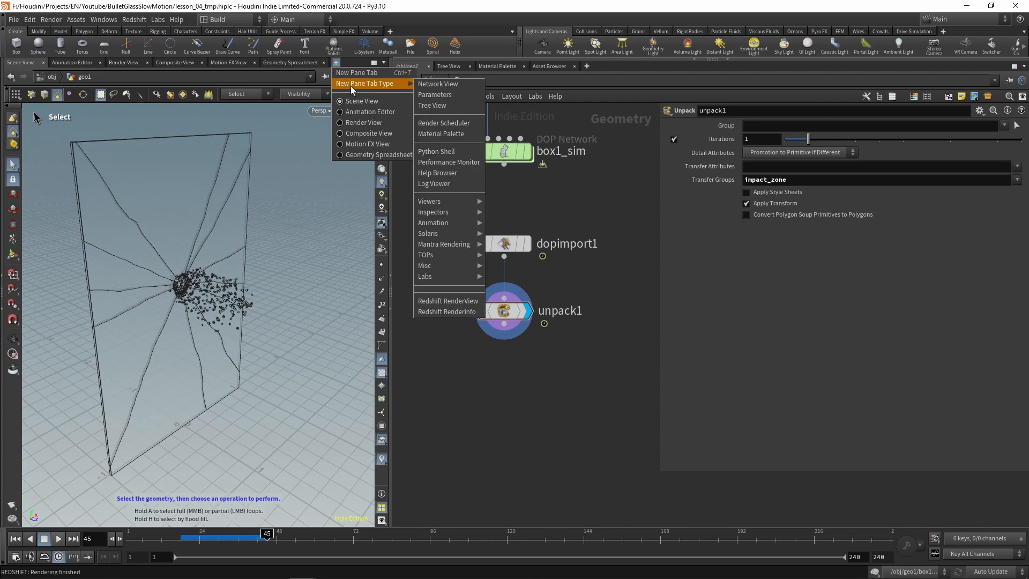
# Step: Open a Redshift RenderView and add an RBD Disconnected Faces node wired below unpack1
pyautogui.click(448, 311)
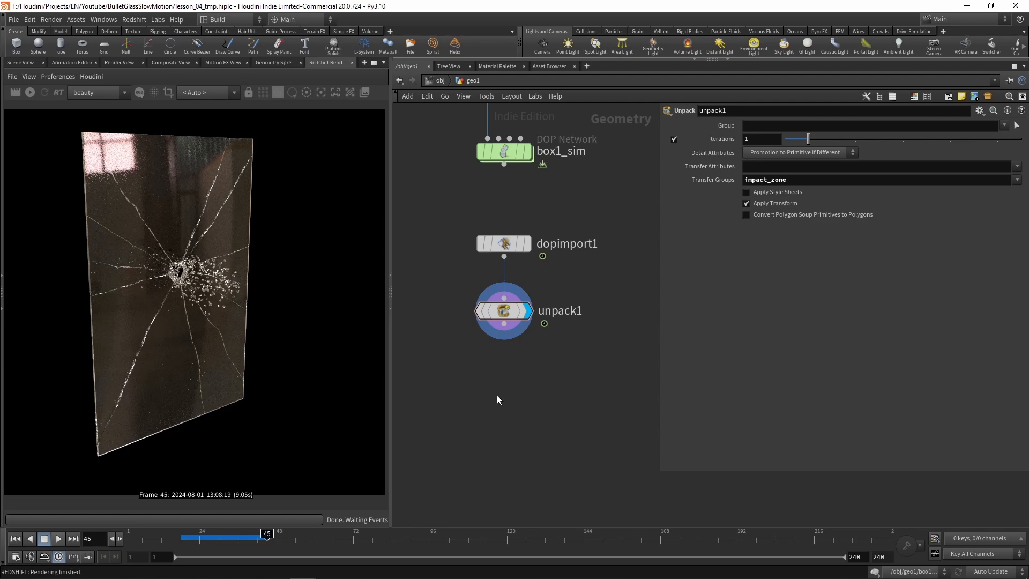
pyautogui.press('Tab')
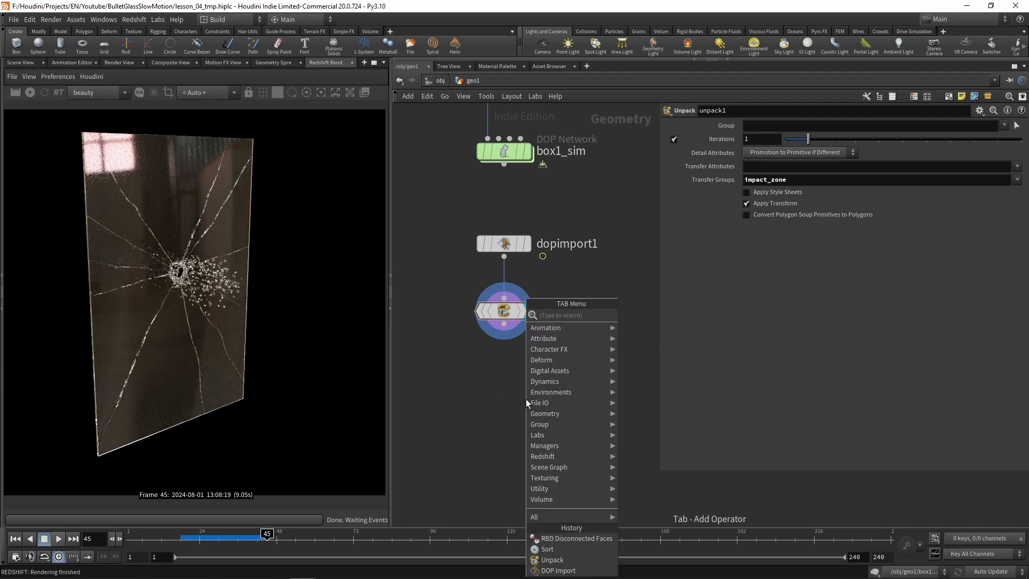
pyautogui.write('rbddis')
pyautogui.press('Return')
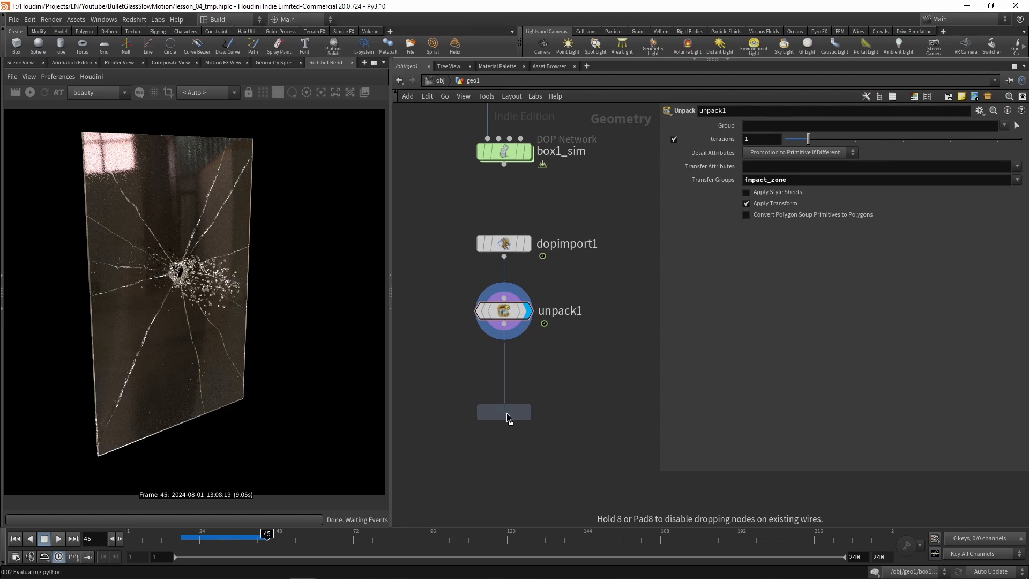
pyautogui.click(515, 420)
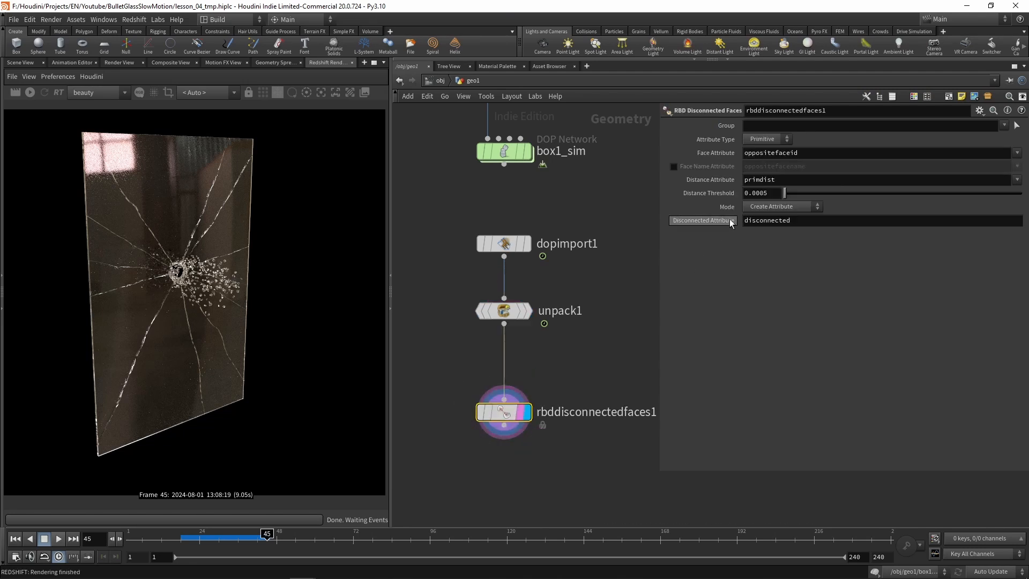
# Step: Set the RBD Disconnected Faces mode to Delete Connected and start a Redshift render of the glass
pyautogui.click(783, 207)
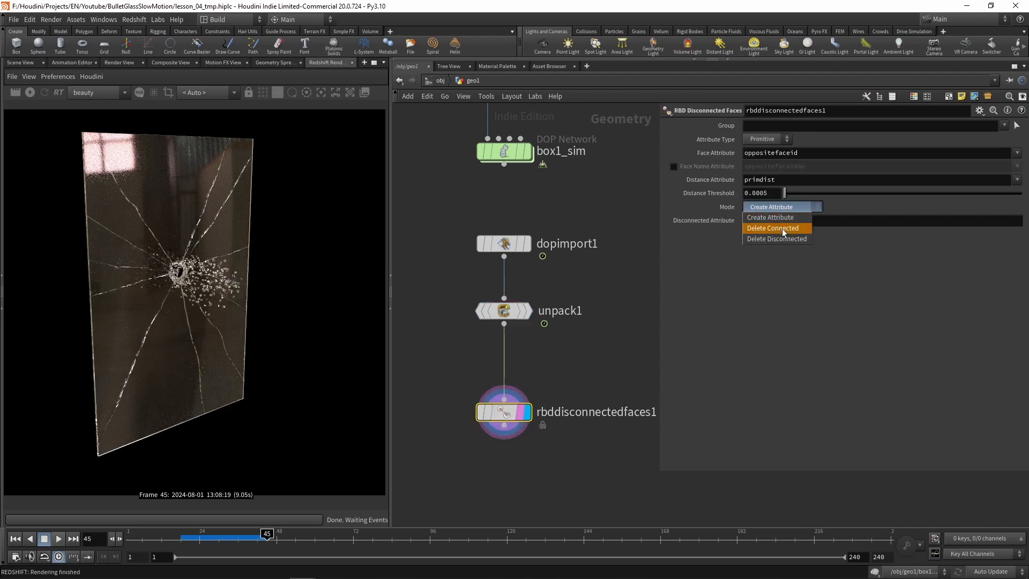
pyautogui.click(780, 229)
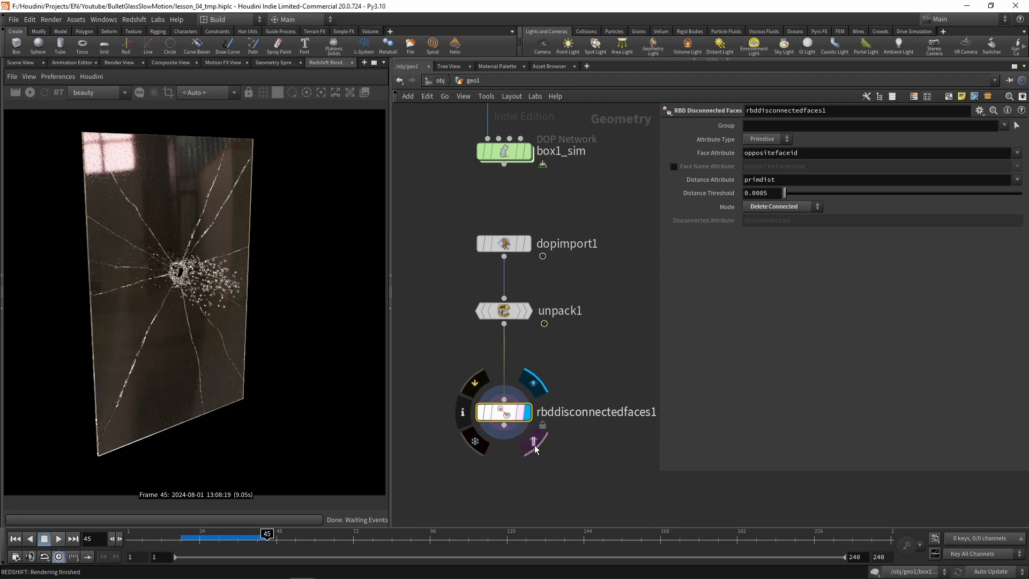
pyautogui.click(30, 92)
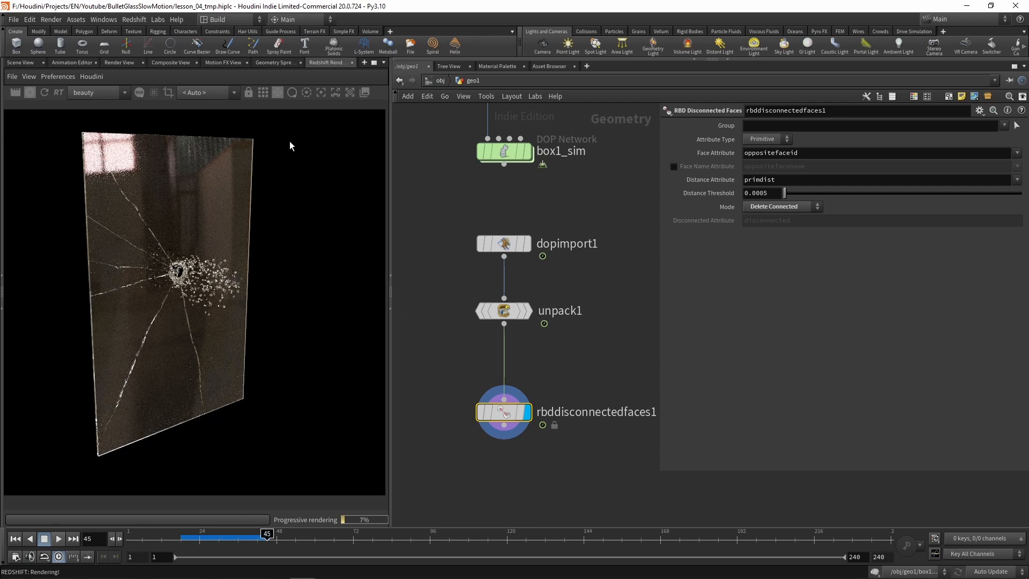
# Step: Examine the primitive attributes in the geometry spreadsheet, then compare the glass in the scene view with the Redshift render
pyautogui.click(273, 62)
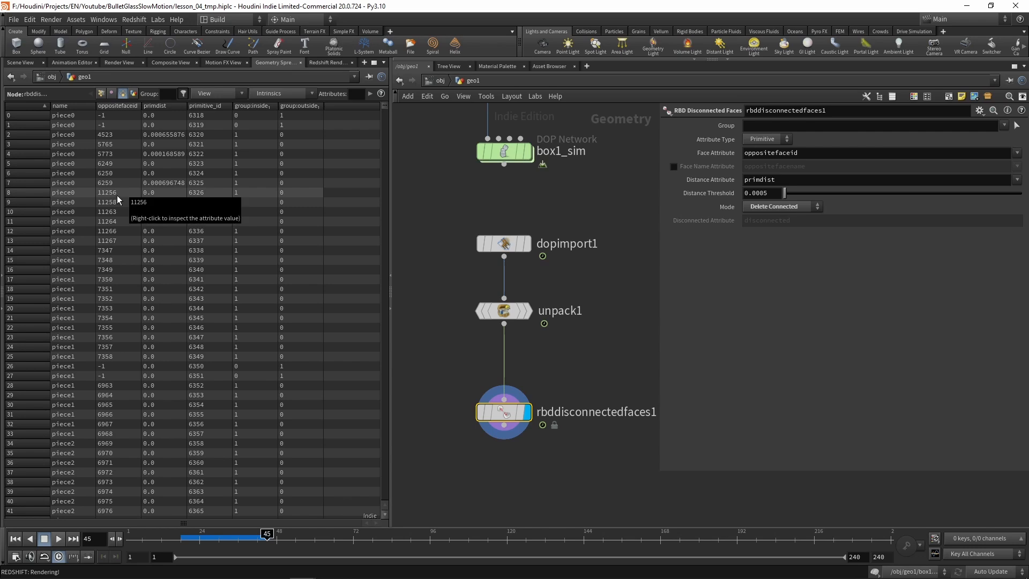
pyautogui.click(16, 64)
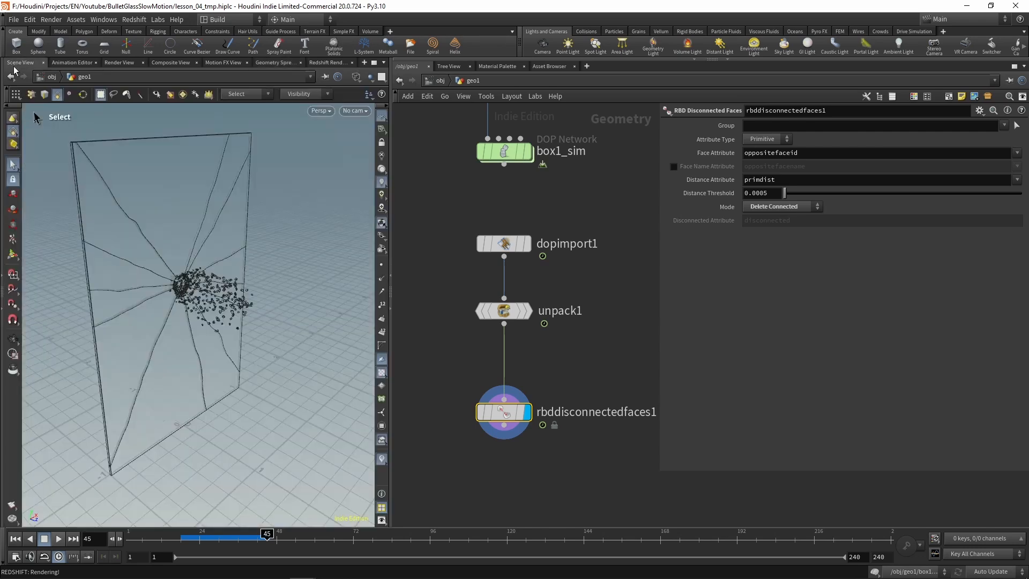
pyautogui.click(324, 62)
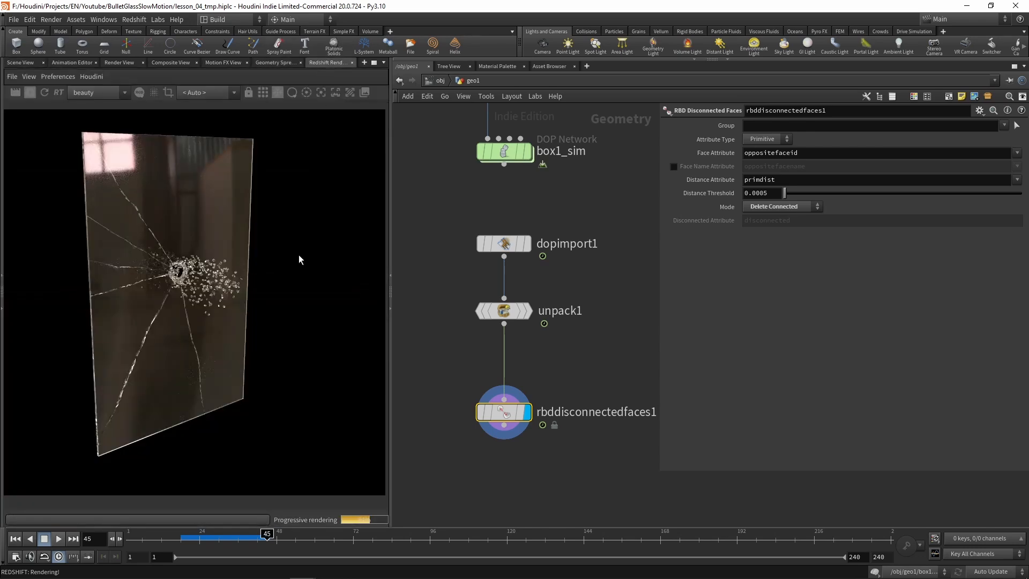
# Step: Make room above rbddisconnectedfaces1 and insert a Sort node between it and unpack1
pyautogui.click(578, 365)
pyautogui.moveTo(565, 351); pyautogui.dragTo(549, 292, button='middle')
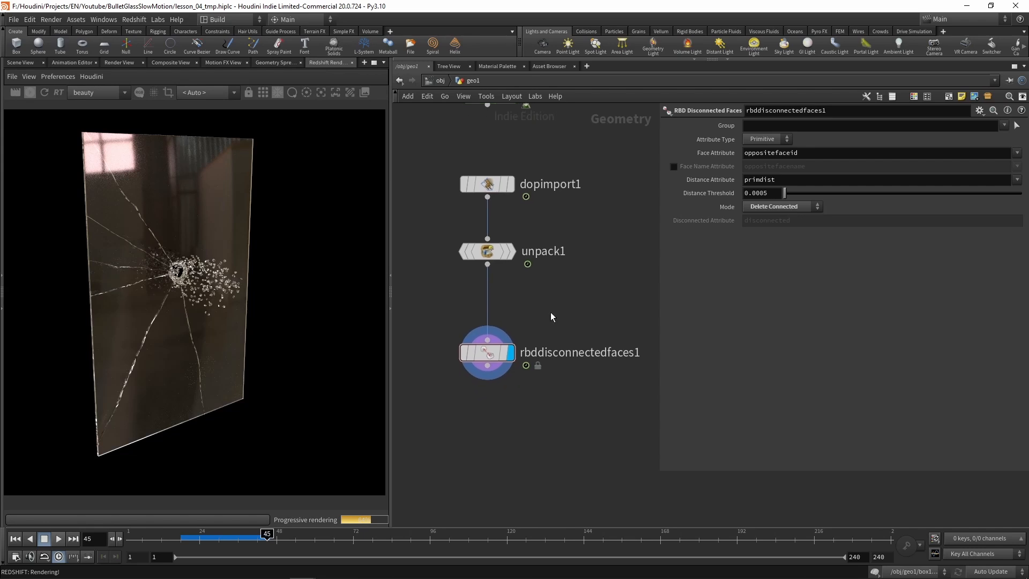
pyautogui.moveTo(492, 357); pyautogui.dragTo(492, 403)
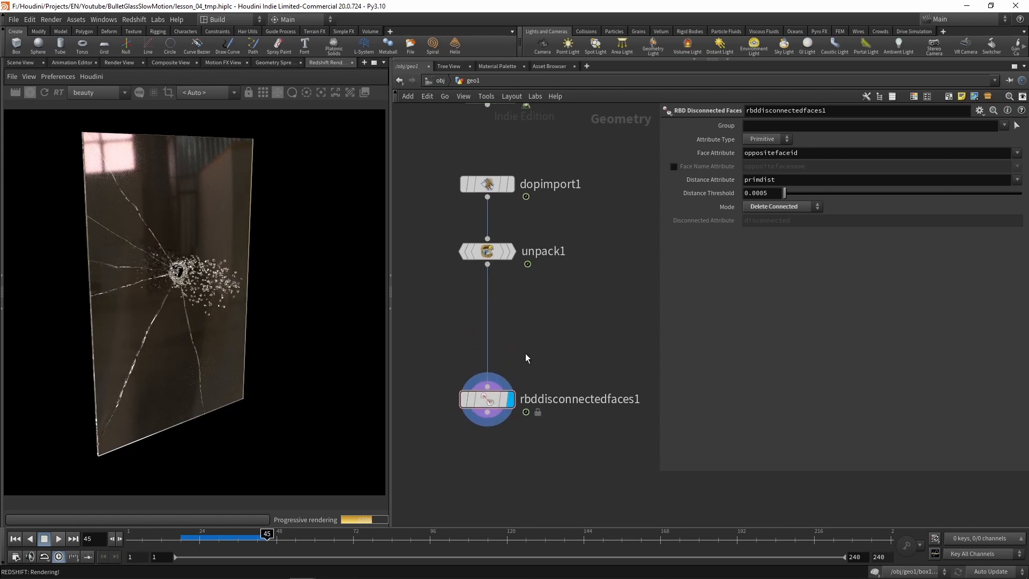
pyautogui.press('Tab')
pyautogui.write('sort')
pyautogui.press('Return')
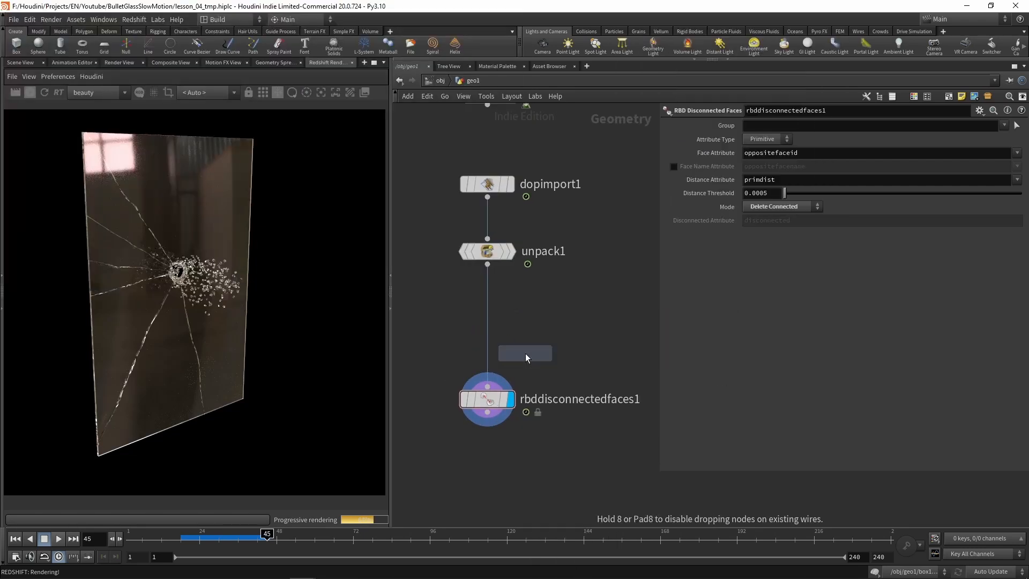
pyautogui.click(492, 320)
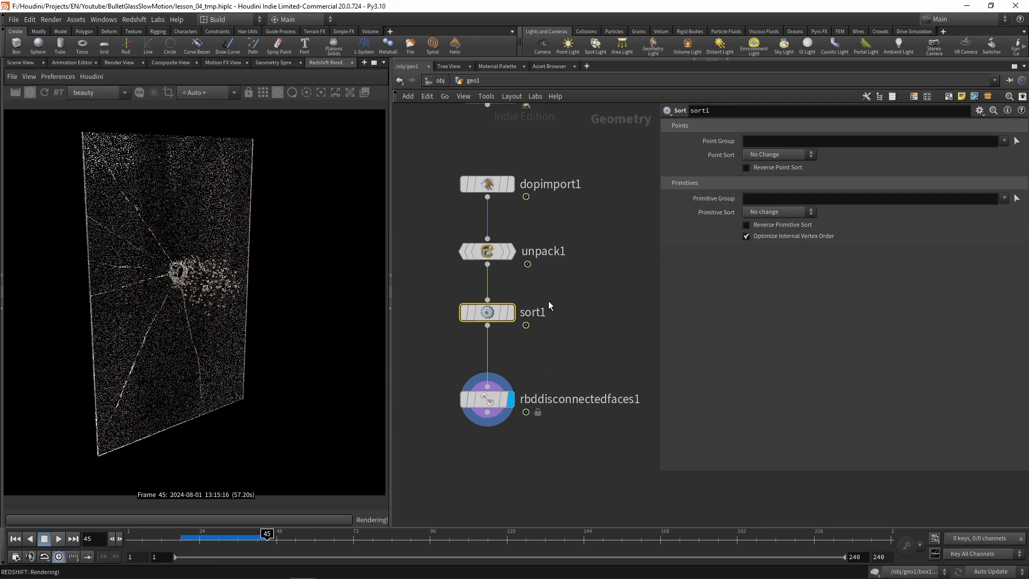
# Step: Set the Sort node's primitive sort to By Attribute, using the primitive_id attribute
pyautogui.click(769, 214)
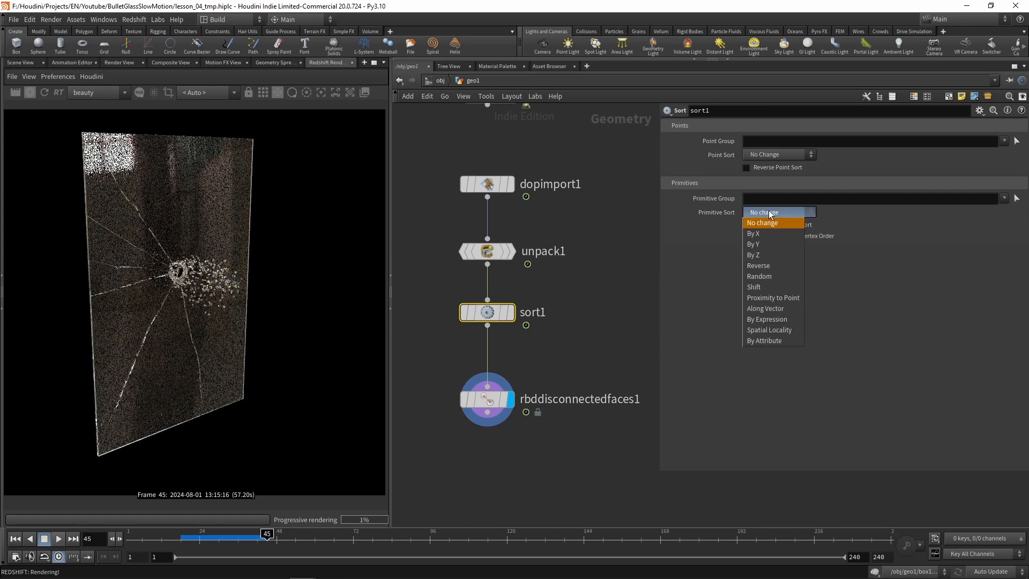
pyautogui.click(774, 342)
pyautogui.click(1017, 226)
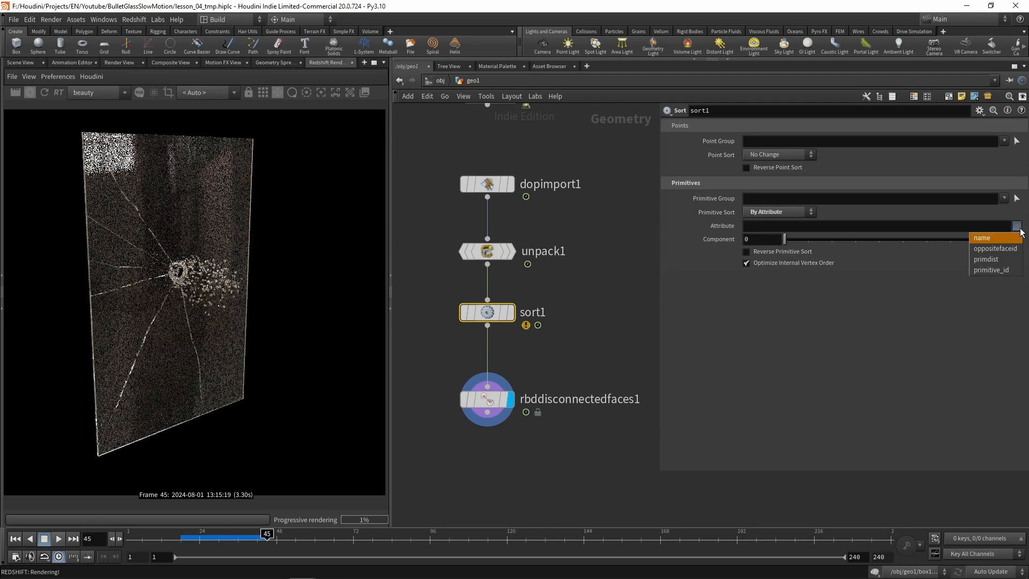
pyautogui.click(999, 271)
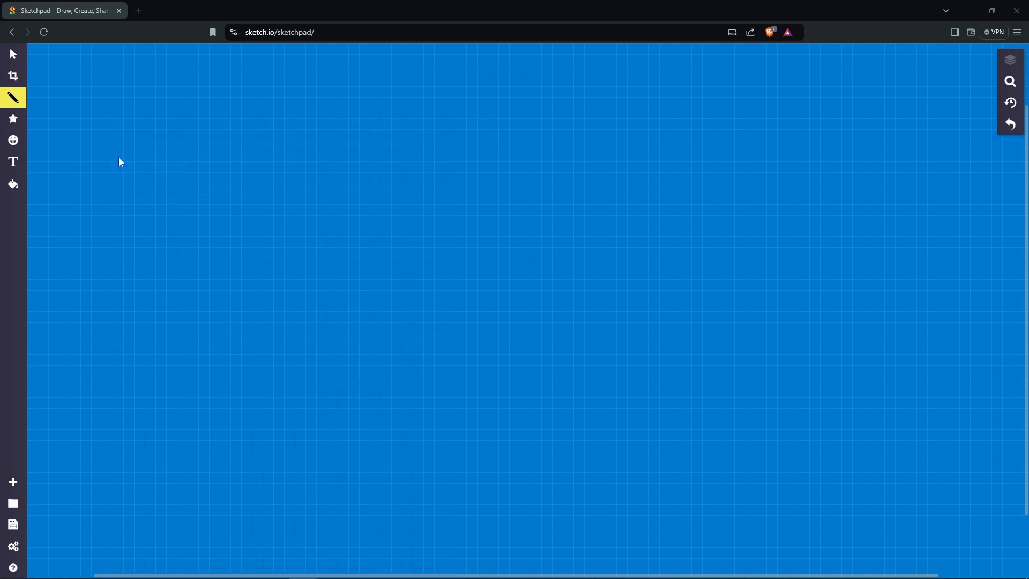
# Step: Switch to Sketchpad and draw a rectangular pane crossed by a slanted crack line with arrows pointing away from it
pyautogui.moveTo(106, 73); pyautogui.dragTo(106, 263)
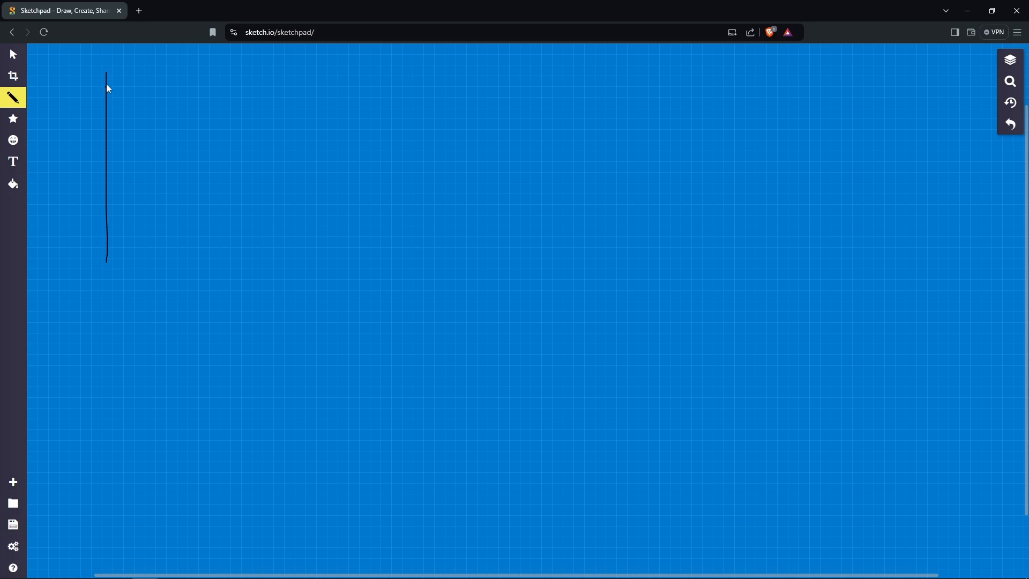
pyautogui.moveTo(140, 78)
pyautogui.mouseDown()
pyautogui.moveTo(250, 79)
pyautogui.moveTo(257, 261)
pyautogui.moveTo(108, 264)
pyautogui.mouseUp()
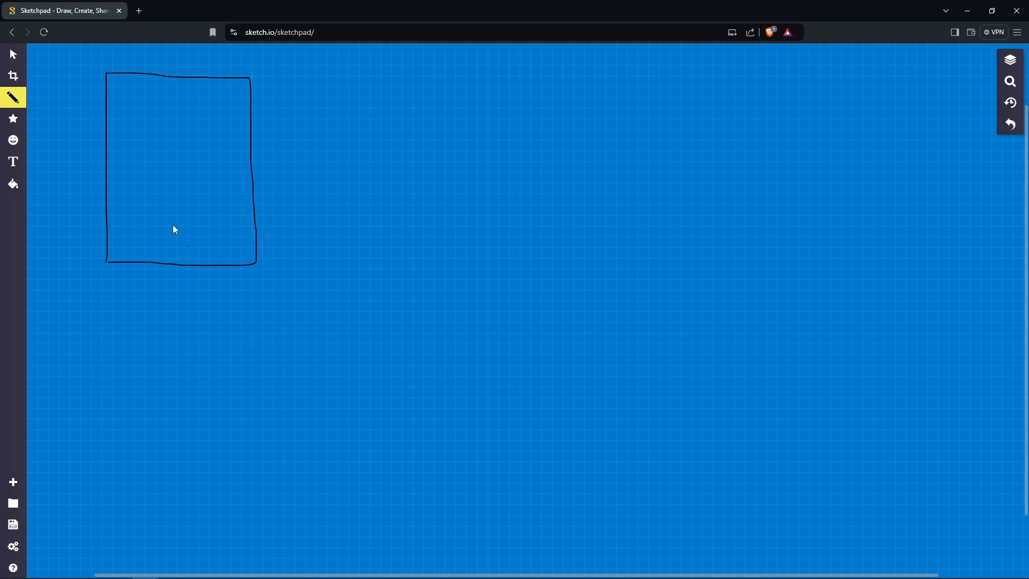
pyautogui.moveTo(151, 54); pyautogui.dragTo(213, 362)
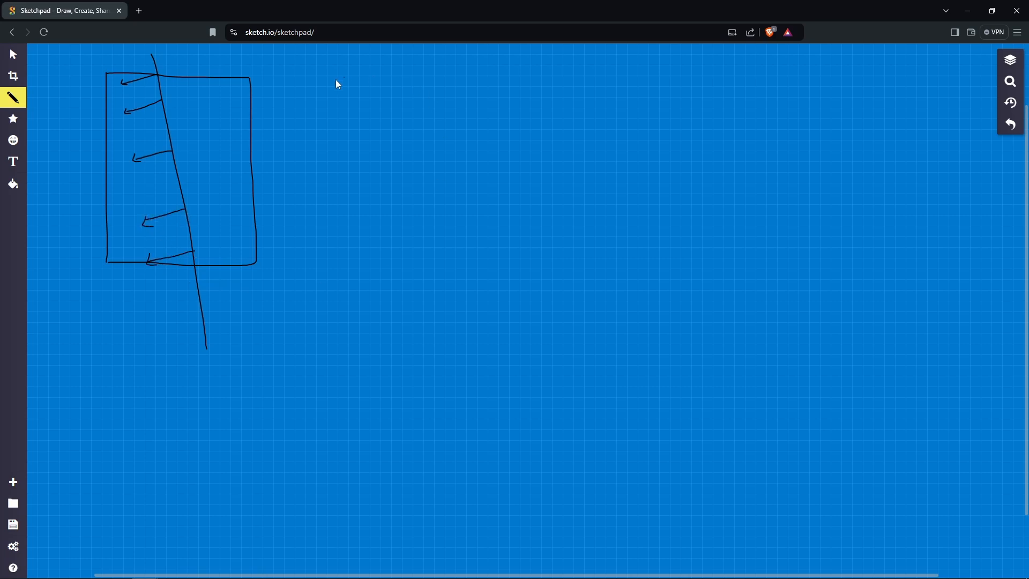
# Step: Sketch the two separated halves of the pane beside it, with arrows along their slanted crack edges and movement arrows below
pyautogui.moveTo(333, 76); pyautogui.dragTo(323, 244)
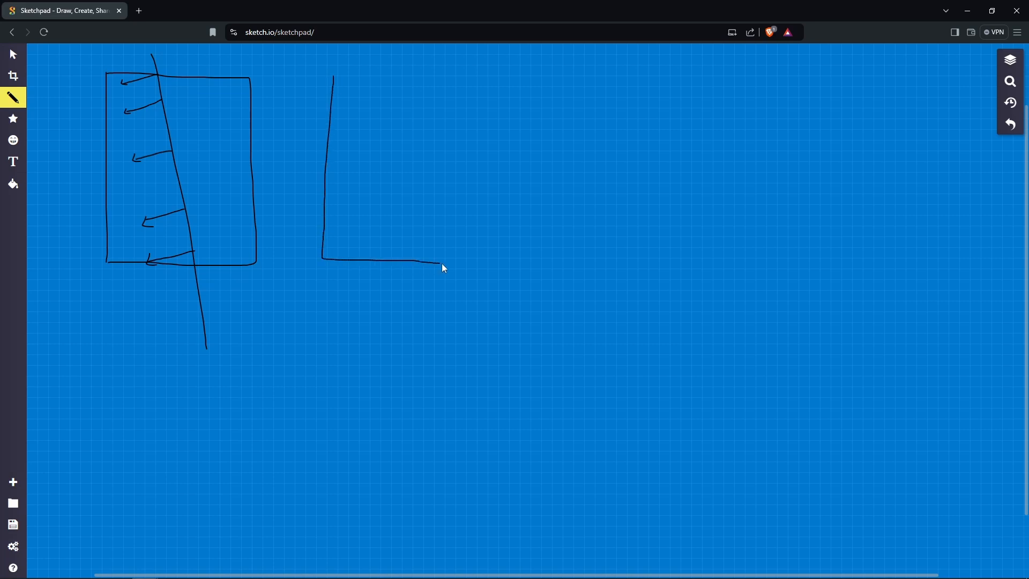
pyautogui.moveTo(443, 265)
pyautogui.mouseDown()
pyautogui.moveTo(445, 236)
pyautogui.moveTo(393, 86)
pyautogui.mouseUp()
pyautogui.moveTo(545, 76)
pyautogui.mouseDown()
pyautogui.moveTo(592, 253)
pyautogui.moveTo(634, 267)
pyautogui.moveTo(638, 114)
pyautogui.mouseUp()
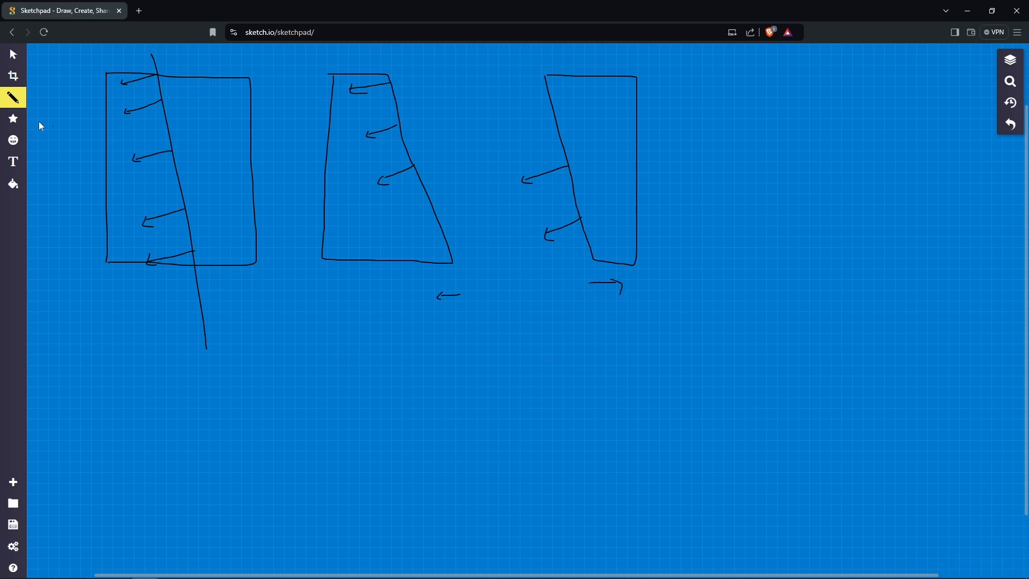
# Step: Change the pencil's outline color to the light green #9DD241
pyautogui.click(13, 97)
pyautogui.click(42, 176)
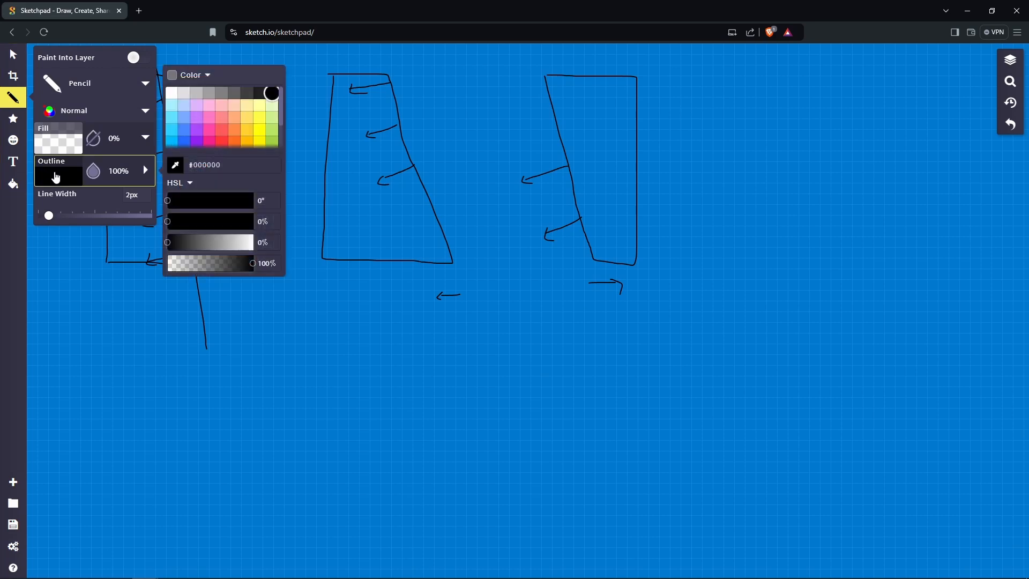
pyautogui.click(275, 141)
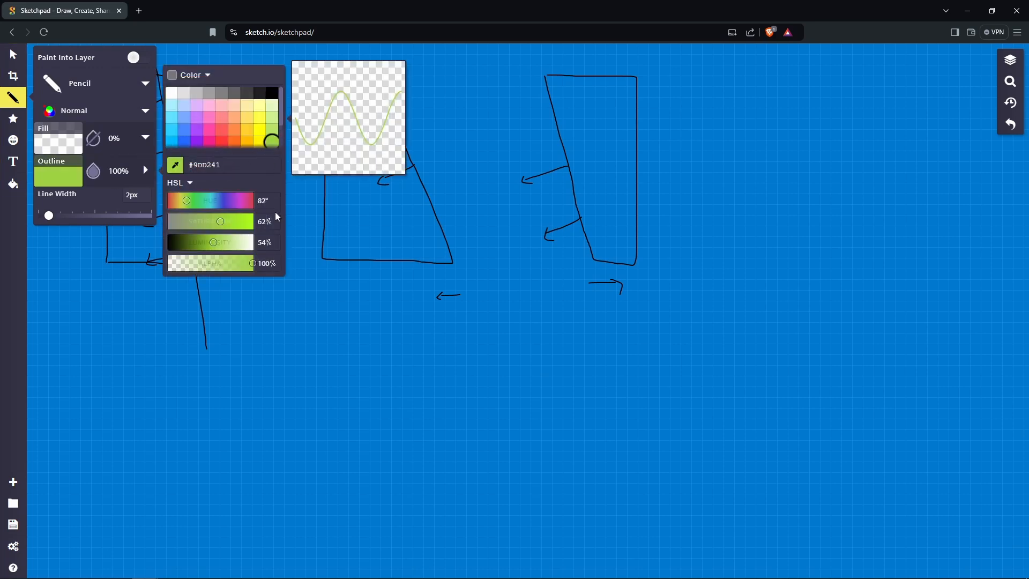
pyautogui.click(336, 327)
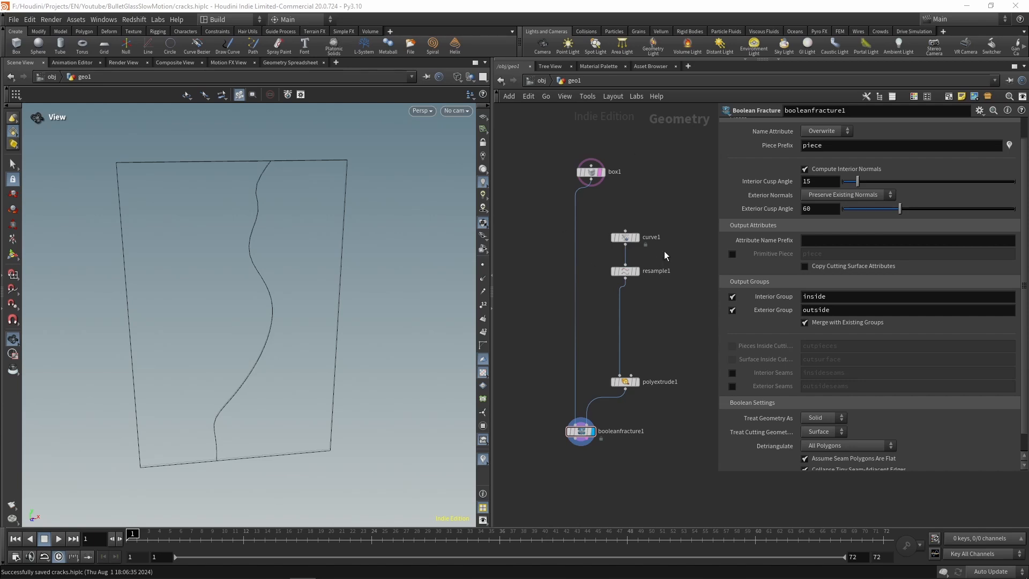
# Step: Switch to cracks.hiplc in Houdini and review the curve1, resample1, polyextrude1 and booleanfracture1 nodes in turn
pyautogui.click(634, 238)
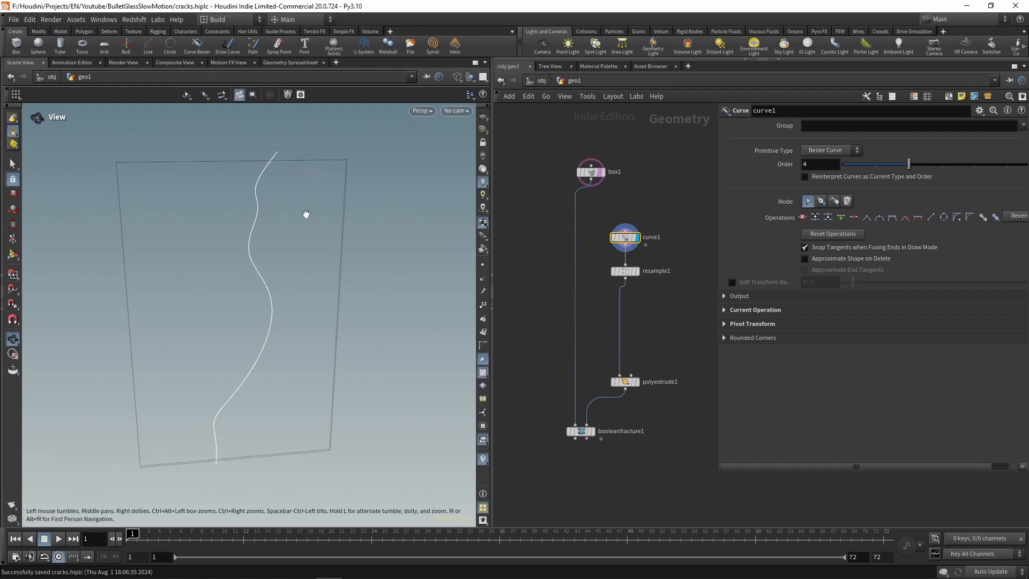
pyautogui.click(634, 271)
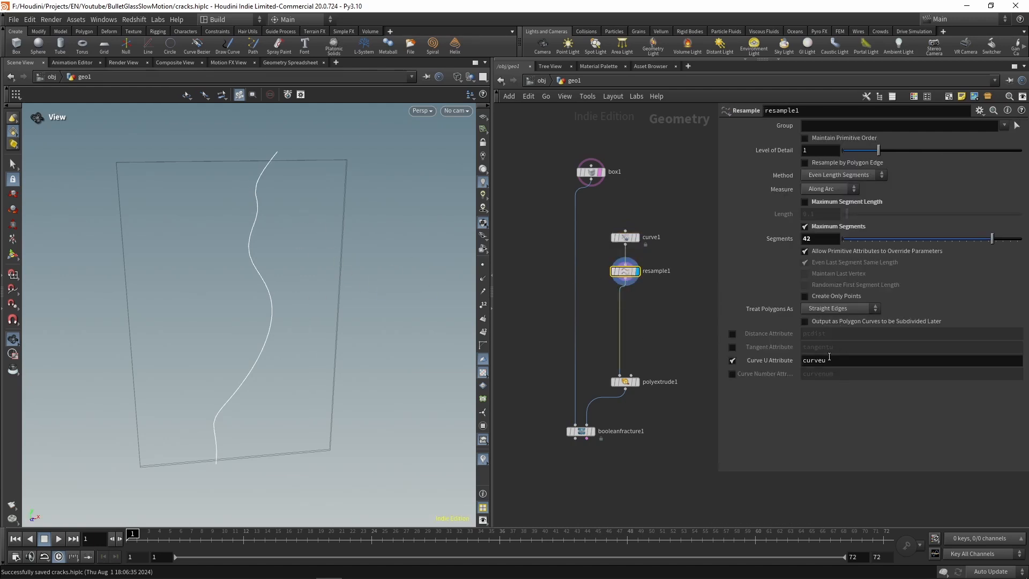
pyautogui.click(639, 387)
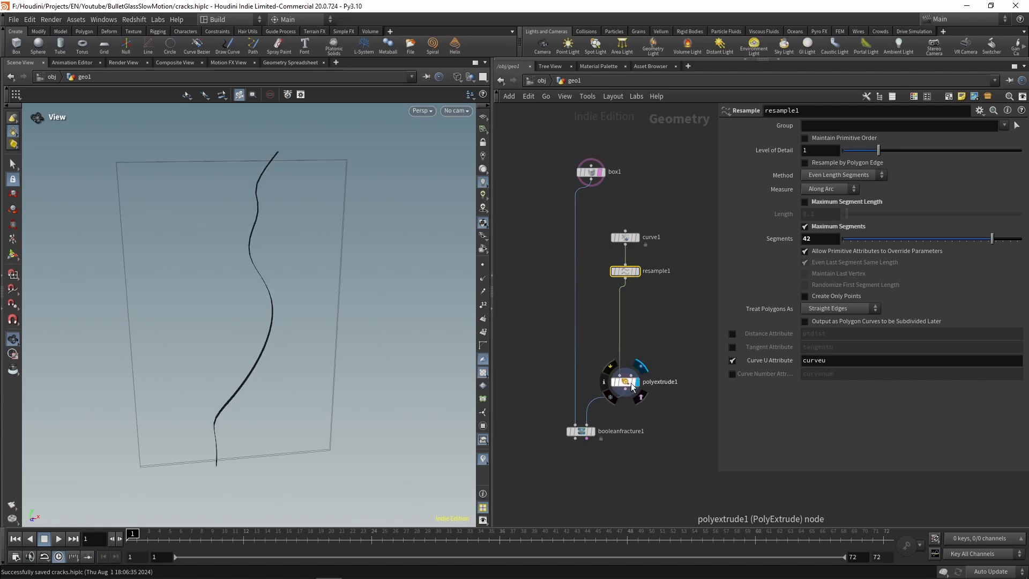
pyautogui.click(584, 434)
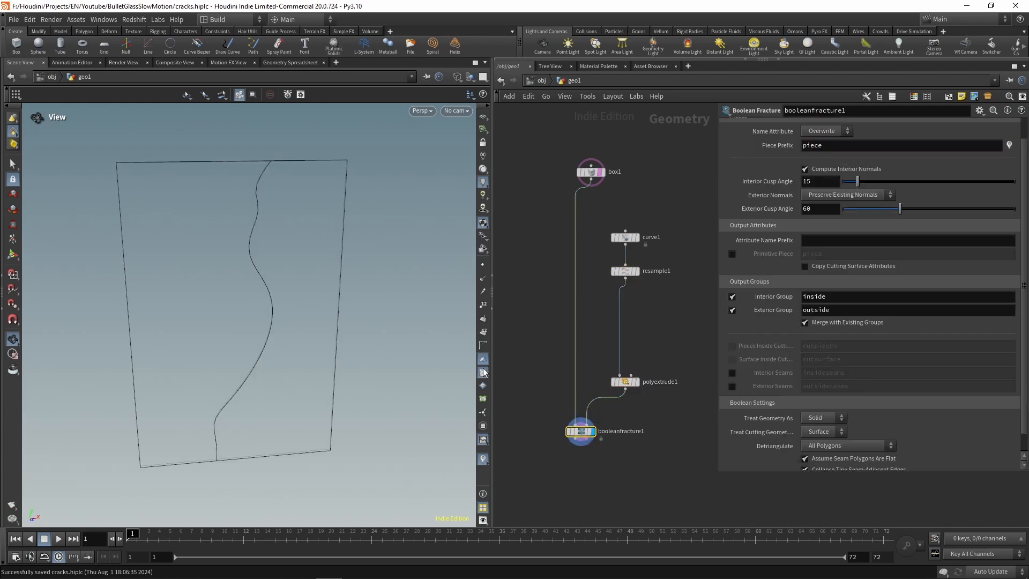
# Step: Insert an Orientation Along Curve node between resample1 and polyextrude1, display it, and enable its X Axis output attribute
pyautogui.click(658, 327)
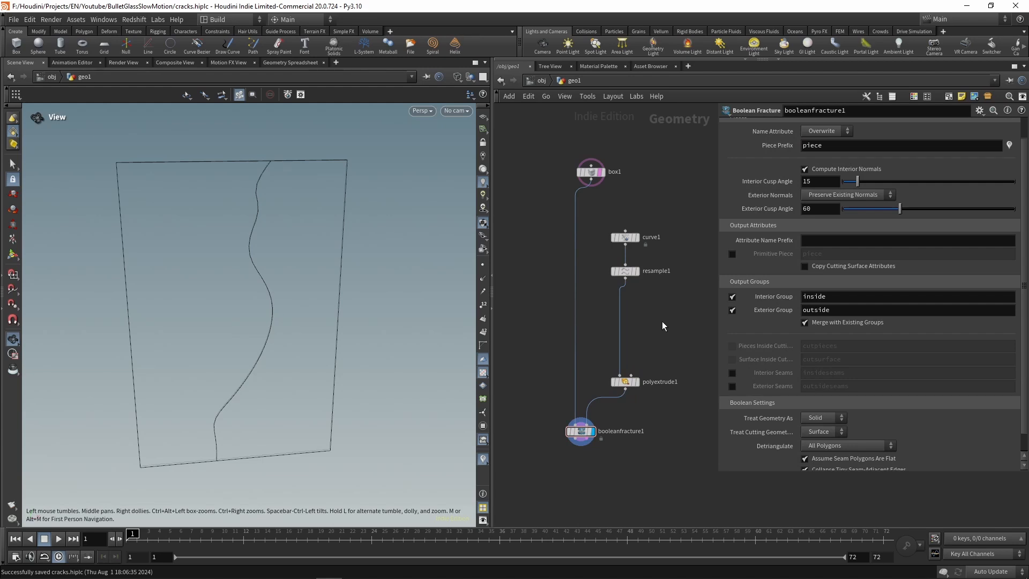
pyautogui.press('Tab')
pyautogui.write('orie')
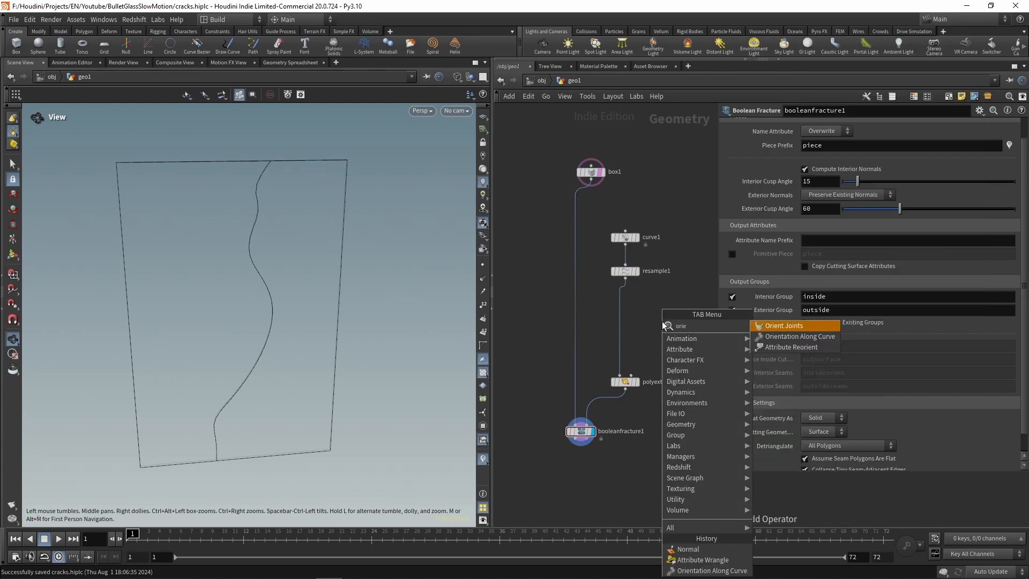
pyautogui.press('Return')
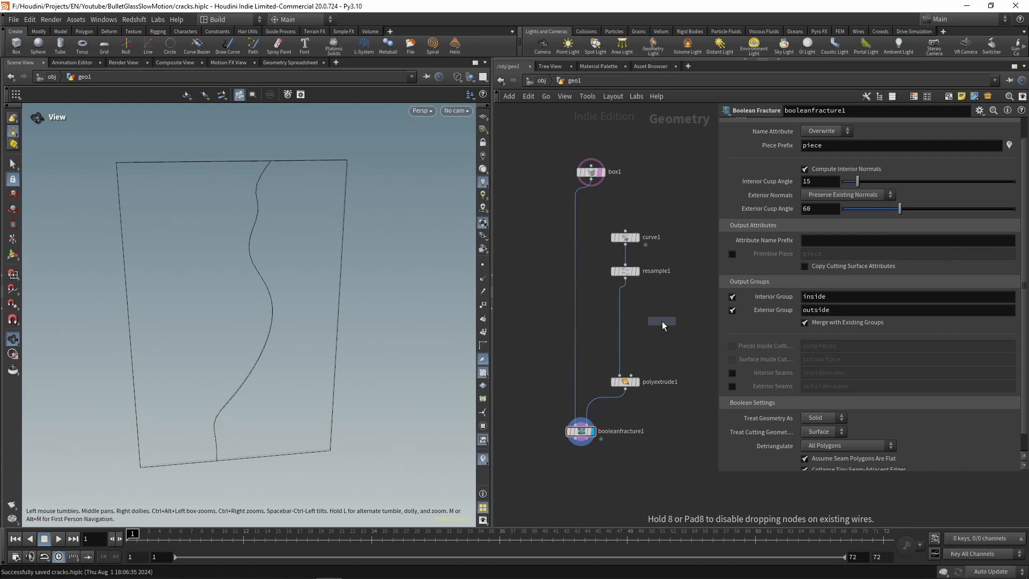
pyautogui.click(620, 304)
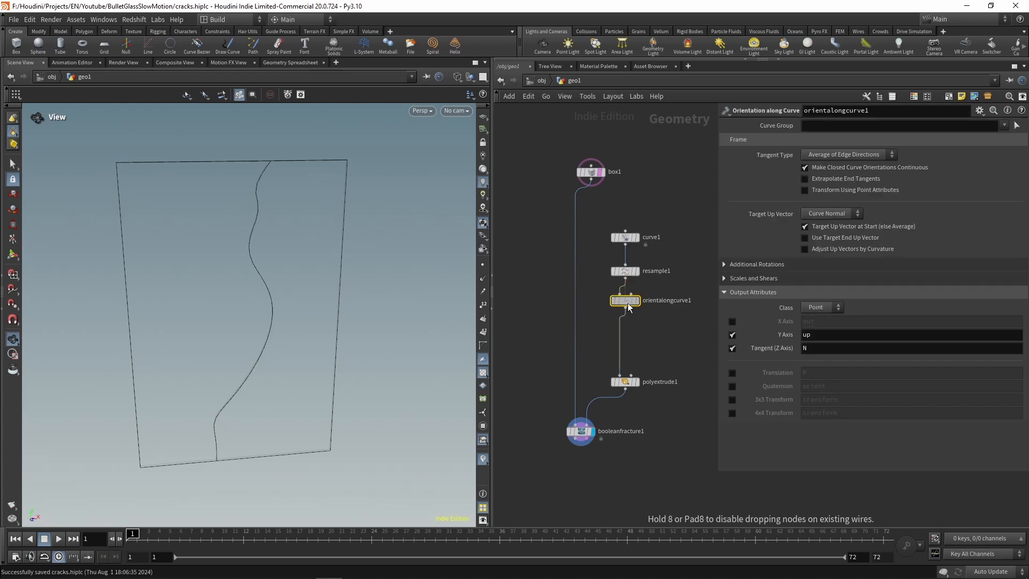
pyautogui.click(637, 302)
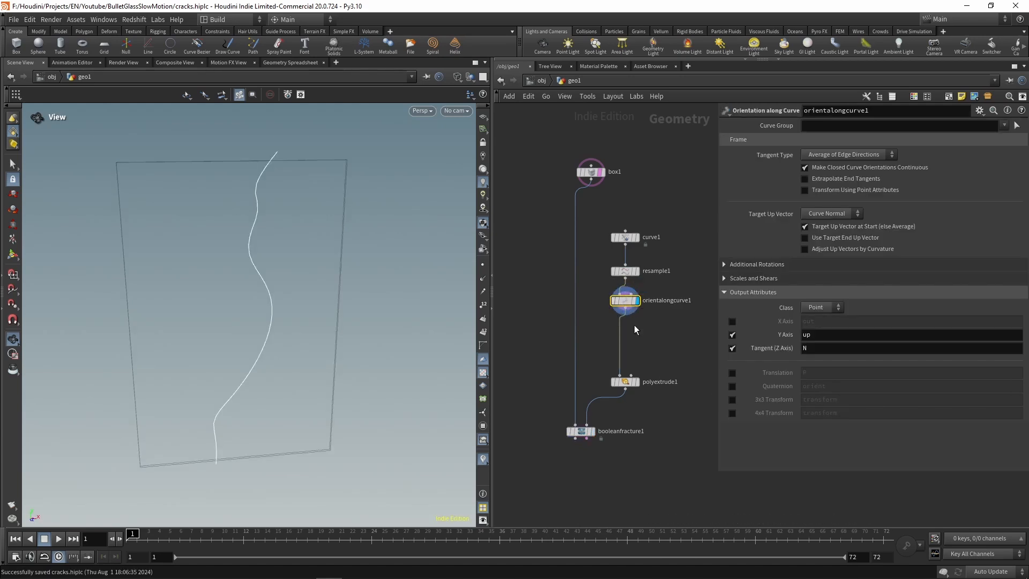
pyautogui.click(733, 321)
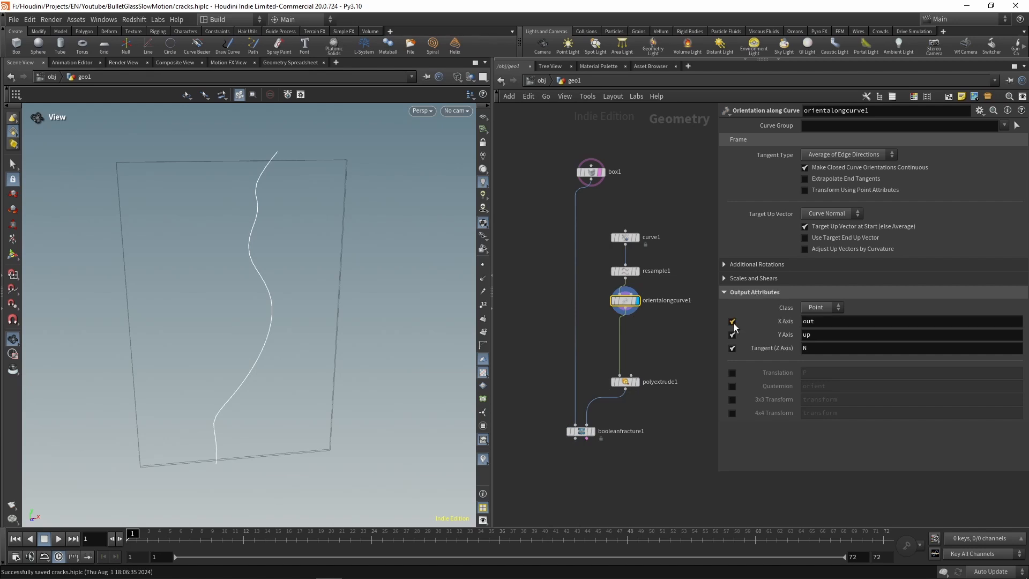
# Step: On orientalongcurve1, disable the Y Axis and Tangent output attributes and set the Target Up Vector to Z Axis
pyautogui.click(732, 334)
pyautogui.click(733, 347)
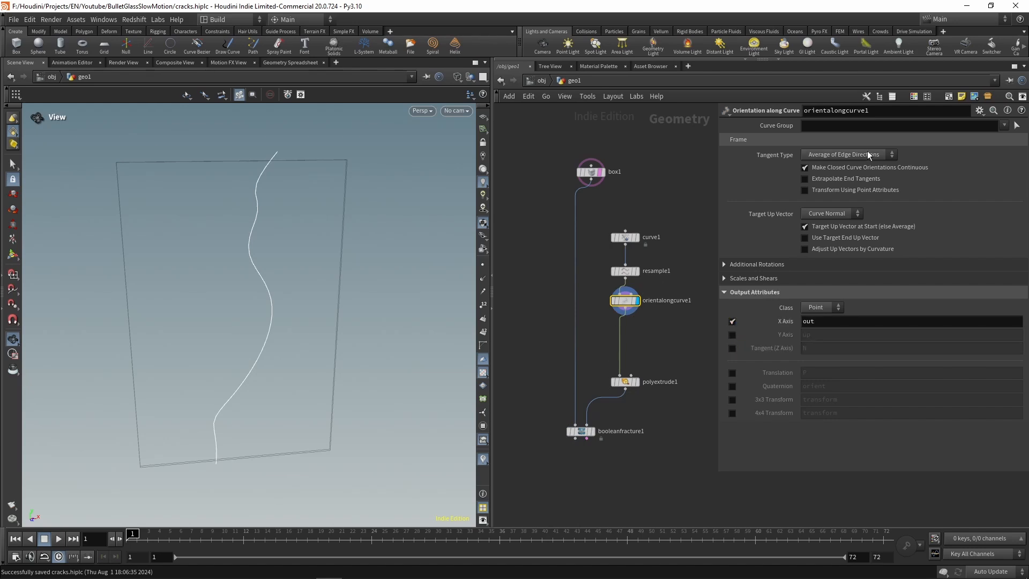
pyautogui.click(840, 215)
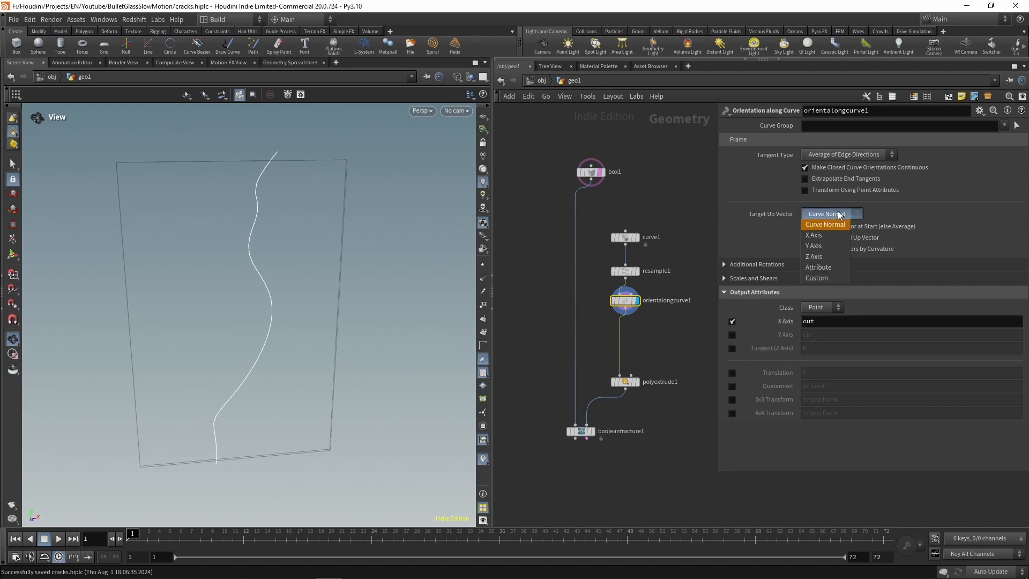
pyautogui.click(821, 256)
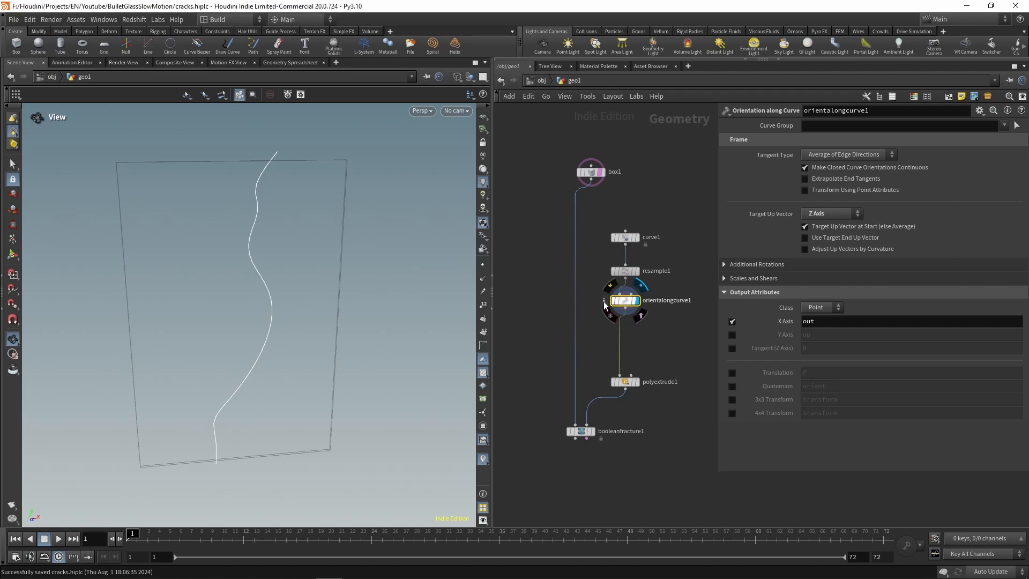
# Step: Visualize orientalongcurve1's out attribute as vectors and inspect their direction along the curve in the front view
pyautogui.click(604, 301)
pyautogui.click(718, 275)
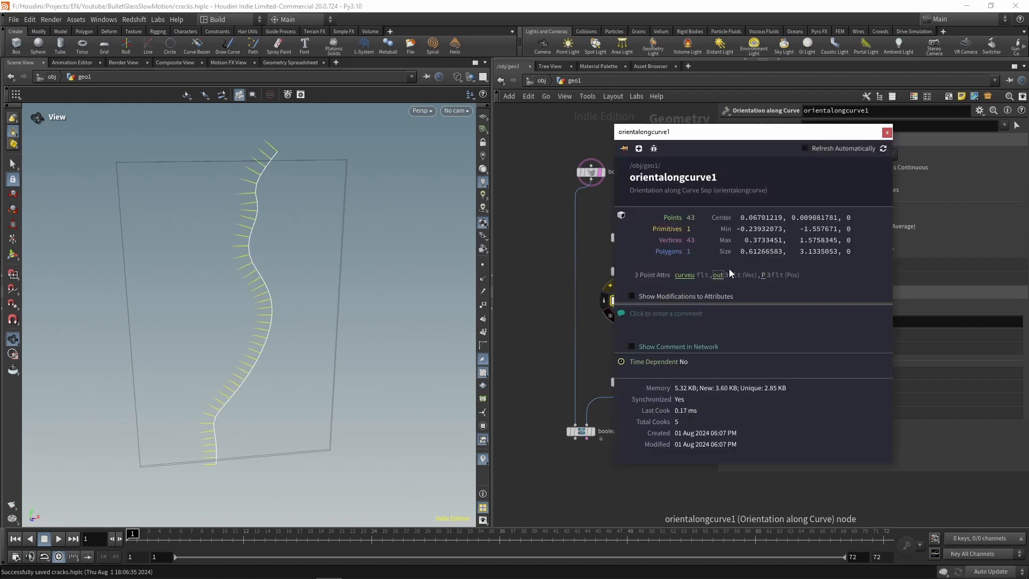
pyautogui.click(888, 133)
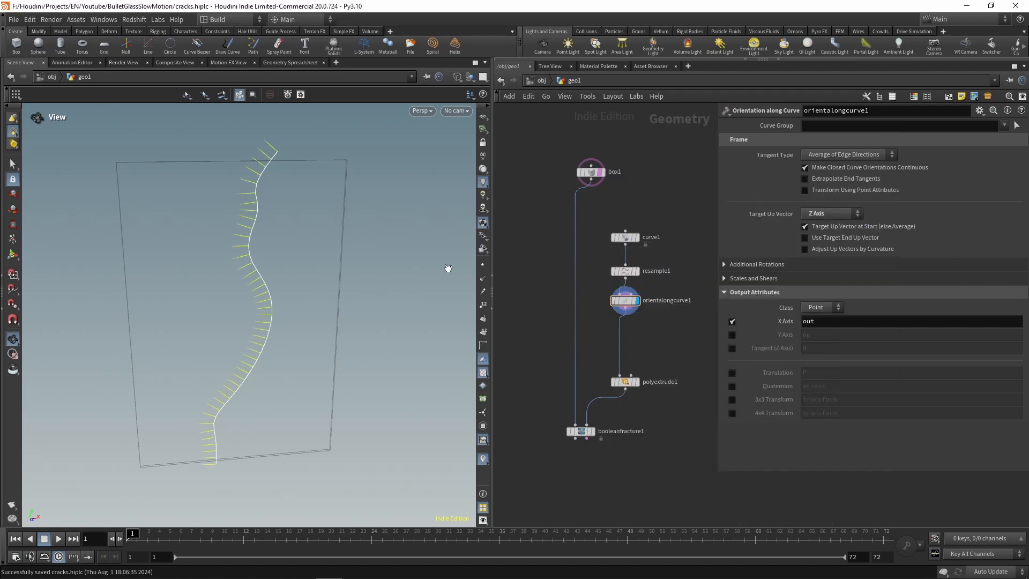
pyautogui.moveTo(298, 240); pyautogui.dragTo(361, 248)
pyautogui.hotkey('space', '3')
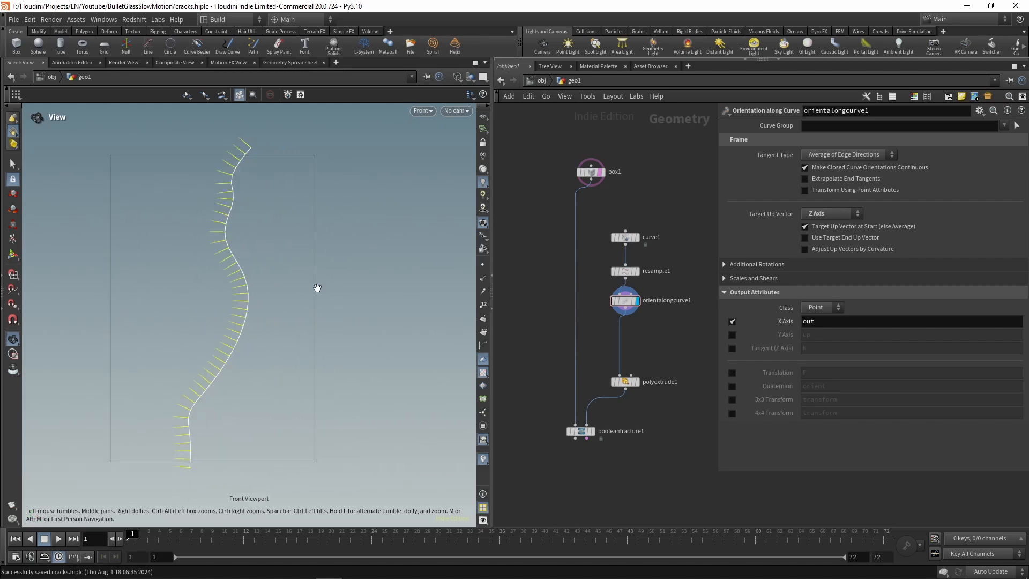
pyautogui.moveTo(236, 230); pyautogui.dragTo(260, 225, button='middle')
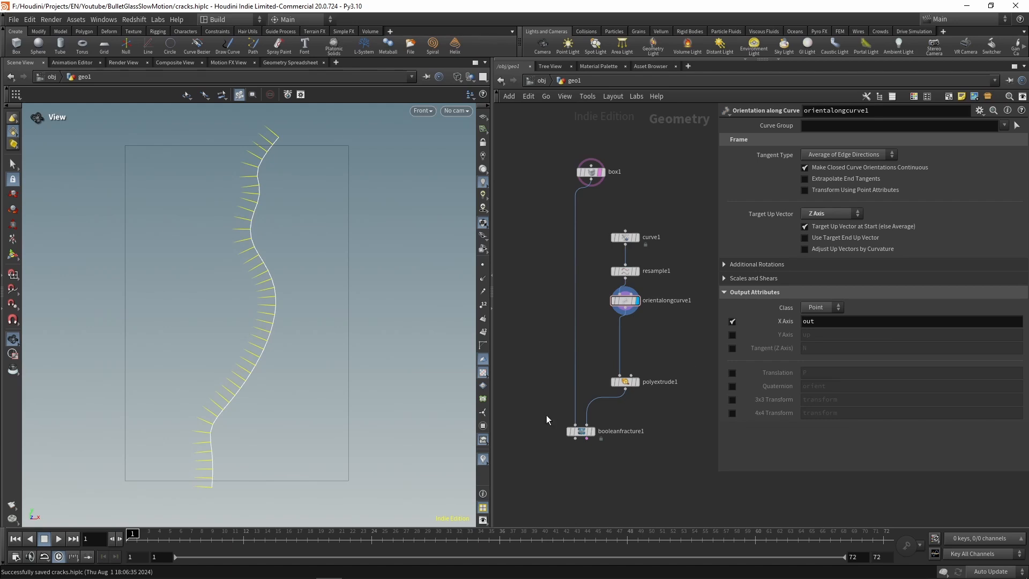
# Step: Display booleanfracture1 and enable Copy Cutting Surface Attributes with out as the point attribute
pyautogui.click(581, 432)
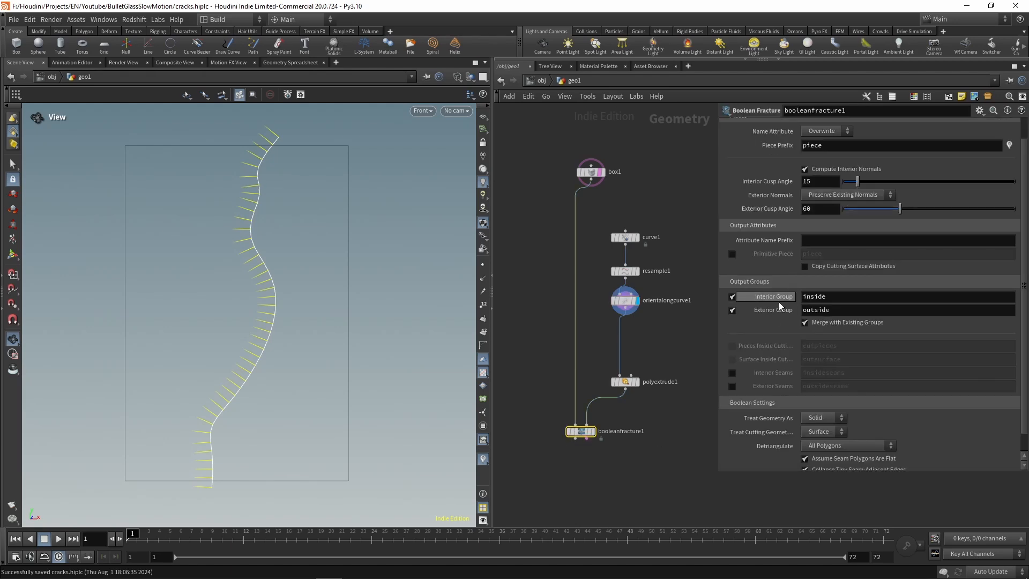
pyautogui.click(806, 267)
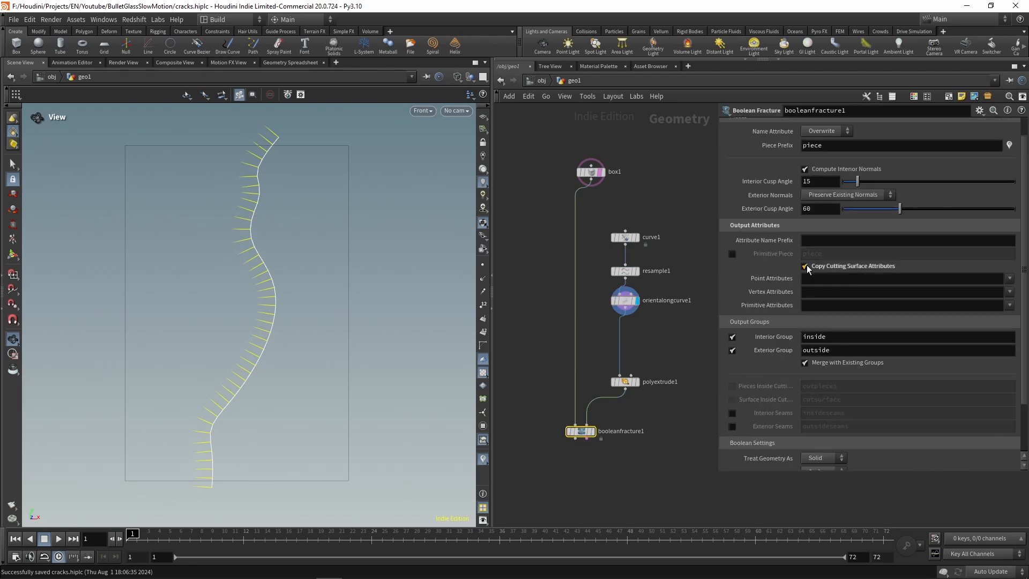
pyautogui.click(1010, 279)
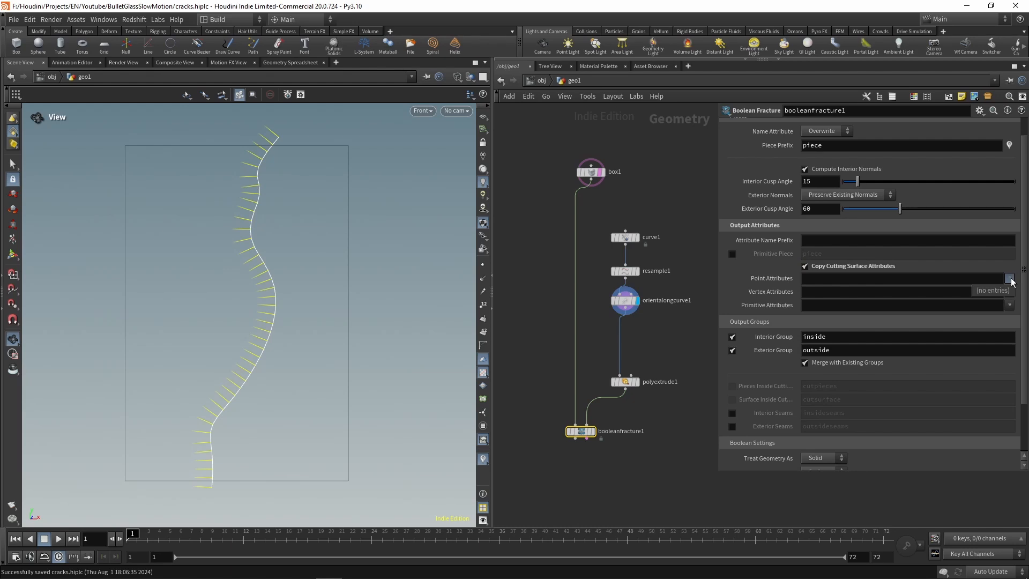
pyautogui.click(1012, 279)
pyautogui.click(589, 432)
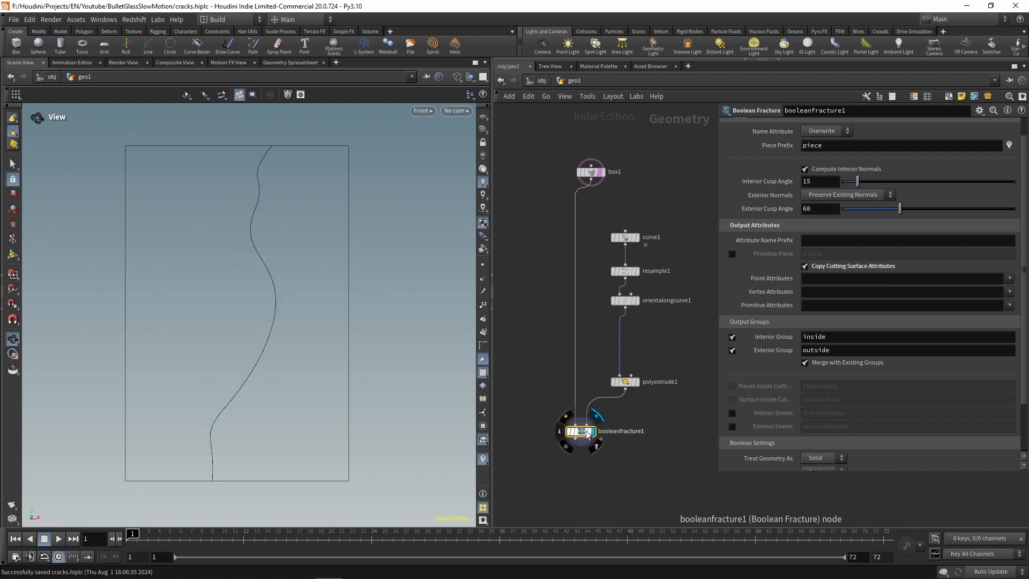
pyautogui.click(1009, 279)
pyautogui.click(983, 311)
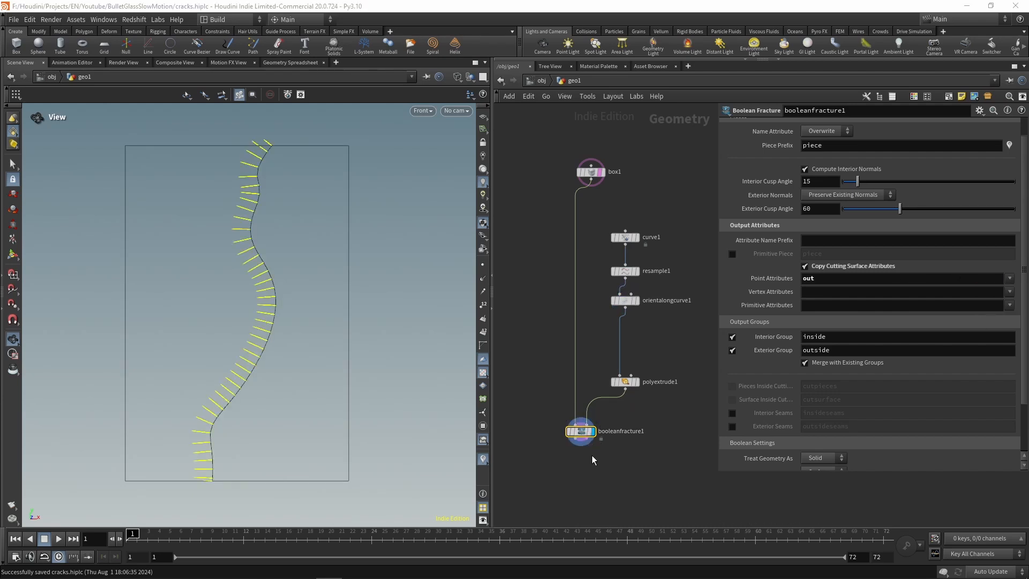
# Step: Examine the out vectors along the fractured pane's crack in perspective, both up close and from farther away
pyautogui.moveTo(294, 267); pyautogui.dragTo(262, 184)
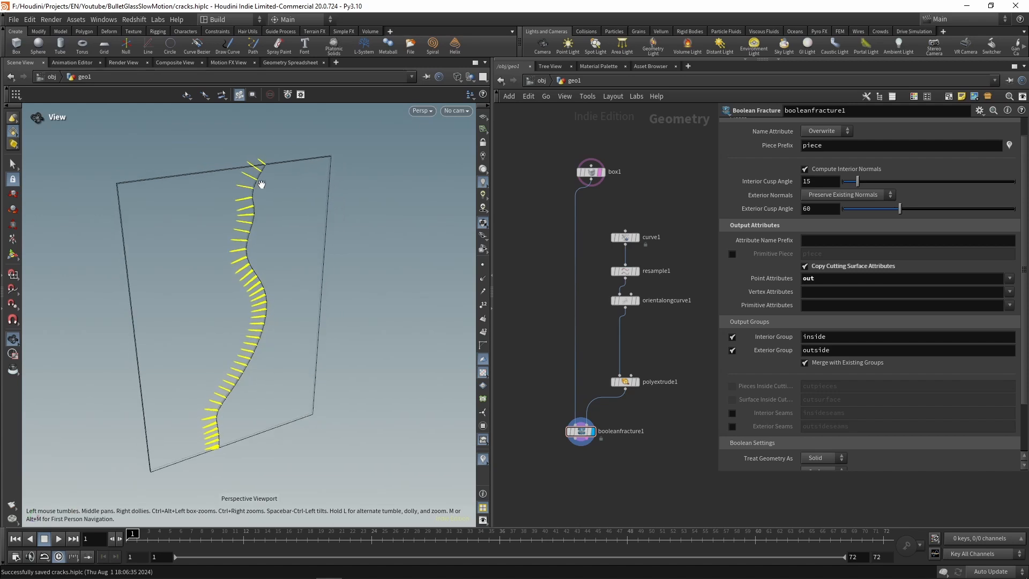
pyautogui.moveTo(547, 468); pyautogui.dragTo(563, 402, button='middle')
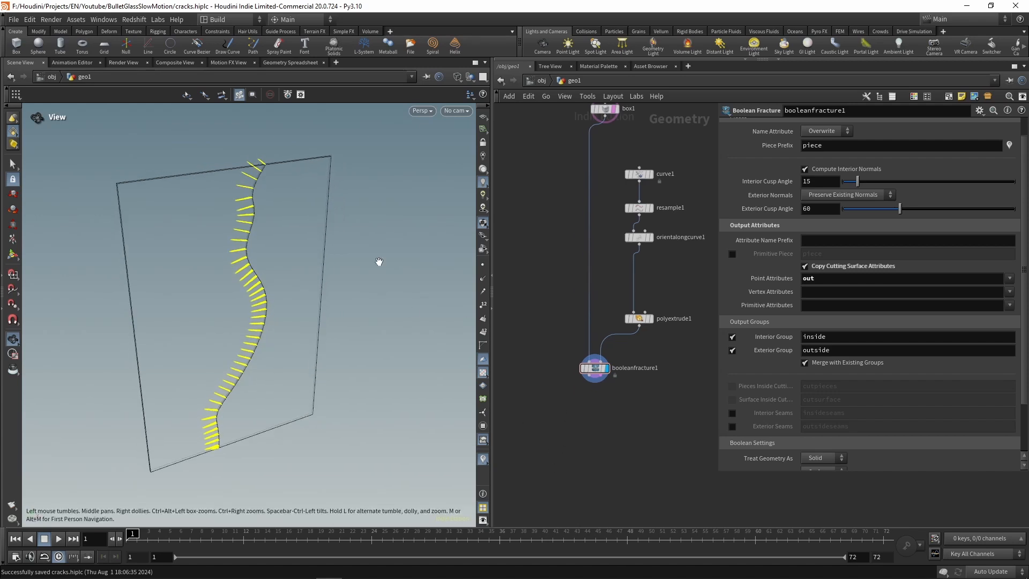
pyautogui.moveTo(249, 164); pyautogui.dragTo(651, 240, button='right')
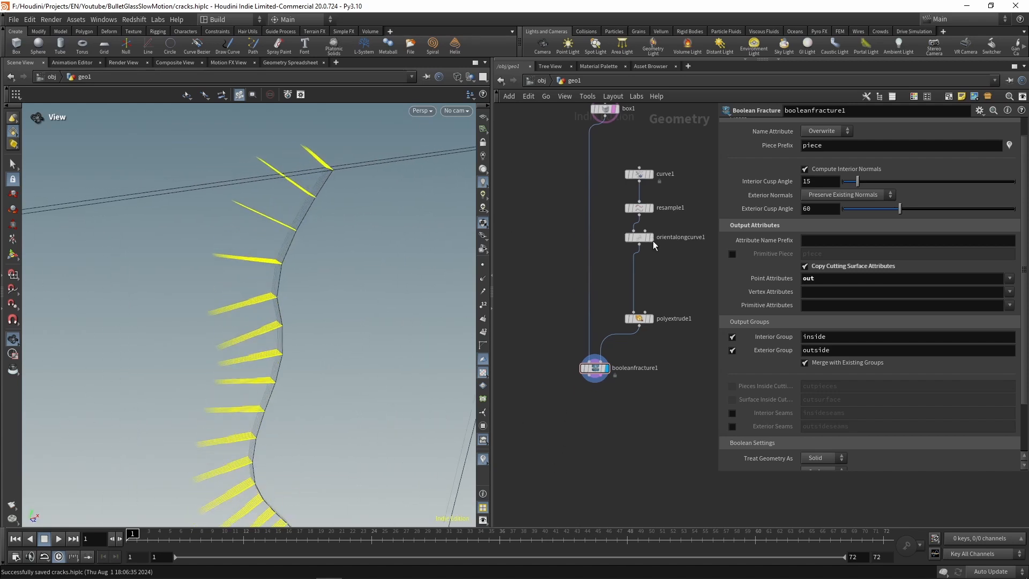
pyautogui.moveTo(312, 222); pyautogui.dragTo(286, 213)
pyautogui.moveTo(287, 213); pyautogui.dragTo(57, 406, button='right')
pyautogui.moveTo(273, 321); pyautogui.dragTo(255, 303, button='middle')
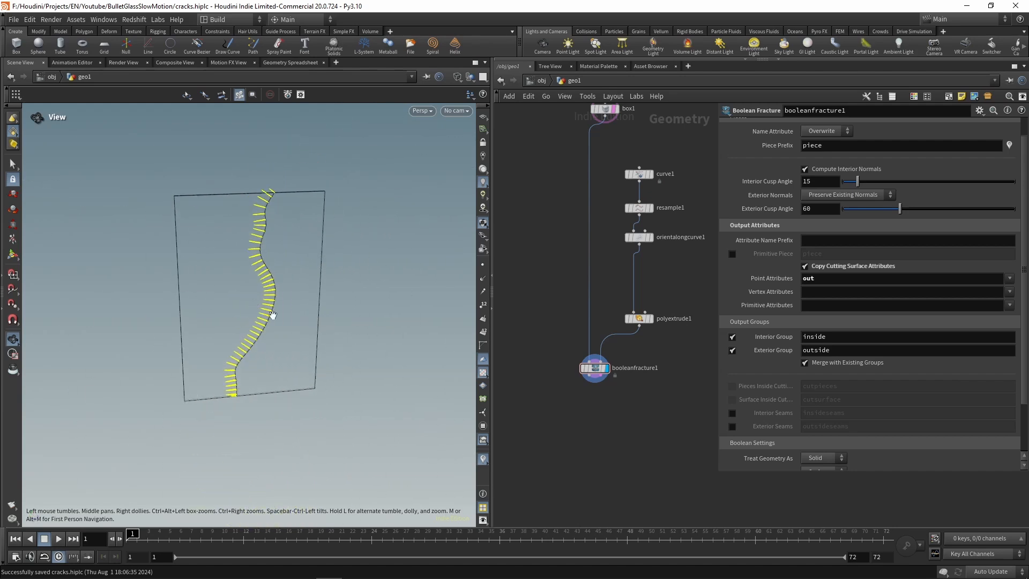
# Step: Add a Normal node after booleanfracture1, display it, and have it add normals to Points
pyautogui.press('Tab')
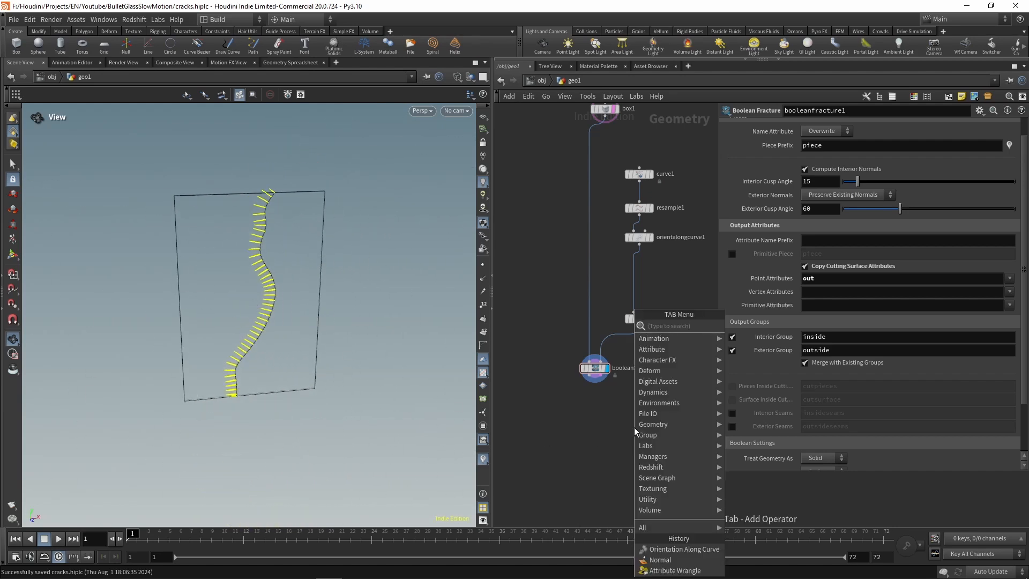
pyautogui.write('norma')
pyautogui.press('Return')
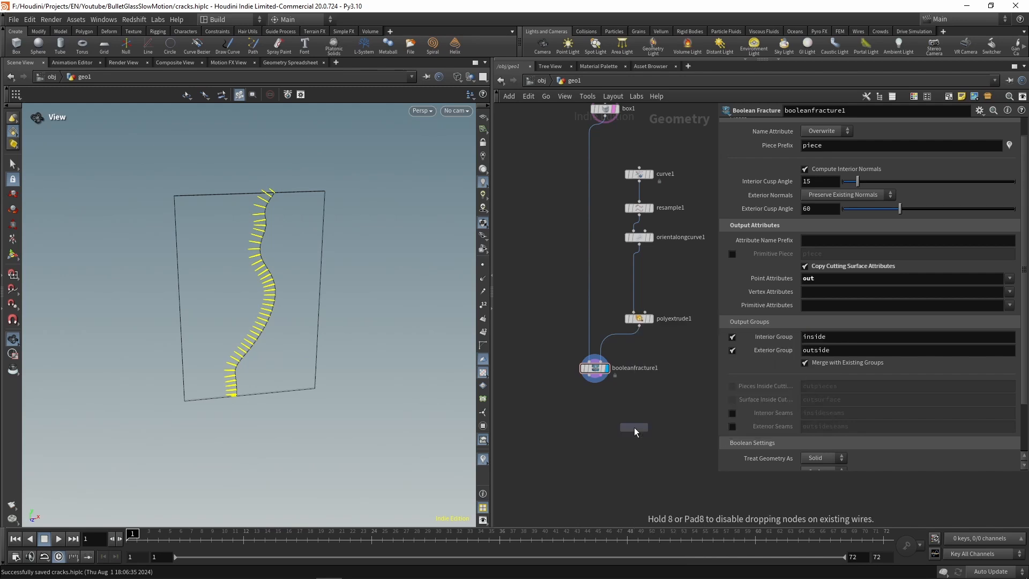
pyautogui.click(609, 415)
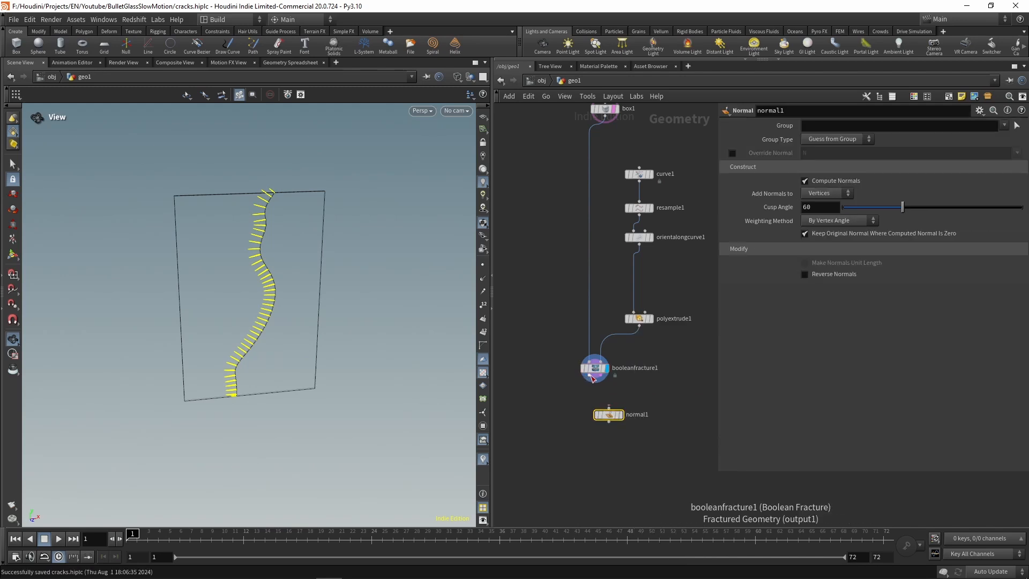
pyautogui.moveTo(594, 379); pyautogui.dragTo(609, 410)
pyautogui.click(621, 415)
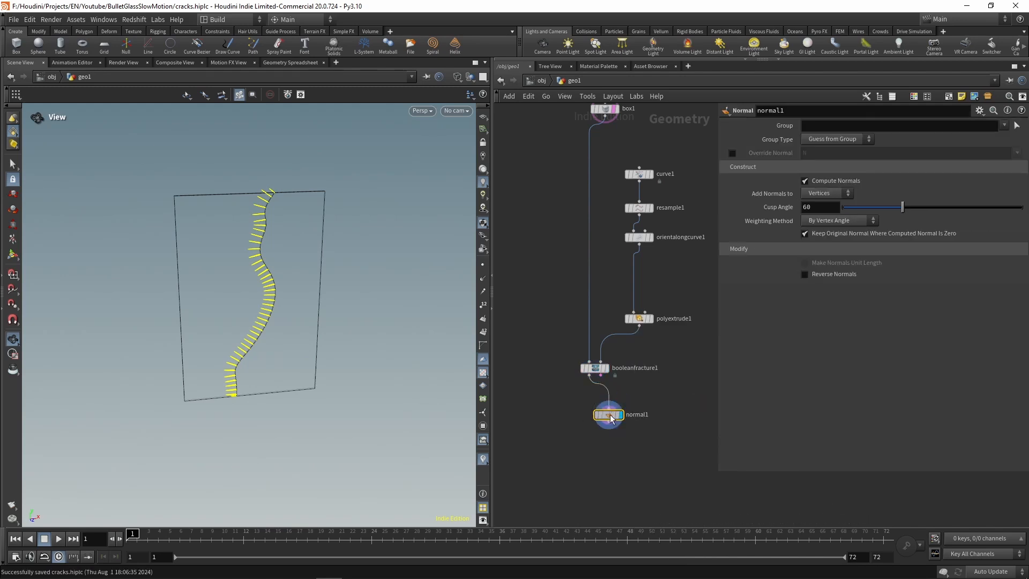
pyautogui.click(834, 195)
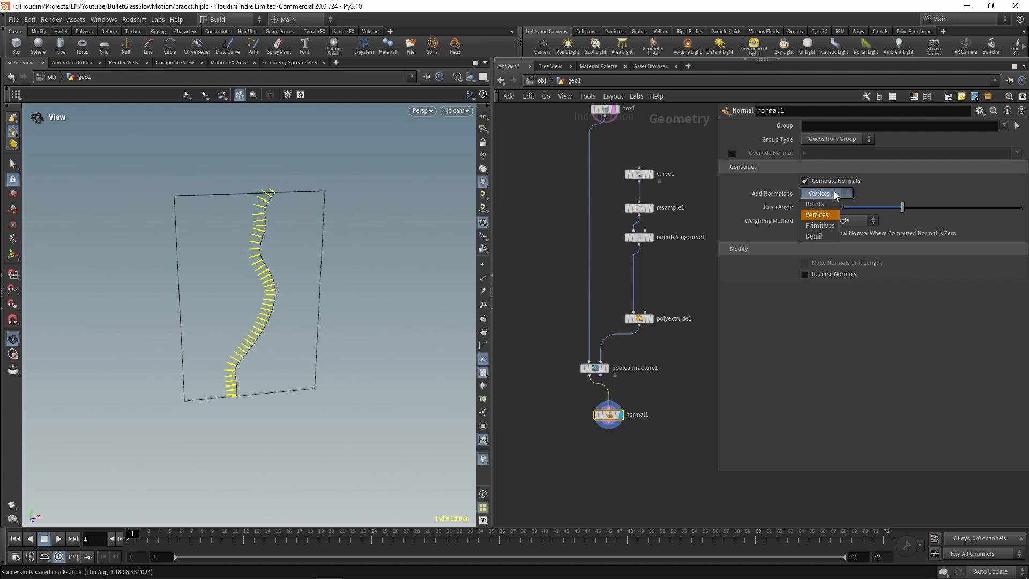
pyautogui.click(827, 204)
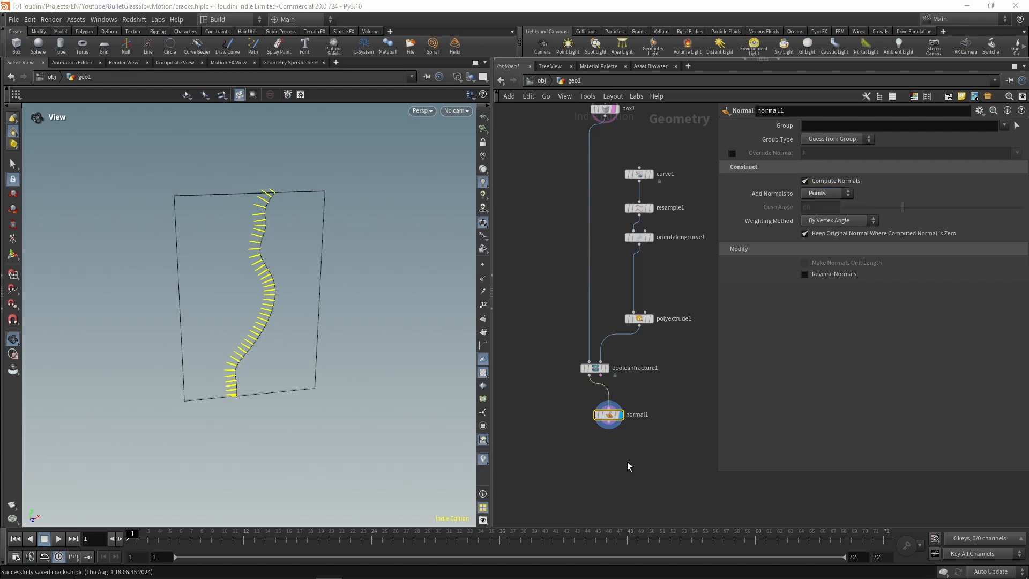
# Step: Add an Attribute Wrangle node after normal1
pyautogui.press('Tab')
pyautogui.write('wran')
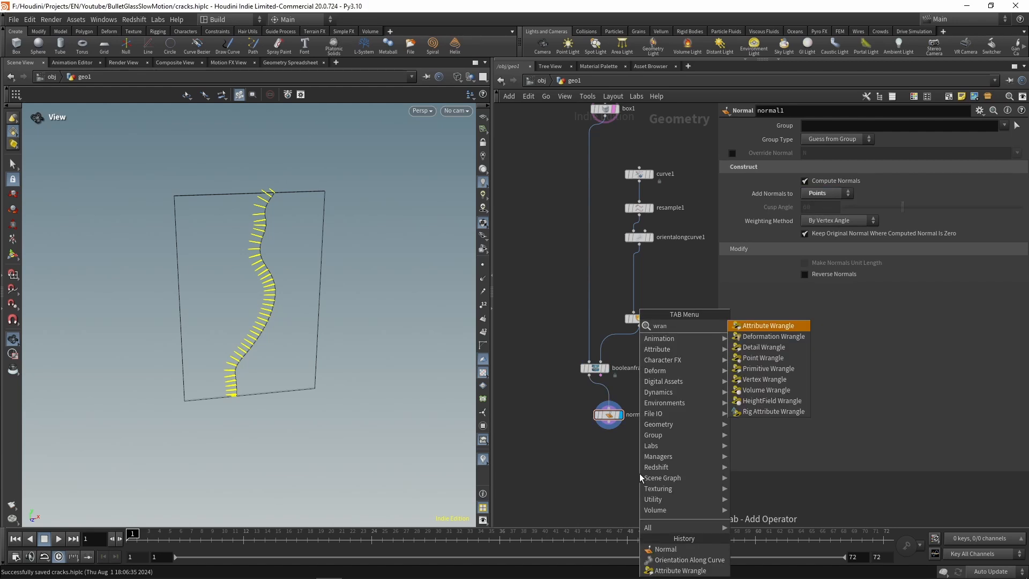
pyautogui.press('Return')
pyautogui.click(622, 460)
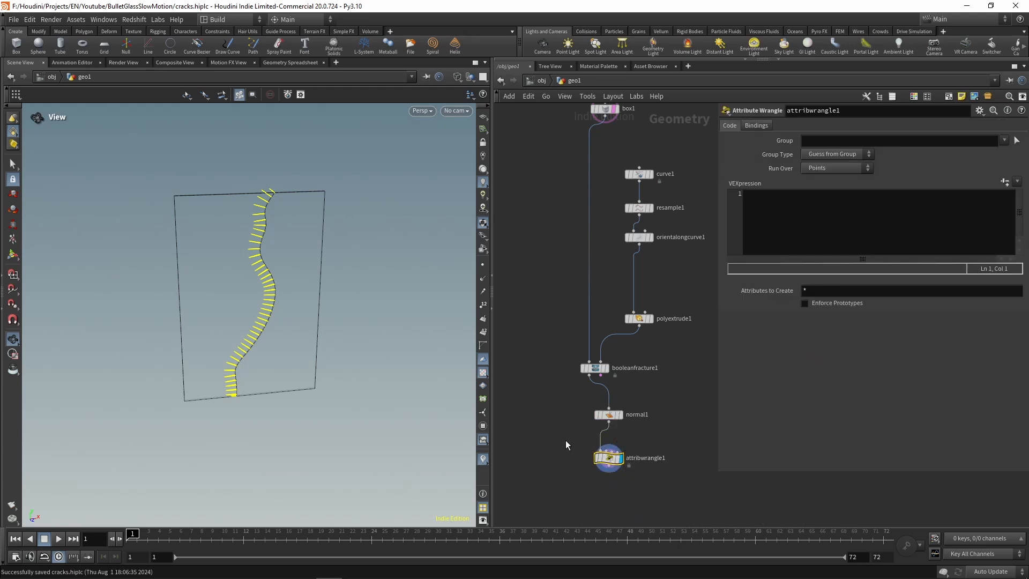
# Step: Add an Exploded View node, connect it to normal1's output, and display it
pyautogui.press('Tab')
pyautogui.write('expl')
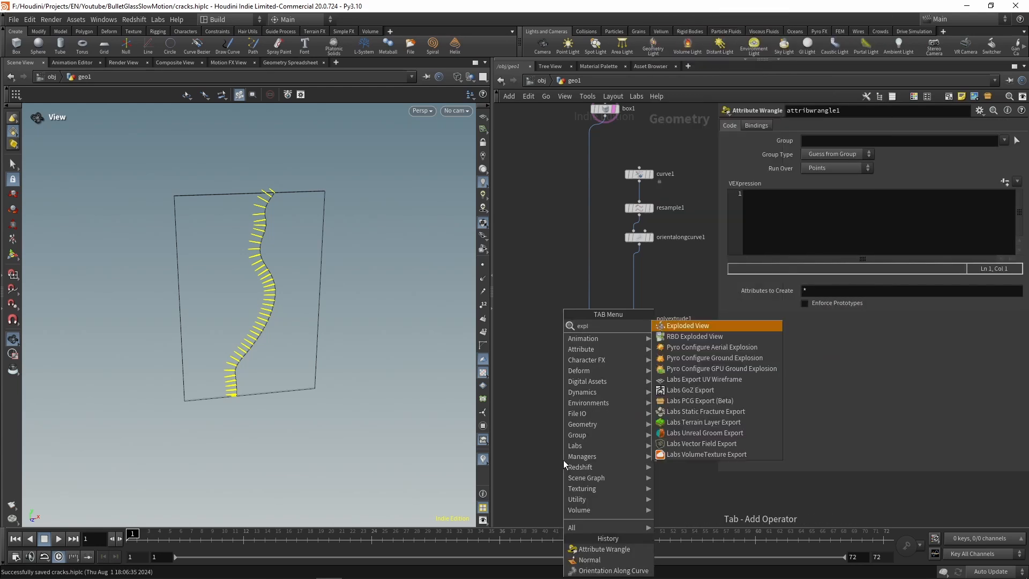
pyautogui.press('Return')
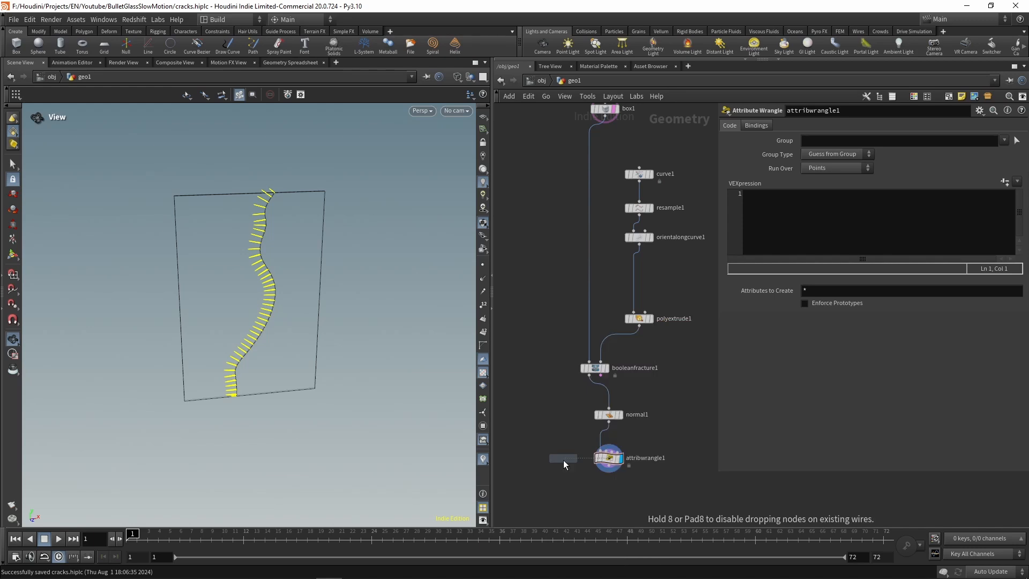
pyautogui.click(547, 464)
pyautogui.moveTo(546, 460); pyautogui.dragTo(604, 424)
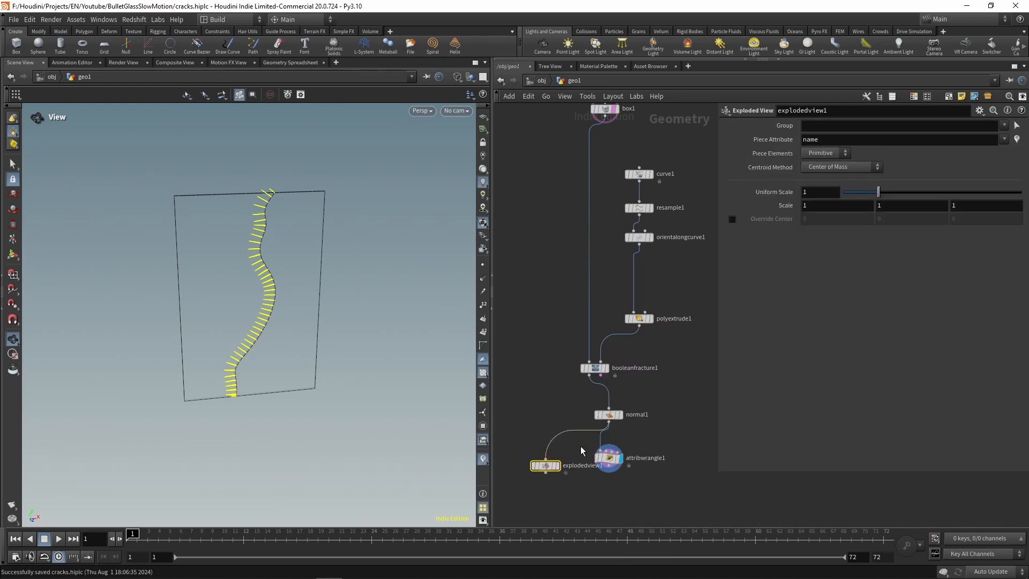
pyautogui.click(557, 465)
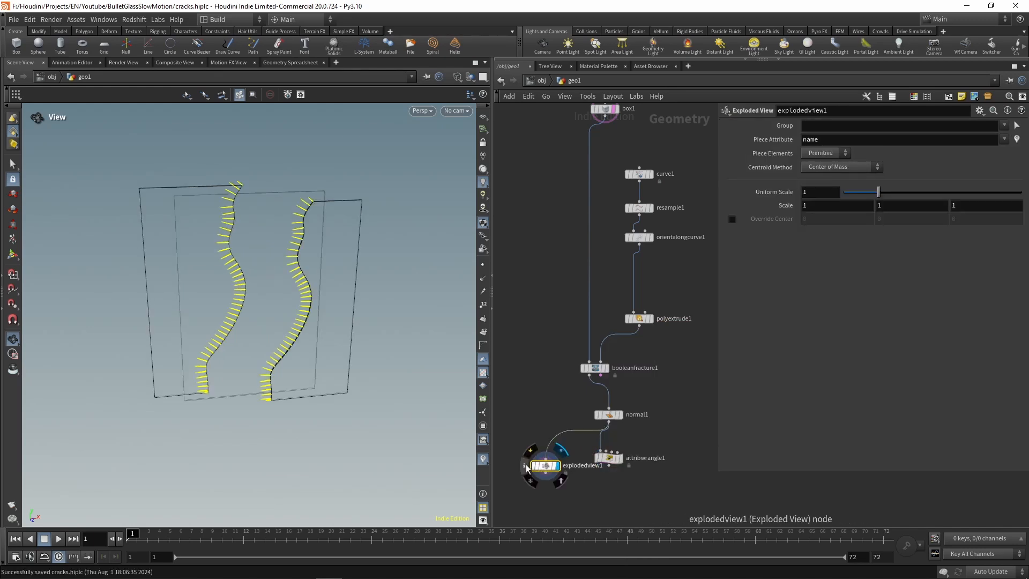
# Step: Visualize explodedview1's N attribute and compare the normals with the out vectors in the front view
pyautogui.click(525, 465)
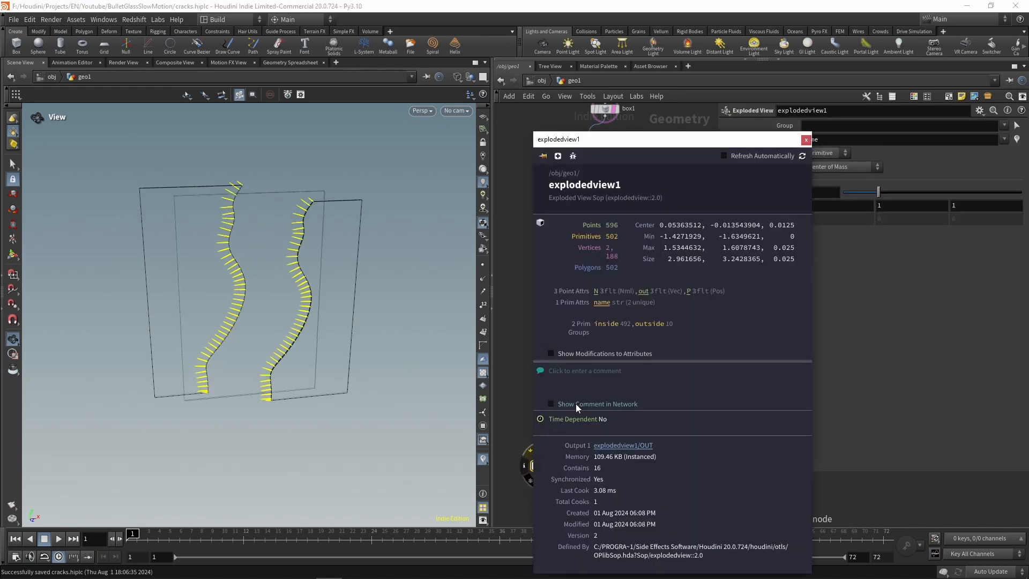
pyautogui.click(596, 291)
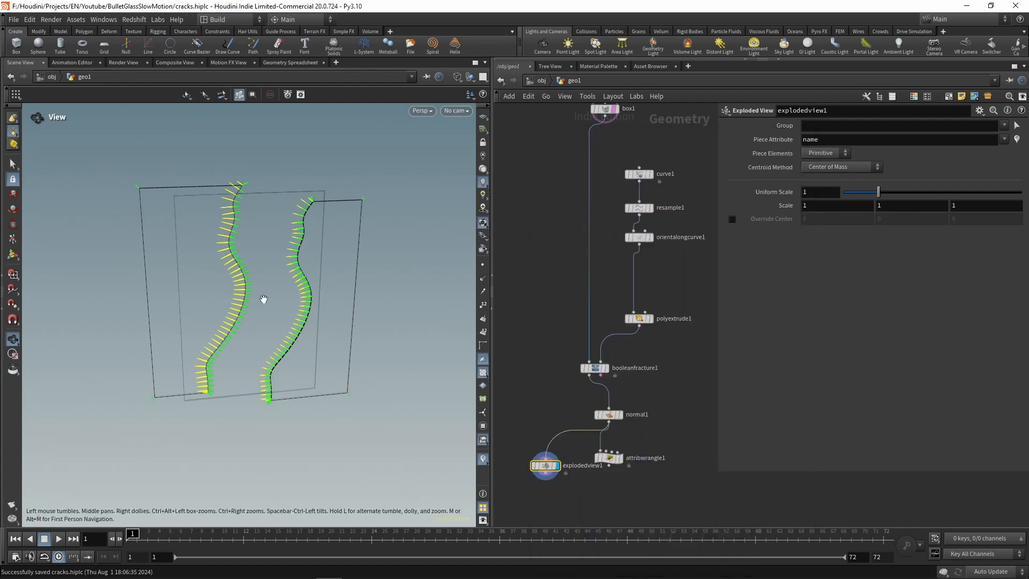
pyautogui.hotkey('space', '3')
pyautogui.scroll(3, 339, 304)
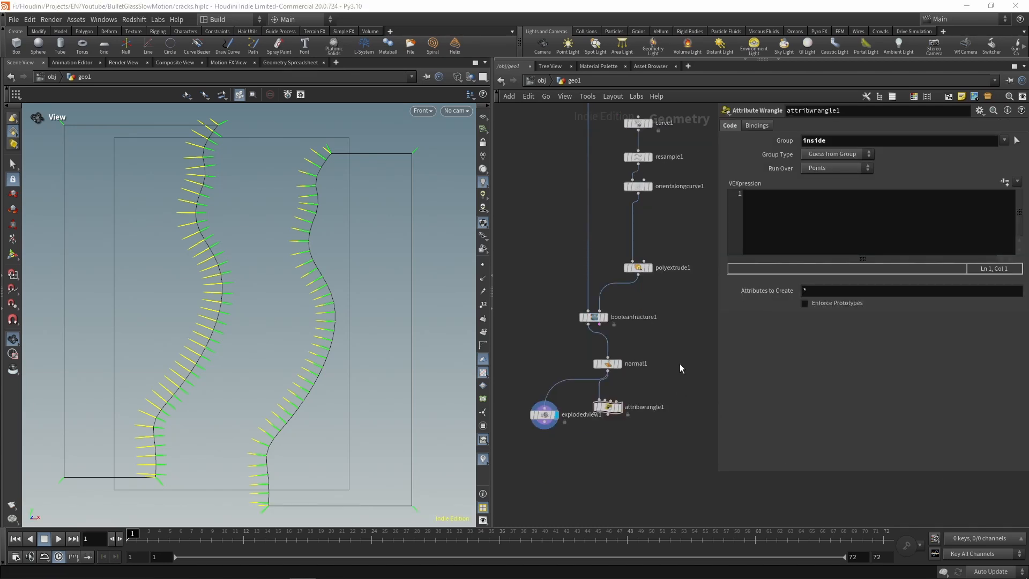
# Step: Add curveu to the point attributes that booleanfracture1 copies from the cutting surface
pyautogui.click(594, 316)
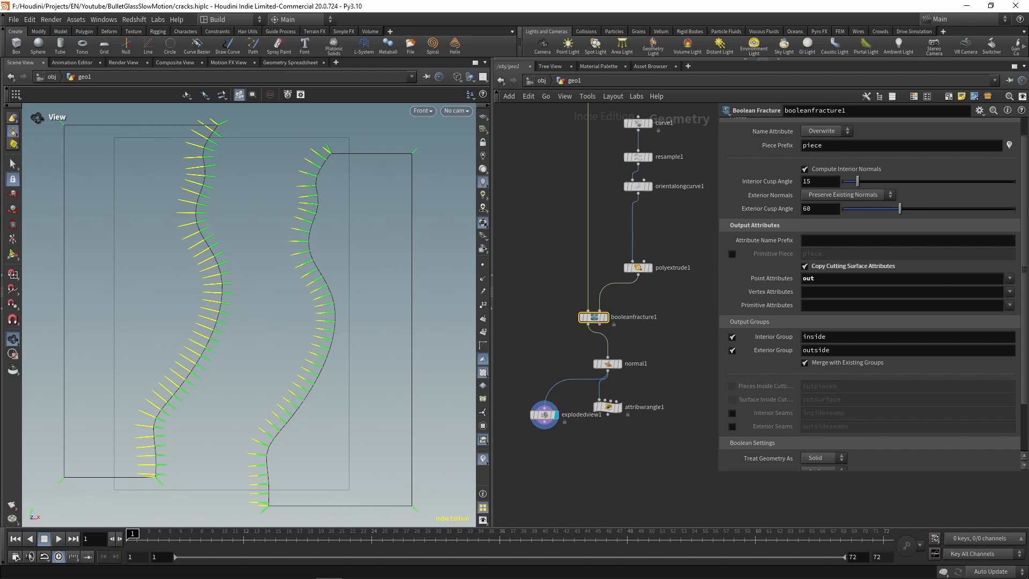
pyautogui.click(1008, 278)
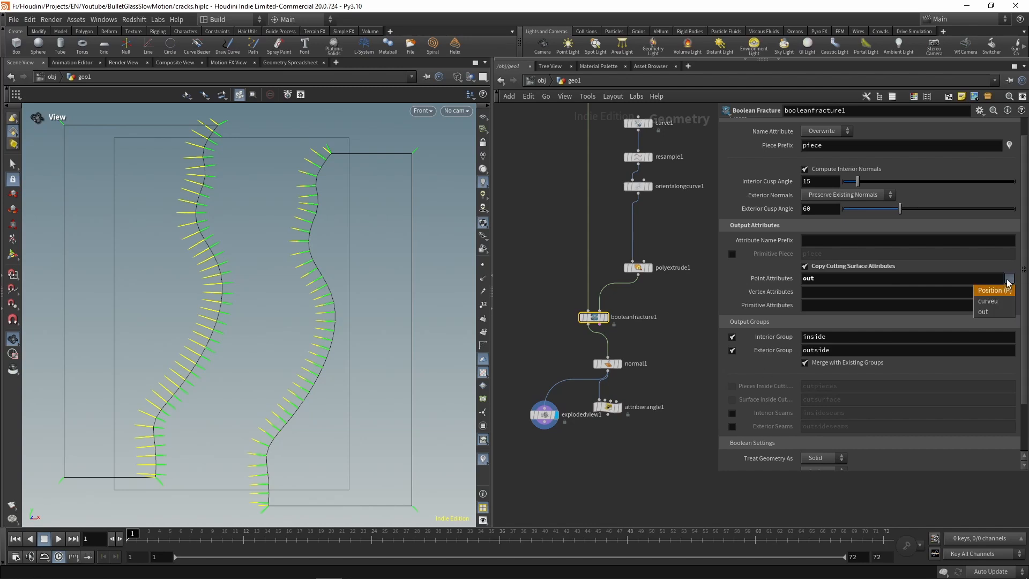
pyautogui.click(988, 301)
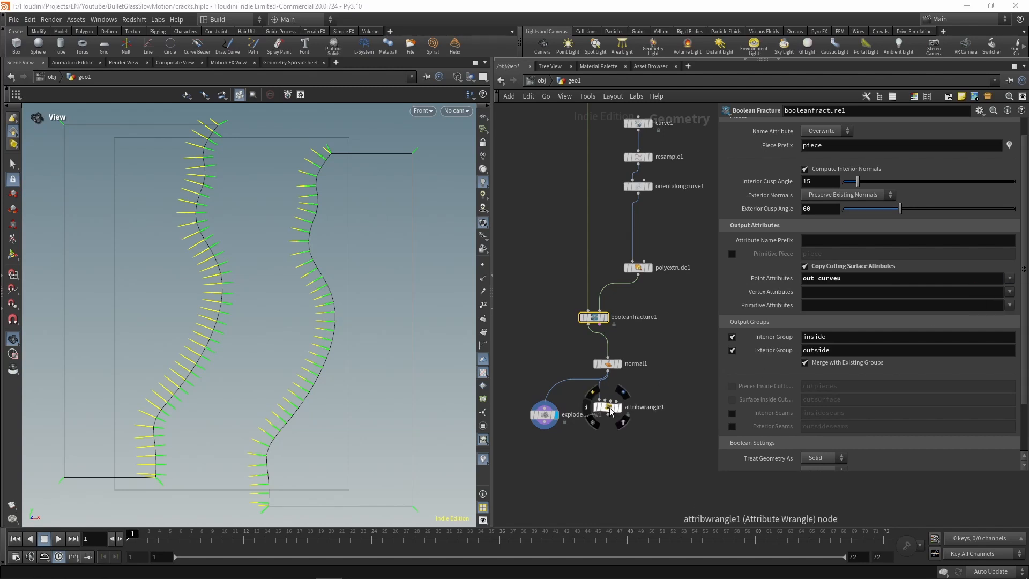
pyautogui.click(608, 408)
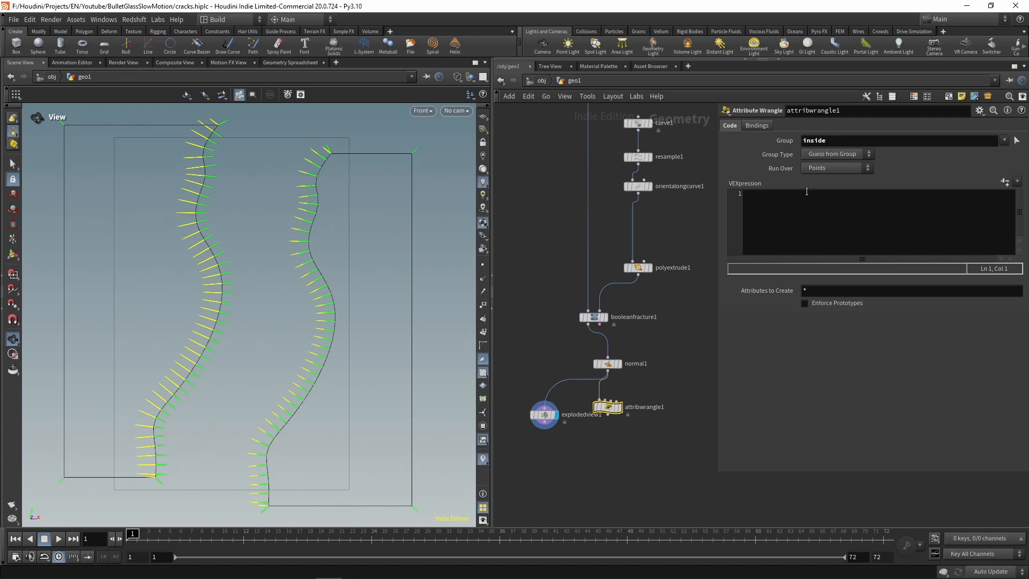
pyautogui.click(809, 201)
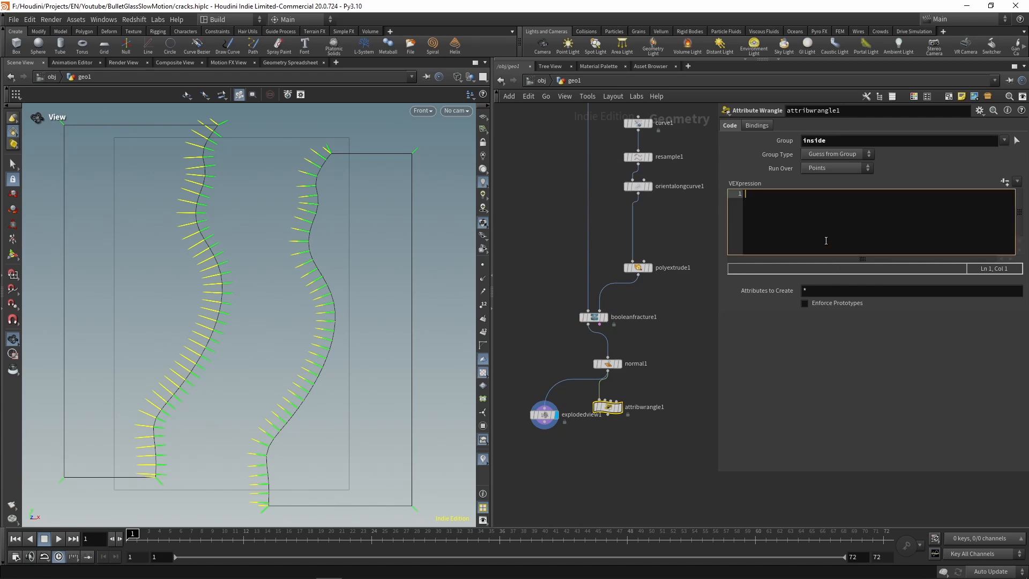
pyautogui.write('float t')
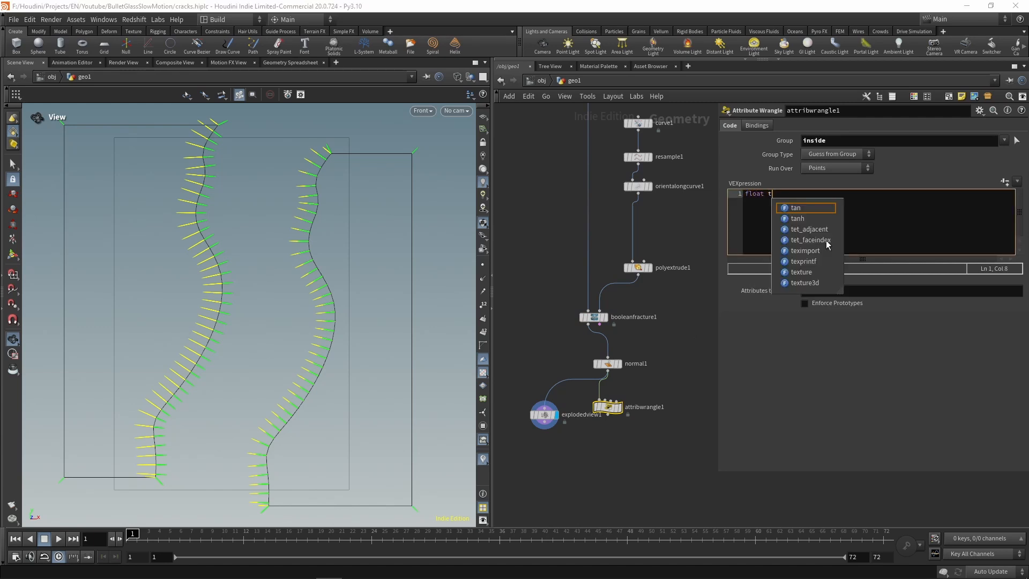
pyautogui.write(' = @')
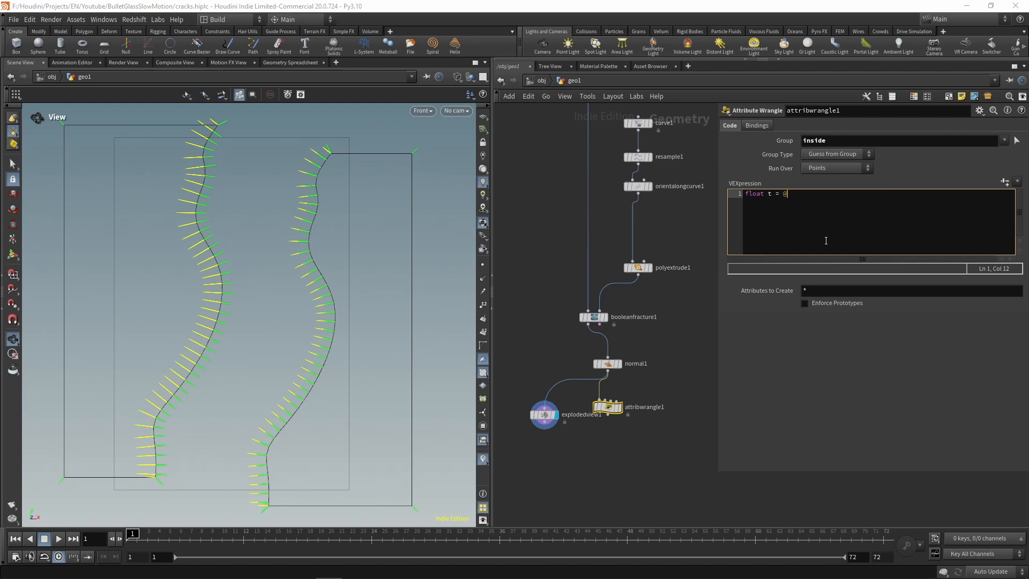
pyautogui.write('Time;')
pyautogui.press('Return')
pyautogui.write('float curveu = f')
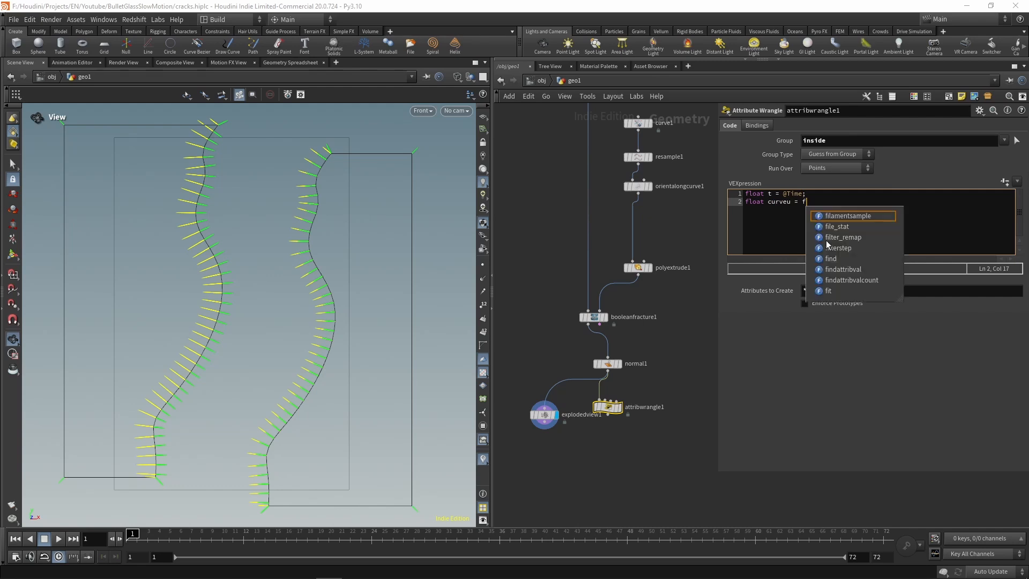
pyautogui.write('@curveu;')
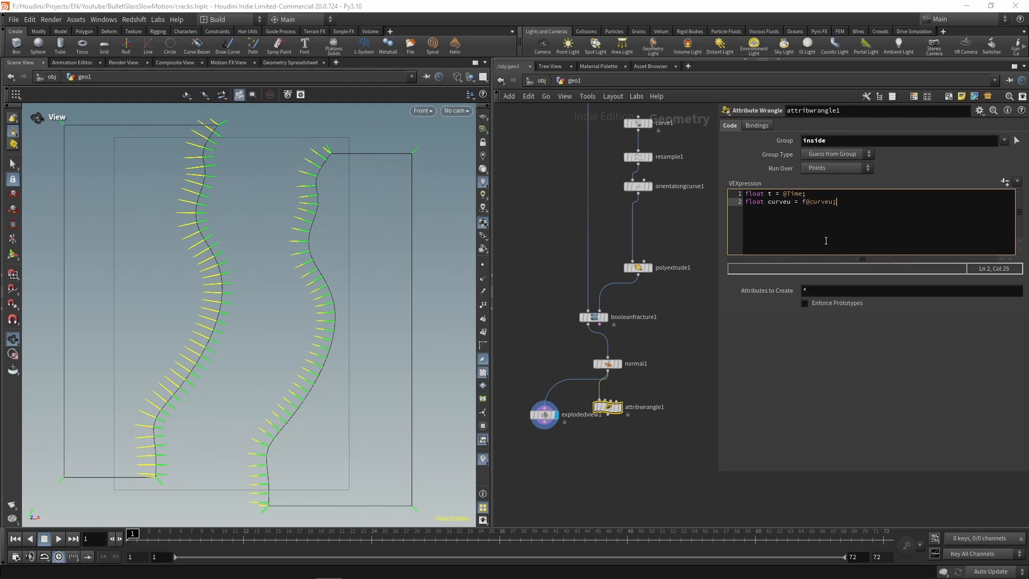
# Step: Add a separate line to attribwrangle1's code defining float anim = fit(curveu, t - 0.1, t, 1.0, 0.0);
pyautogui.press('Return')
pyautogui.press('Return')
pyautogui.write('float')
pyautogui.write('anim = fit')
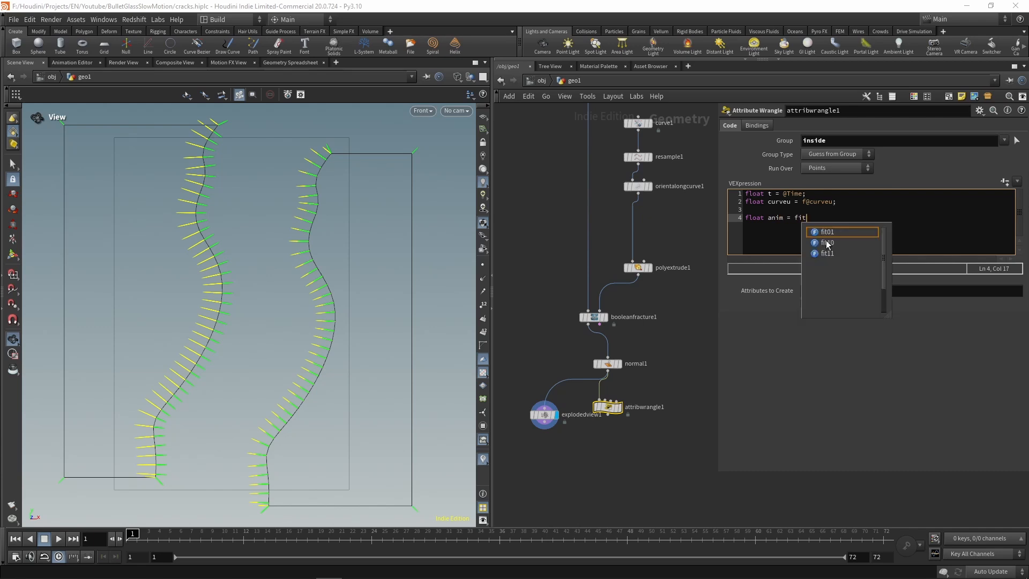
pyautogui.write('(cur')
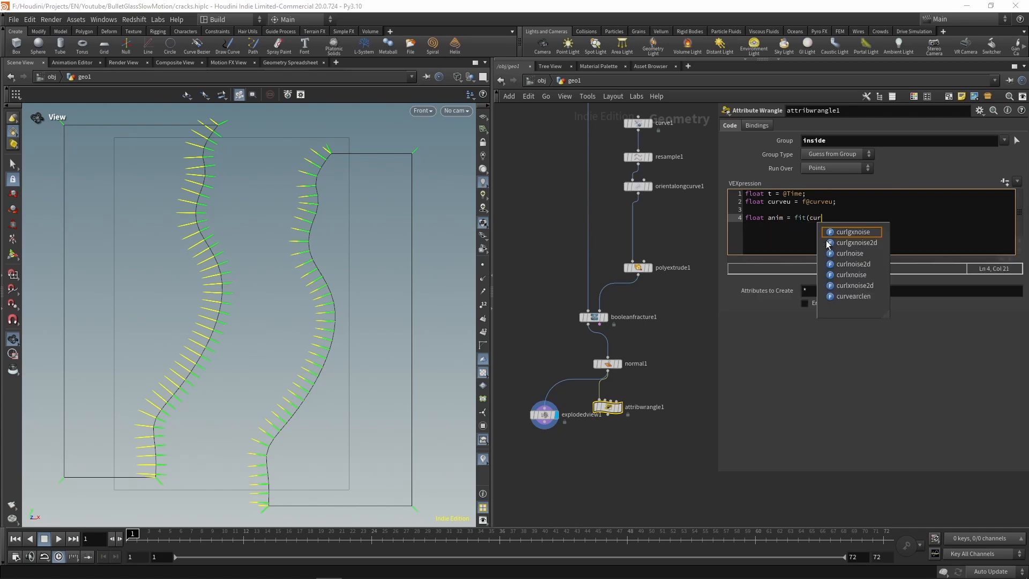
pyautogui.write('veu')
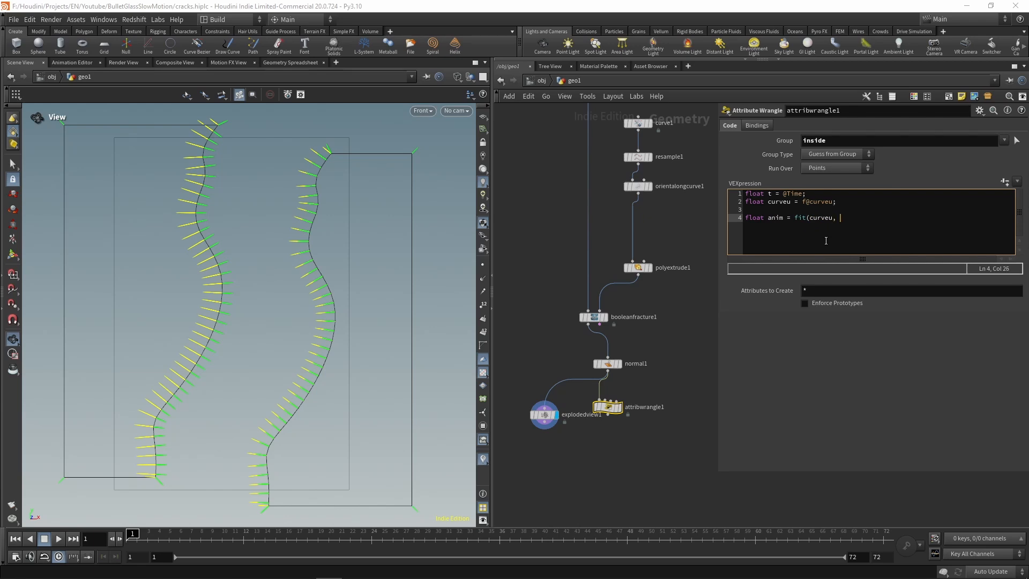
pyautogui.write(', t')
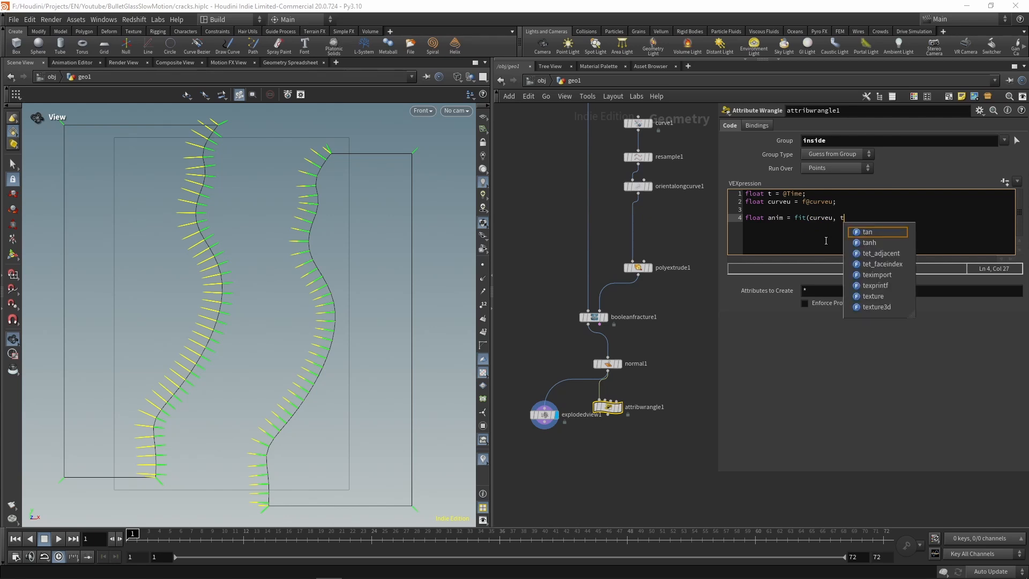
pyautogui.write(' - ')
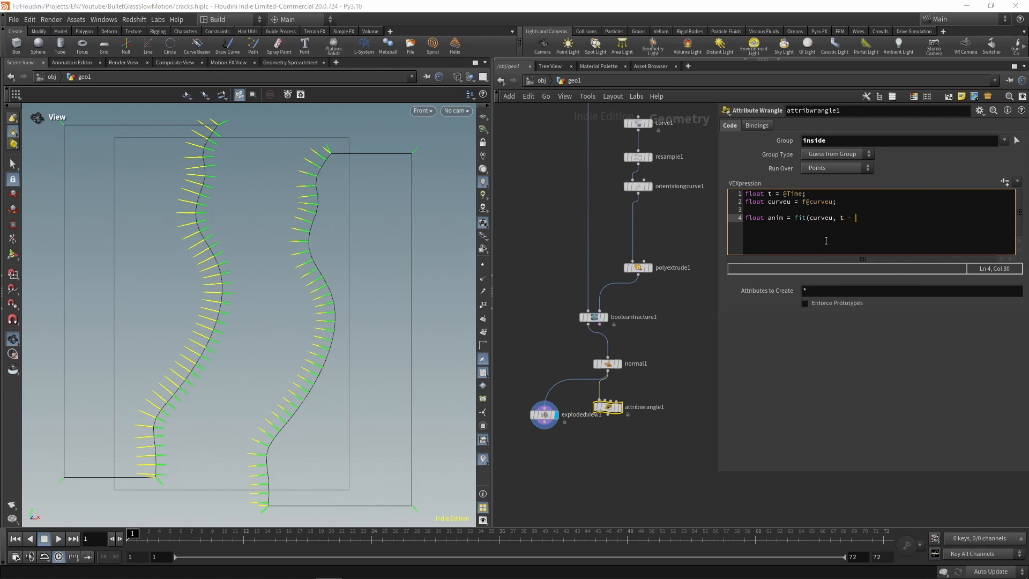
pyautogui.write('0.1, t, 1.0, 0.0);')
# Step: Export the computed value as a point attribute with f@anim = anim; and commit the wrangle code
pyautogui.press('Return')
pyautogui.write('f@anim = anim;')
pyautogui.press('Return')
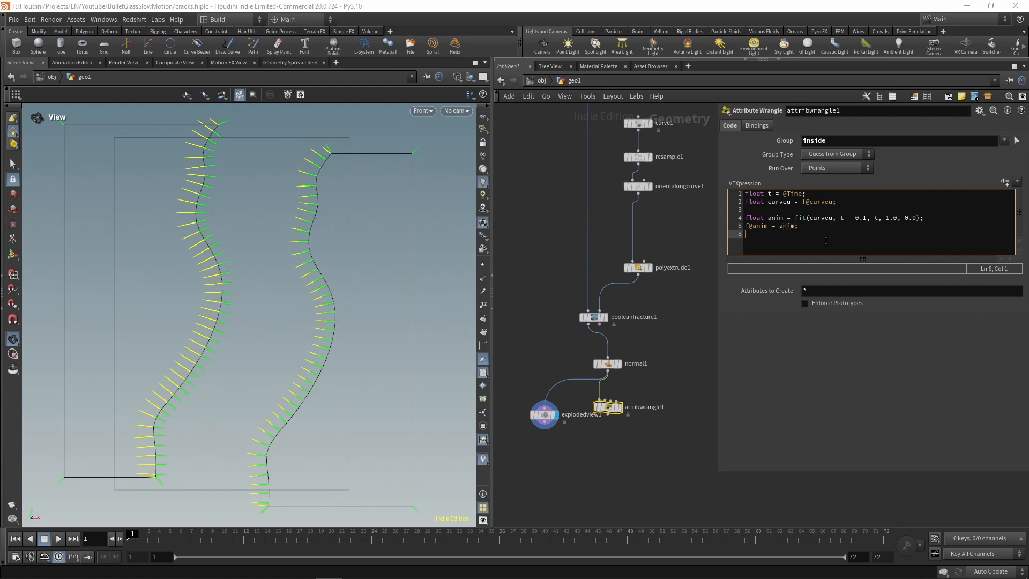
pyautogui.click(604, 468)
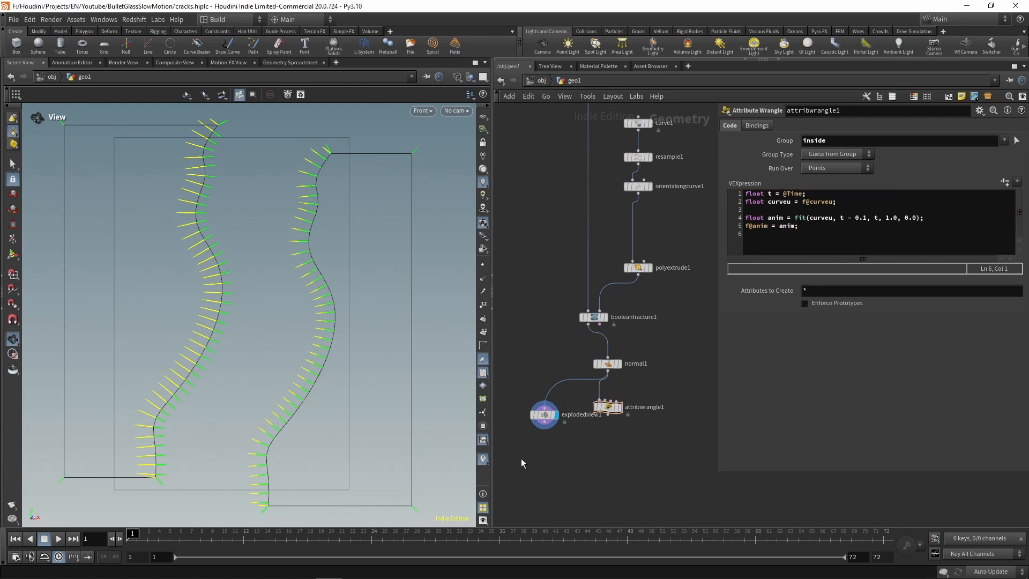
# Step: Display attribwrangle1 and turn off the out and N visualizers, leaving the anim visualizer on
pyautogui.click(622, 409)
pyautogui.click(587, 407)
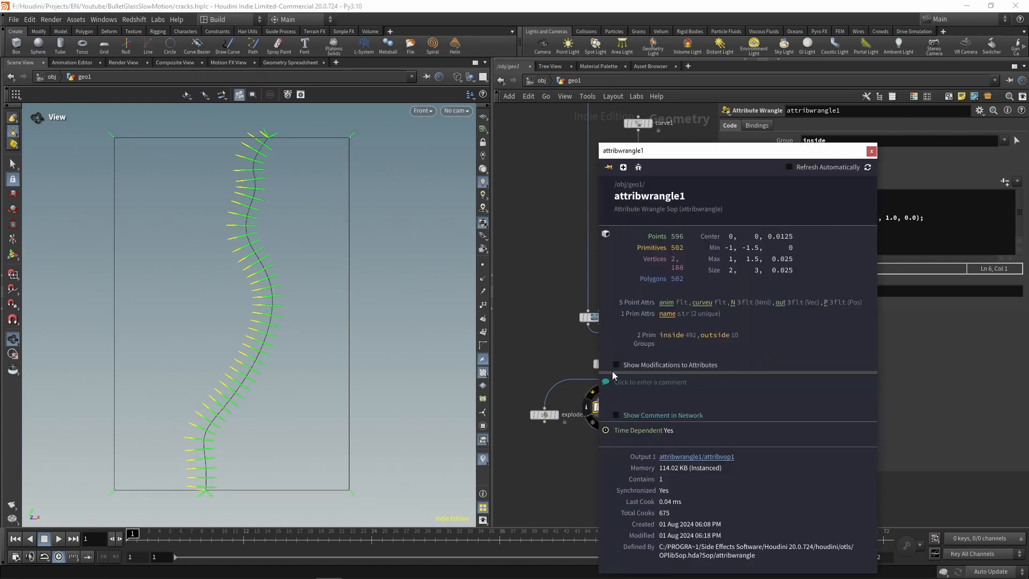
pyautogui.click(872, 151)
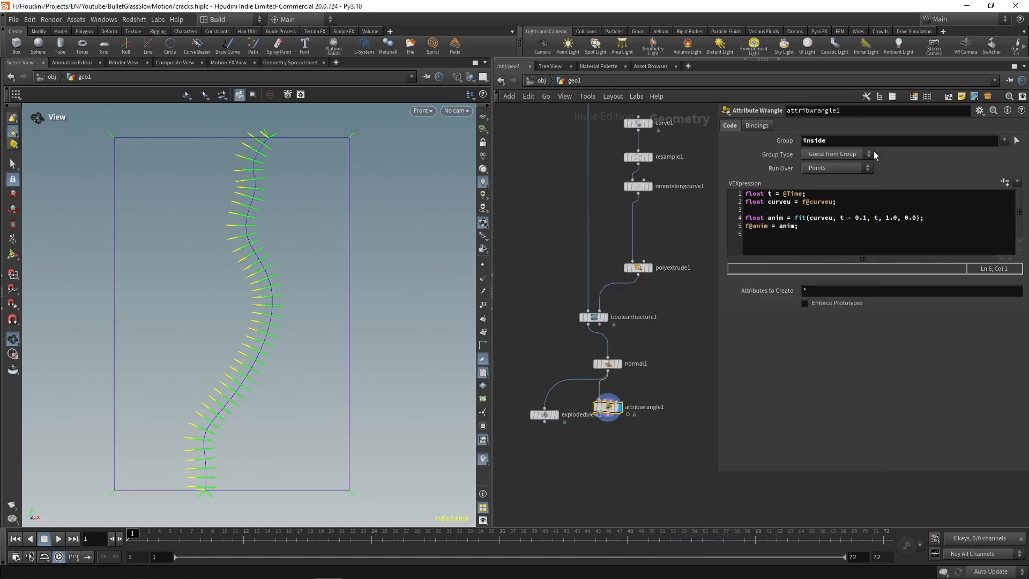
pyautogui.click(483, 460)
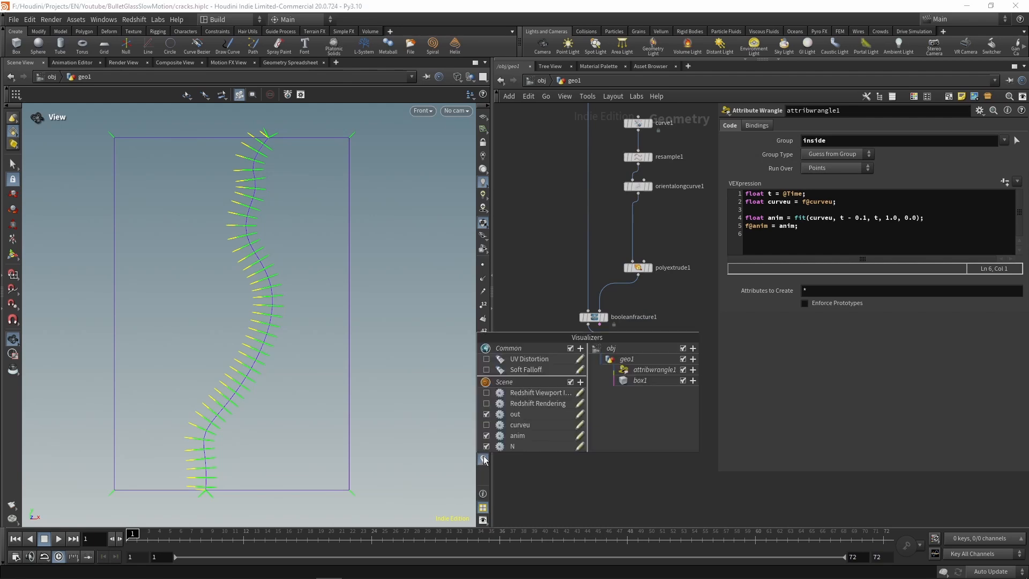
pyautogui.click(486, 413)
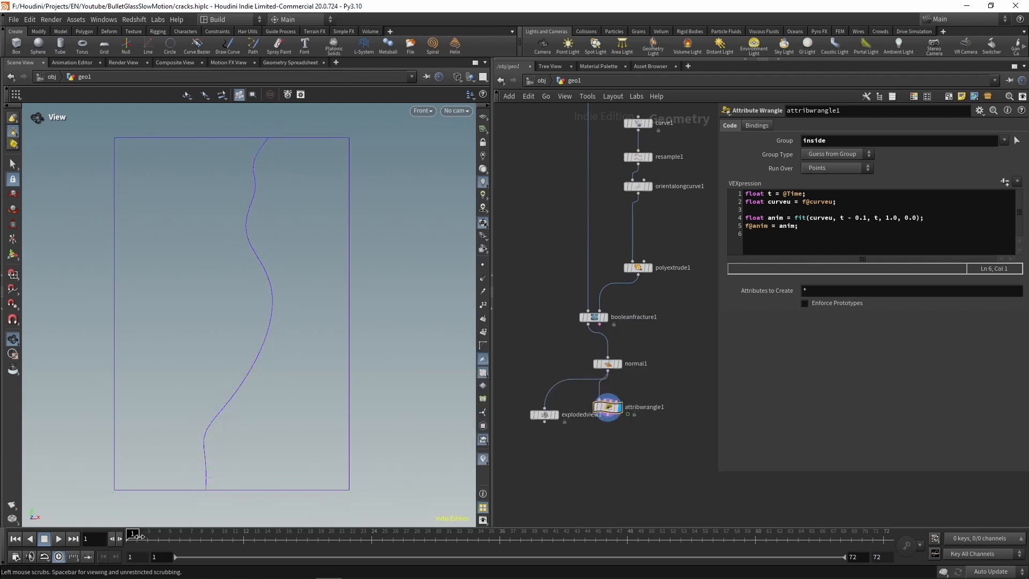
# Step: Scrub through the early frames and inspect how the anim colours travel along the crack in front and perspective views
pyautogui.moveTo(153, 539); pyautogui.dragTo(201, 552)
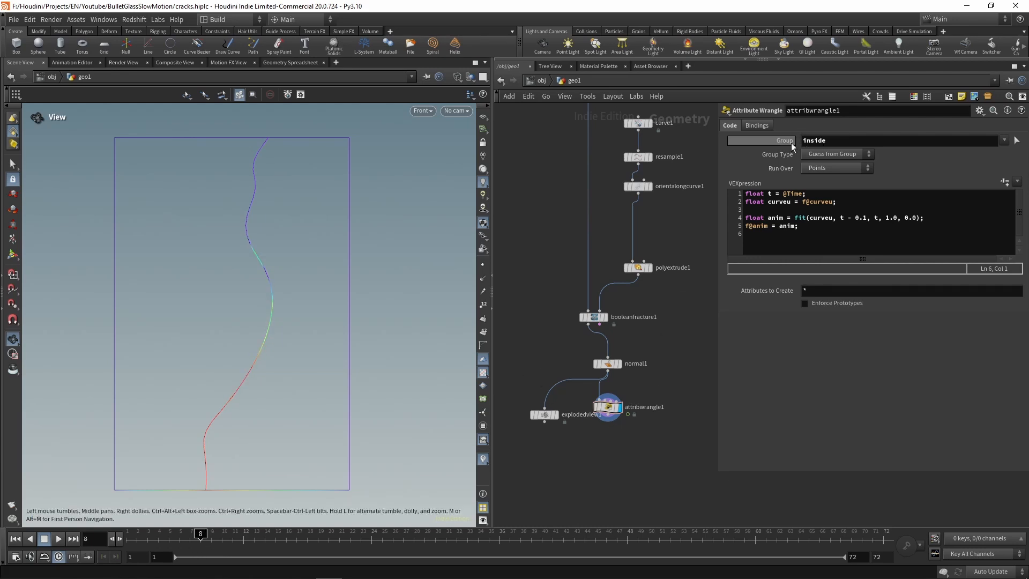
pyautogui.moveTo(201, 534); pyautogui.dragTo(224, 534)
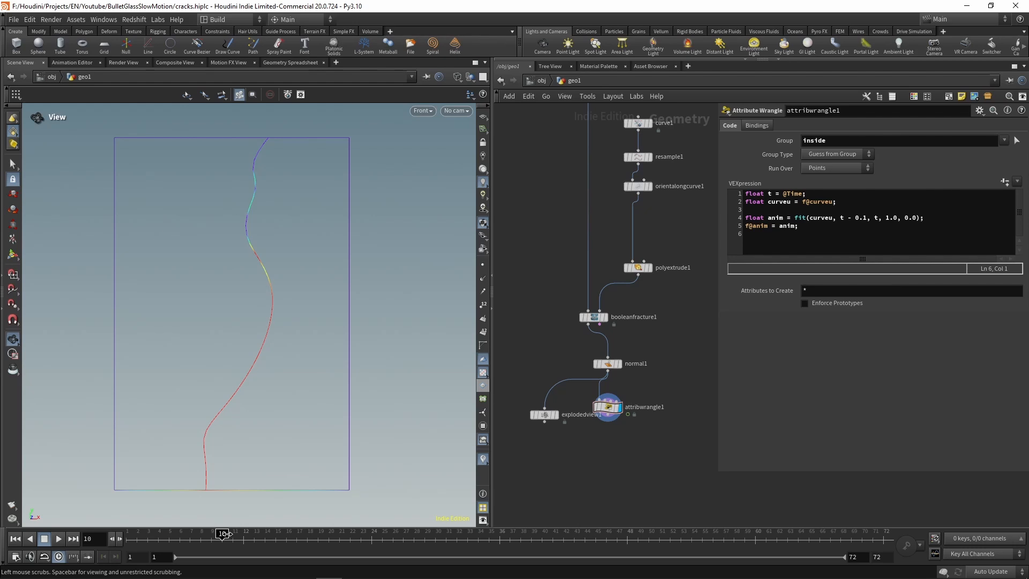
pyautogui.moveTo(333, 260); pyautogui.dragTo(300, 237)
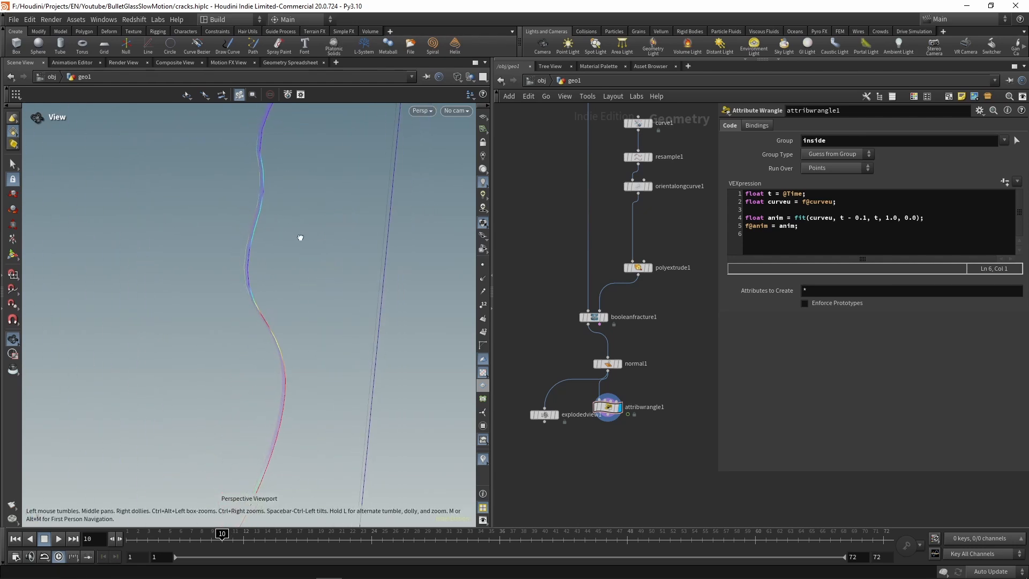
pyautogui.moveTo(249, 534); pyautogui.dragTo(191, 534)
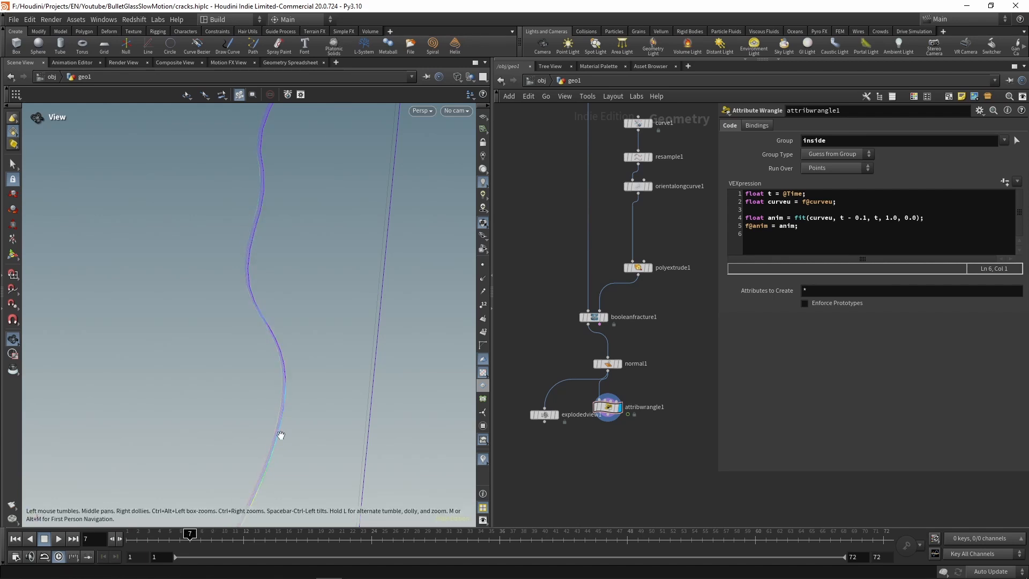
pyautogui.moveTo(281, 435); pyautogui.dragTo(259, 349)
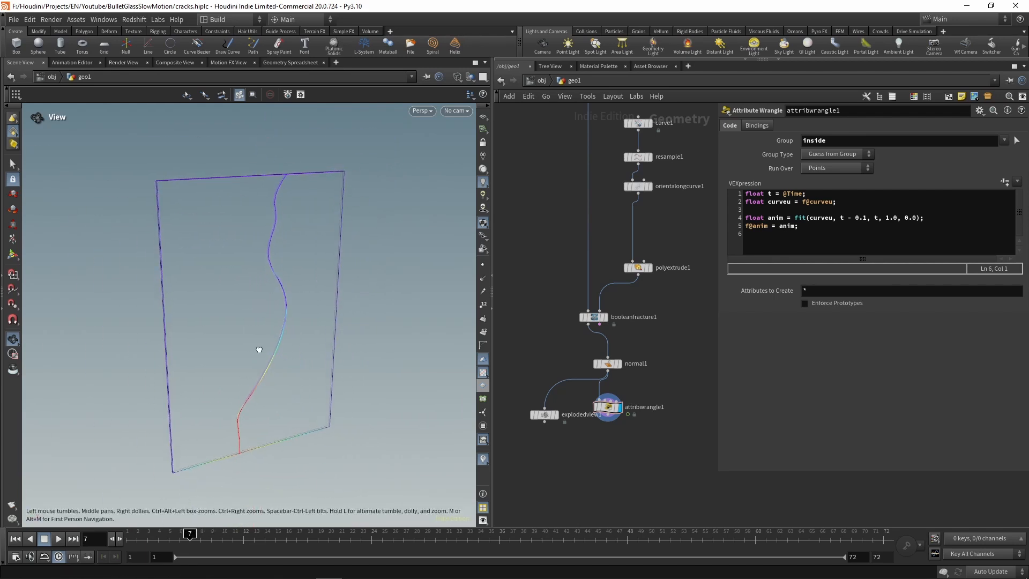
# Step: Turn off Copy Cutting Surface Attributes on booleanfracture1
pyautogui.click(593, 317)
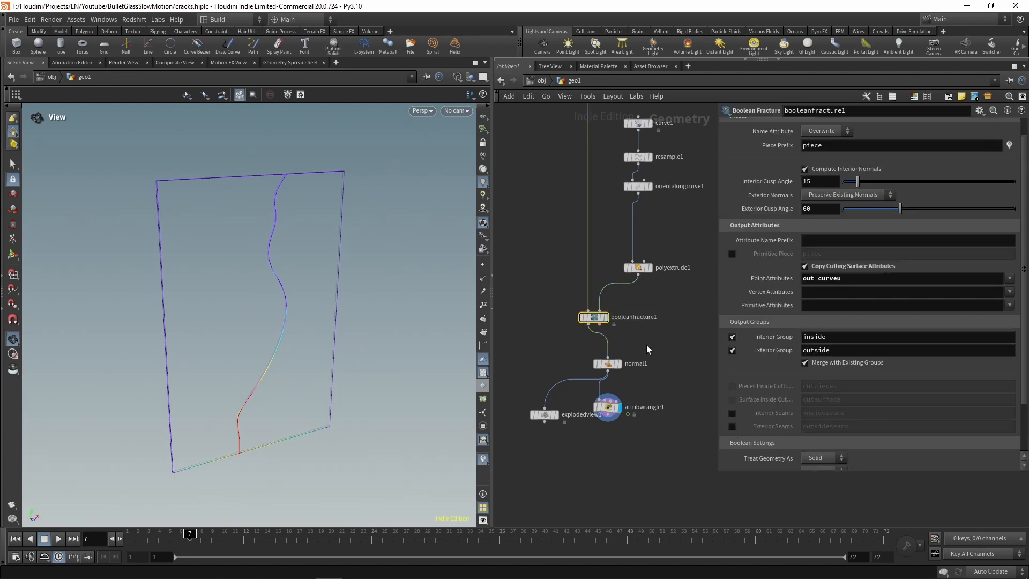
pyautogui.click(805, 267)
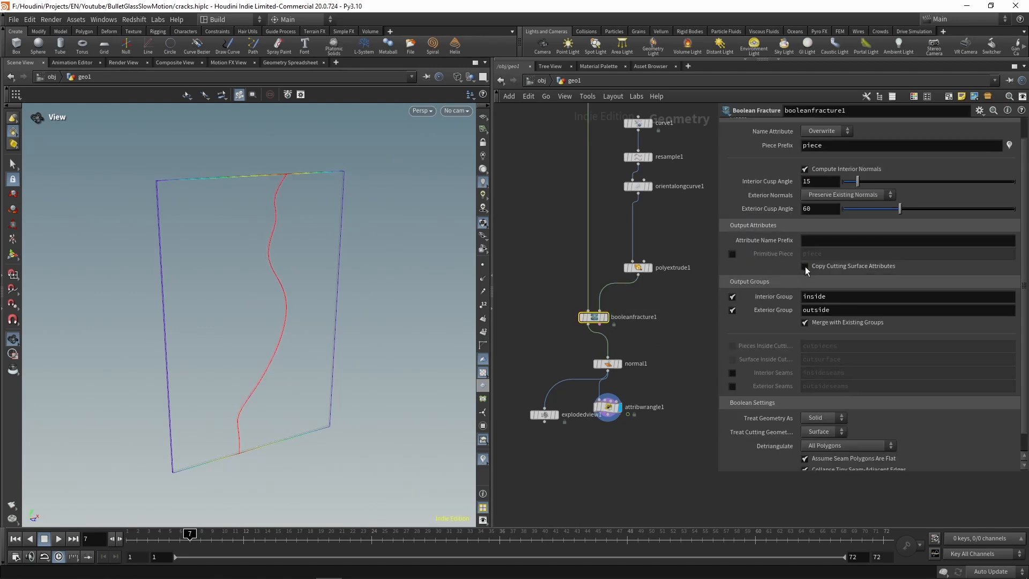
pyautogui.click(683, 365)
# Step: Insert an Attribute Transfer node between booleanfracture1 and normal1, and connect orientalongcurve1 to its second input
pyautogui.moveTo(679, 347); pyautogui.dragTo(635, 375, button='middle')
pyautogui.press('Tab')
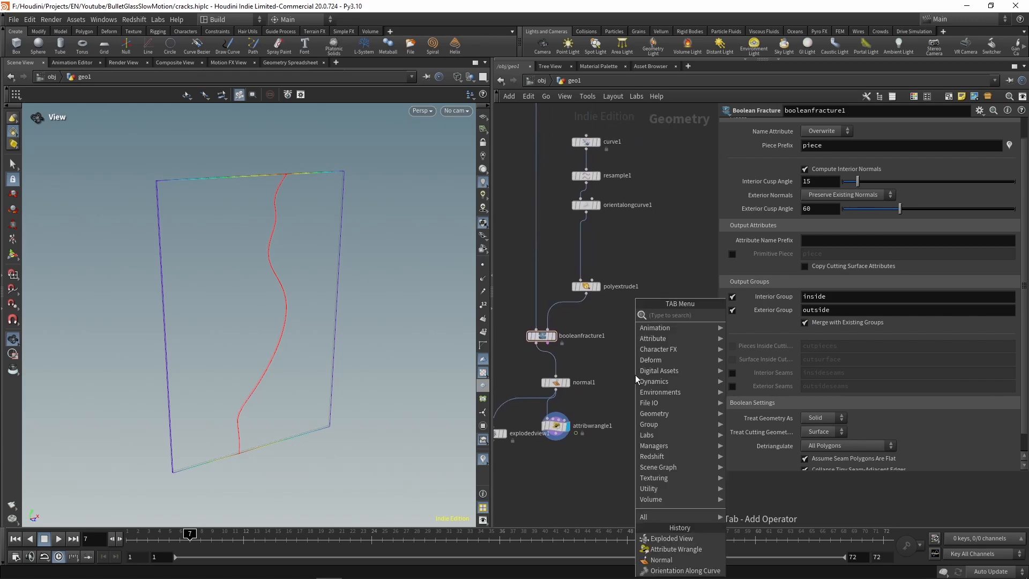
pyautogui.write('attribu')
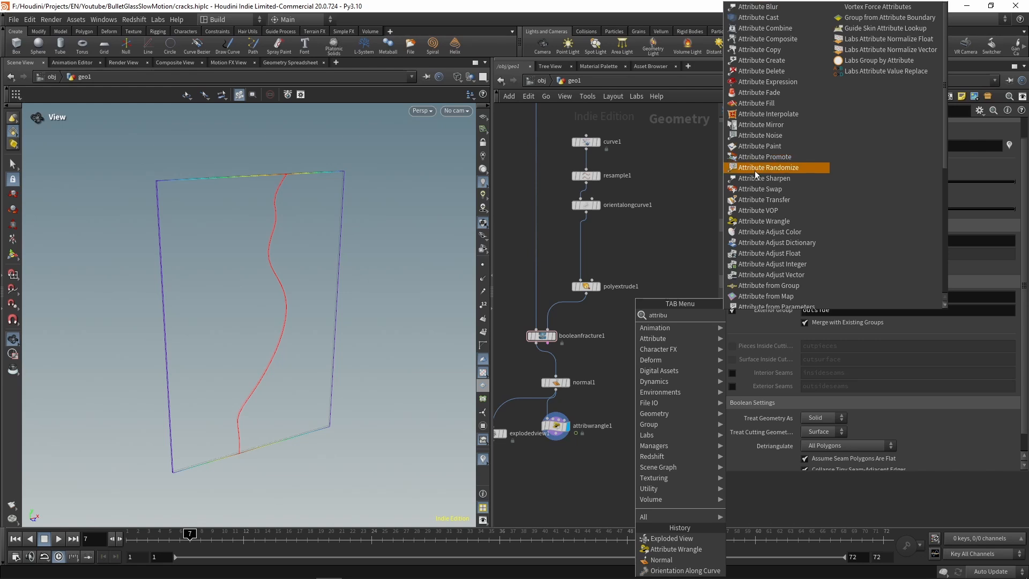
pyautogui.click(761, 200)
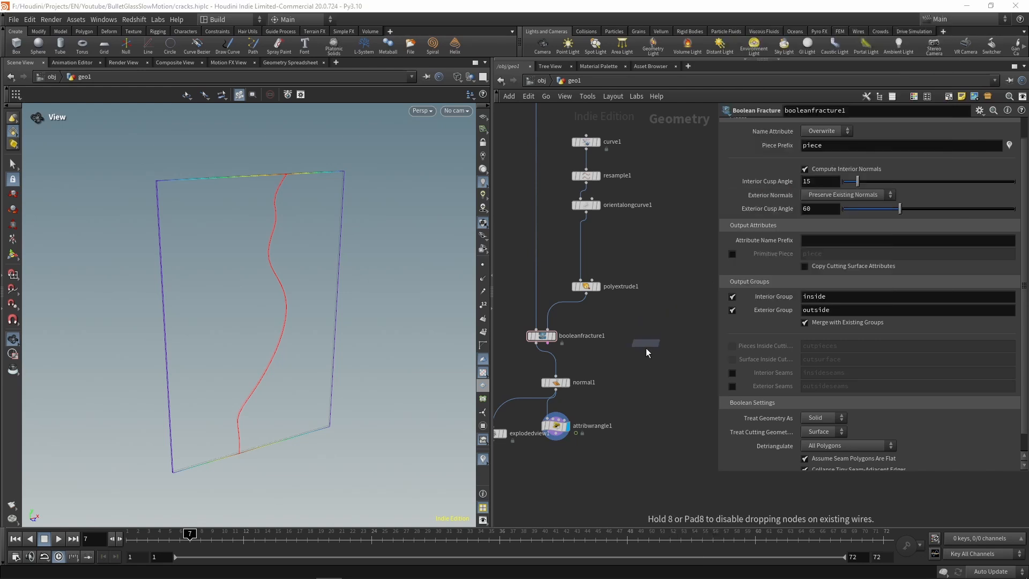
pyautogui.click(561, 368)
pyautogui.moveTo(561, 369); pyautogui.dragTo(633, 371)
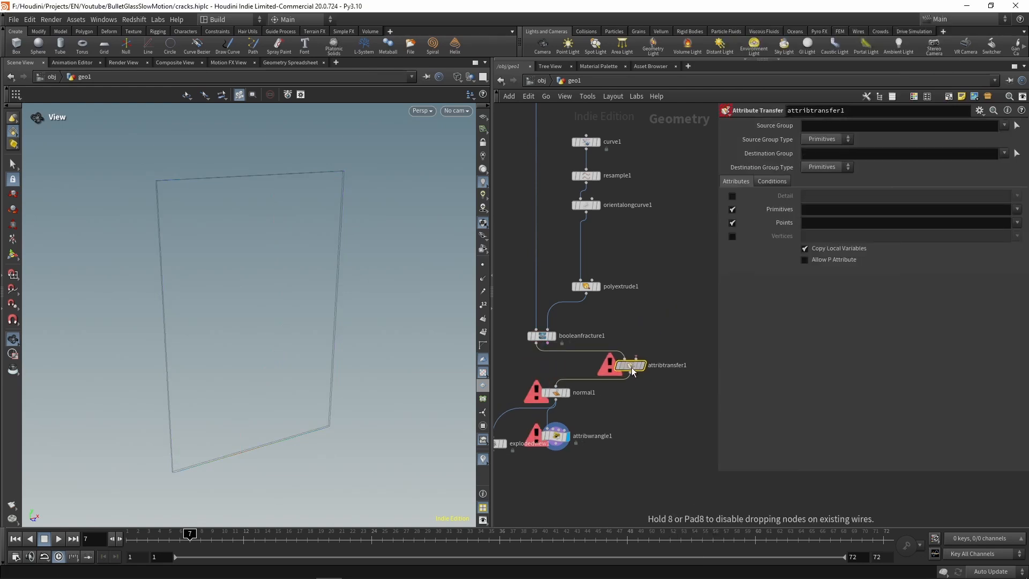
pyautogui.moveTo(586, 214); pyautogui.dragTo(637, 359)
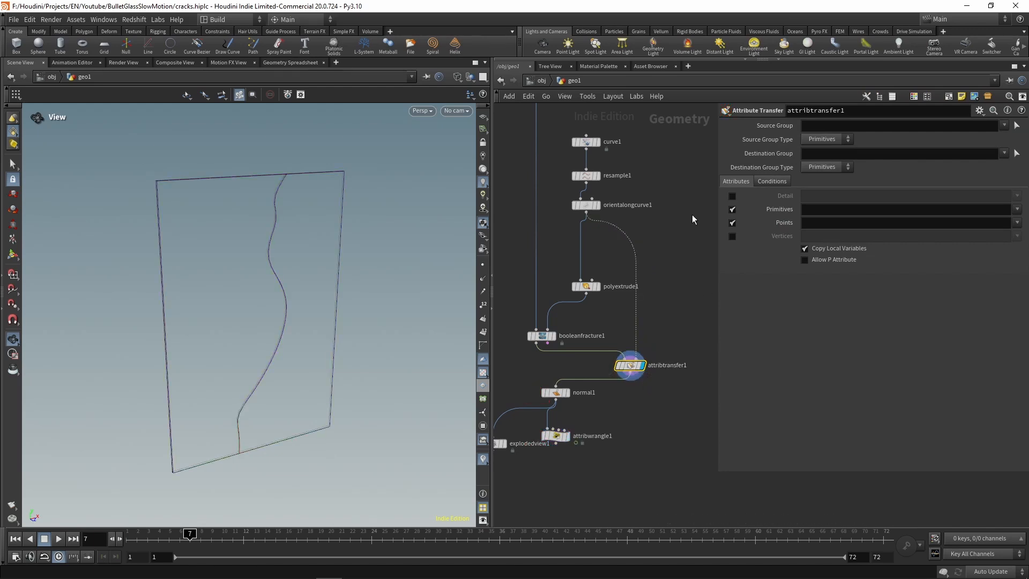
# Step: Set attribtransfer1 to transfer the point attributes curveu and out
pyautogui.click(1017, 223)
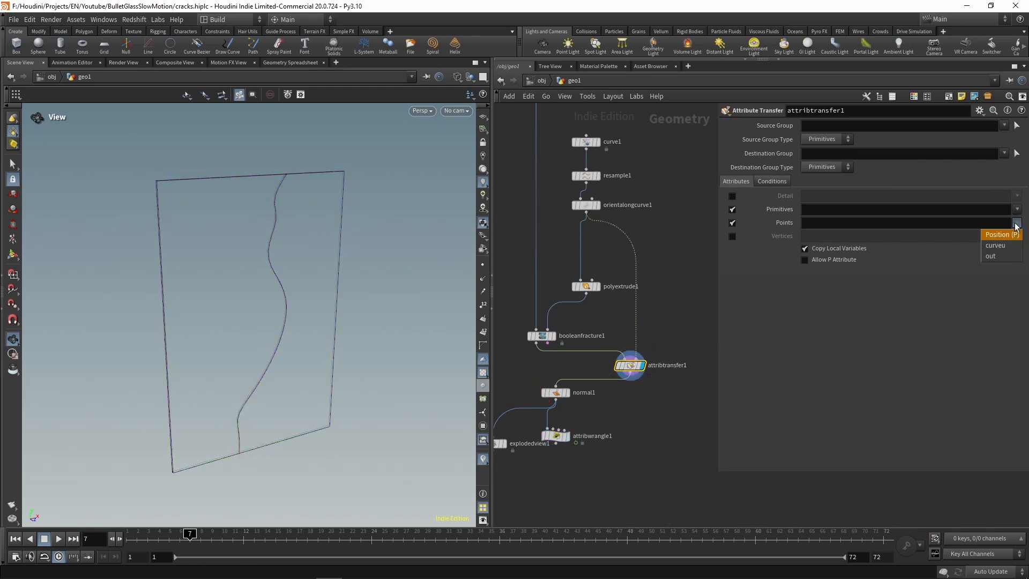
pyautogui.click(996, 245)
pyautogui.click(1017, 223)
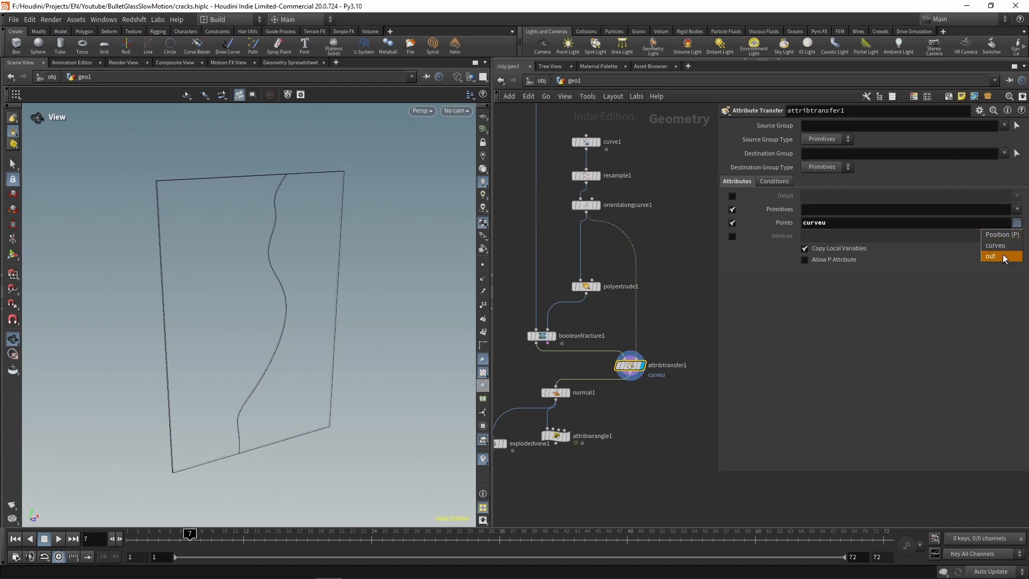
pyautogui.click(1003, 257)
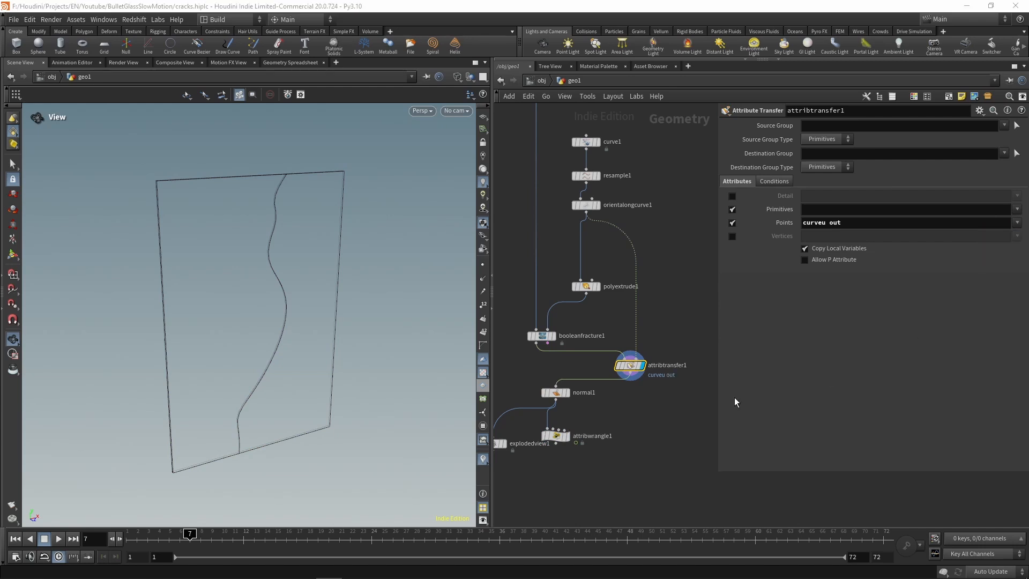
# Step: Select attribwrangle1 and check the anim gradient along the crack at frame 10 in the front view
pyautogui.click(558, 437)
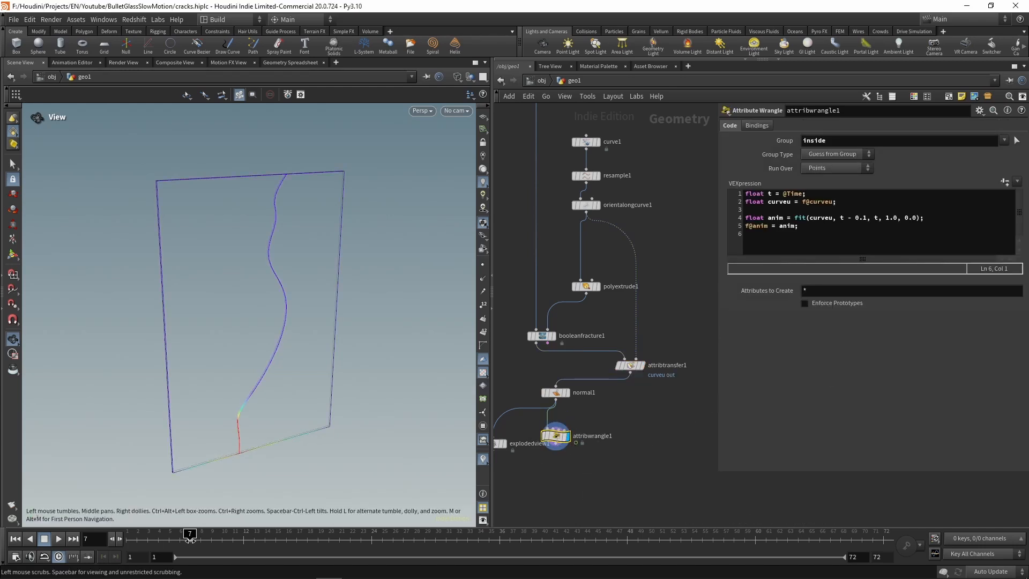
pyautogui.moveTo(189, 538); pyautogui.dragTo(222, 543)
pyautogui.hotkey('space', '3')
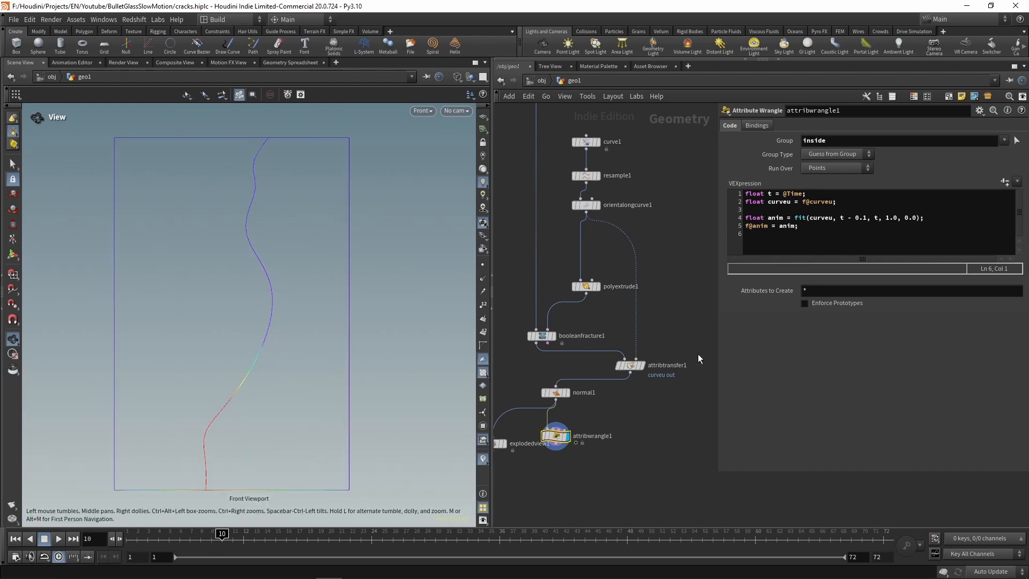
# Step: Append int sign = 1; to the attribwrangle1 code and start an if condition with a dot product below it
pyautogui.click(848, 247)
pyautogui.press('Return')
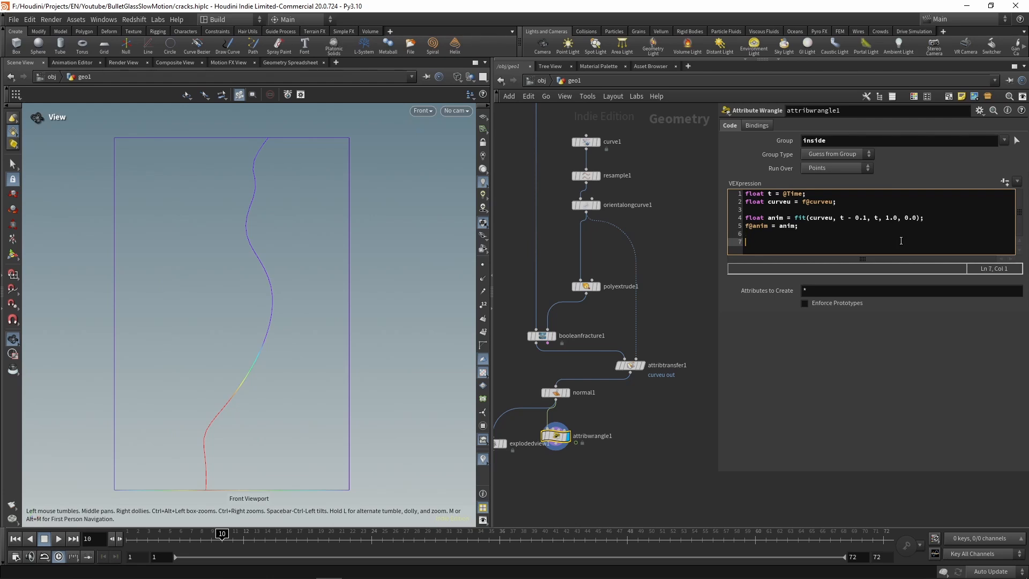
pyautogui.write('int sign = 1')
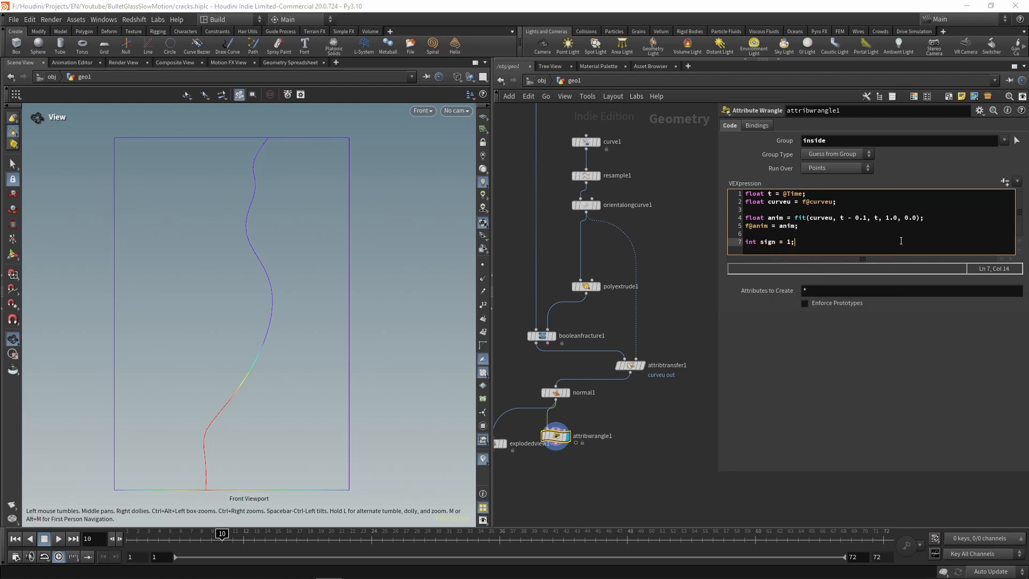
pyautogui.write(';')
pyautogui.press('Return')
pyautogui.write('if')
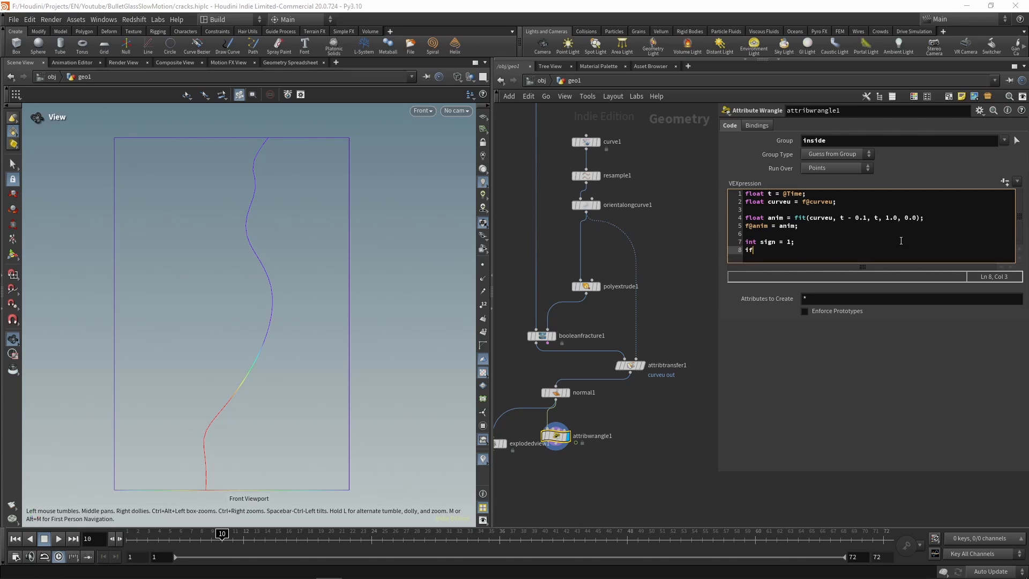
pyautogui.write('(dot(')
# Step: Declare vector n = v@N; and vector out = v@out; below the curveu line in the wrangle code
pyautogui.press('Up')
pyautogui.press('Up')
pyautogui.press('Up')
pyautogui.press('Up')
pyautogui.press('Up')
pyautogui.press('Return')
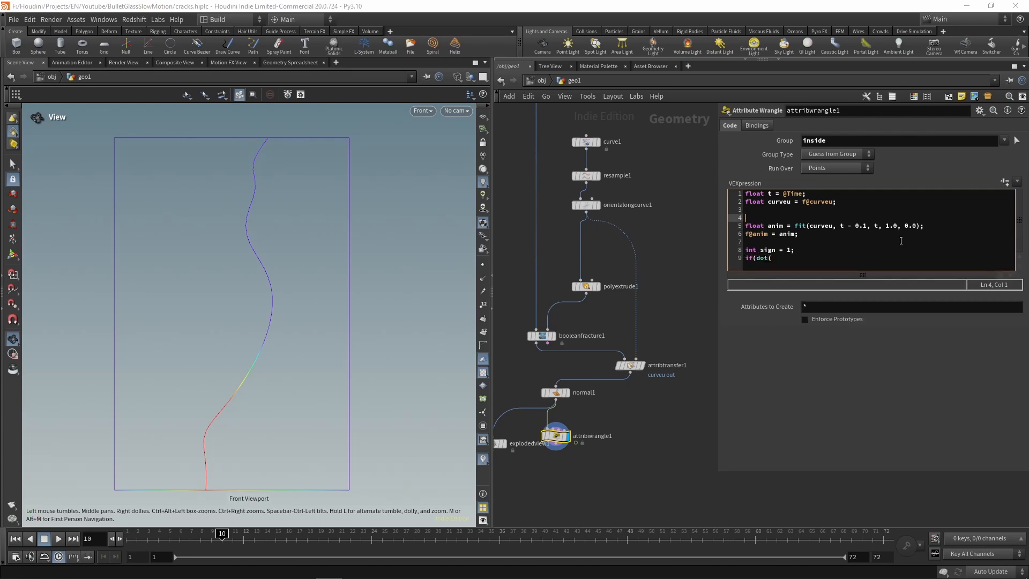
pyautogui.press('Up')
pyautogui.write('vector n = ')
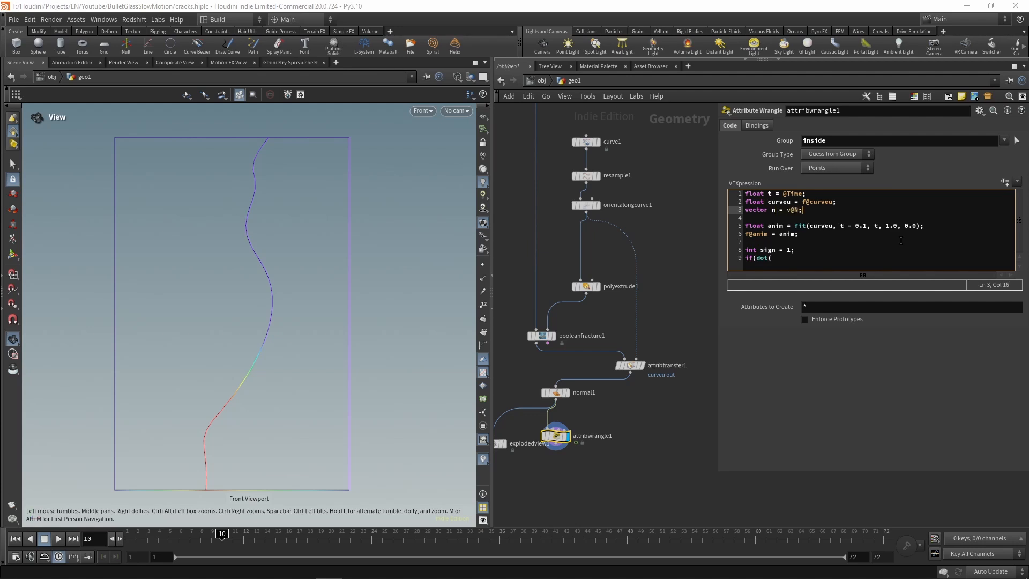
pyautogui.write('v@N;')
pyautogui.press('Return')
pyautogui.write('vector ')
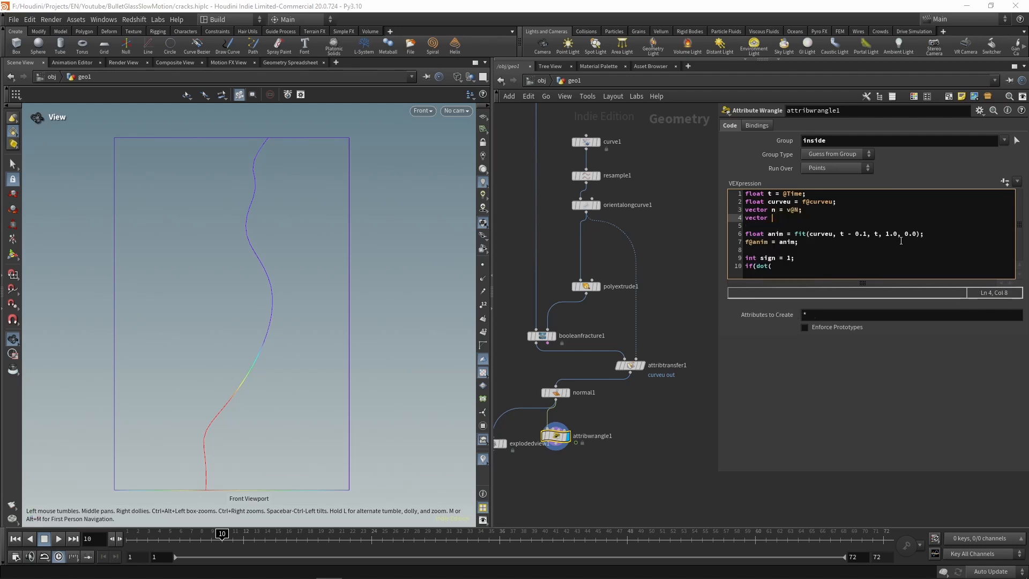
pyautogui.write('out = v')
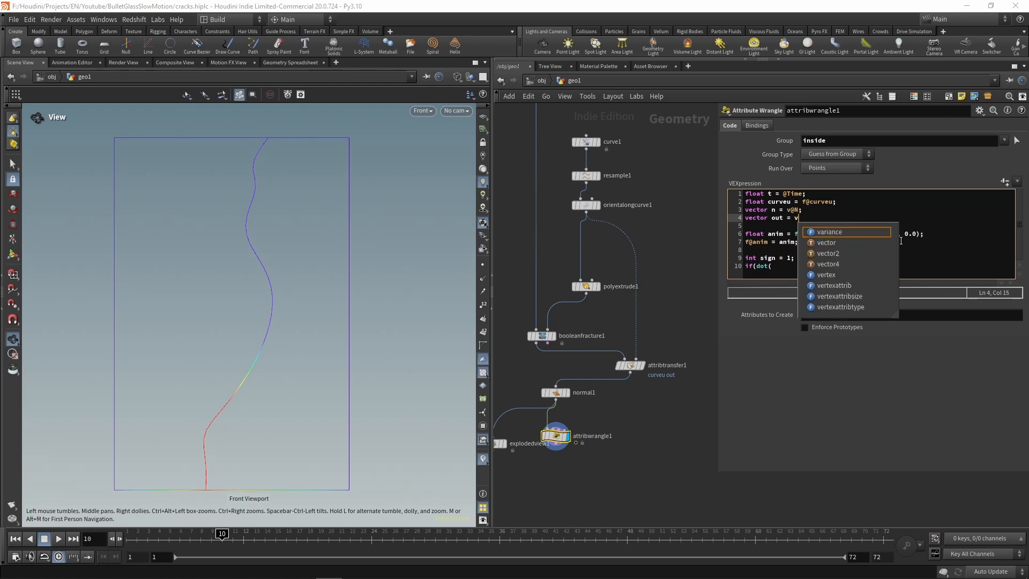
pyautogui.write('@out;')
pyautogui.press('Down')
pyautogui.press('Down')
pyautogui.press('Down')
pyautogui.press('Down')
pyautogui.press('Down')
pyautogui.press('Down')
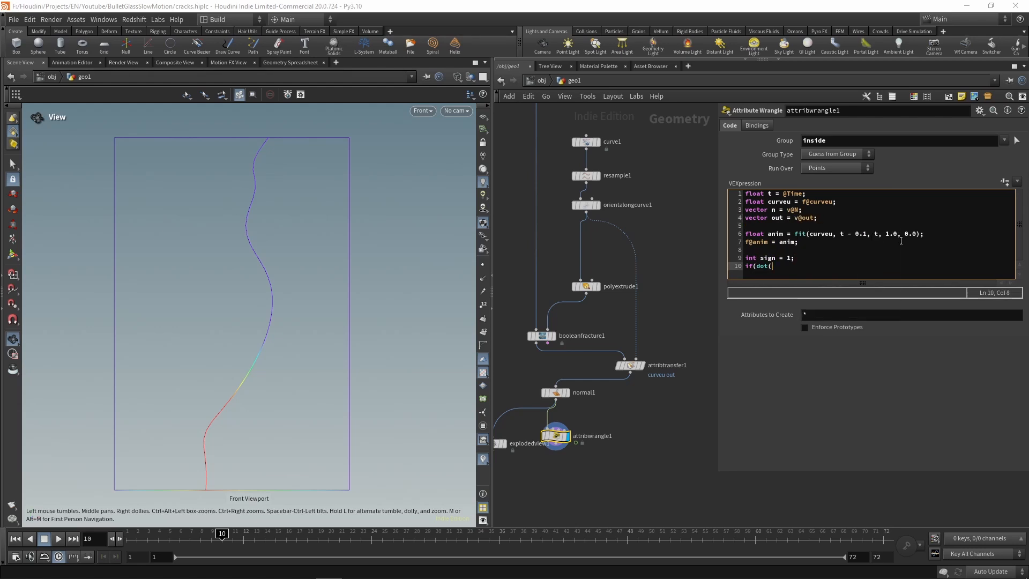
# Step: Complete the condition as if(dot(n, out) > 0) with sign = -1; in its body
pyautogui.write('n, out')
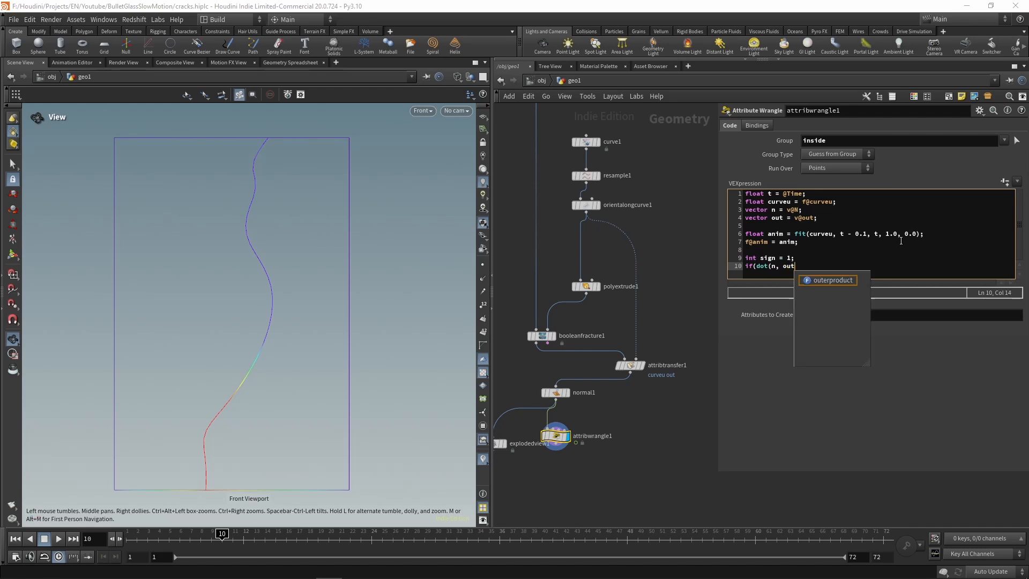
pyautogui.write(')')
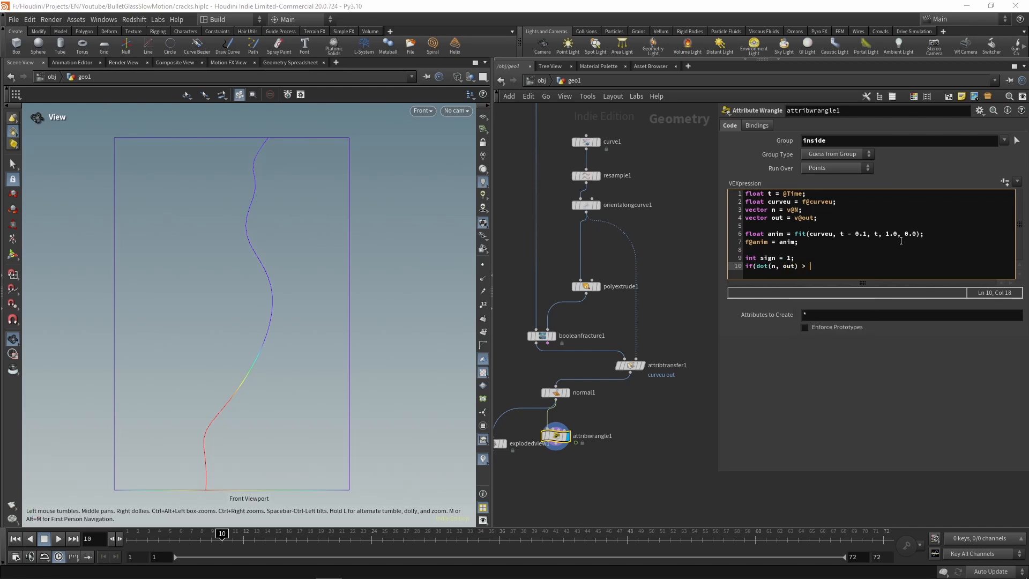
pyautogui.write(' > 0) {}')
pyautogui.press('Left')
pyautogui.press('Return')
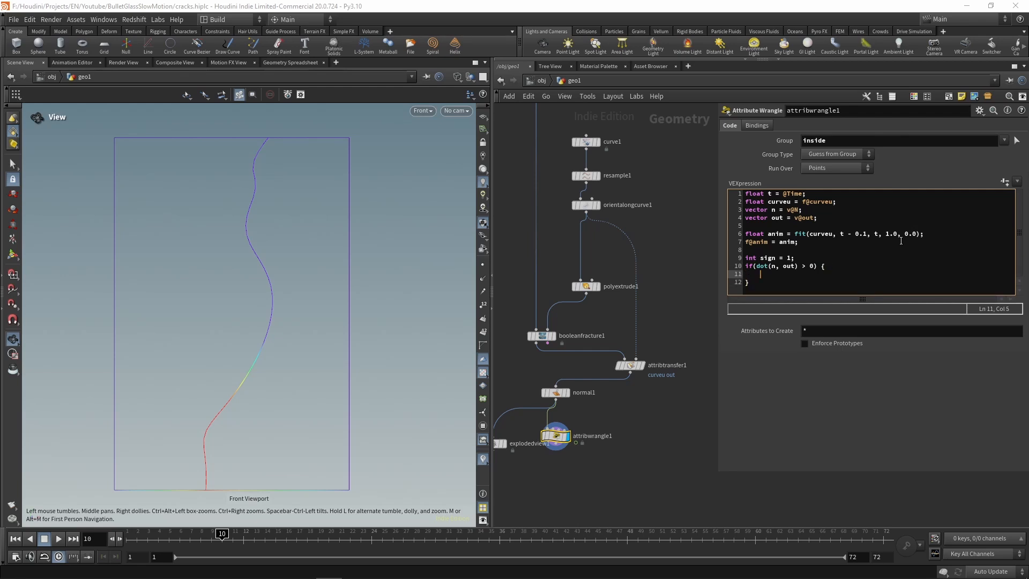
pyautogui.write('sign = -1;')
pyautogui.press('Down')
pyautogui.press('Return')
pyautogui.press('Return')
pyautogui.press('Return')
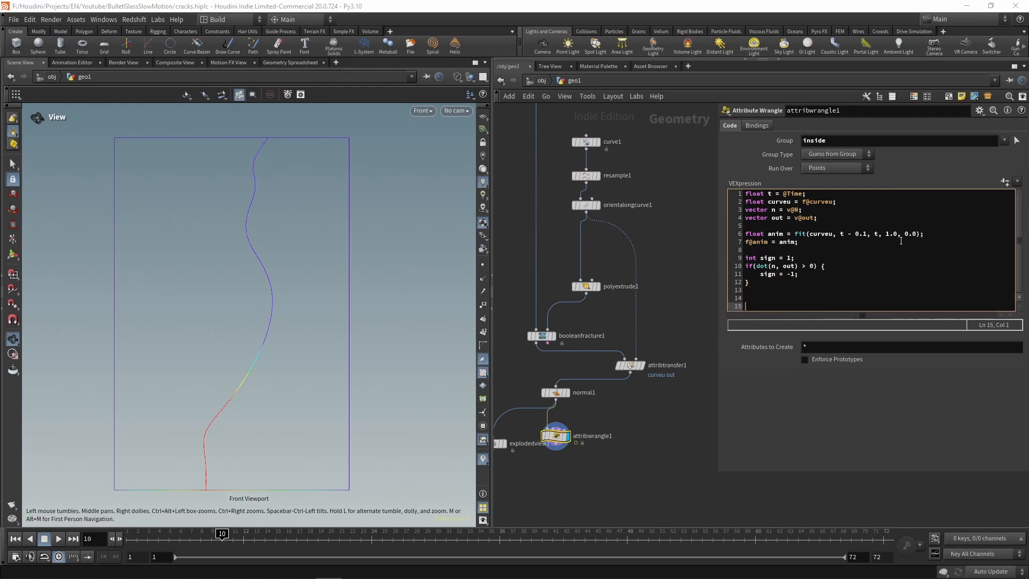
# Step: Below the condition, write the displacement line @P += out * sign * anim * without its final factor
pyautogui.press('Up')
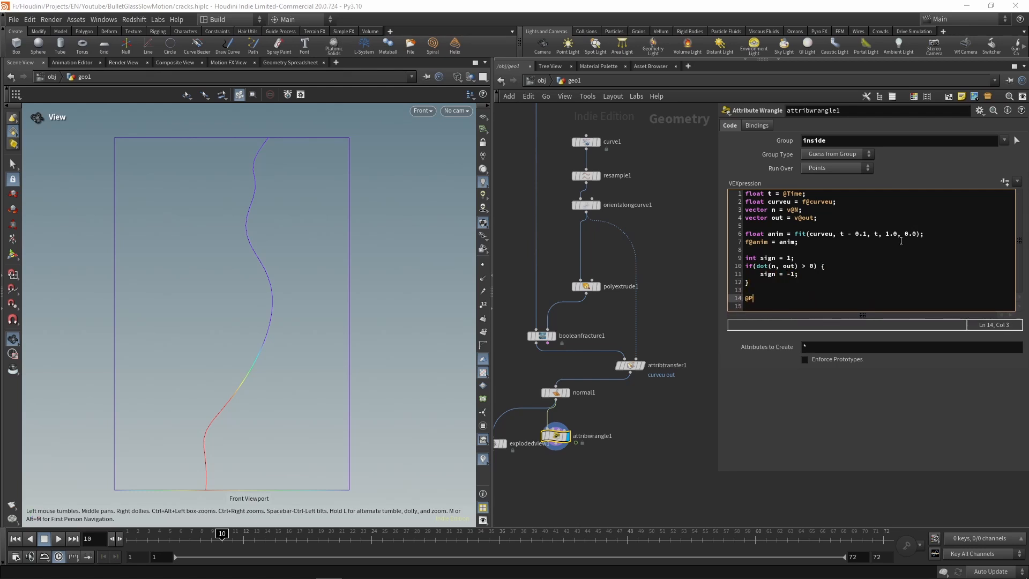
pyautogui.write('@P += out * sign')
# Step: Declare float amount = chf("amount"); above the anim line and generate its Amount parameter on the wrangle
pyautogui.press('Up')
pyautogui.press('Up')
pyautogui.press('Up')
pyautogui.press('Up')
pyautogui.press('Up')
pyautogui.press('Up')
pyautogui.press('Up')
pyautogui.press('Up')
pyautogui.press('Up')
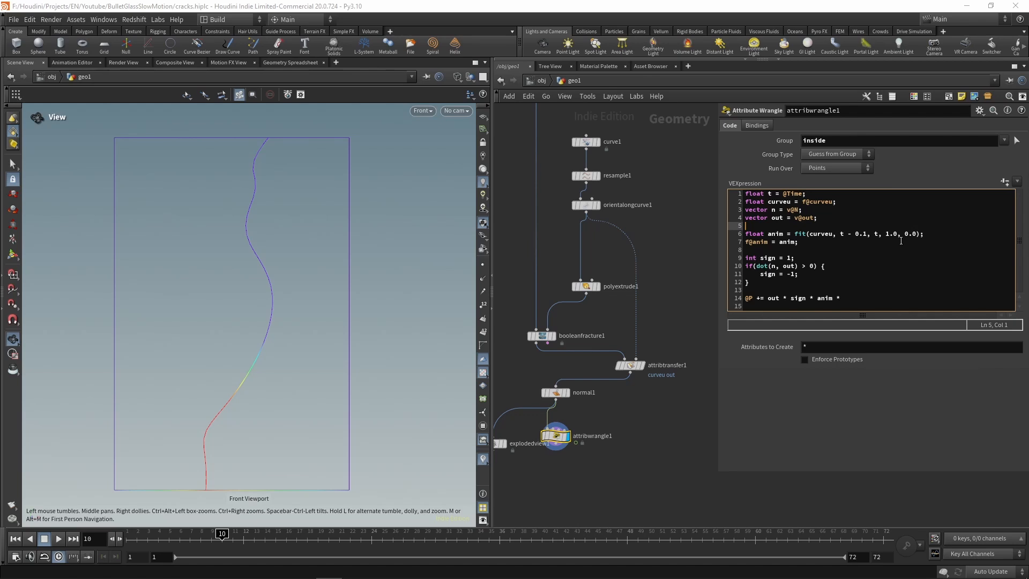
pyautogui.press('Return')
pyautogui.press('Return')
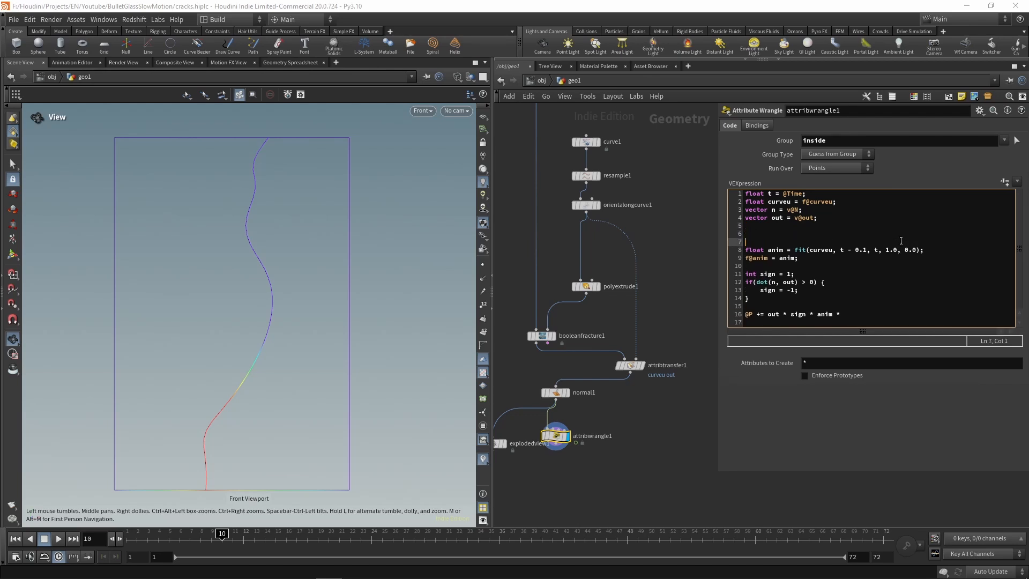
pyautogui.press('Up')
pyautogui.write('float amount = chf("amo')
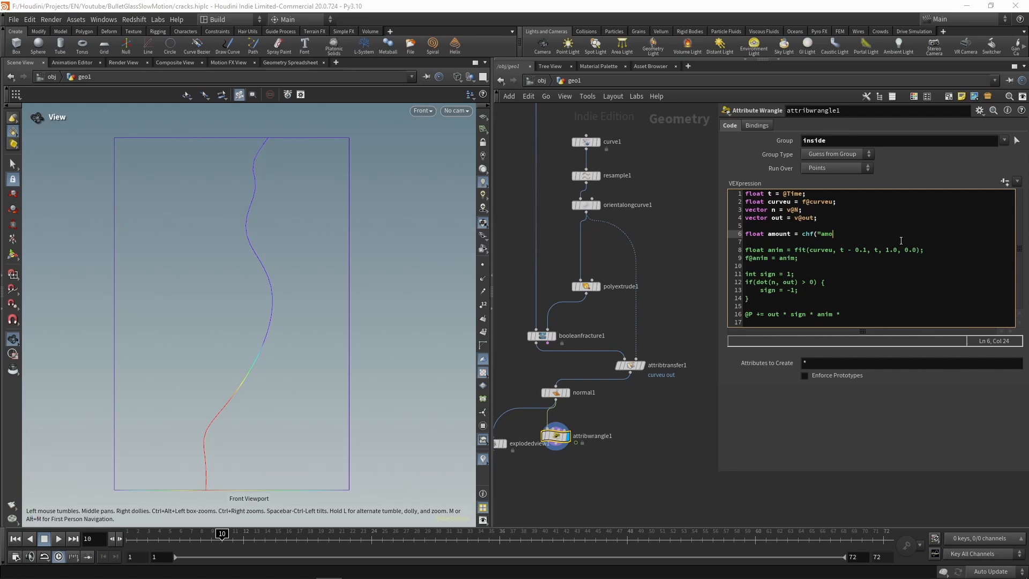
pyautogui.write('unt");')
pyautogui.press('Down')
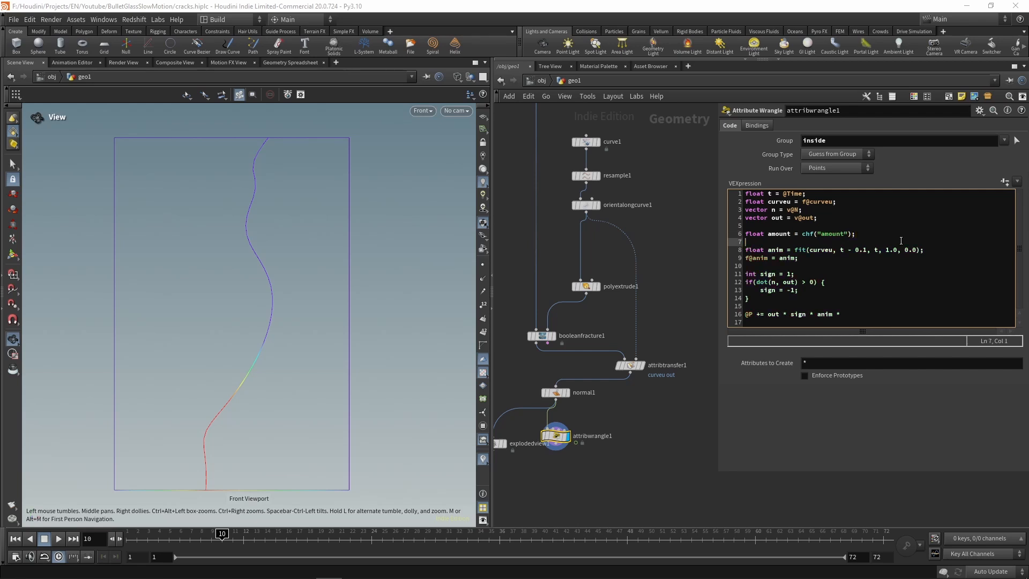
pyautogui.click(1005, 181)
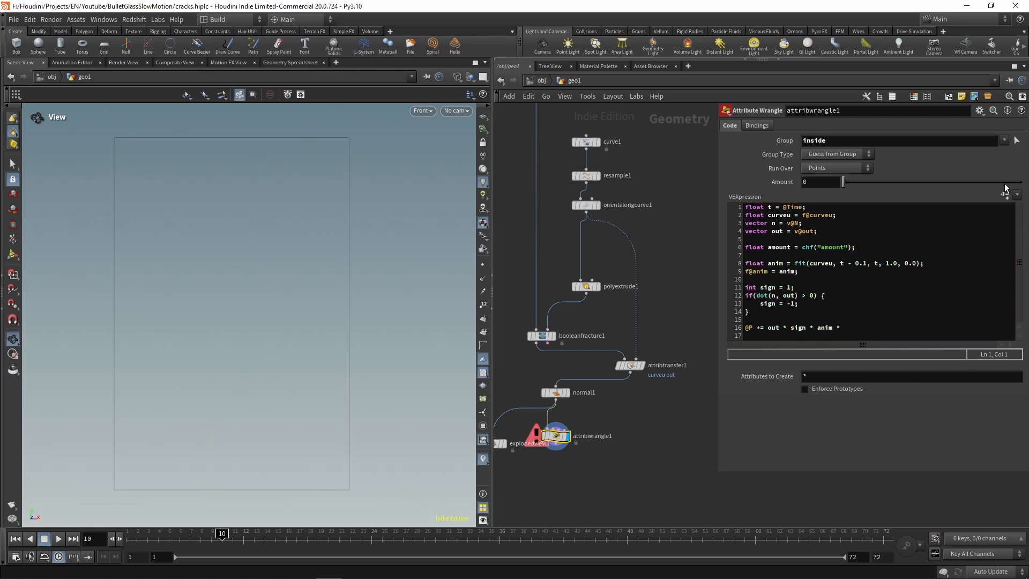
# Step: Finish the @P line with amount; and set Amount to 0.012
pyautogui.click(843, 327)
pyautogui.write('amount;')
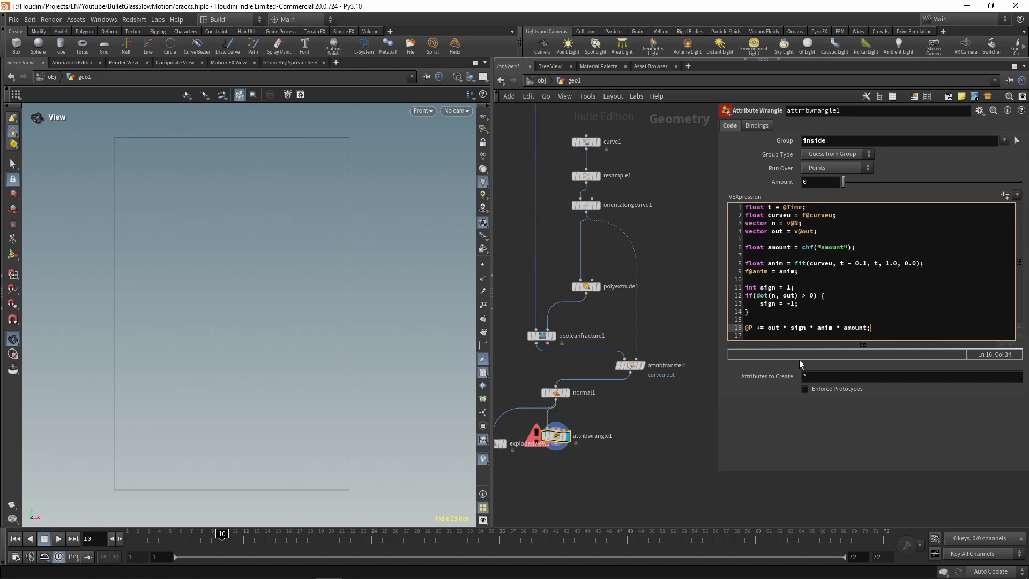
pyautogui.click(667, 439)
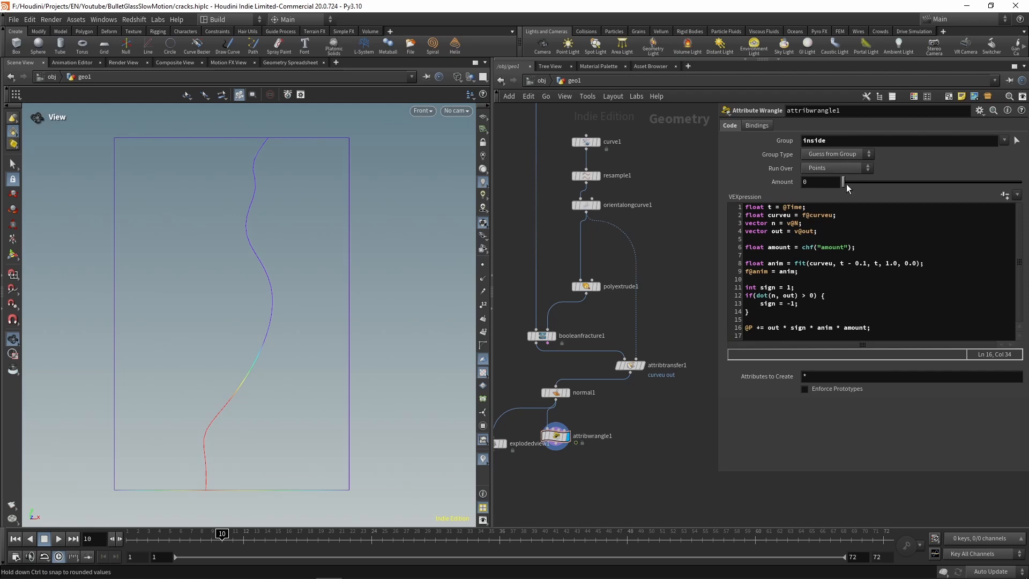
pyautogui.moveTo(846, 184); pyautogui.dragTo(845, 186)
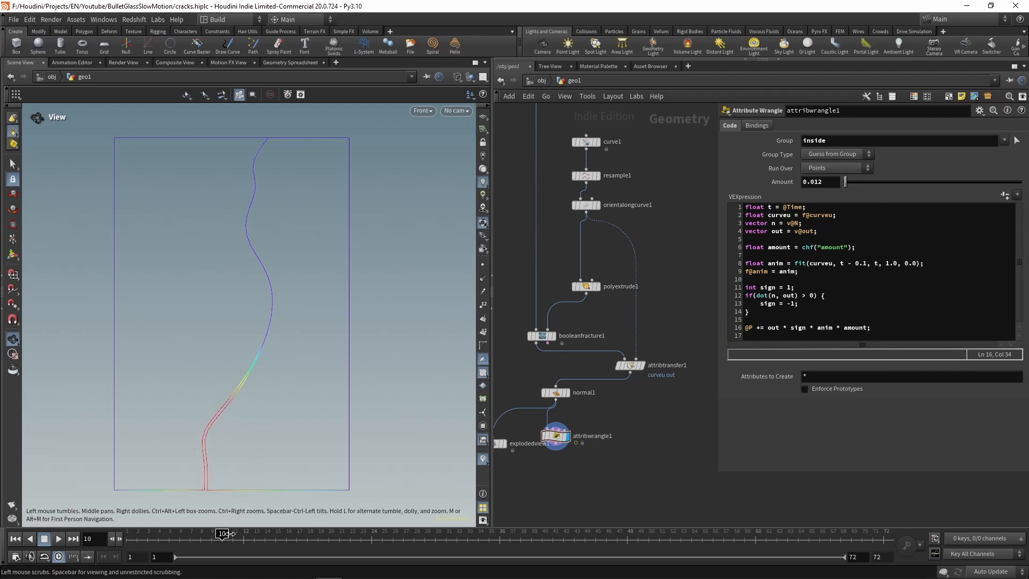
# Step: Switch the viewport to shaded display and turn off the anim color visualization, checking the crack opening at several frames
pyautogui.moveTo(206, 536)
pyautogui.mouseDown()
pyautogui.moveTo(145, 548)
pyautogui.moveTo(265, 539)
pyautogui.mouseUp()
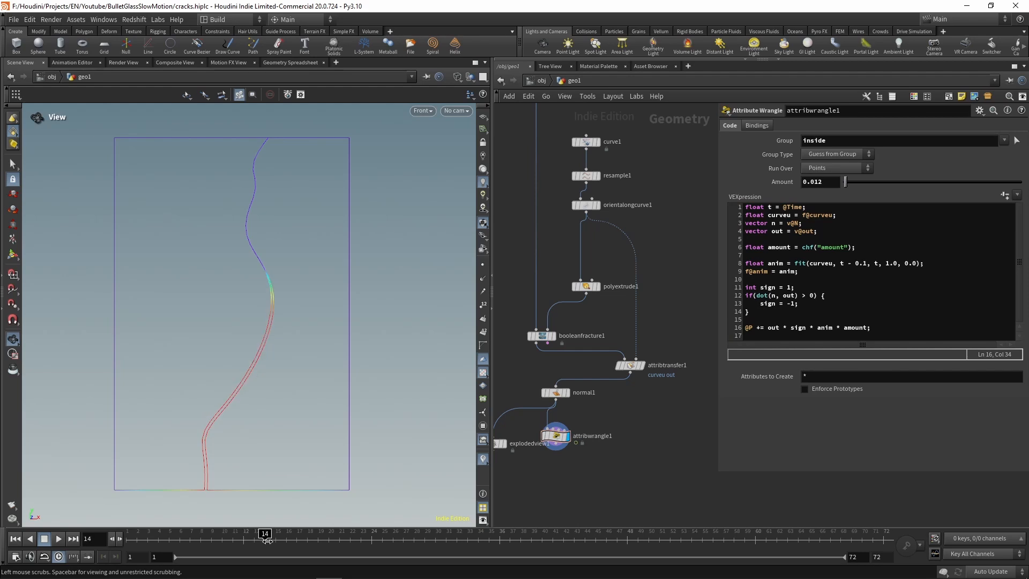
pyautogui.press('w')
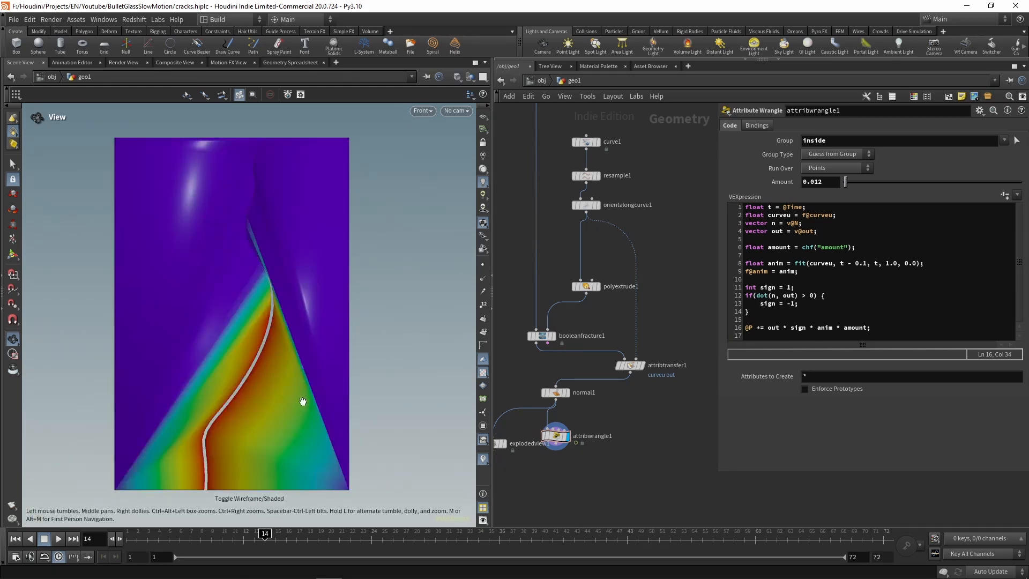
pyautogui.click(457, 77)
pyautogui.click(487, 195)
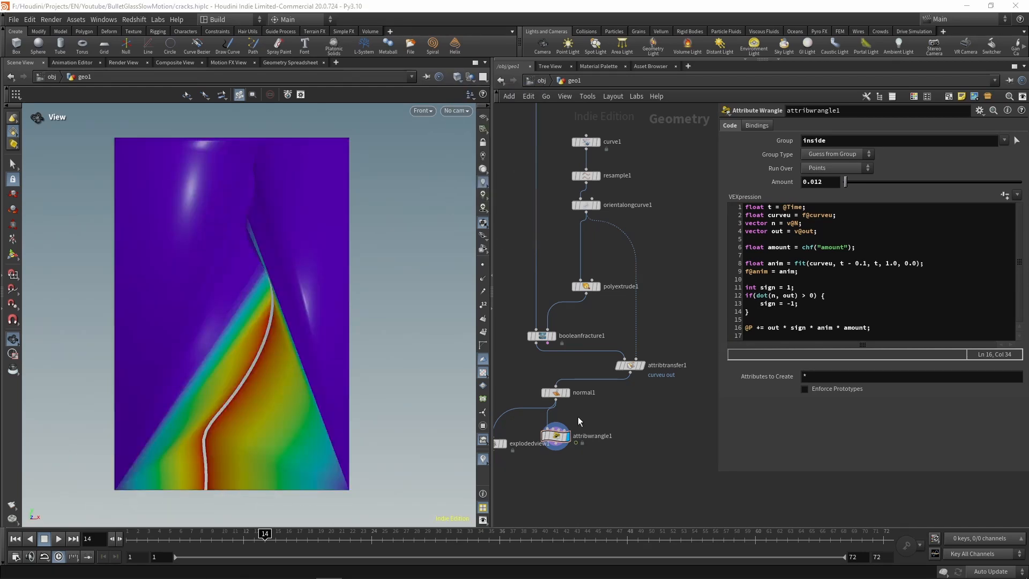
pyautogui.click(482, 459)
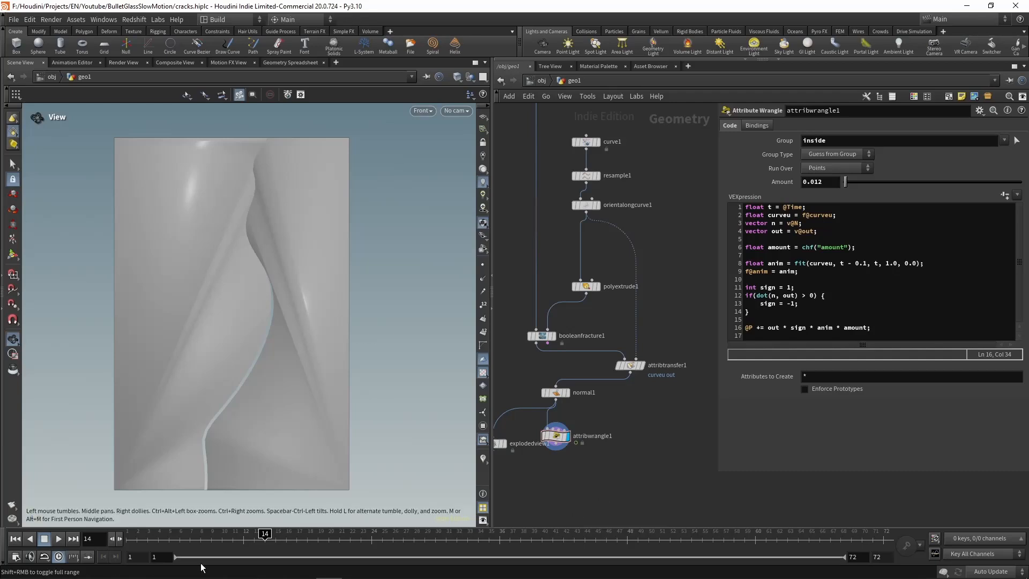
pyautogui.moveTo(260, 542)
pyautogui.mouseDown()
pyautogui.moveTo(132, 543)
pyautogui.moveTo(211, 543)
pyautogui.moveTo(180, 544)
pyautogui.moveTo(188, 555)
pyautogui.mouseUp()
# Step: Add a Normal node directly below attribwrangle1 and display it
pyautogui.moveTo(615, 493); pyautogui.dragTo(683, 412, button='middle')
pyautogui.press('Tab')
pyautogui.write('norm')
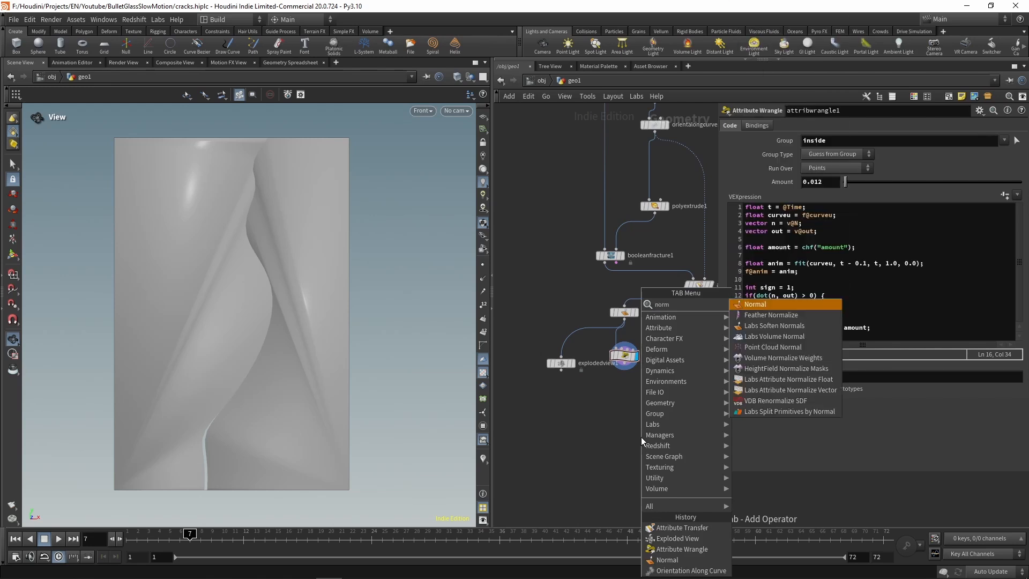
pyautogui.press('Return')
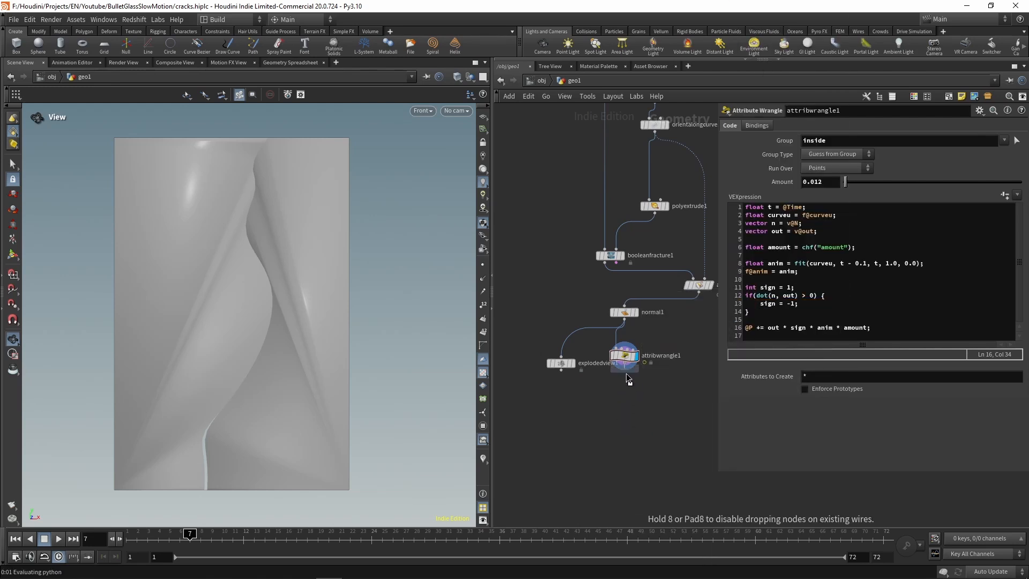
pyautogui.click(631, 415)
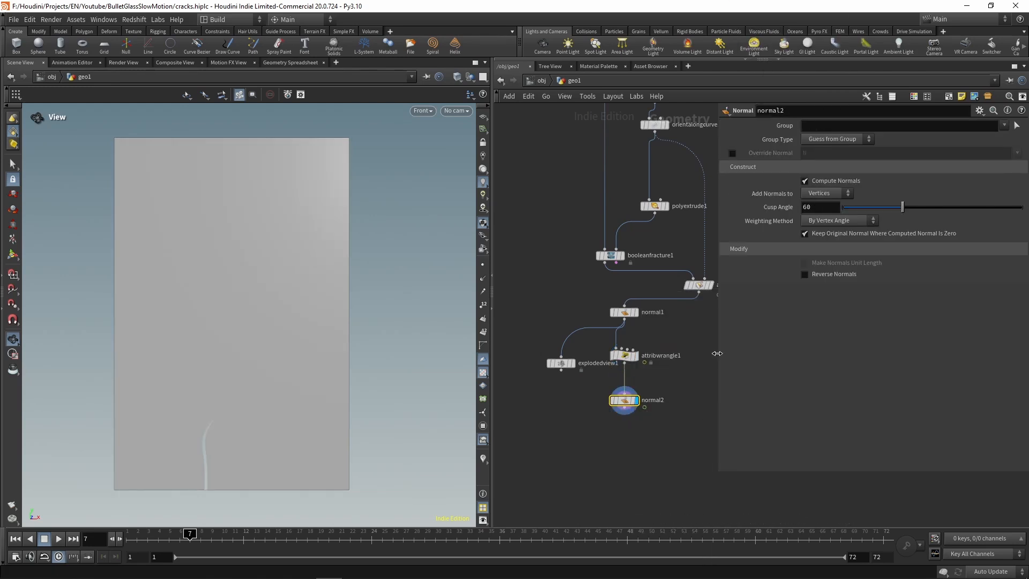
# Step: Check the crack's shading up to frame 13 and set normal2's Weighting Method to By Face Area
pyautogui.click(136, 538)
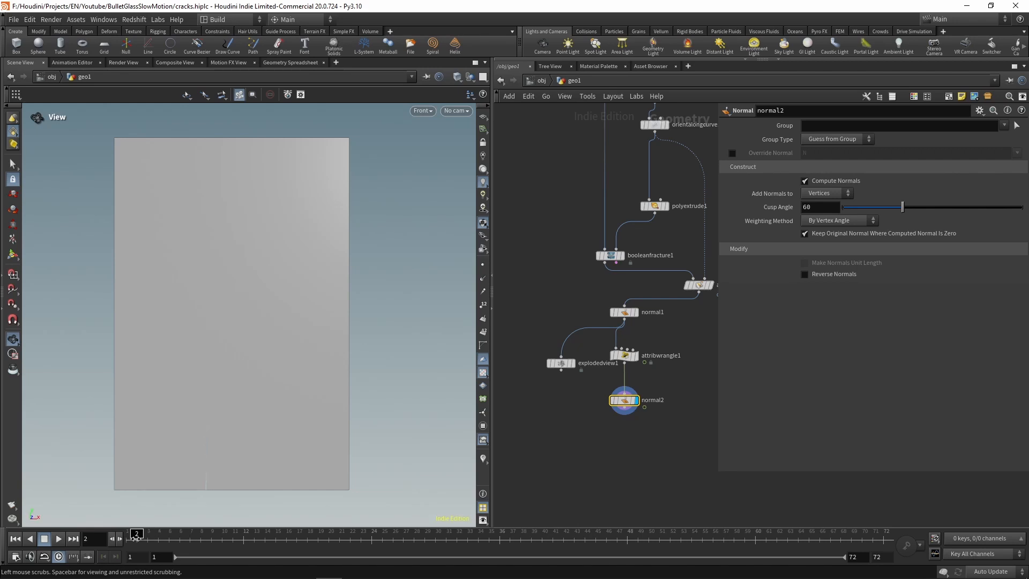
pyautogui.moveTo(136, 538); pyautogui.dragTo(253, 547)
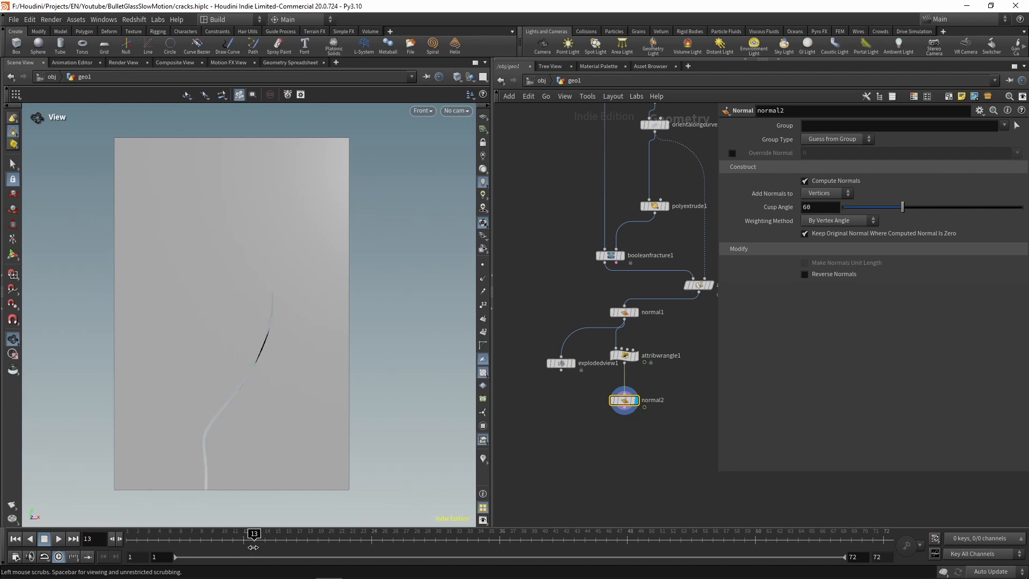
pyautogui.click(845, 221)
pyautogui.click(844, 253)
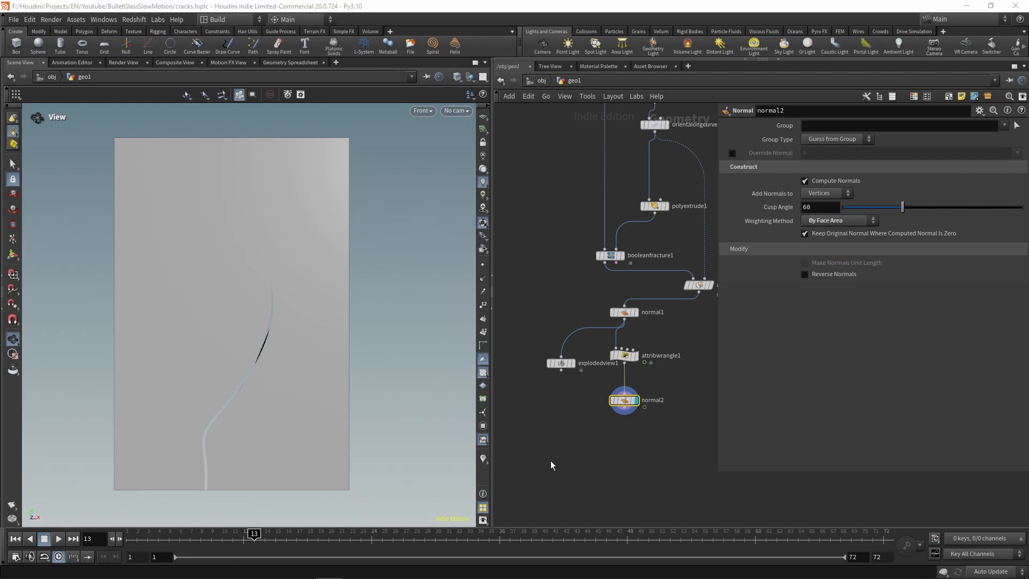
# Step: Examine the crack growth in the perspective view by scrubbing through the timeline and playing the animation
pyautogui.moveTo(216, 545); pyautogui.dragTo(190, 545)
pyautogui.moveTo(246, 380); pyautogui.dragTo(247, 347)
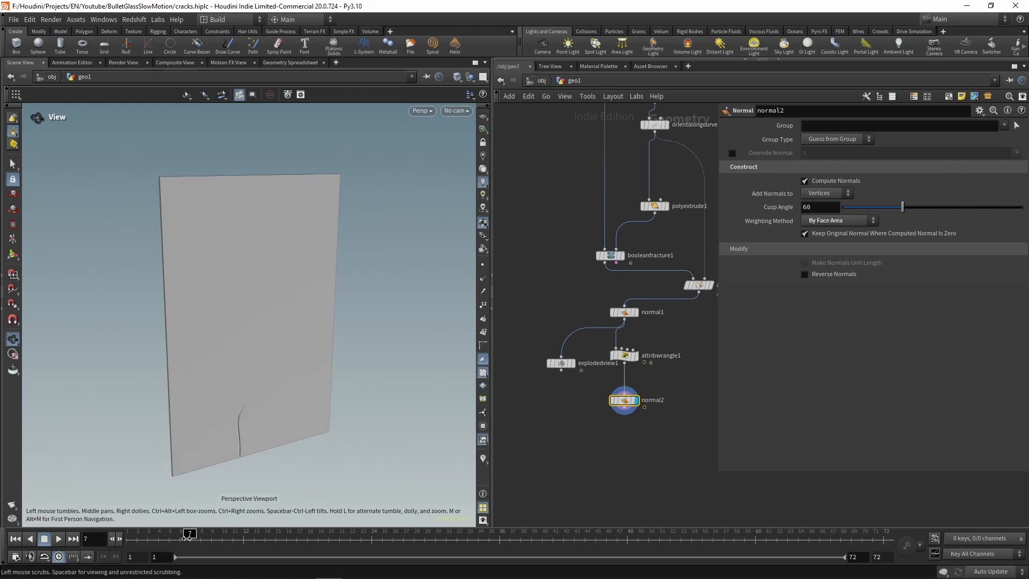
pyautogui.moveTo(131, 536); pyautogui.dragTo(383, 539)
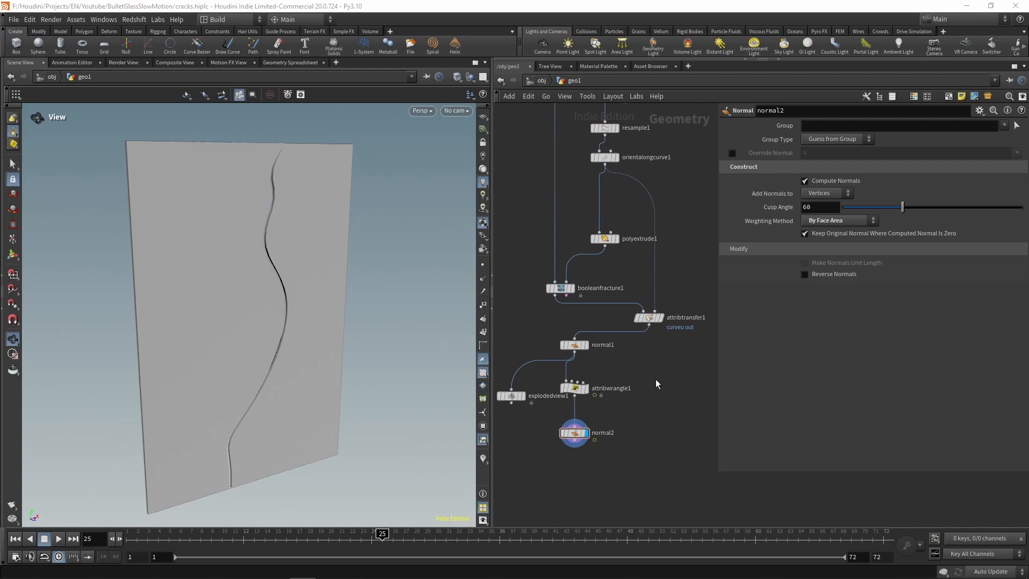
pyautogui.click(58, 539)
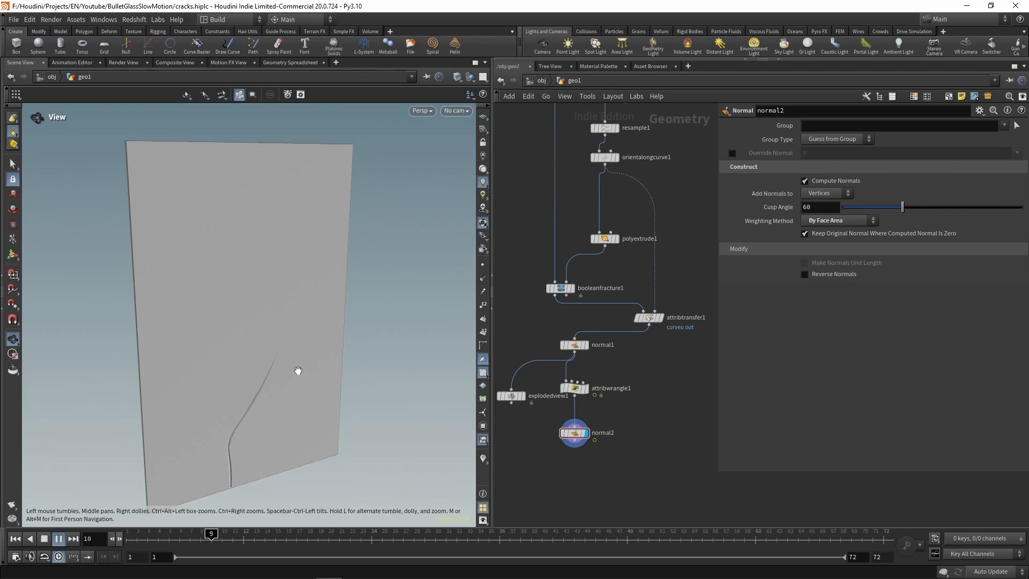
pyautogui.click(44, 539)
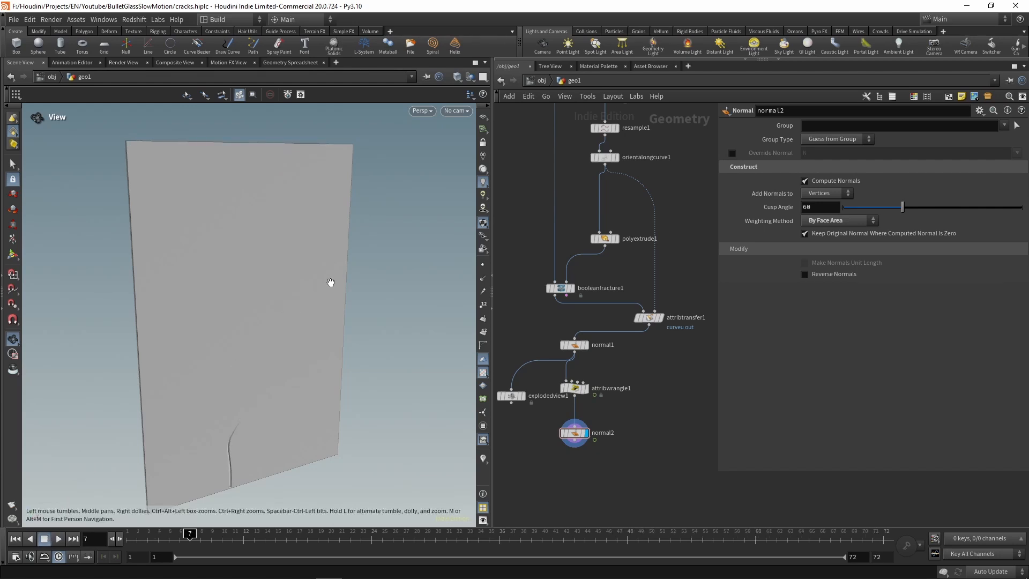
# Step: Switch to Sketchpad in the browser and draw a rectangular glass pane with curved cracks radiating outward from its centre
pyautogui.moveTo(1028, 72)
pyautogui.mouseDown()
pyautogui.moveTo(625, 37)
pyautogui.moveTo(642, 33)
pyautogui.mouseUp()
pyautogui.doubleClick(640, 33)
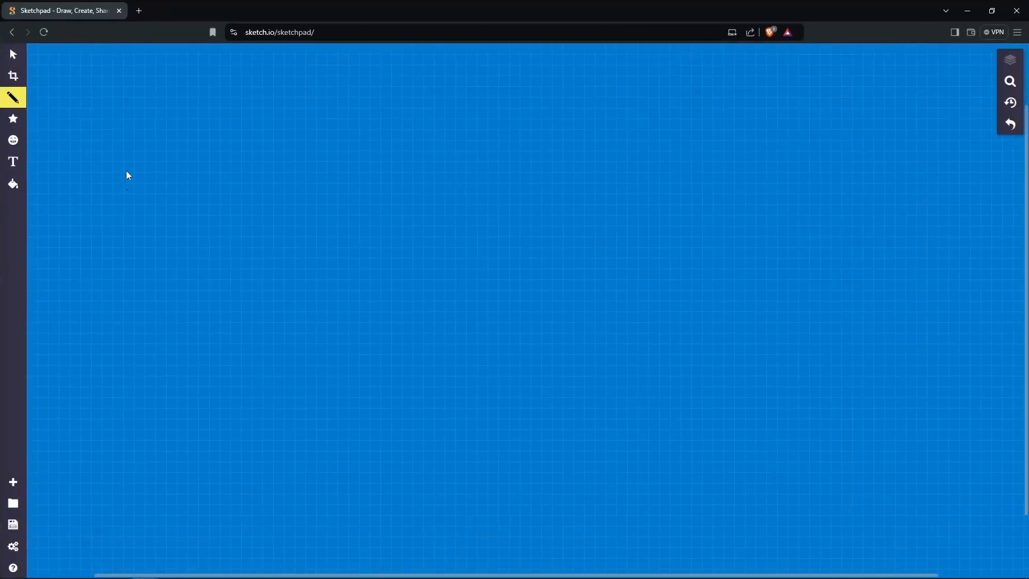
pyautogui.moveTo(108, 96); pyautogui.dragTo(108, 410)
pyautogui.moveTo(107, 100)
pyautogui.mouseDown()
pyautogui.moveTo(327, 111)
pyautogui.moveTo(323, 432)
pyautogui.moveTo(101, 418)
pyautogui.mouseUp()
pyautogui.moveTo(223, 269); pyautogui.dragTo(308, 208)
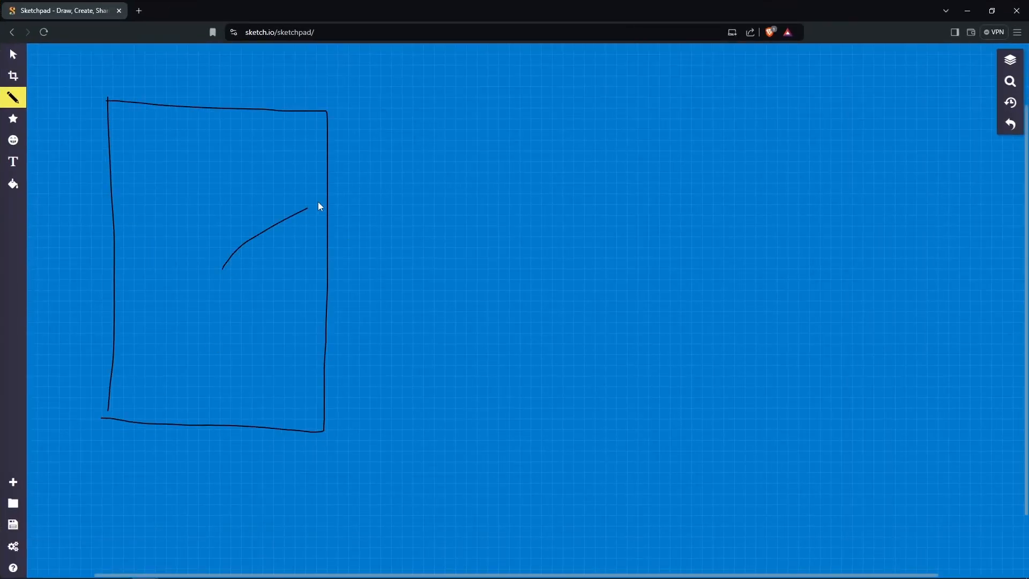
pyautogui.moveTo(221, 265); pyautogui.dragTo(171, 98)
pyautogui.moveTo(219, 260); pyautogui.dragTo(150, 302)
pyautogui.moveTo(220, 267)
pyautogui.mouseDown()
pyautogui.moveTo(187, 367)
pyautogui.moveTo(143, 447)
pyautogui.mouseUp()
pyautogui.moveTo(224, 267); pyautogui.dragTo(256, 458)
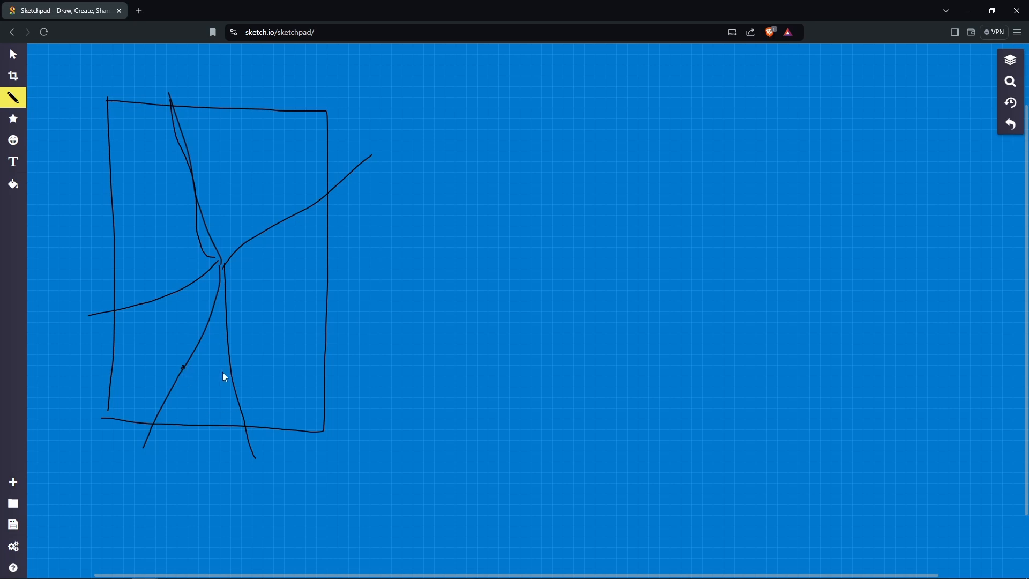
# Step: Draw a straight rising line beside the pane and a stair-stepped rising line below it to illustrate crack growth
pyautogui.click(345, 307)
pyautogui.moveTo(481, 272); pyautogui.dragTo(792, 99)
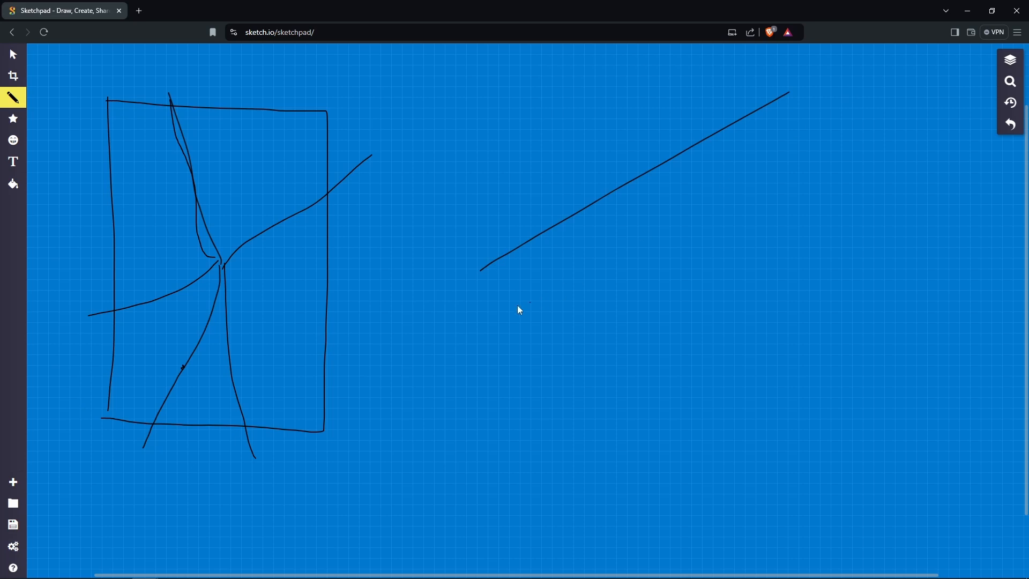
pyautogui.moveTo(481, 305); pyautogui.dragTo(623, 304)
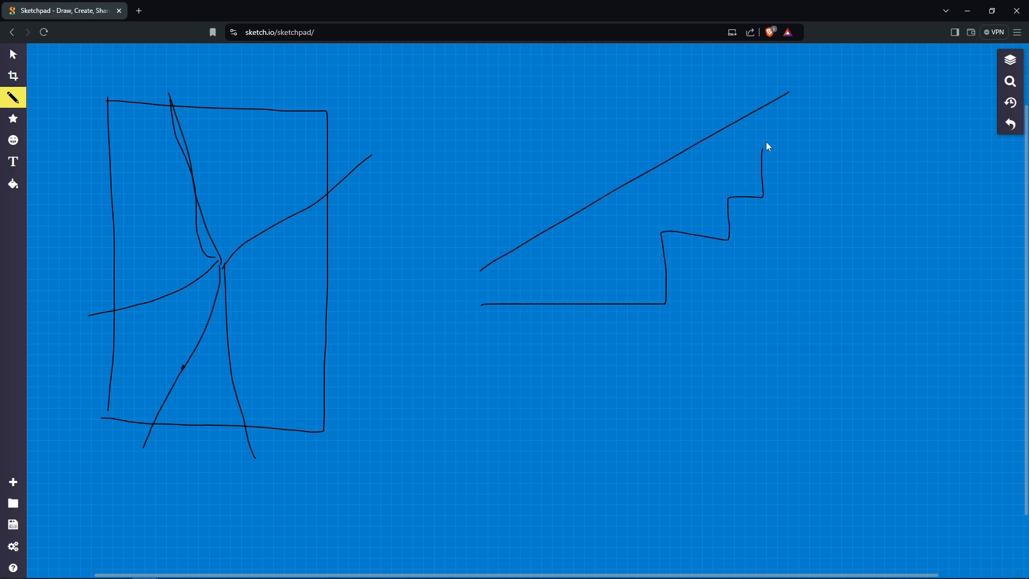
pyautogui.moveTo(767, 143); pyautogui.dragTo(852, 130)
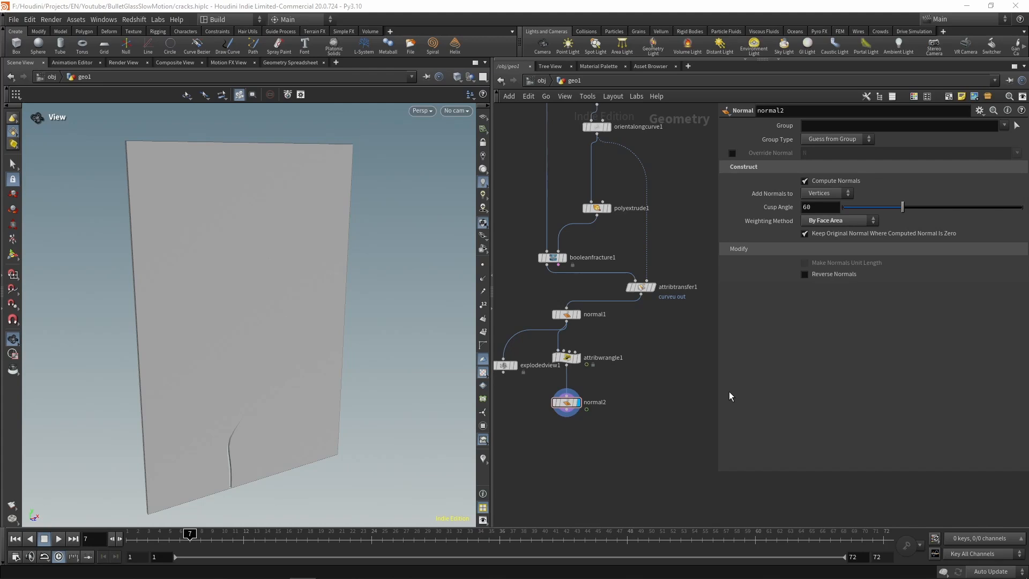
# Step: Switch back to Houdini, insert an Attribute Wrangle between orientalongcurve1 and polyextrude1, and feed attribtransfer1's second input from it
pyautogui.moveTo(674, 172); pyautogui.dragTo(660, 327, button='middle')
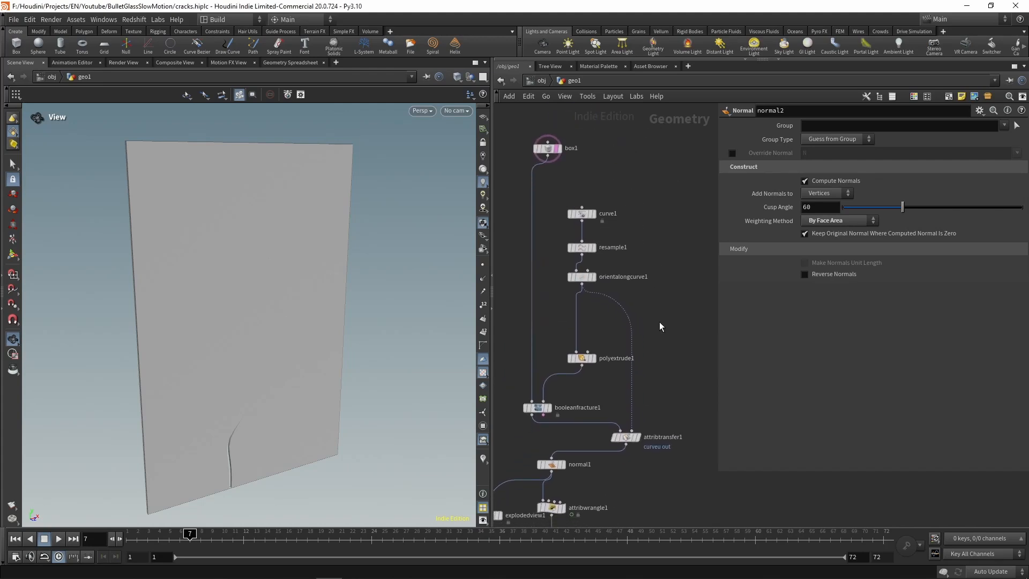
pyautogui.press('Tab')
pyautogui.write('wran')
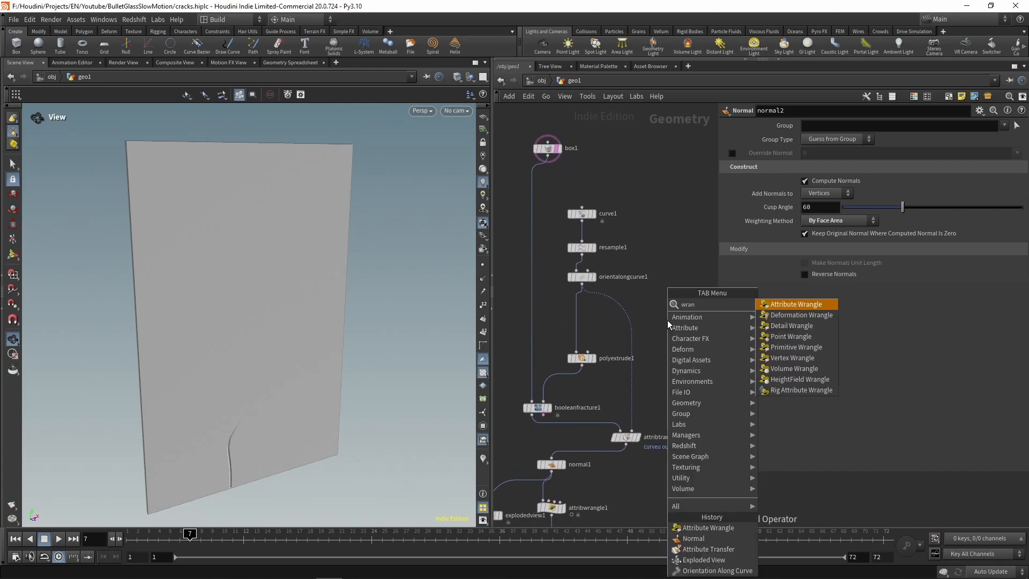
pyautogui.press('Return')
pyautogui.click(578, 304)
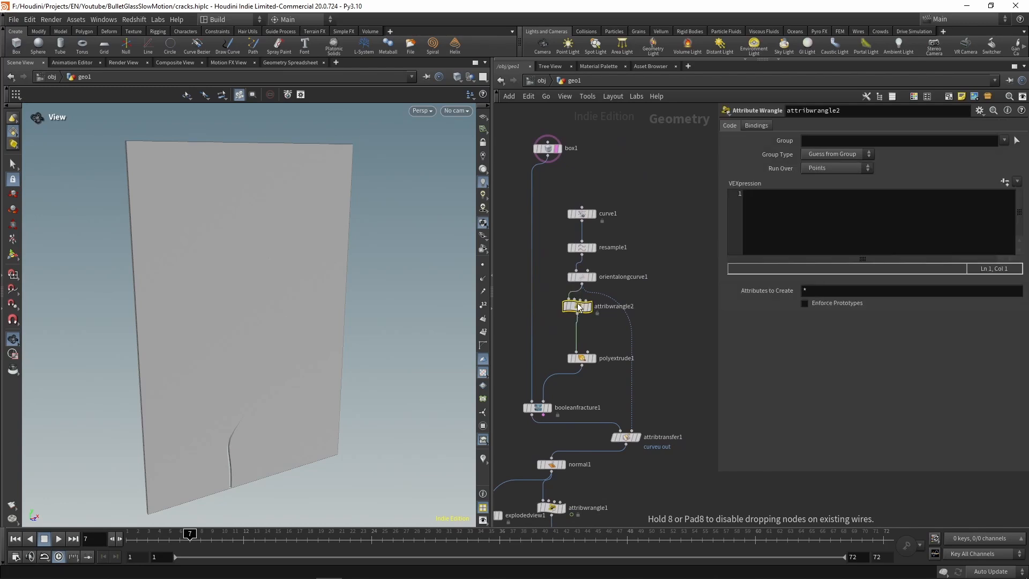
pyautogui.moveTo(632, 340); pyautogui.dragTo(578, 313)
# Step: Rename the new wrangle crack_attribs and set it to run over Primitives
pyautogui.doubleClick(609, 308)
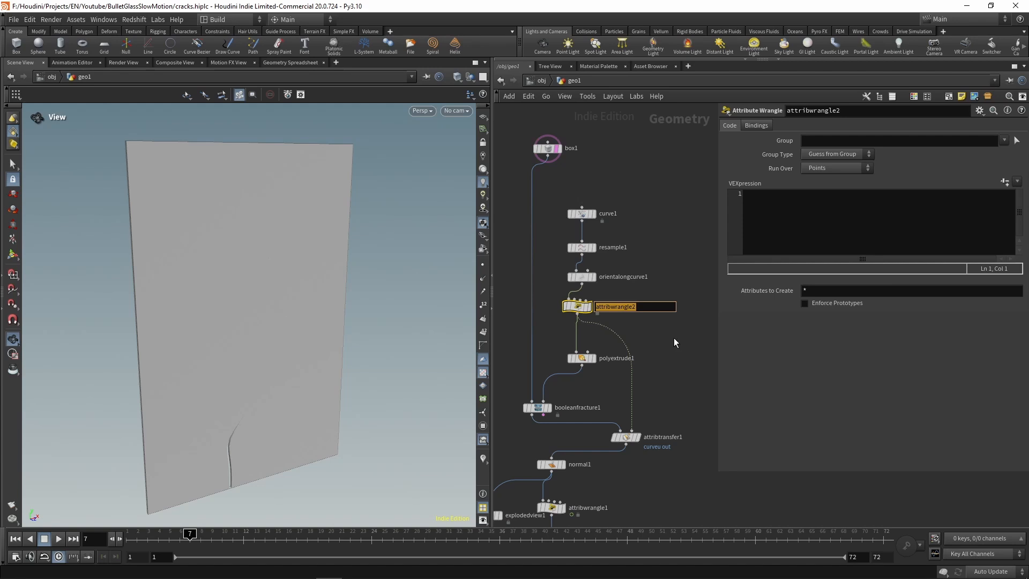
pyautogui.write('crack_attribs')
pyautogui.press('Return')
pyautogui.click(804, 224)
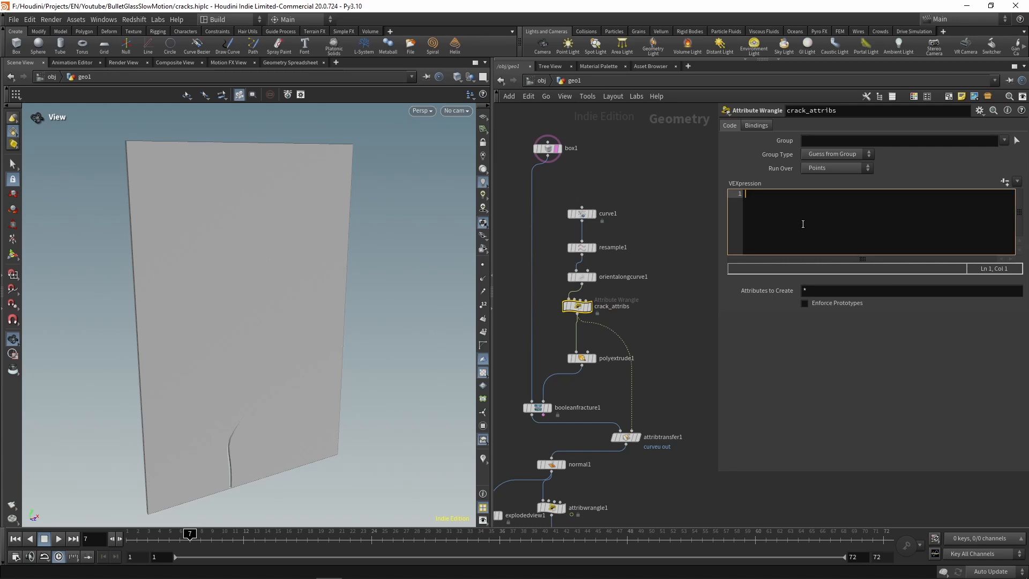
pyautogui.click(835, 168)
pyautogui.click(838, 191)
# Step: Declare the seed in the crack_attribs code with float seed = chf("seed");
pyautogui.write('float seed =')
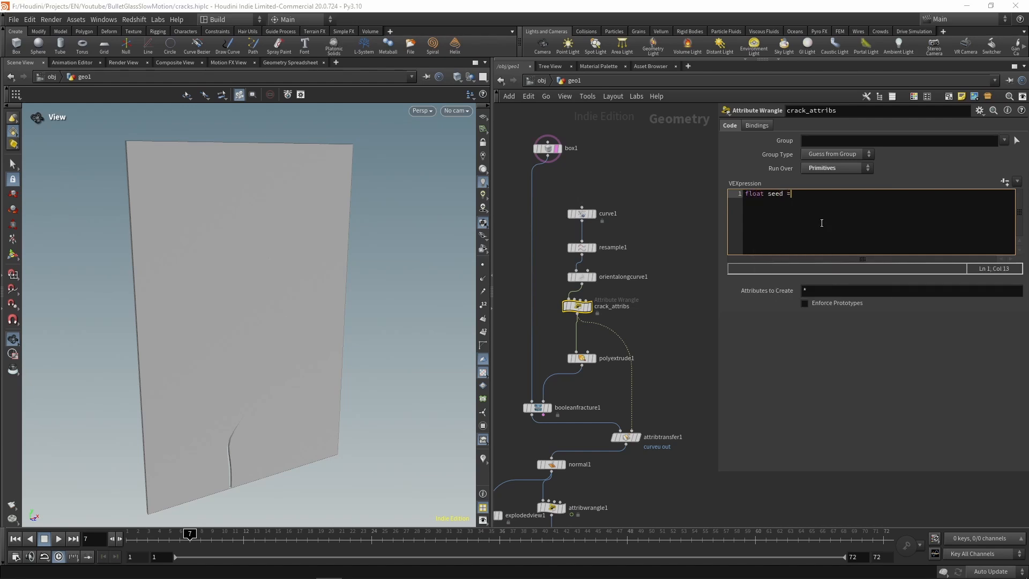
pyautogui.write(' chf("sae')
pyautogui.press('BackSpace')
pyautogui.press('BackSpace')
pyautogui.write('eed");')
pyautogui.press('Return')
pyautogui.press('Return')
# Step: Store the number of primitives below the seed with int primcount = nprimitives(0);
pyautogui.write('int pr')
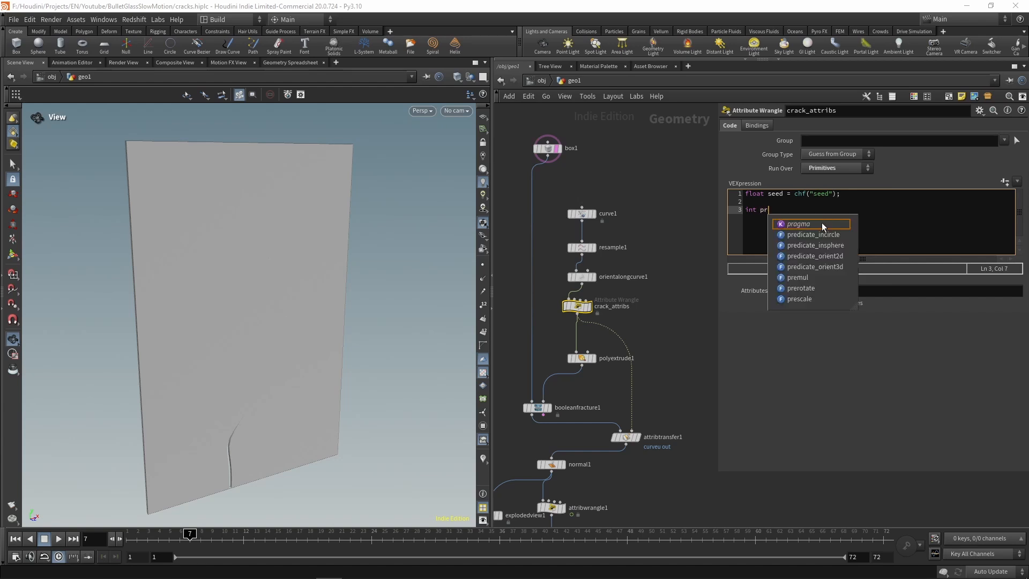
pyautogui.write('imcount')
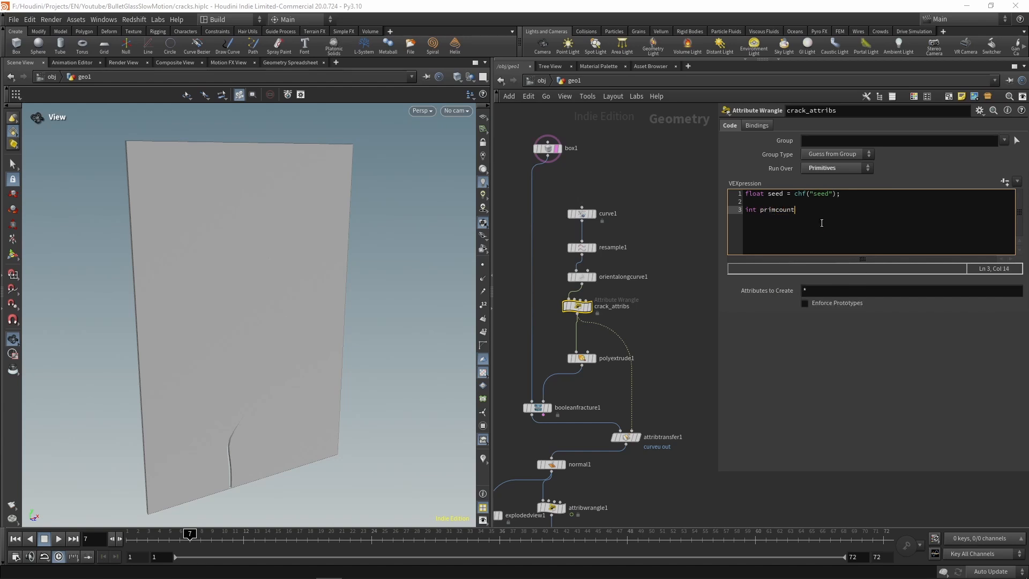
pyautogui.write(' = nprim')
pyautogui.click(823, 224)
pyautogui.write('(0);')
pyautogui.press('Return')
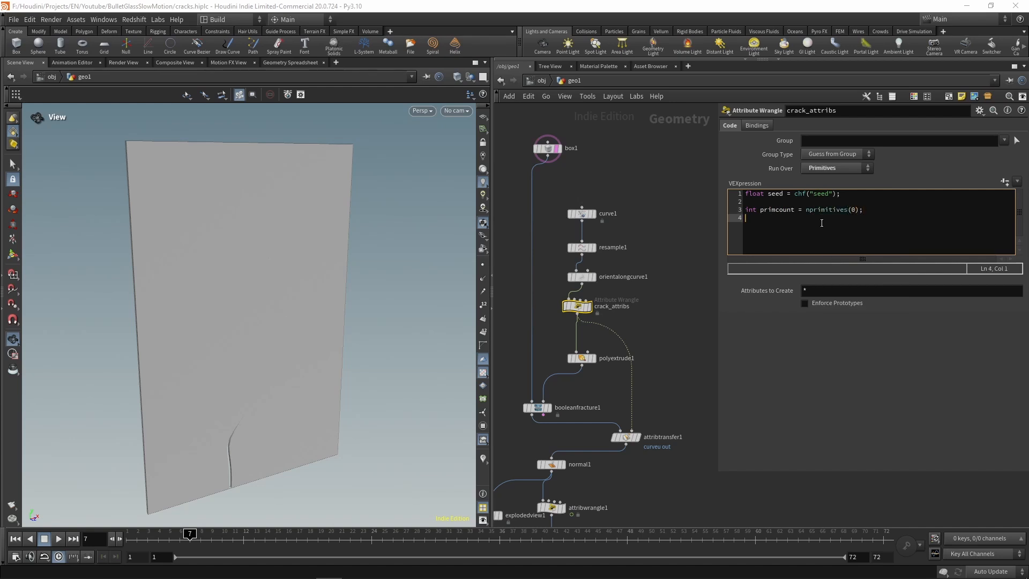
# Step: Write a loop over all primitives with for(int i=0; i<primcount; i++) and open its body
pyautogui.write('for(')
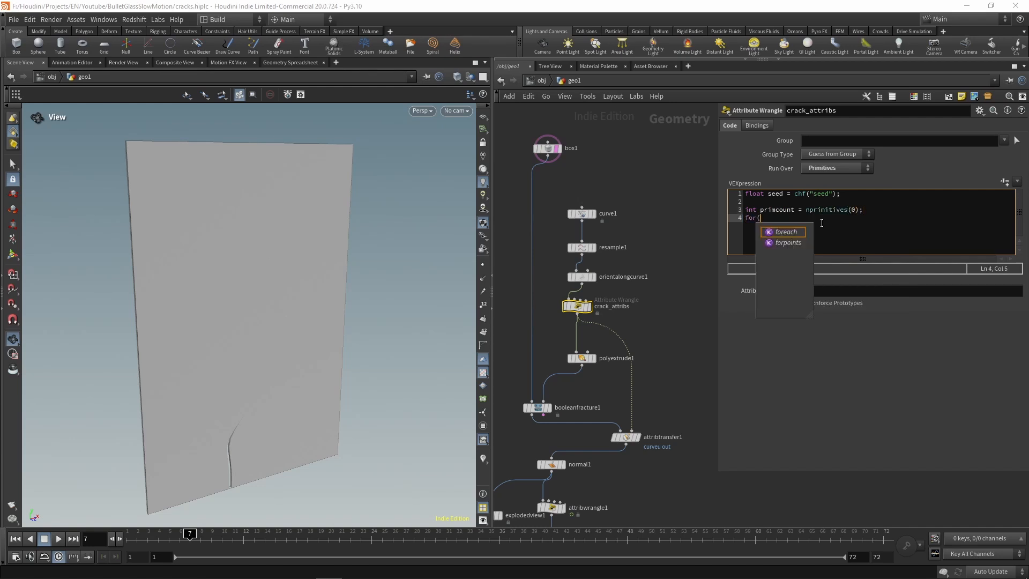
pyautogui.write('int i=0; ')
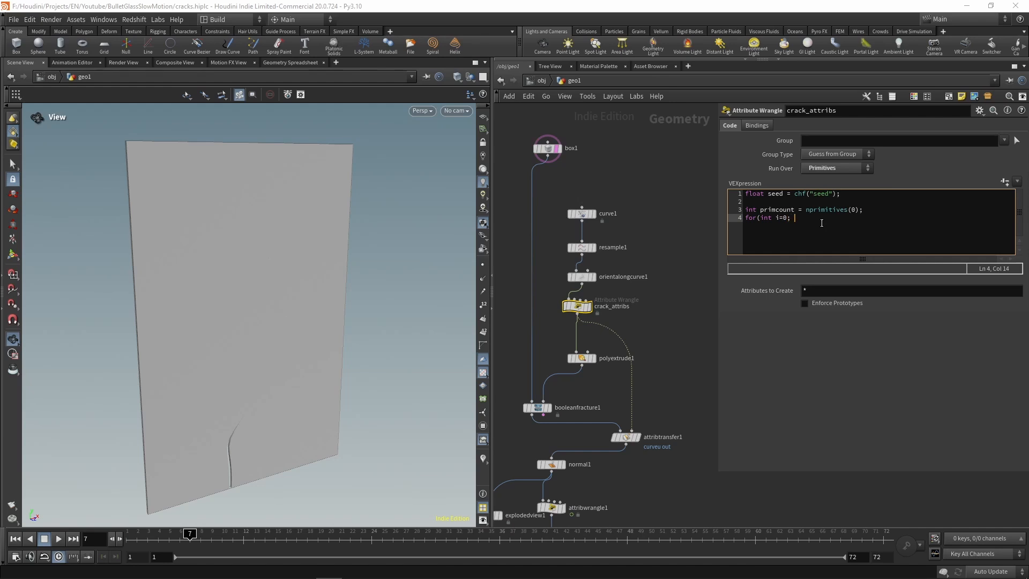
pyautogui.write('i<primcount; i++) {')
pyautogui.press('Return')
# Step: Inside the loop, add float speed = fit01(rand(seed + i + 0.2514), 0.5, 2.0);
pyautogui.write('float speed')
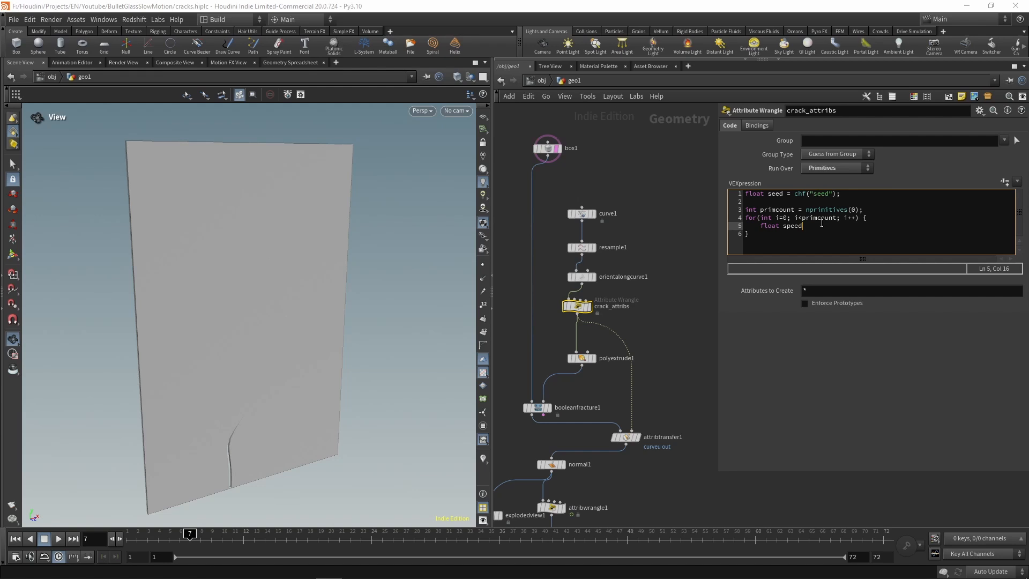
pyautogui.write(' = fit01(rand(')
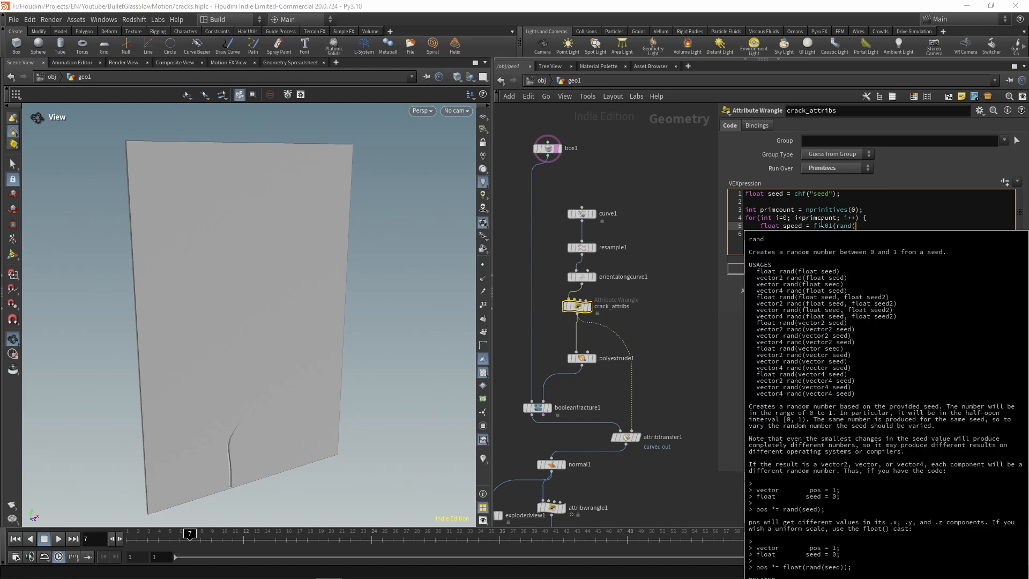
pyautogui.write('seed')
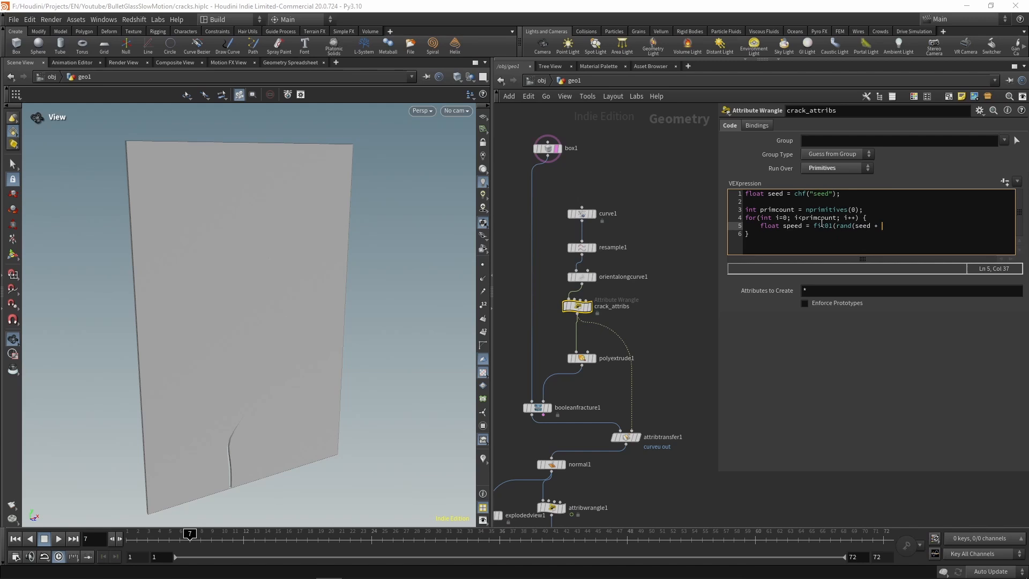
pyautogui.write(' + i + 0.2514), 0.5, 2.0);')
# Step: Duplicate the speed line twice directly below itself
pyautogui.press('Return')
pyautogui.press('Up')
pyautogui.hotkey('shift', 'End')
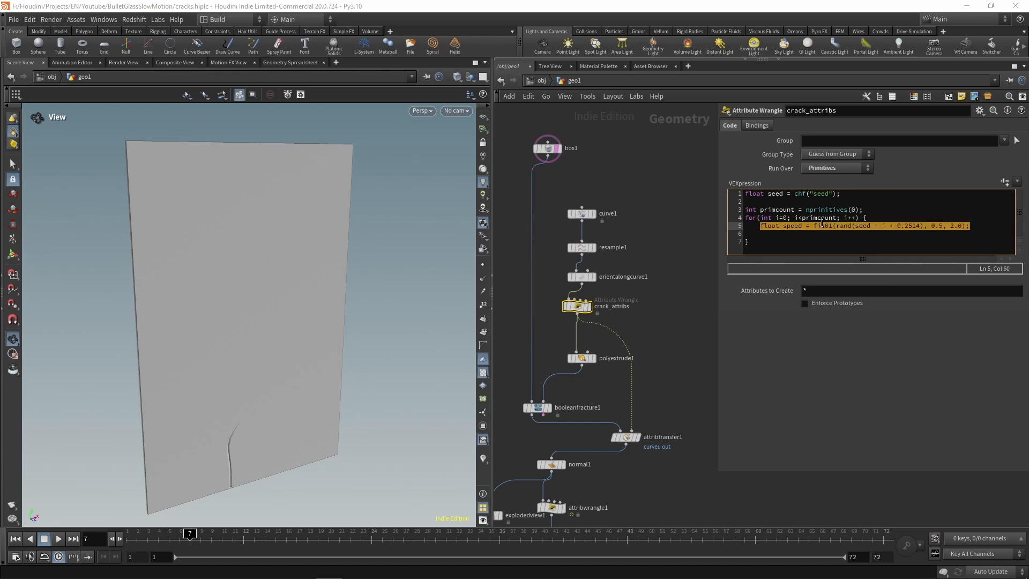
pyautogui.hotkey('ctrl', 'c')
pyautogui.press('Down')
pyautogui.hotkey('ctrl', 'v')
pyautogui.press('Return')
pyautogui.hotkey('ctrl', 'v')
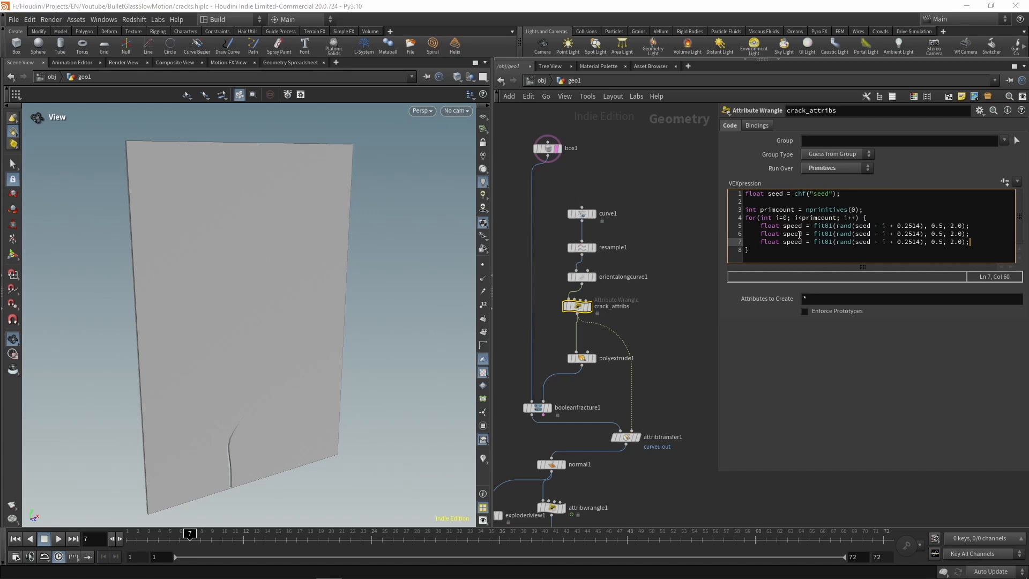
# Step: Rename the variables on the two duplicated lines to length and step
pyautogui.doubleClick(800, 235)
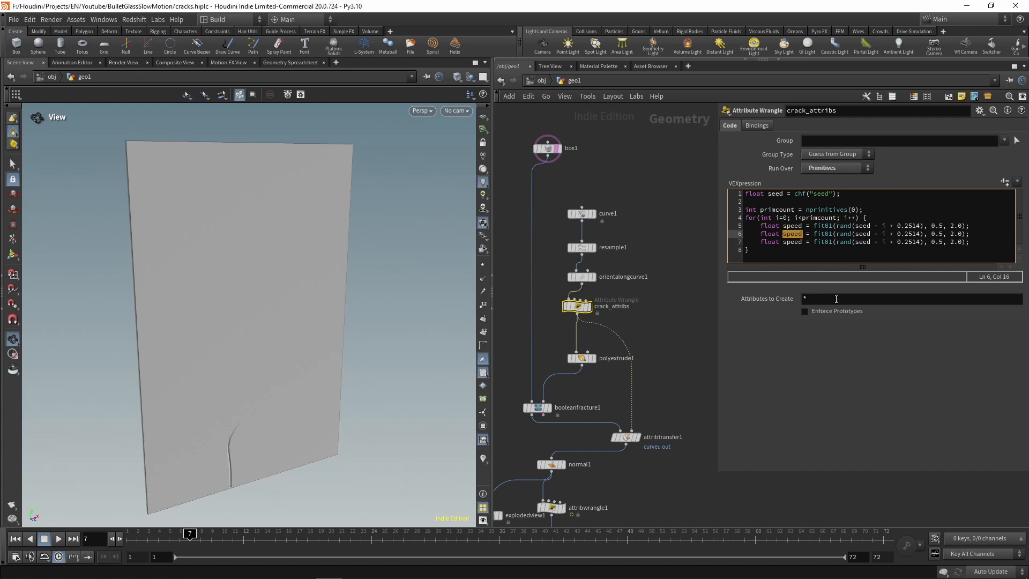
pyautogui.write('length')
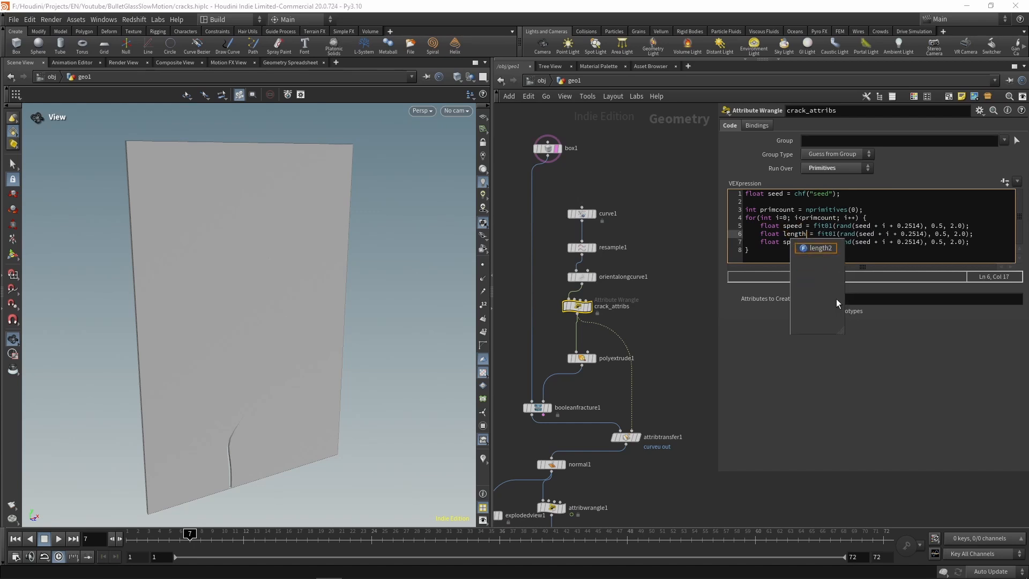
pyautogui.press('Down')
pyautogui.hotkey('shift', 'Left')
pyautogui.hotkey('shift', 'Left')
pyautogui.hotkey('shift', 'Left')
pyautogui.hotkey('shift', 'Left')
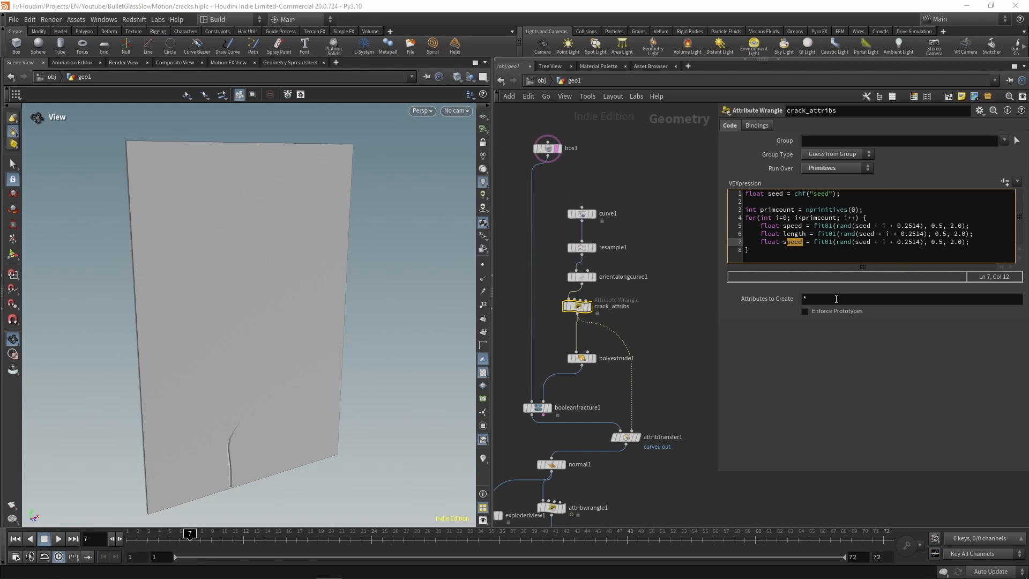
pyautogui.write('tep')
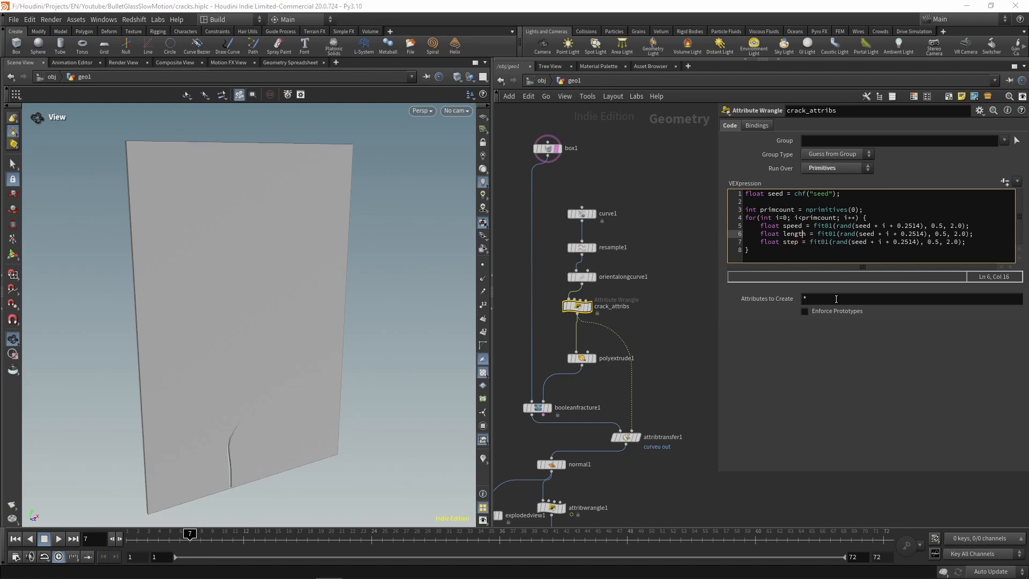
# Step: Set the length line's random offset to 0.9654 and its output range to 0.25 and 1.2
pyautogui.press('Right')
pyautogui.press('Right')
pyautogui.press('Right')
pyautogui.press('Right')
pyautogui.press('Right')
pyautogui.press('Right')
pyautogui.press('Right')
pyautogui.press('Right')
pyautogui.press('Right')
pyautogui.press('Right')
pyautogui.press('Right')
pyautogui.press('Right')
pyautogui.press('Right')
pyautogui.press('Right')
pyautogui.press('Right')
pyautogui.press('Right')
pyautogui.press('Right')
pyautogui.press('Right')
pyautogui.press('Right')
pyautogui.hotkey('shift', 'Right')
pyautogui.hotkey('shift', 'Right')
pyautogui.hotkey('shift', 'Right')
pyautogui.hotkey('shift', 'Right')
pyautogui.write('9654')
pyautogui.press('Right')
pyautogui.press('Right')
pyautogui.press('Right')
pyautogui.write('2')
pyautogui.hotkey('shift', 'Right')
pyautogui.hotkey('shift', 'Right')
pyautogui.hotkey('shift', 'Right')
pyautogui.hotkey('shift', 'Right')
pyautogui.write('1.2')
# Step: Set the step line's random offset to 0.7741 and its output range to 0.1 and 0.35
pyautogui.press('Down')
pyautogui.hotkey('shift', 'Left')
pyautogui.hotkey('shift', 'Left')
pyautogui.hotkey('shift', 'Left')
pyautogui.hotkey('shift', 'Left')
pyautogui.write('77410')
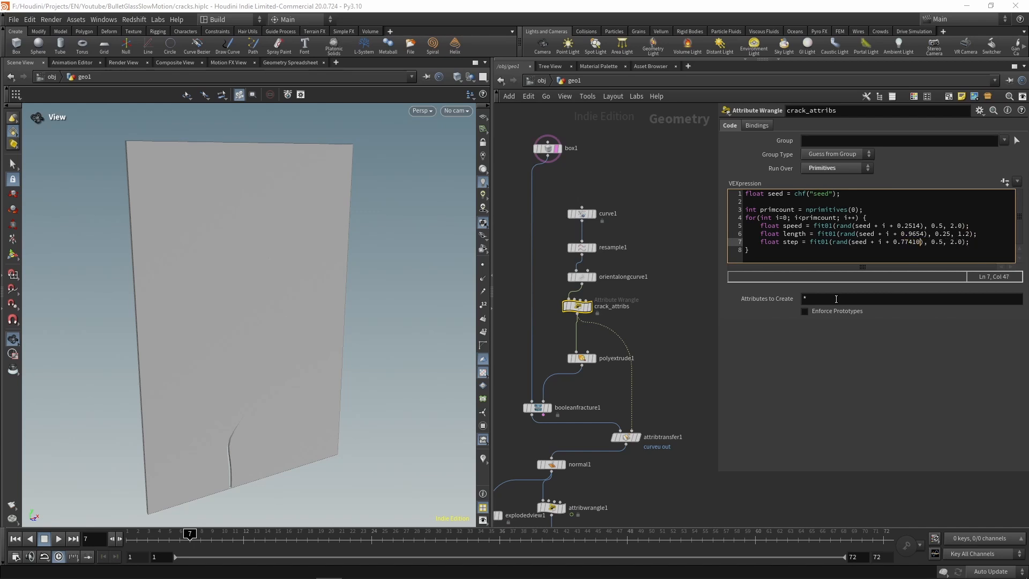
pyautogui.press('BackSpace')
pyautogui.press('Right')
pyautogui.hotkey('shift', 'Right')
pyautogui.write('1')
pyautogui.hotkey('shift', 'Right')
pyautogui.hotkey('shift', 'Right')
pyautogui.hotkey('shift', 'Right')
pyautogui.write('0.35')
# Step: After a blank line, collect each primitive's points with int pts[] = primpoints(0, i);
pyautogui.press('Down')
pyautogui.press('Up')
pyautogui.press('End')
pyautogui.press('Return')
pyautogui.press('Return')
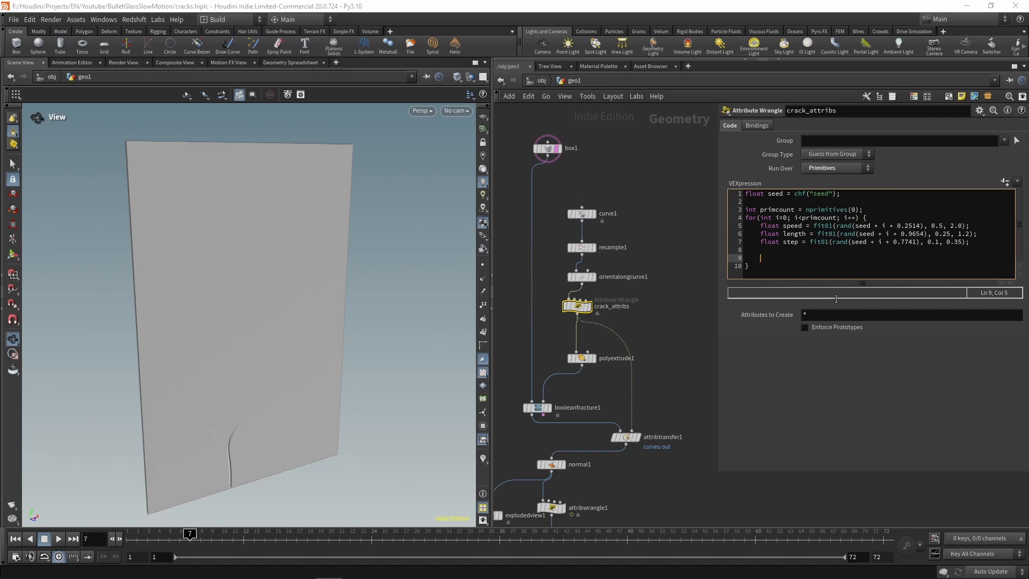
pyautogui.write('int pts[] = primpo')
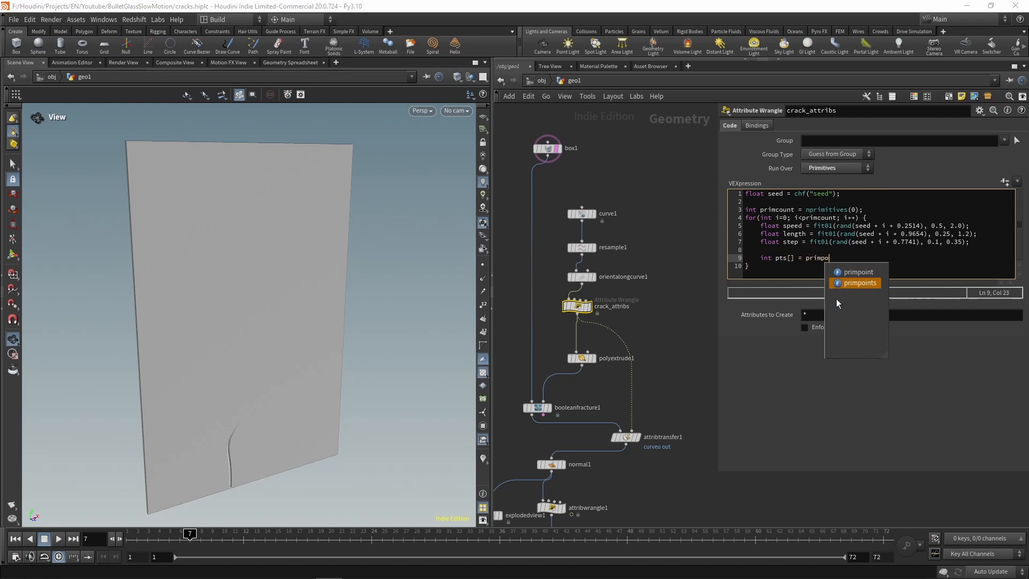
pyautogui.press('Tab')
pyautogui.write('(0')
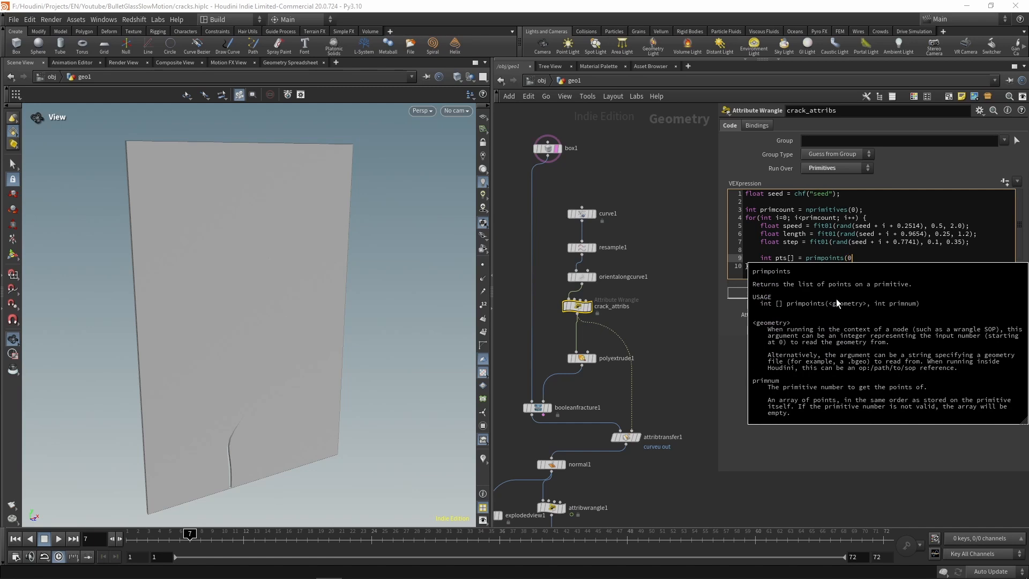
pyautogui.write(', i);')
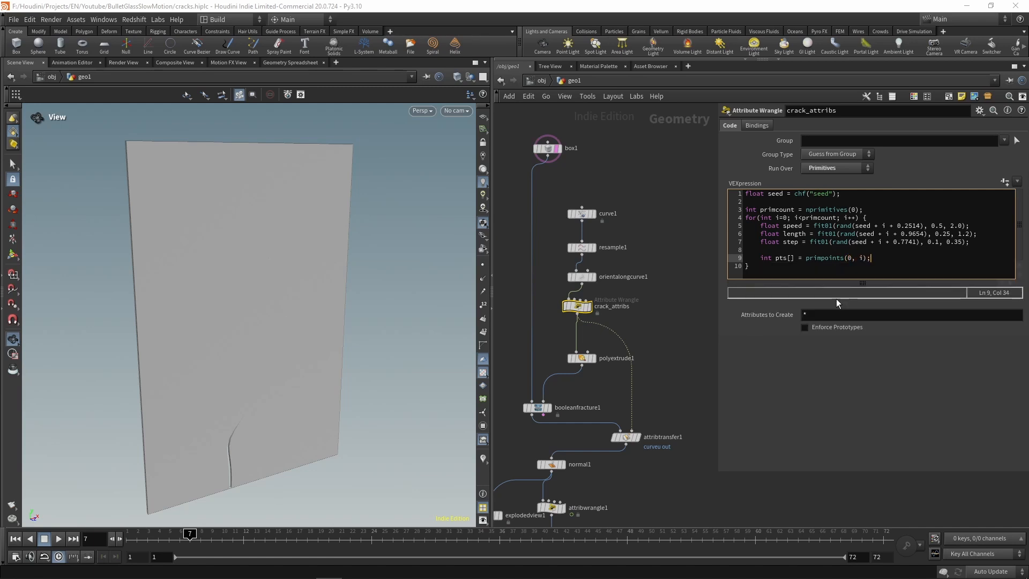
# Step: Below the pts array, add a foreach(int pt; pts) loop with an empty body in the crack_attribs wrangle
pyautogui.press('Return')
pyautogui.write('foreac')
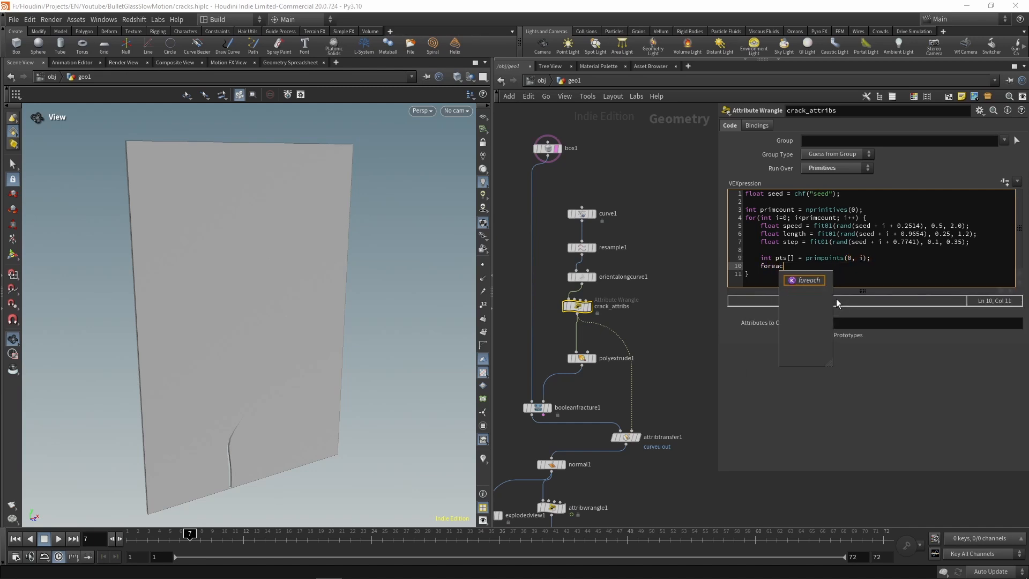
pyautogui.write('h(int pt')
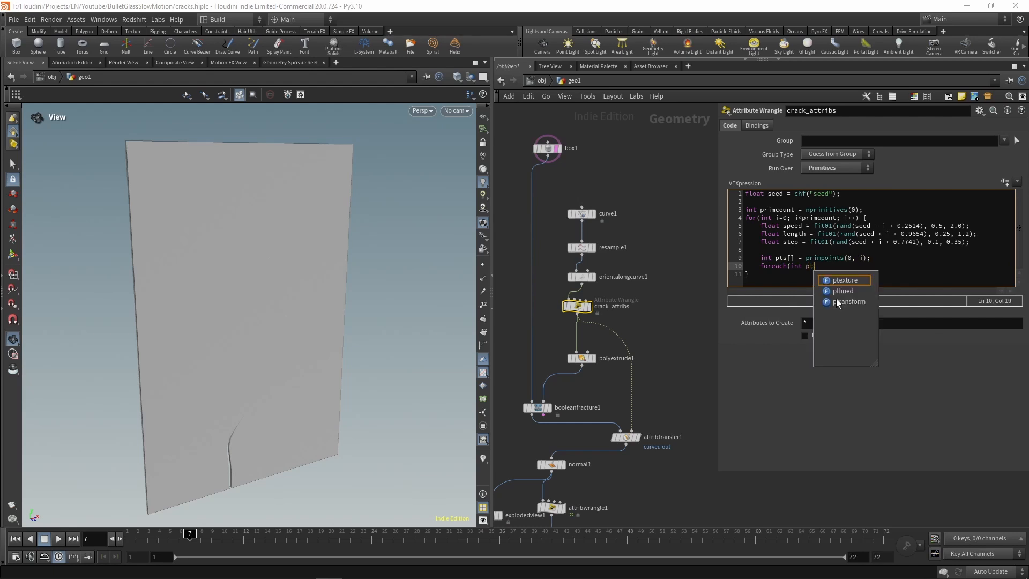
pyautogui.write('; pts')
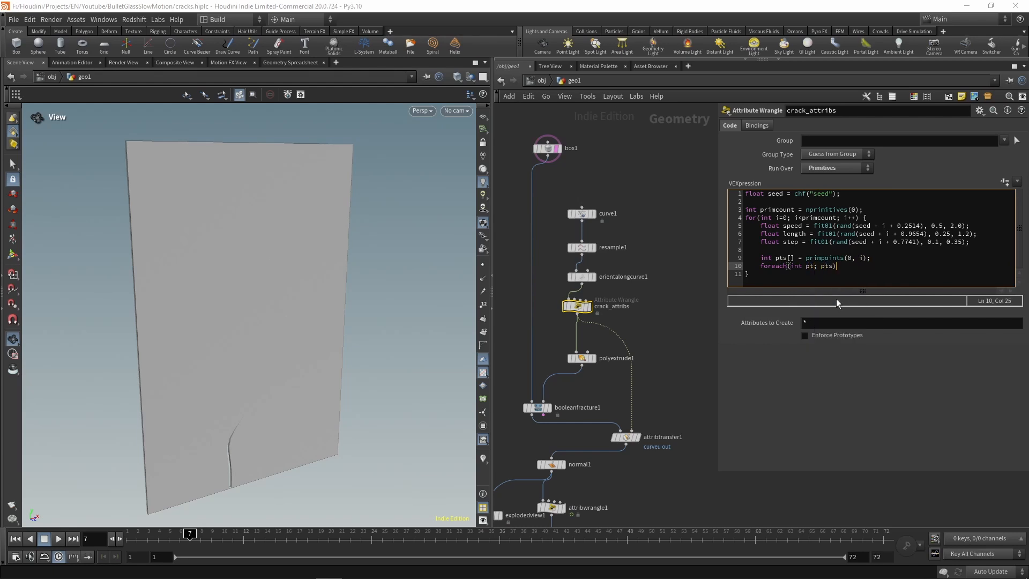
pyautogui.write(') {')
pyautogui.press('Return')
# Step: Inside the foreach loop, write the speed to each point with setpointattrib(0, "crack_speed", pt, speed);
pyautogui.write('s')
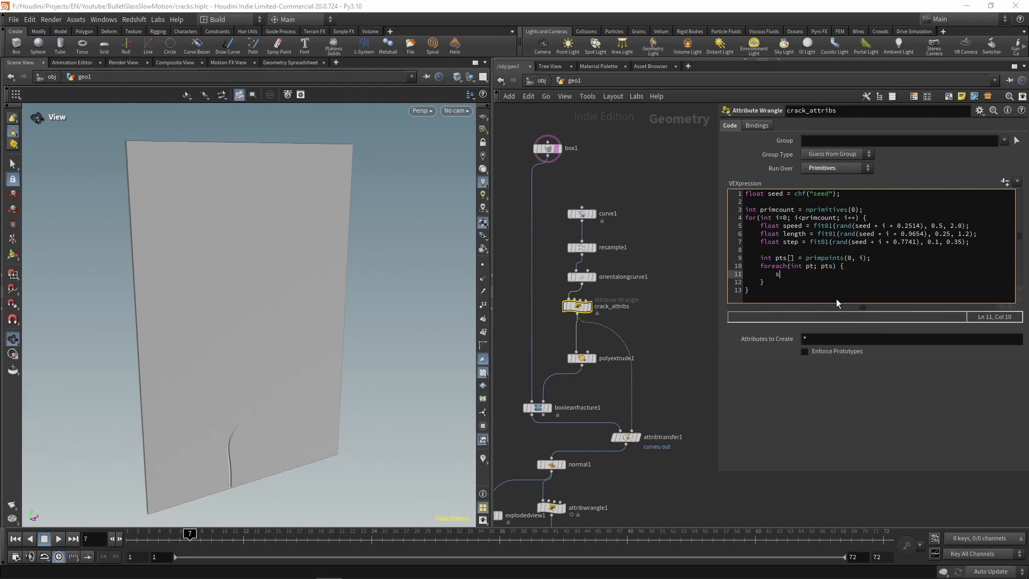
pyautogui.write('etpoi')
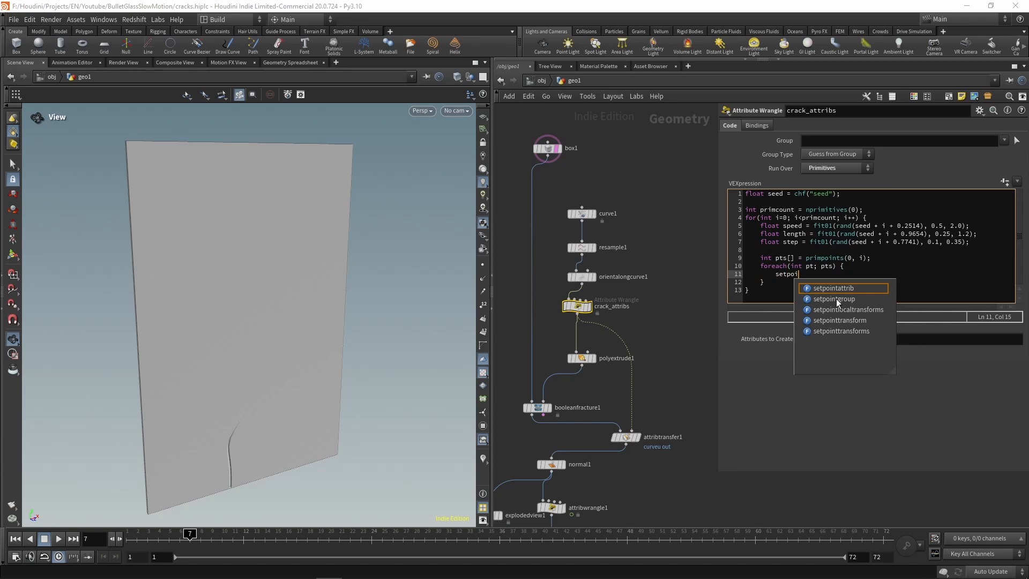
pyautogui.write('ntattrib(0, ')
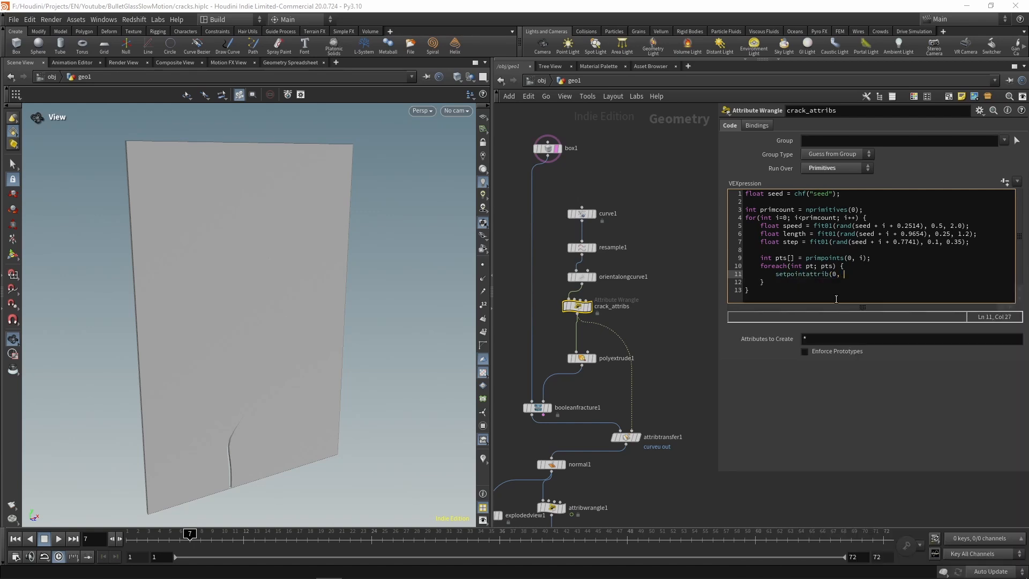
pyautogui.write('"crack_speed", pt, speed);')
# Step: Duplicate the setpointattrib line twice directly below itself, inside the foreach loop
pyautogui.moveTo(945, 274); pyautogui.dragTo(776, 273)
pyautogui.click(976, 280)
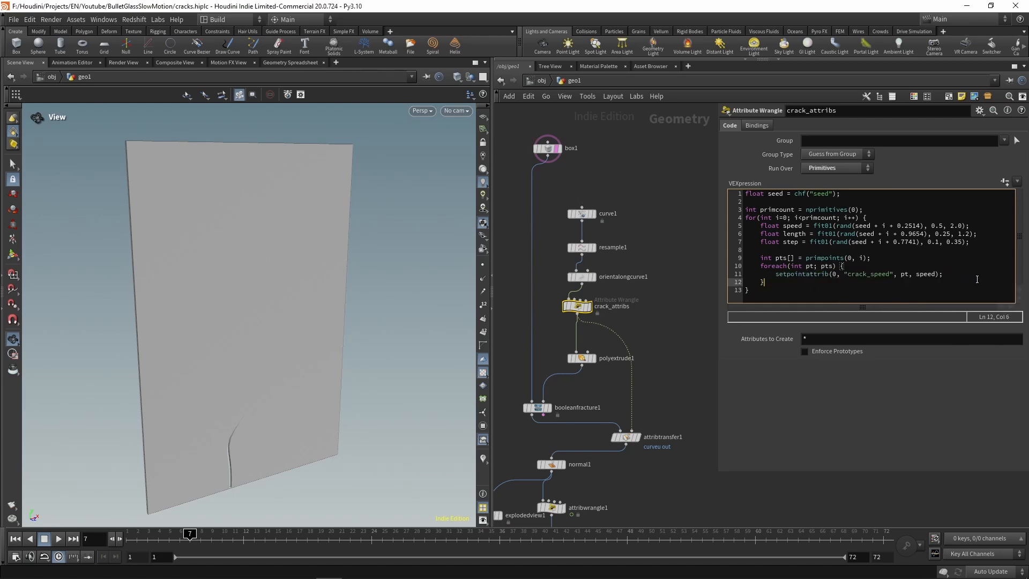
pyautogui.press('Up')
pyautogui.press('End')
pyautogui.press('Return')
pyautogui.hotkey('ctrl', 'v')
pyautogui.press('Return')
pyautogui.hotkey('ctrl', 'v')
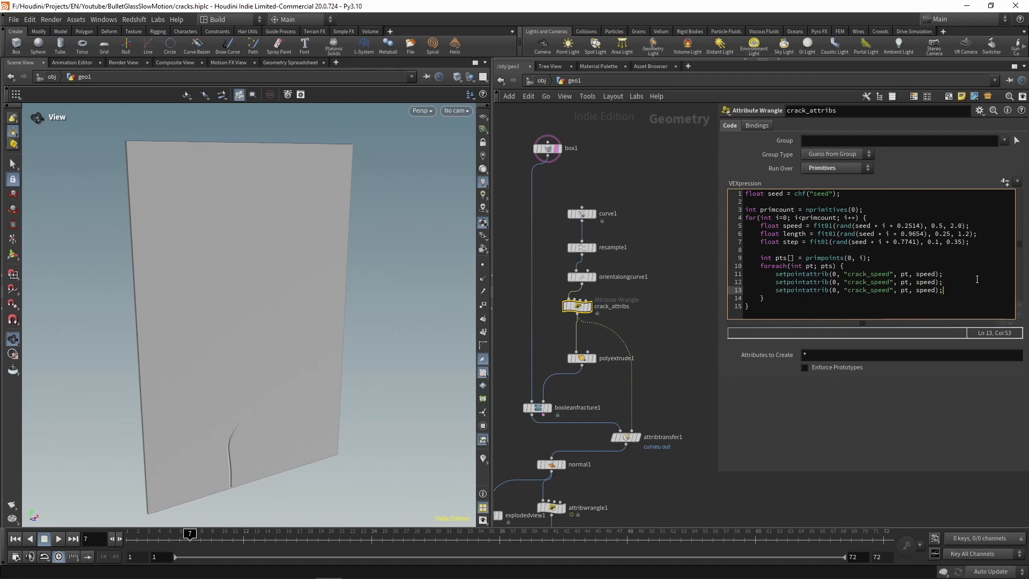
# Step: Change the value arguments of the second and third setpointattrib lines to length and step
pyautogui.press('Up')
pyautogui.press('Left')
pyautogui.press('Left')
pyautogui.hotkey('ctrl', 'shift', 'Left')
pyautogui.write('length')
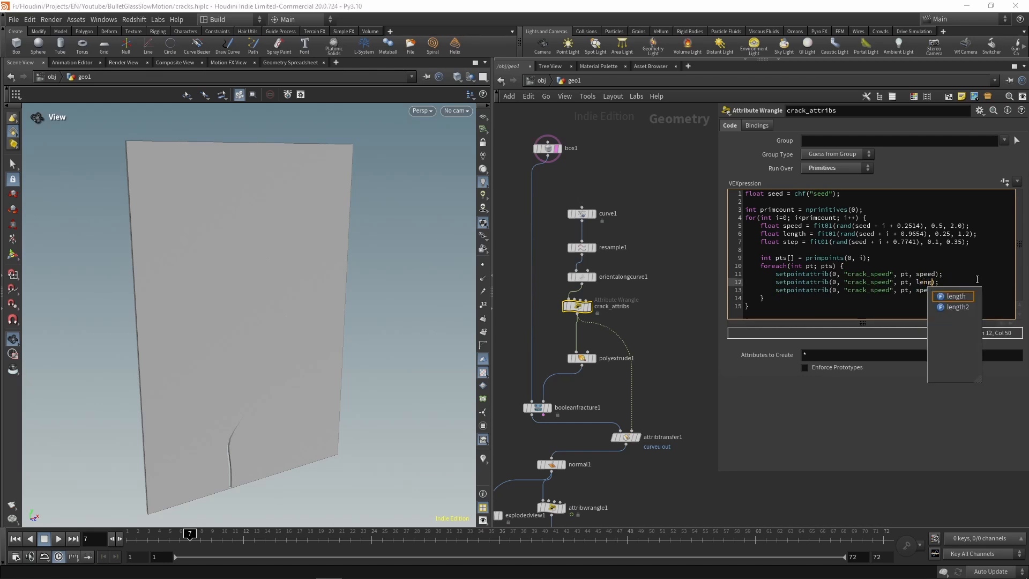
pyautogui.press('Escape')
pyautogui.press('Down')
pyautogui.hotkey('ctrl', 'shift', 'Left')
pyautogui.write('step')
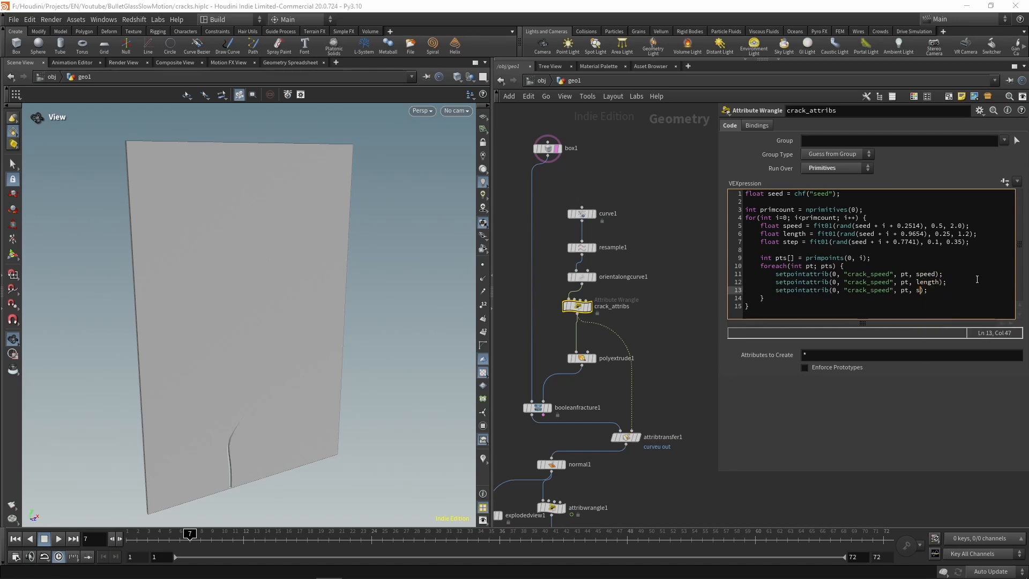
pyautogui.press('Escape')
# Step: Rename the attribute in the third setpointattrib line to crack_step and in the second line to crack_length
pyautogui.press('Left')
pyautogui.press('Left')
pyautogui.press('Left')
pyautogui.press('Left')
pyautogui.press('Left')
pyautogui.press('Left')
pyautogui.press('Left')
pyautogui.press('Left')
pyautogui.hotkey('shift', 'Left')
pyautogui.hotkey('shift', 'Left')
pyautogui.hotkey('shift', 'Left')
pyautogui.hotkey('shift', 'Left')
pyautogui.hotkey('shift', 'Left')
pyautogui.write('step')
pyautogui.press('Up')
pyautogui.press('Right')
pyautogui.hotkey('shift', 'Left')
pyautogui.hotkey('shift', 'Left')
pyautogui.hotkey('shift', 'Left')
pyautogui.hotkey('shift', 'Left')
pyautogui.hotkey('shift', 'Left')
pyautogui.write('length')
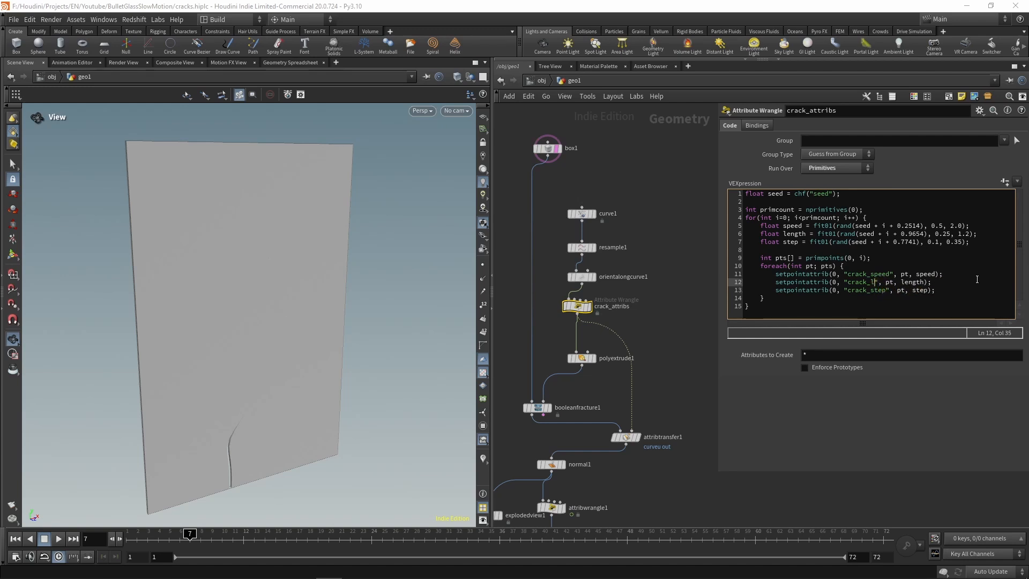
pyautogui.press('Down')
pyautogui.press('Down')
pyautogui.press('Down')
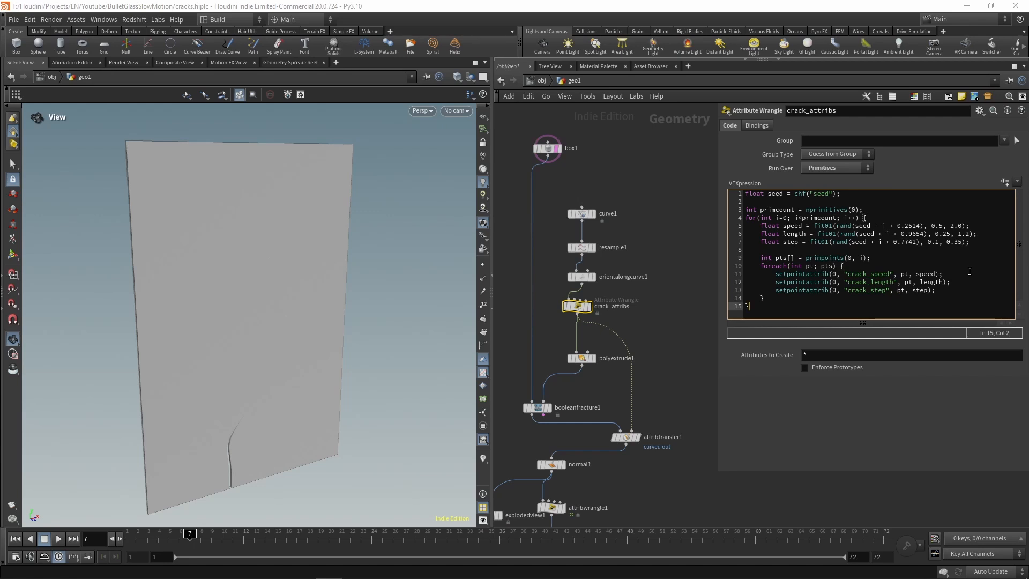
# Step: Add the pattern crack_* to the point attributes transferred by attribtransfer1, after curveu out
pyautogui.click(682, 313)
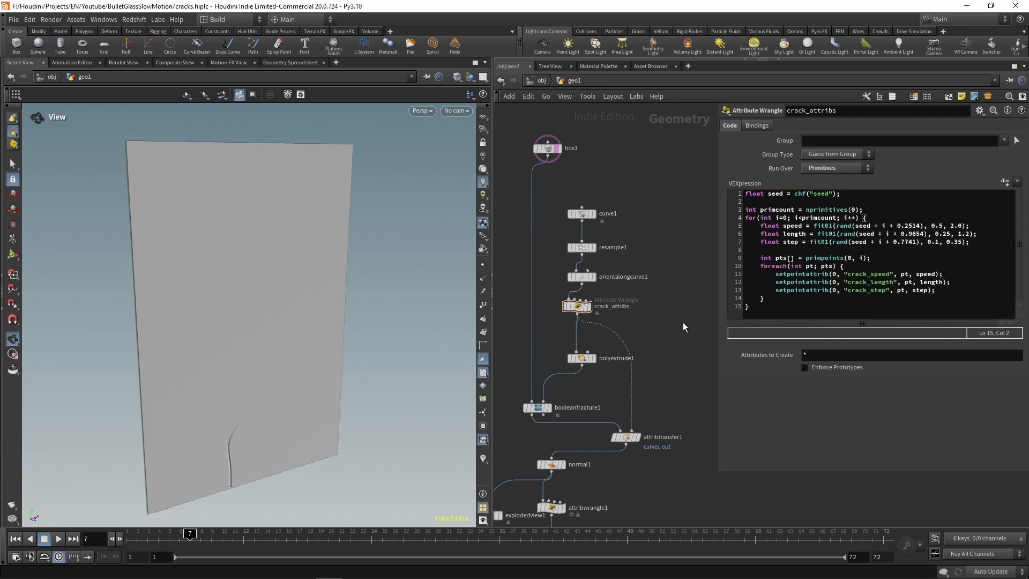
pyautogui.moveTo(686, 333); pyautogui.dragTo(691, 282, button='middle')
pyautogui.click(638, 385)
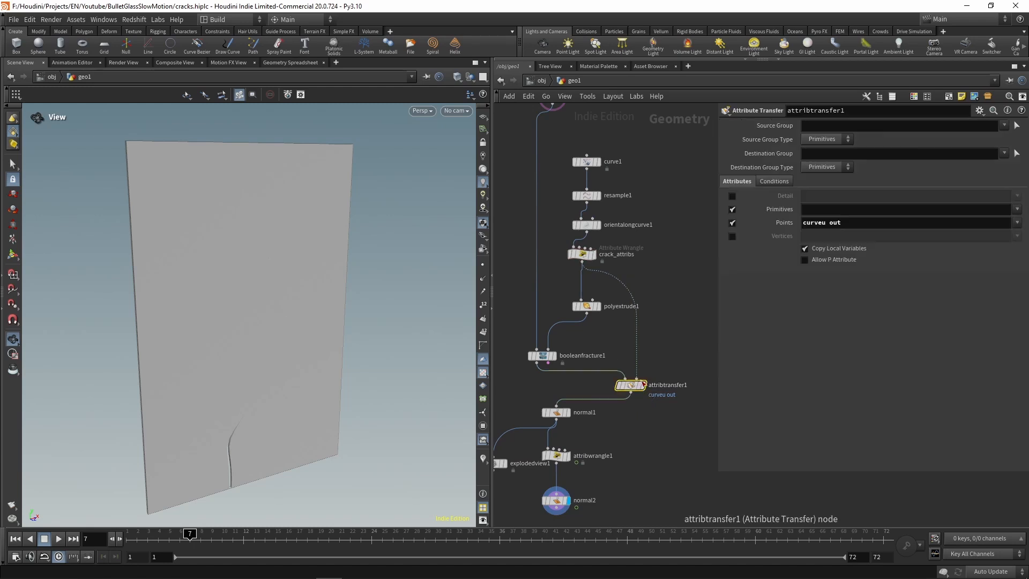
pyautogui.click(1018, 223)
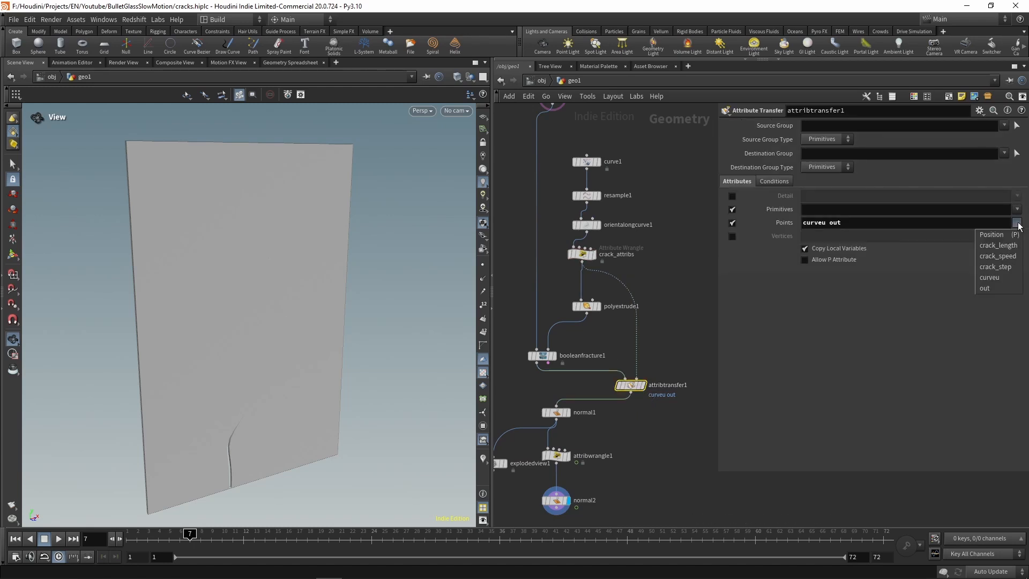
pyautogui.click(863, 223)
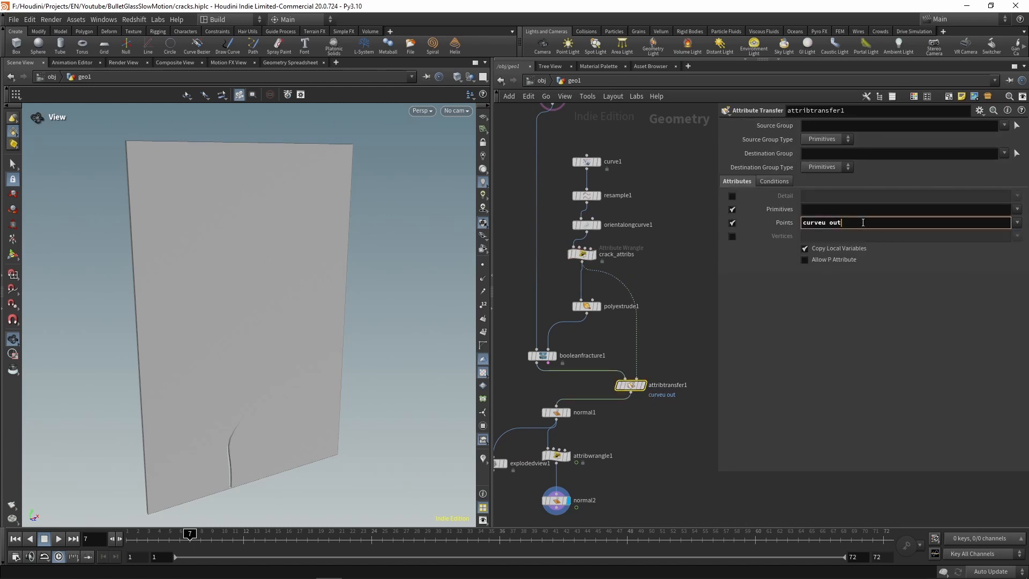
pyautogui.write('crack_*')
pyautogui.press('Return')
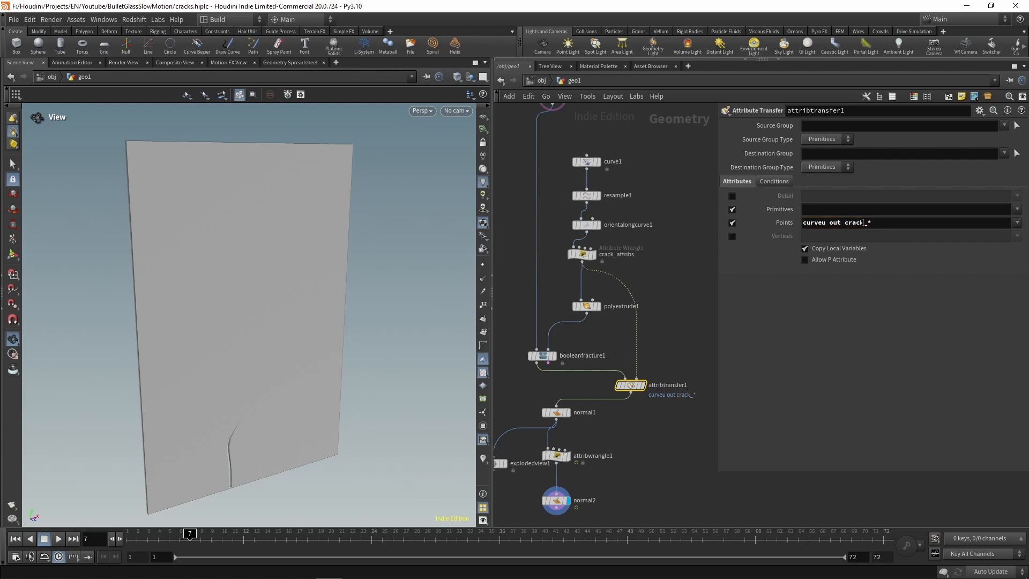
# Step: Display attribwrangle1 and examine its crack_length, crack_speed and crack_step point values in the geometry spreadsheet, returning to the 3D scene when done
pyautogui.moveTo(626, 461); pyautogui.dragTo(638, 370, button='middle')
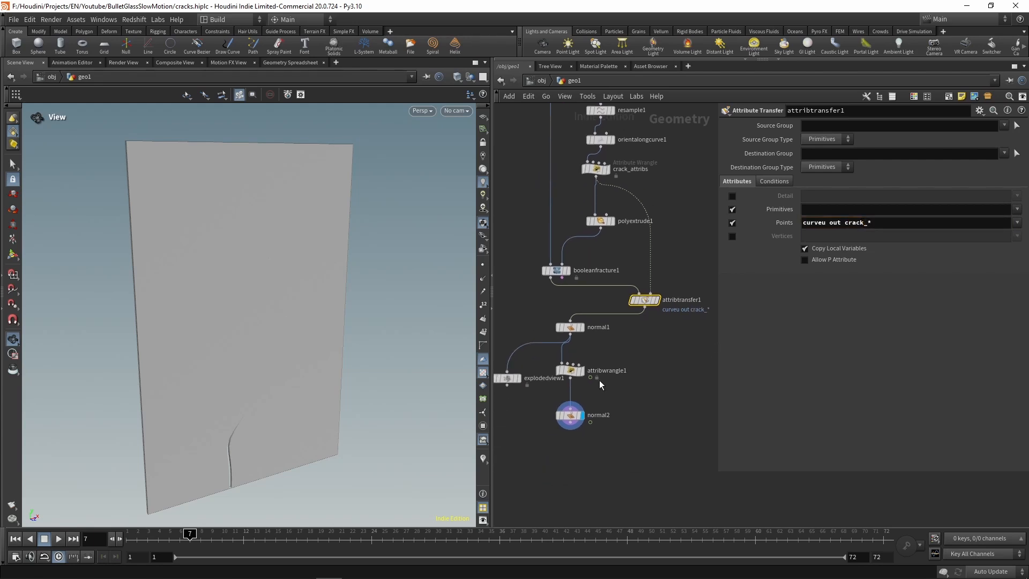
pyautogui.click(585, 358)
pyautogui.click(570, 371)
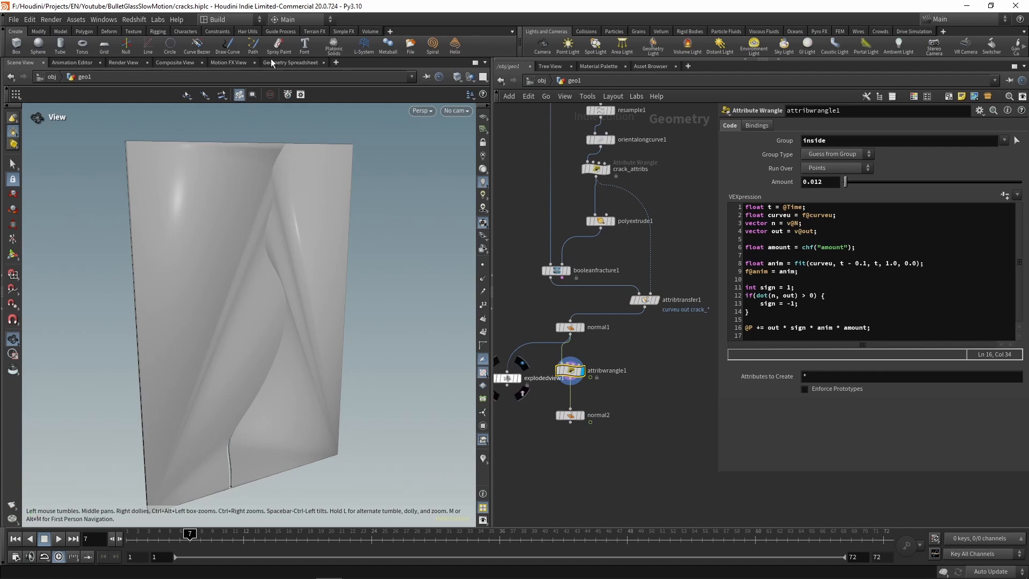
pyautogui.click(290, 63)
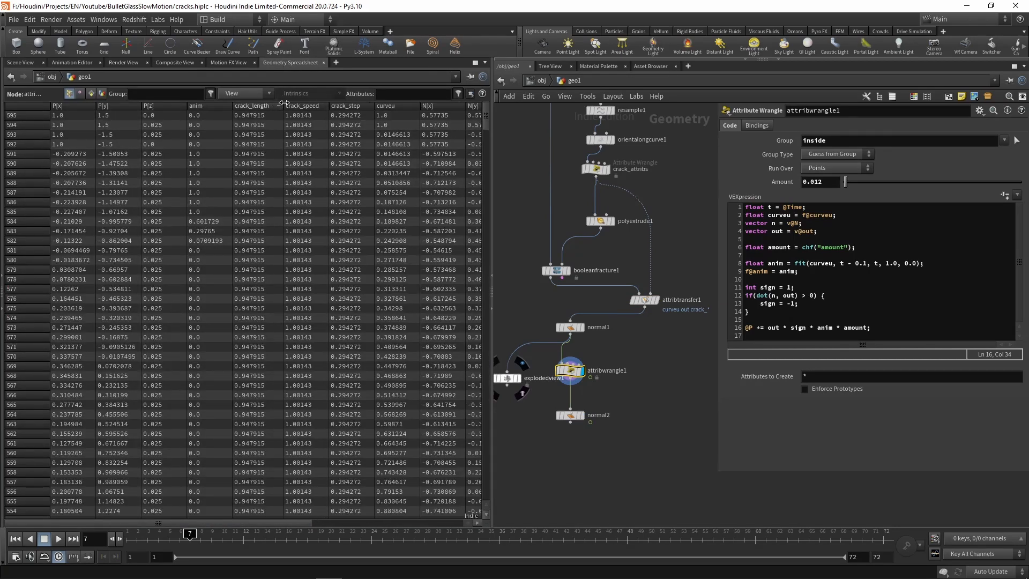
pyautogui.moveTo(284, 103); pyautogui.dragTo(292, 103)
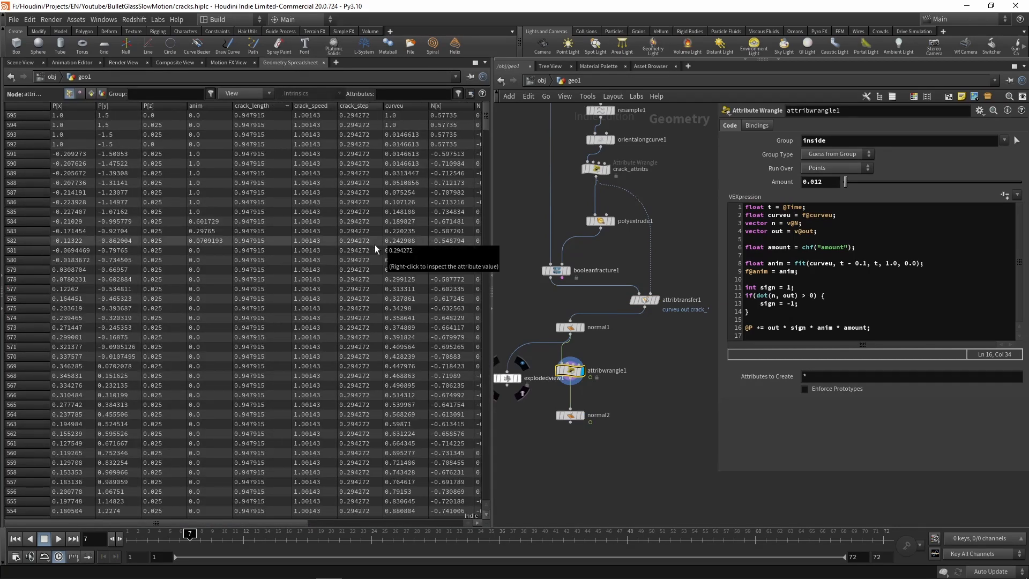
pyautogui.click(22, 63)
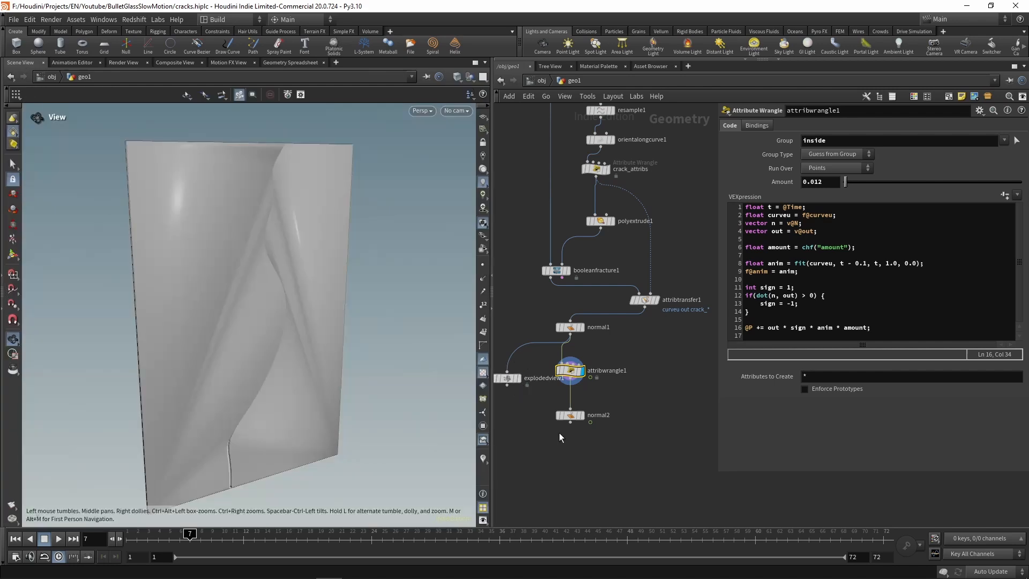
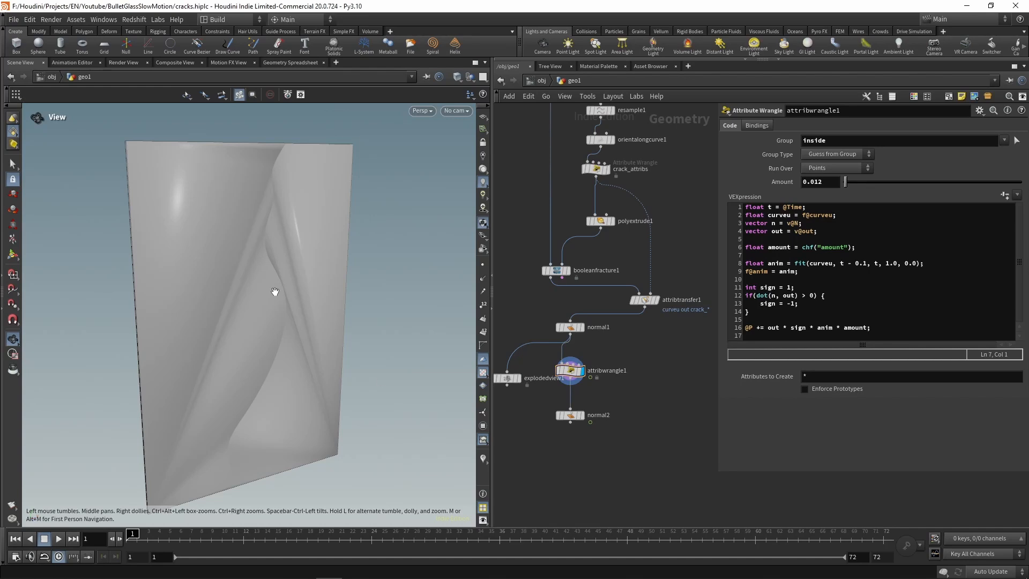
# Step: Display the normal2 node's result in the viewport with shaded rendering
pyautogui.press('w')
pyautogui.click(581, 416)
pyautogui.click(570, 416)
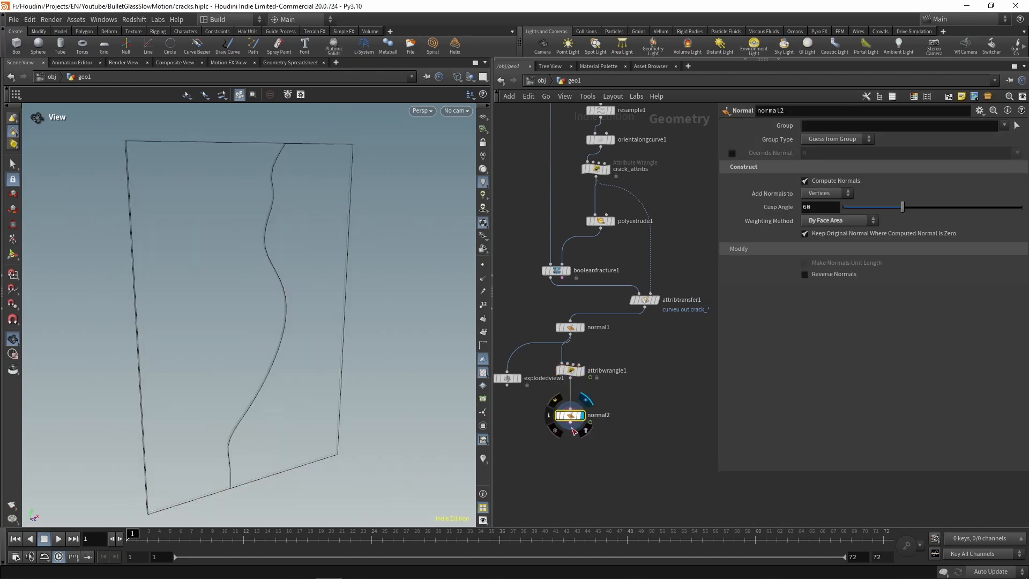
pyautogui.press('w')
# Step: In attribwrangle1's code, add the line float crack_speed = f@crack_speed; between the out and amount declarations
pyautogui.click(571, 371)
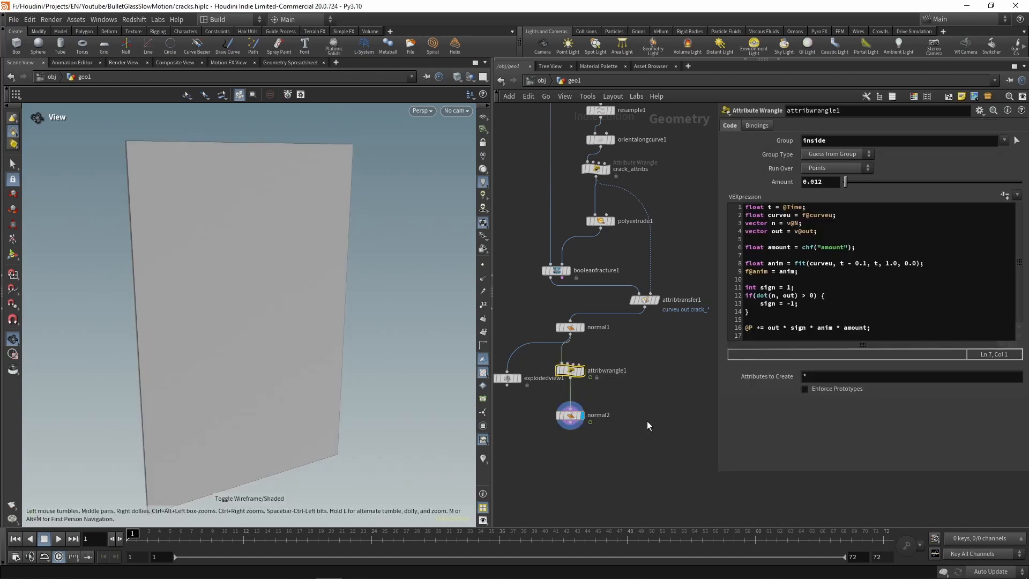
pyautogui.click(781, 242)
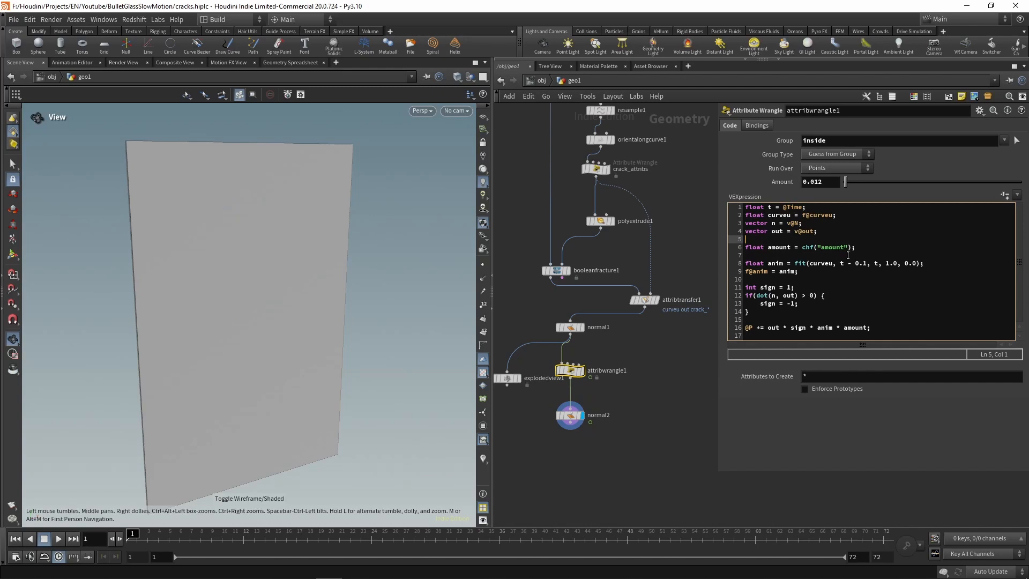
pyautogui.press('Return')
pyautogui.press('Return')
pyautogui.press('Up')
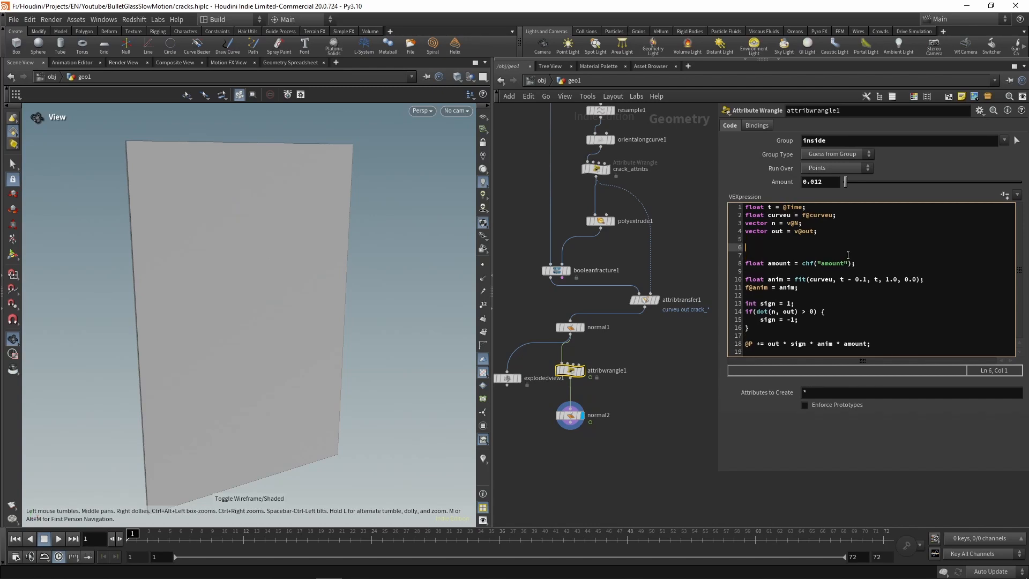
pyautogui.write('float')
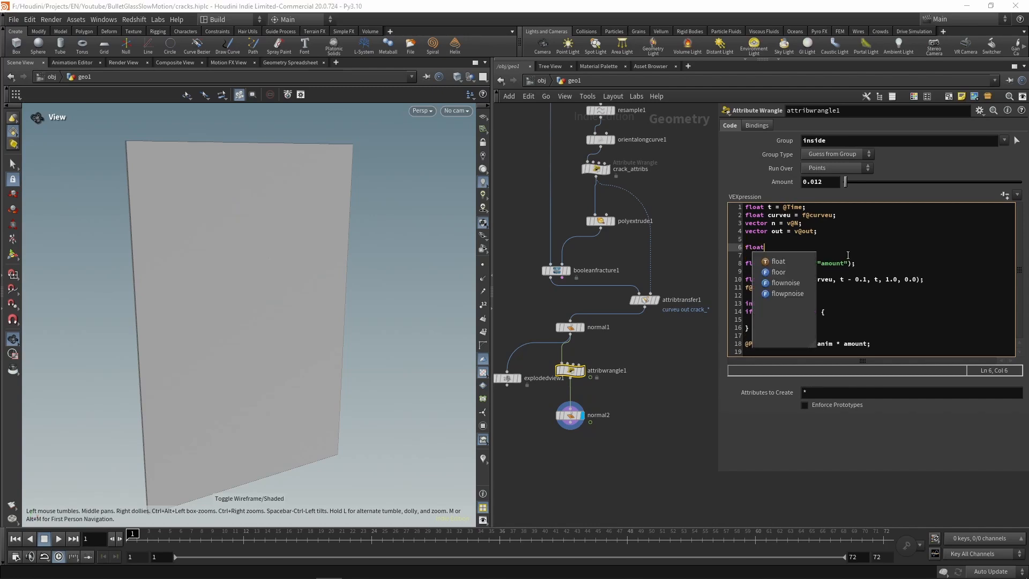
pyautogui.write(' crack_')
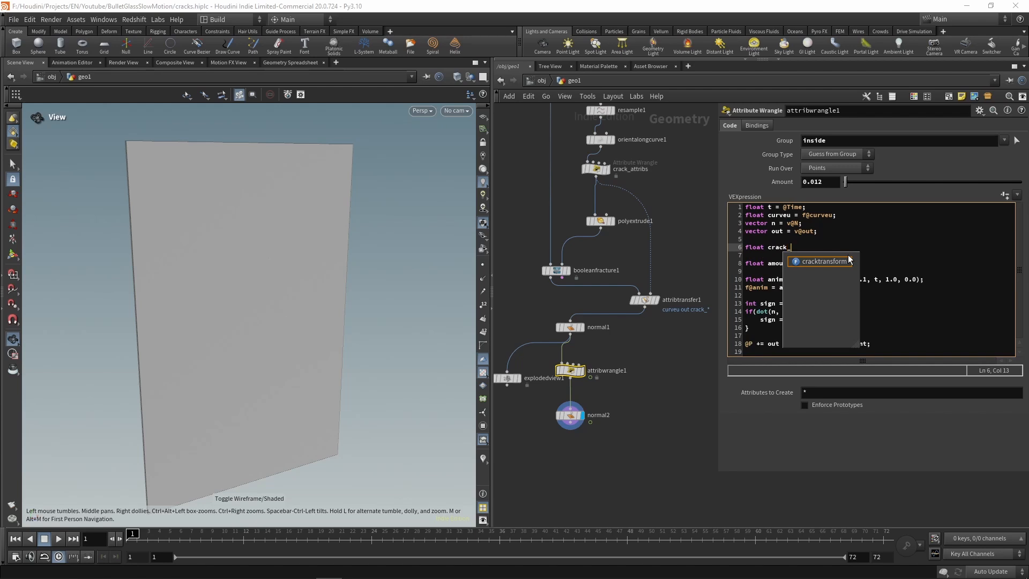
pyautogui.write('speed = ')
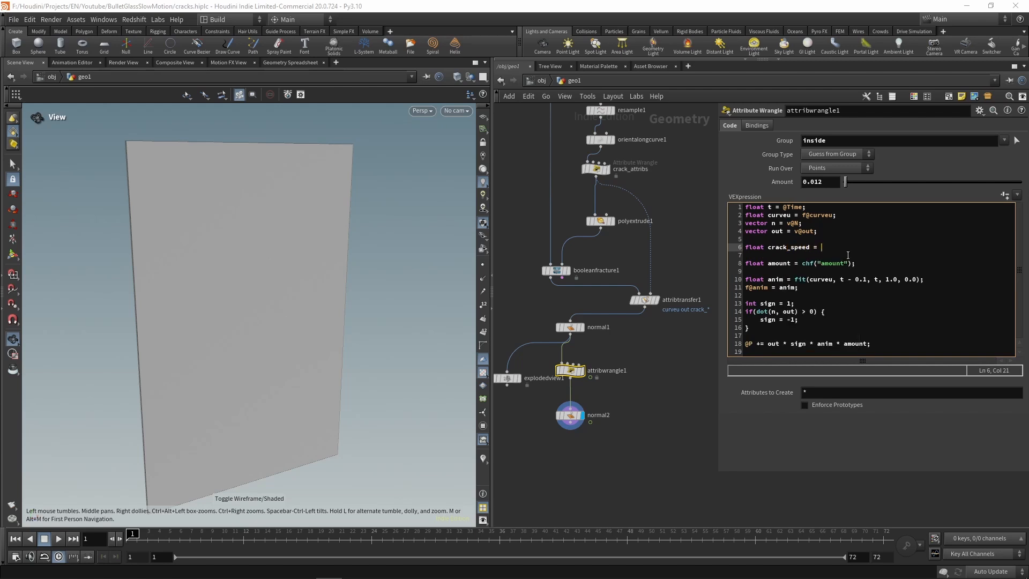
pyautogui.write('f@crack_speed;')
# Step: Duplicate the crack_speed declaration twice directly below the original line
pyautogui.hotkey('shift', 'Home')
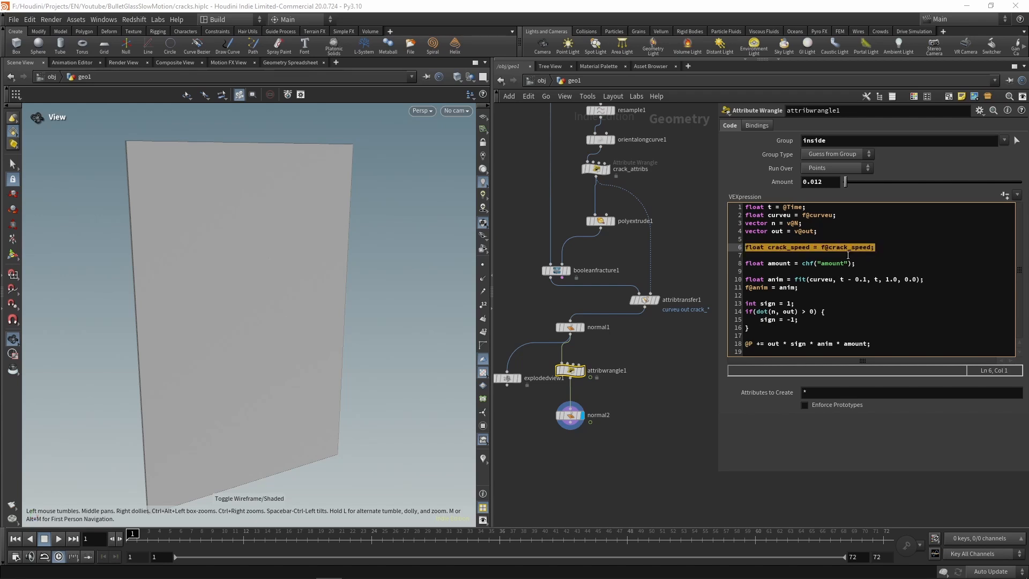
pyautogui.hotkey('ctrl', 'c')
pyautogui.press('End')
pyautogui.press('Return')
pyautogui.hotkey('ctrl', 'v')
pyautogui.press('Return')
pyautogui.hotkey('ctrl', 'v')
# Step: Change the attribute read in the second crack_speed declaration to f@crack_length
pyautogui.press('Up')
pyautogui.press('Left')
pyautogui.hotkey('shift', 'Left')
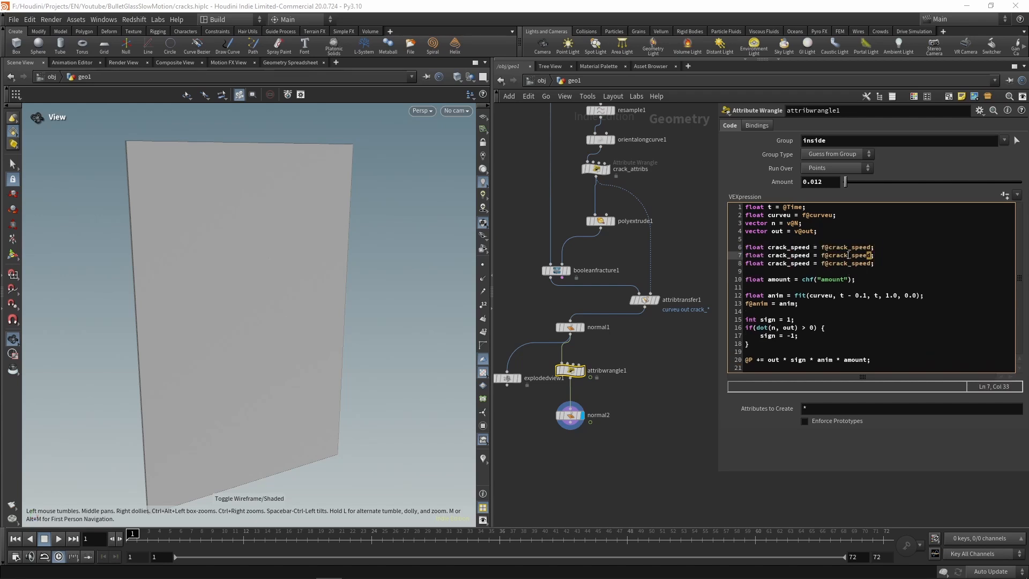
pyautogui.hotkey('shift', 'Left')
pyautogui.hotkey('shift', 'Left')
pyautogui.hotkey('shift', 'Left')
pyautogui.hotkey('shift', 'Left')
pyautogui.write('length')
# Step: Rename both the variable and the attribute in the third declaration to crack_step
pyautogui.press('Down')
pyautogui.press('BackSpace')
pyautogui.press('BackSpace')
pyautogui.press('BackSpace')
pyautogui.press('BackSpace')
pyautogui.press('BackSpace')
pyautogui.write('tep')
pyautogui.press('BackSpace')
pyautogui.press('BackSpace')
pyautogui.press('BackSpace')
pyautogui.press('BackSpace')
pyautogui.write('tep')
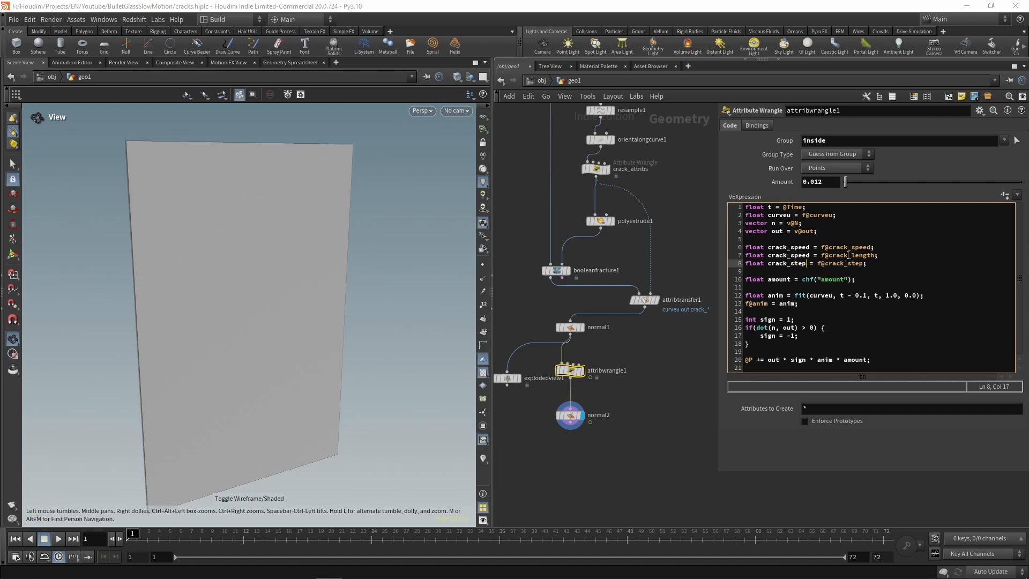
# Step: Rename the variable in the second declaration to crack_length
pyautogui.press('Up')
pyautogui.press('Delete')
pyautogui.press('BackSpace')
pyautogui.press('BackSpace')
pyautogui.press('BackSpace')
pyautogui.press('BackSpace')
pyautogui.write('length')
# Step: Insert a comment line reading // STEP followed by a row of asterisks above the float anim line
pyautogui.press('Down')
pyautogui.press('Down')
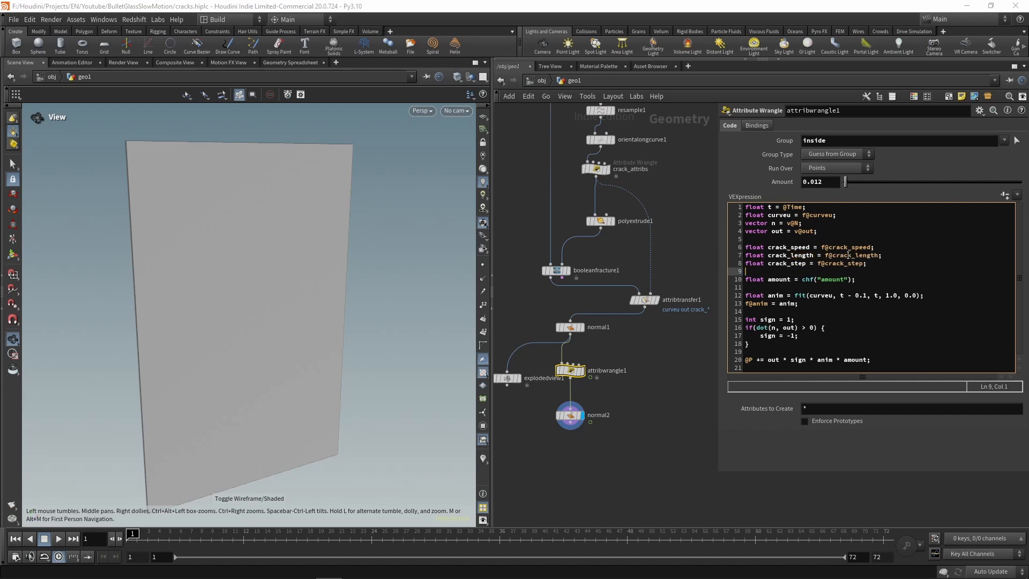
pyautogui.press('Down')
pyautogui.press('Down')
pyautogui.press('Return')
pyautogui.press('Return')
pyautogui.press('Up')
pyautogui.write('// STEP')
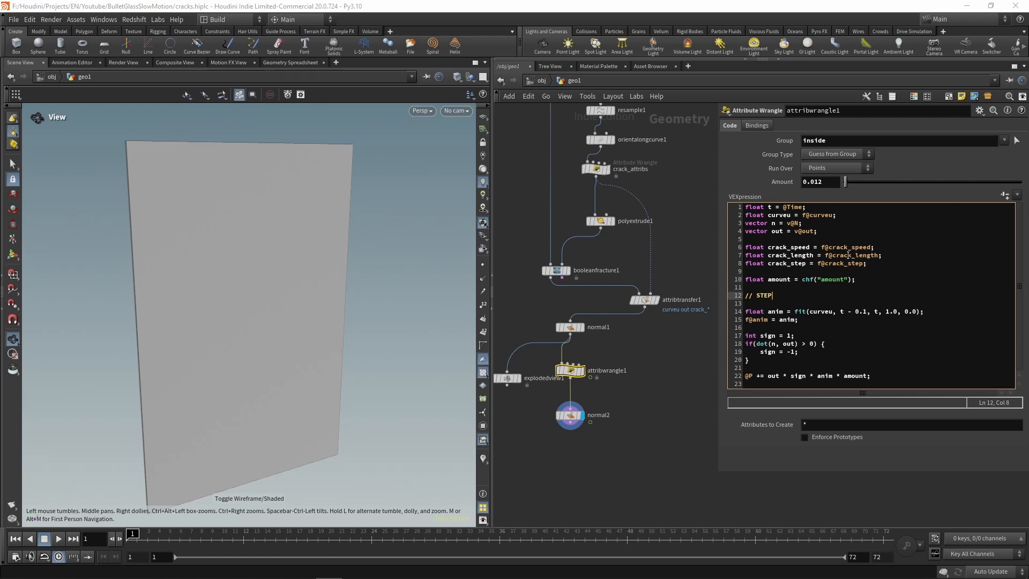
pyautogui.write(' ************************************')
pyautogui.press('Return')
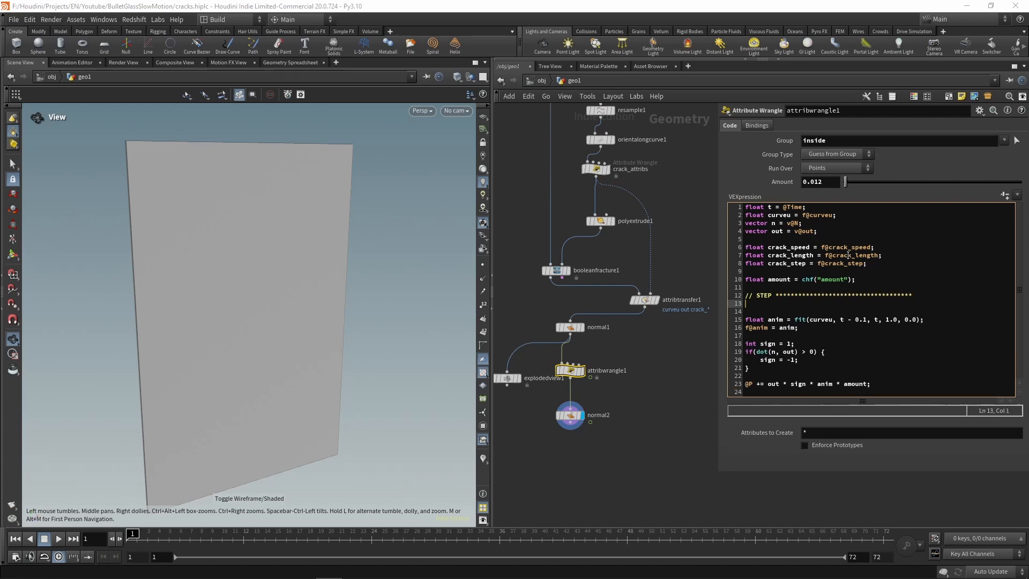
# Step: Add a closing comment line of // and asterisks below the STEP header, matching its width
pyautogui.press('Return')
pyautogui.write('//')
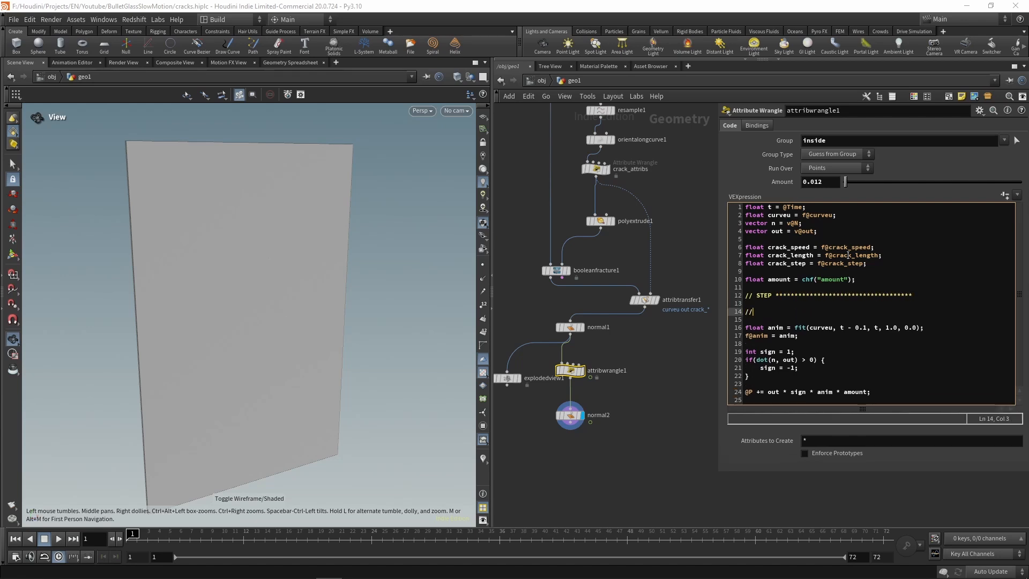
pyautogui.write(' *****************************************')
# Step: Between the two comment lines, declare int steps = int(ceil(1.0 / crack_step)); with blank lines around it
pyautogui.press('Up')
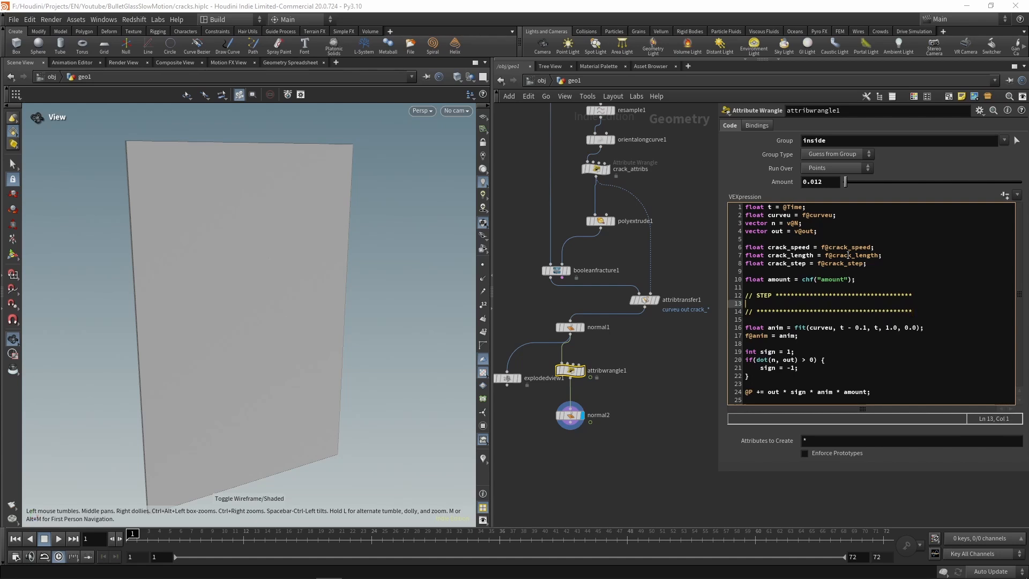
pyautogui.press('Return')
pyautogui.press('Return')
pyautogui.press('Up')
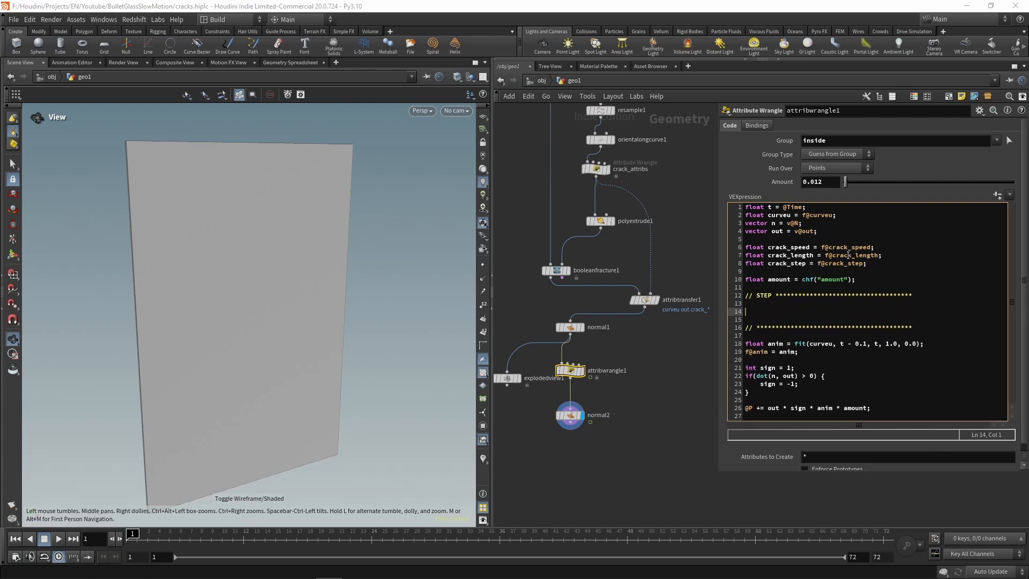
pyautogui.write('int steps = int(ceil(')
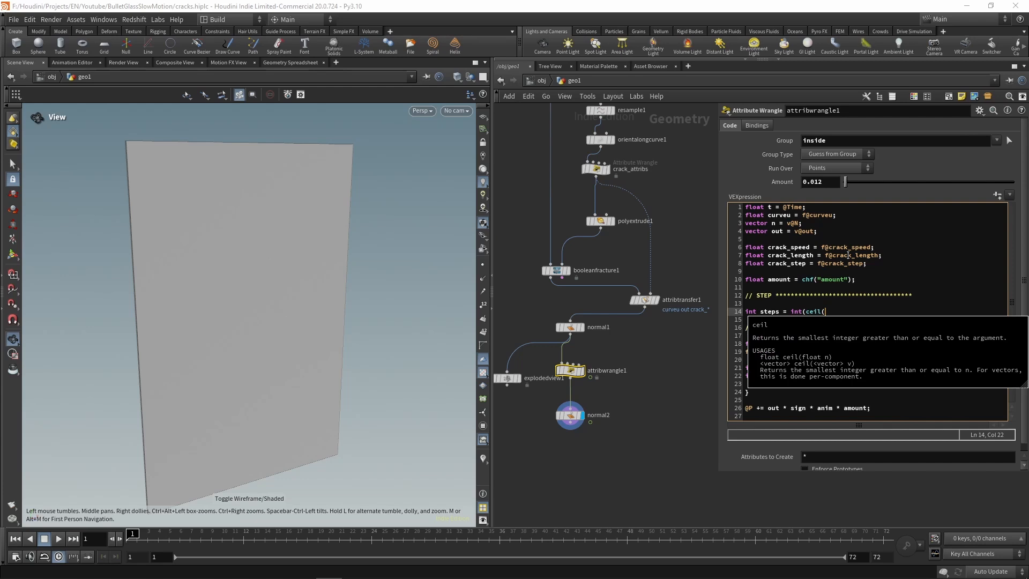
pyautogui.write('1.0,')
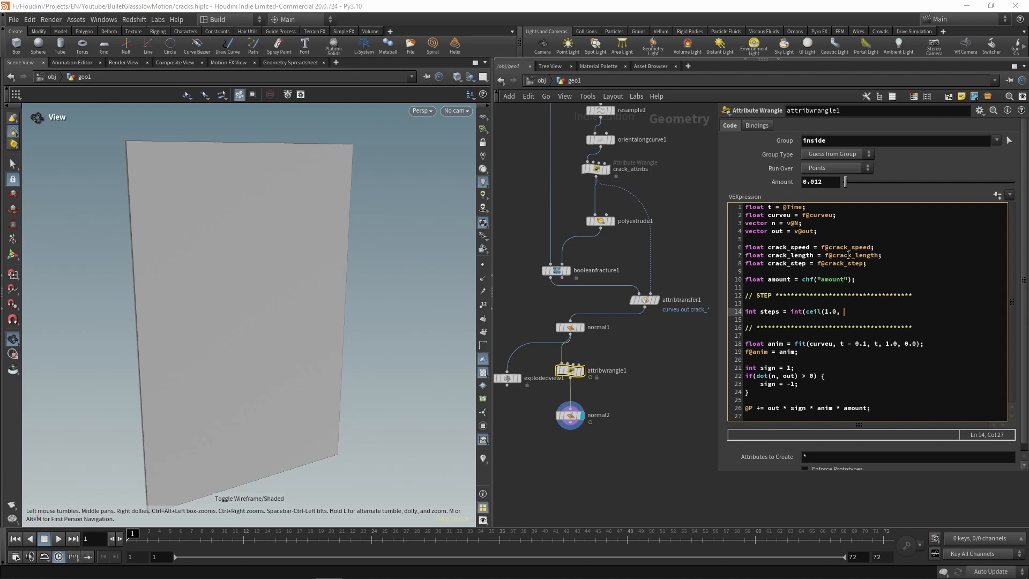
pyautogui.press('BackSpace')
pyautogui.write('/ crack_s')
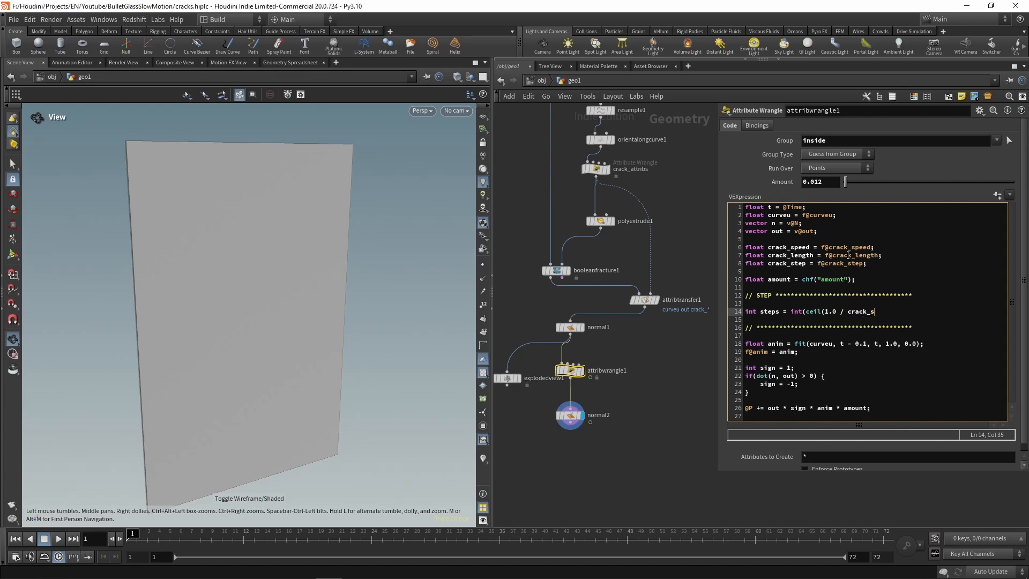
pyautogui.write('tep));')
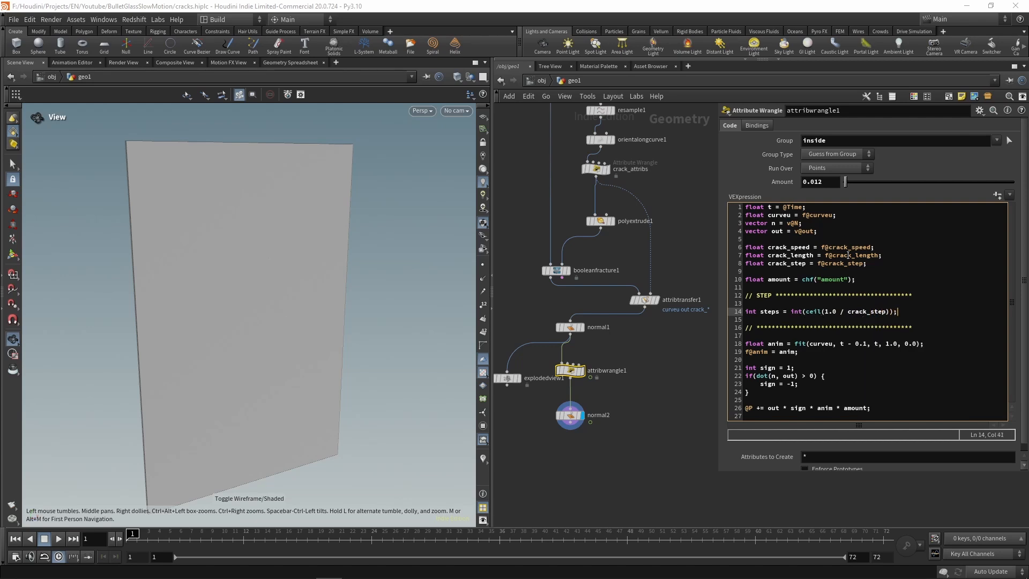
# Step: Below the steps declaration, add the loop for(int i=0; i<steps; i++) with an empty body in braces
pyautogui.press('Return')
pyautogui.write('for(int i=')
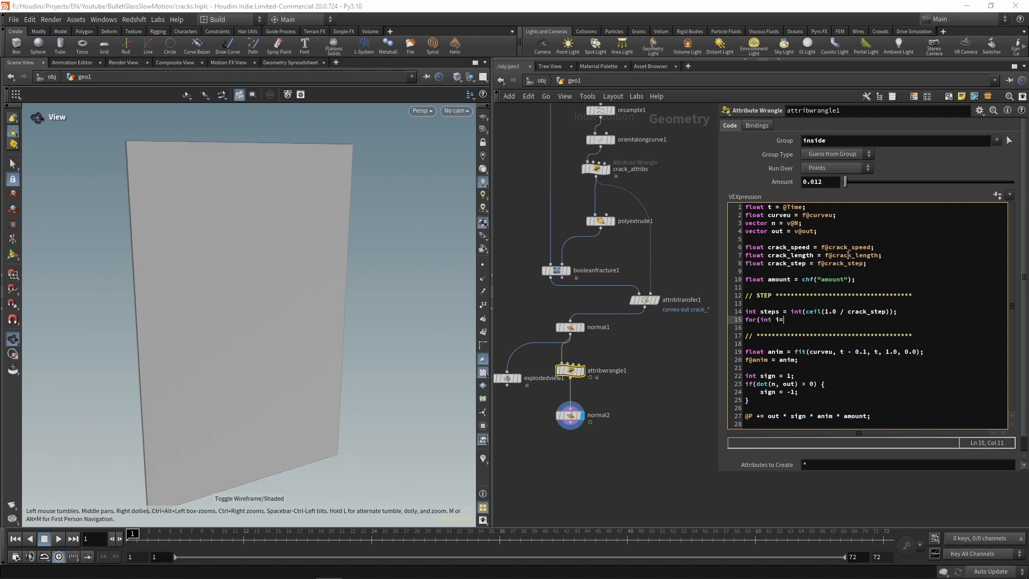
pyautogui.write('0; i<ste')
pyautogui.write('ps; i++) {')
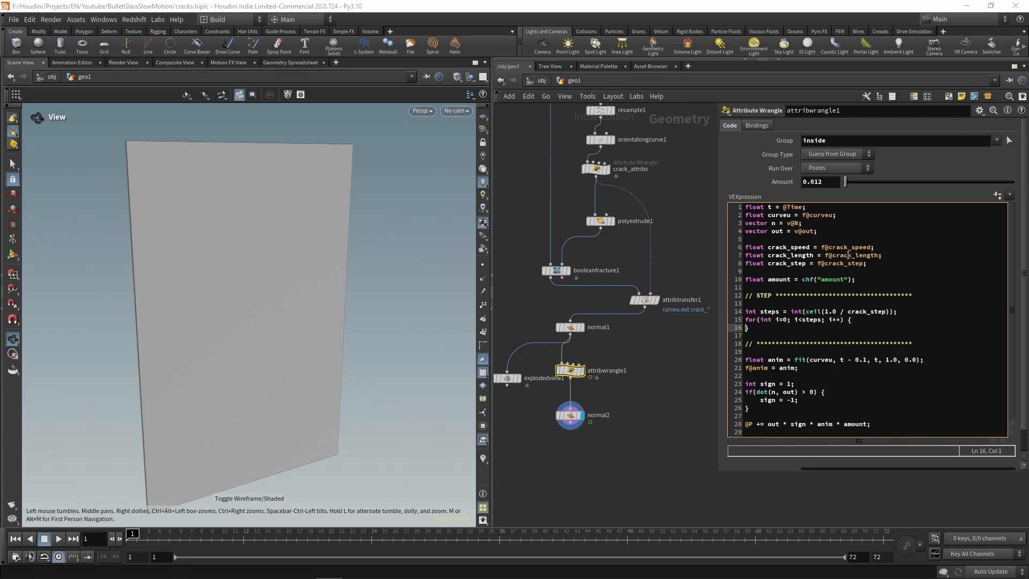
# Step: Inside the for loop, add the condition if(t < (crack_step * i)) with an empty block
pyautogui.press('Return')
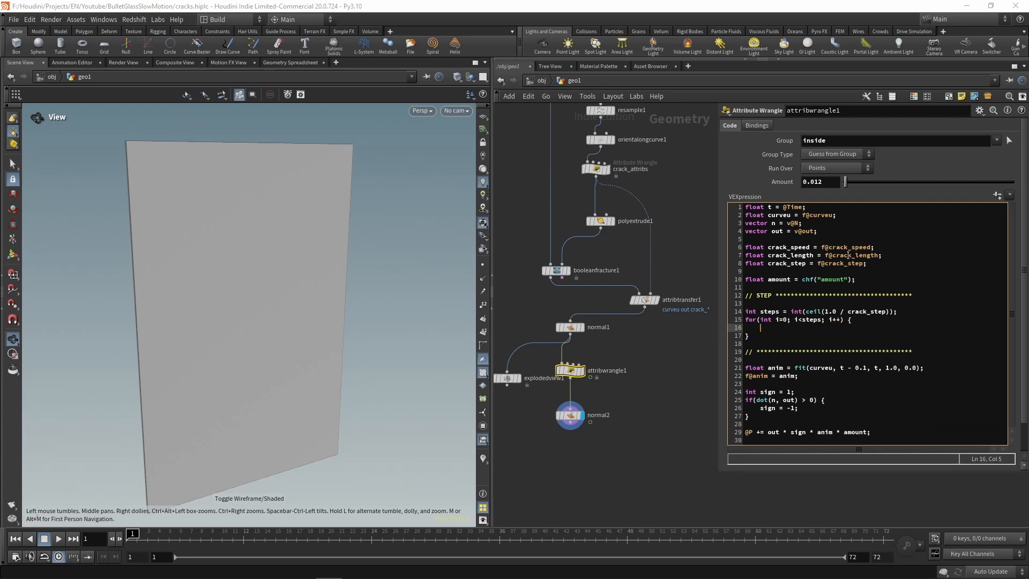
pyautogui.write('if(')
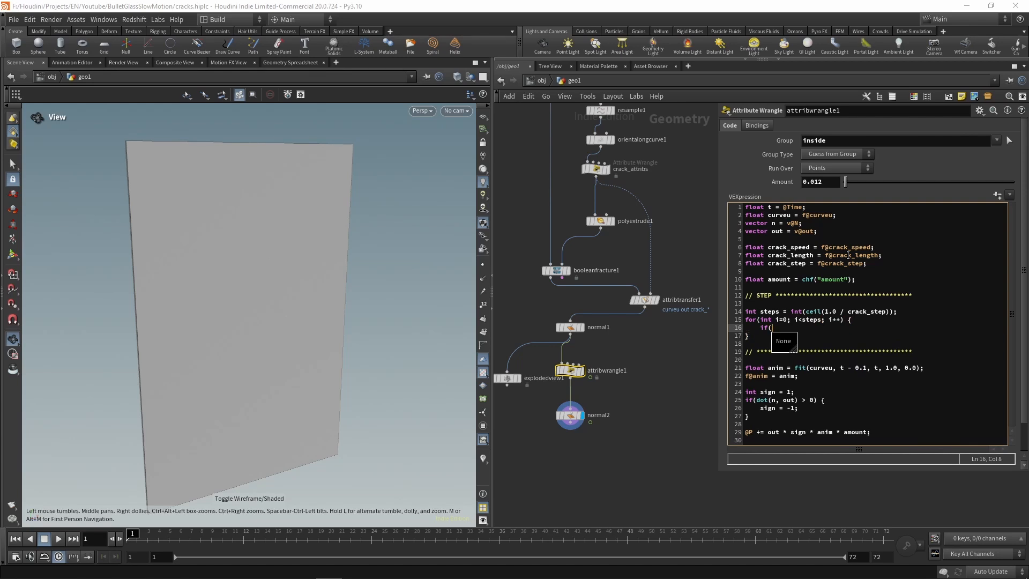
pyautogui.write('t')
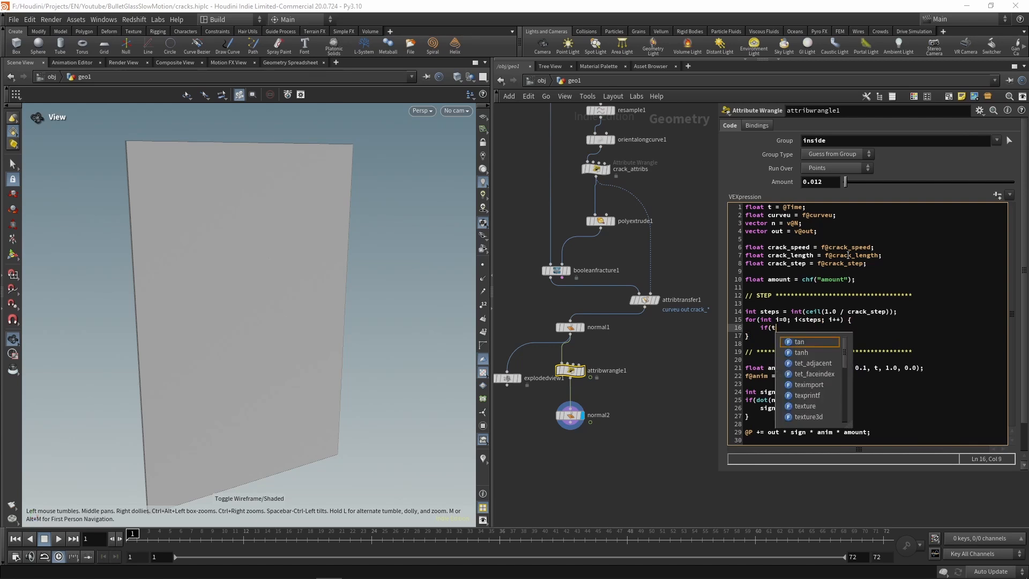
pyautogui.write(' < ')
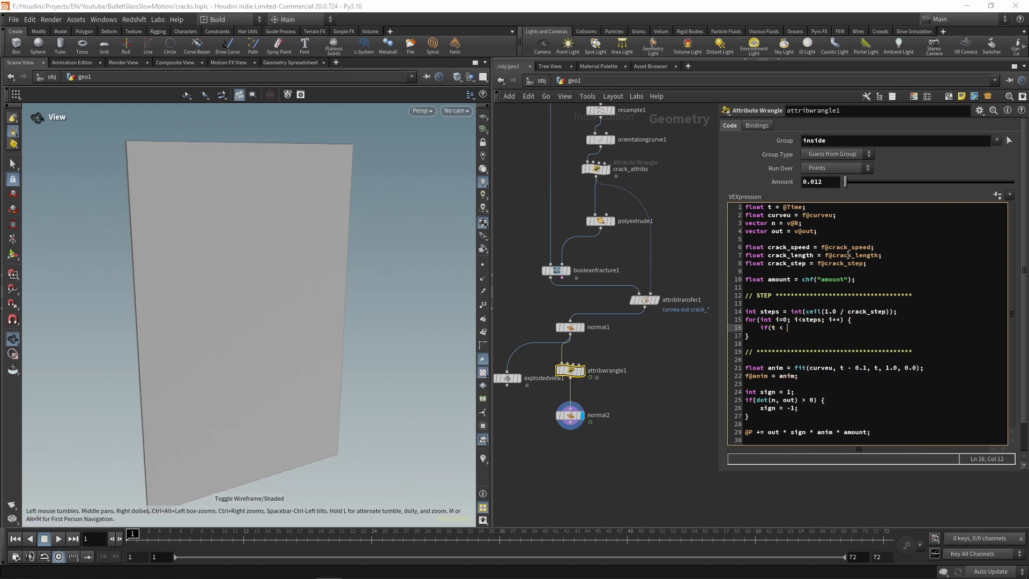
pyautogui.write('()) {}')
pyautogui.press('Return')
pyautogui.press('Up')
pyautogui.press('Right')
pyautogui.press('Right')
pyautogui.press('Right')
pyautogui.press('Right')
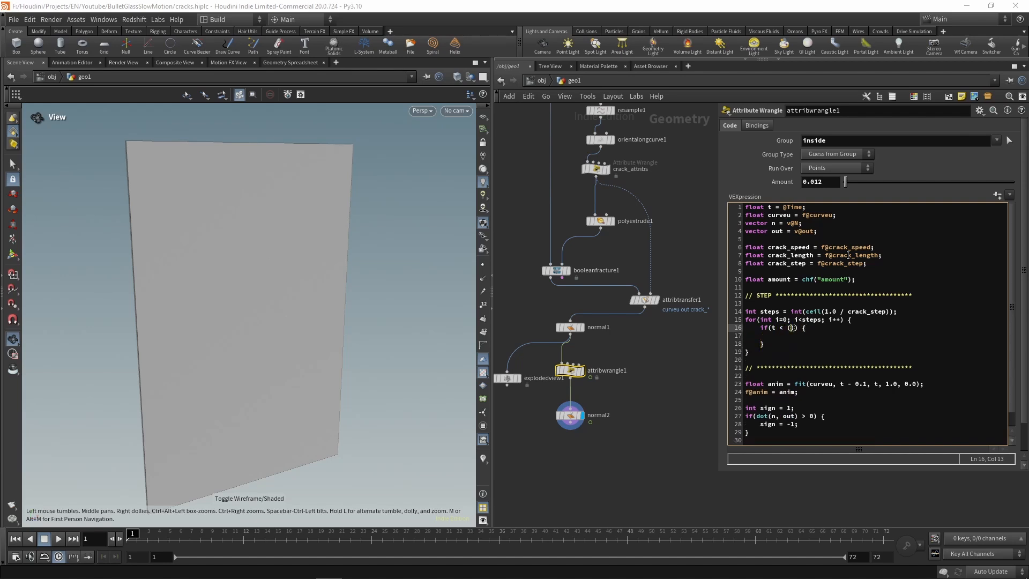
pyautogui.write('crack_step * i')
pyautogui.press('Escape')
# Step: Fill the if block with t = crack_step * (i - 1); followed by break;
pyautogui.press('Down')
pyautogui.write('t = crack_ste')
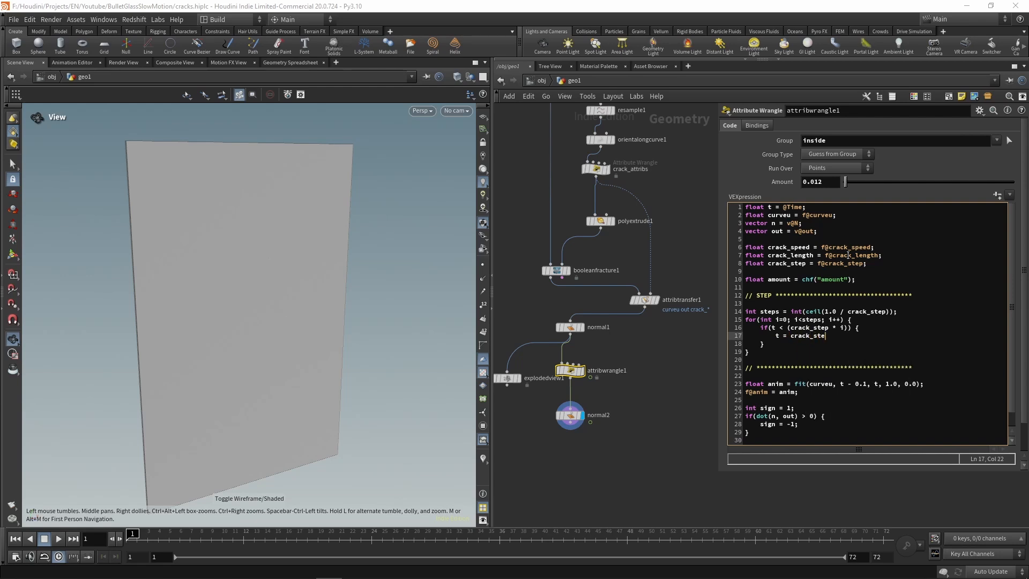
pyautogui.write('p * ()')
pyautogui.press('Left')
pyautogui.write('i - 1')
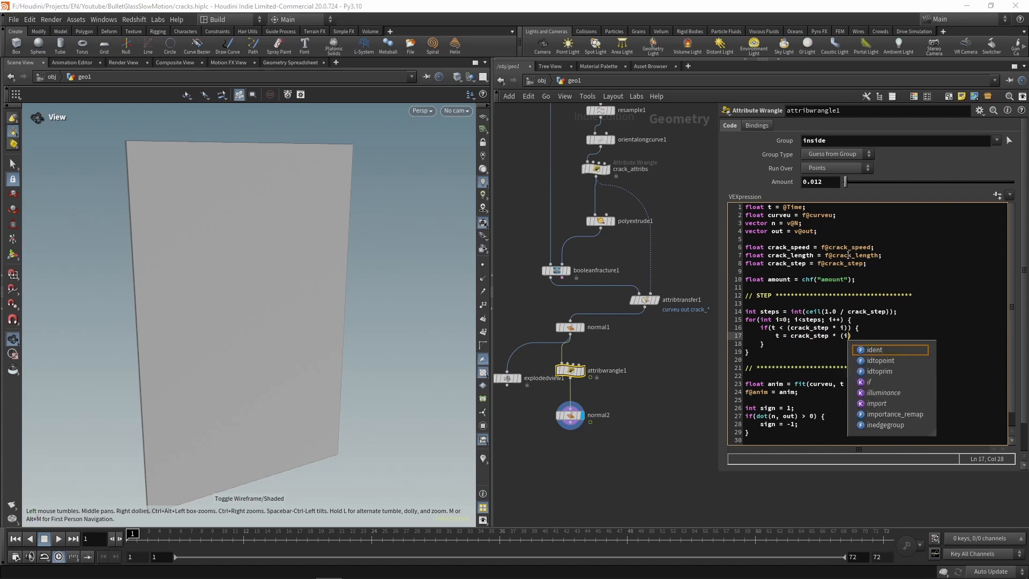
pyautogui.press('Right')
pyautogui.write(';')
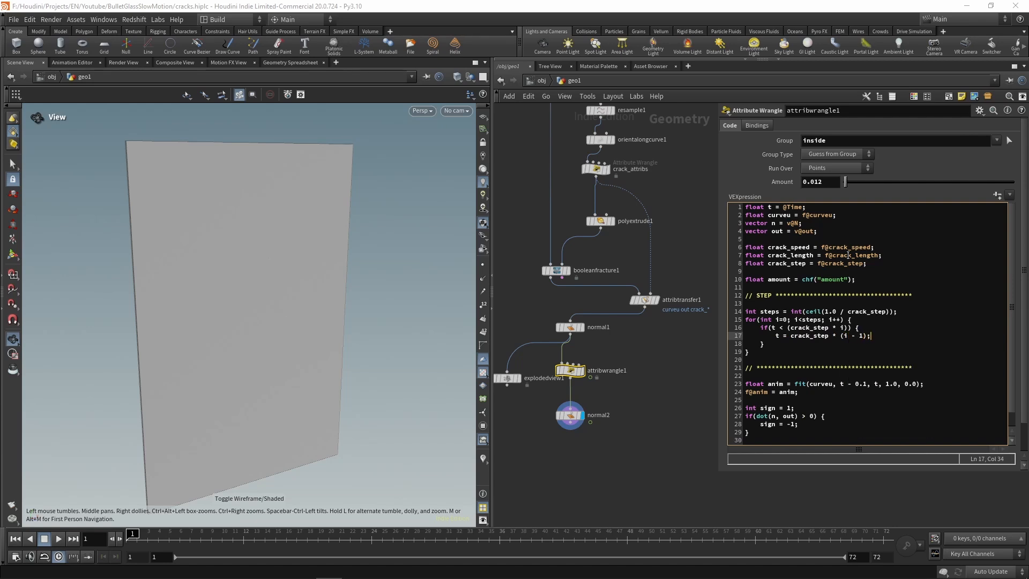
pyautogui.press('Return')
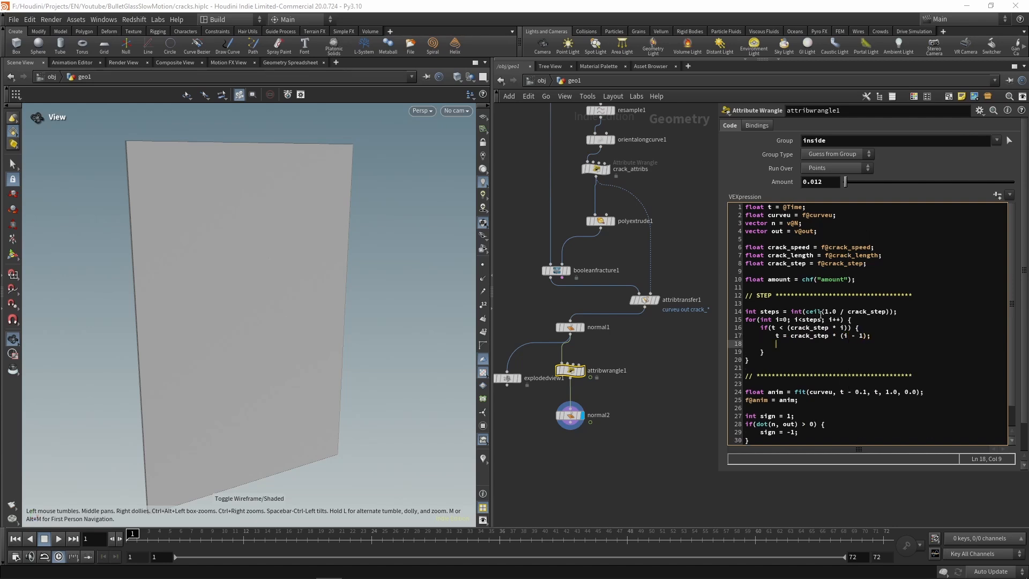
pyautogui.write('break;')
# Step: Switch to the Sketchpad browser window and draw a rising staircase line with a diagonal across it, retracing the two lower horizontal treads
pyautogui.moveTo(1028, 102); pyautogui.dragTo(416, 57)
pyautogui.moveTo(217, 352)
pyautogui.mouseDown()
pyautogui.moveTo(324, 358)
pyautogui.moveTo(324, 263)
pyautogui.moveTo(358, 246)
pyautogui.moveTo(457, 248)
pyautogui.moveTo(453, 152)
pyautogui.moveTo(585, 141)
pyautogui.mouseUp()
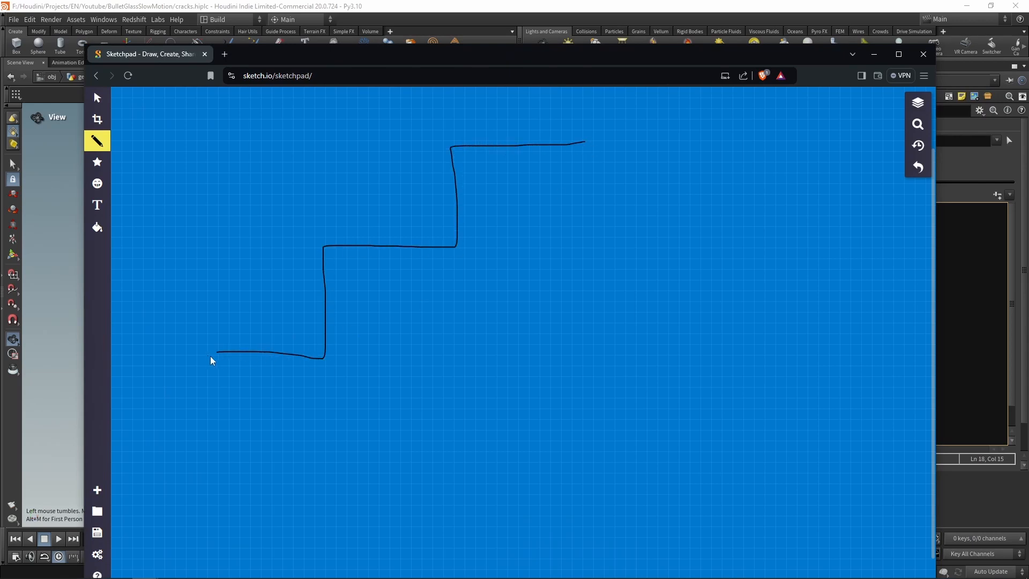
pyautogui.moveTo(178, 385); pyautogui.dragTo(476, 123)
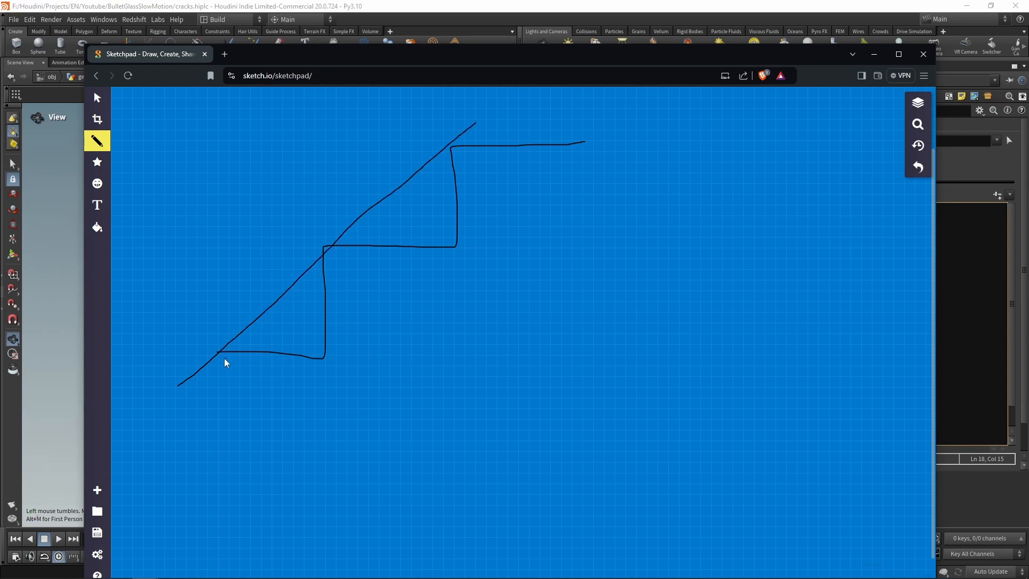
pyautogui.moveTo(218, 357)
pyautogui.mouseDown()
pyautogui.moveTo(330, 360)
pyautogui.moveTo(248, 361)
pyautogui.moveTo(316, 361)
pyautogui.mouseUp()
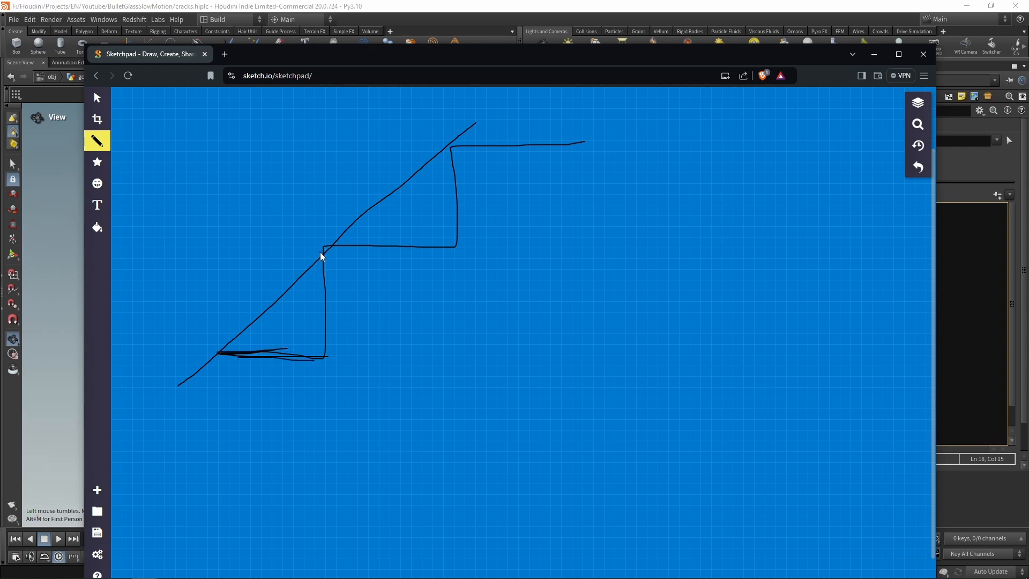
pyautogui.moveTo(323, 253); pyautogui.dragTo(455, 248)
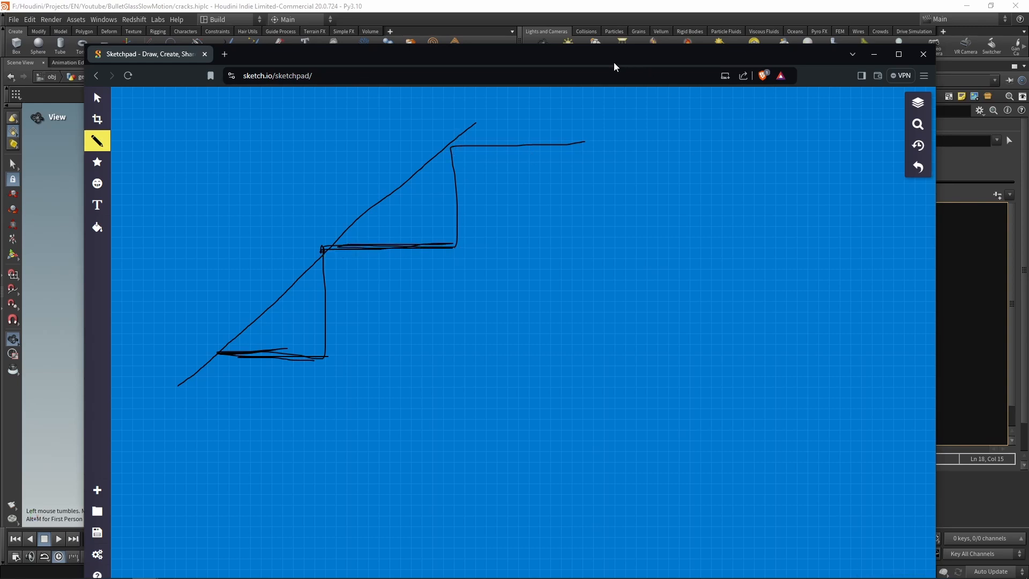
# Step: Move the sketch window away to return to Houdini and play the animation to check the stepped crack growth
pyautogui.moveTo(607, 55); pyautogui.dragTo(1028, 108)
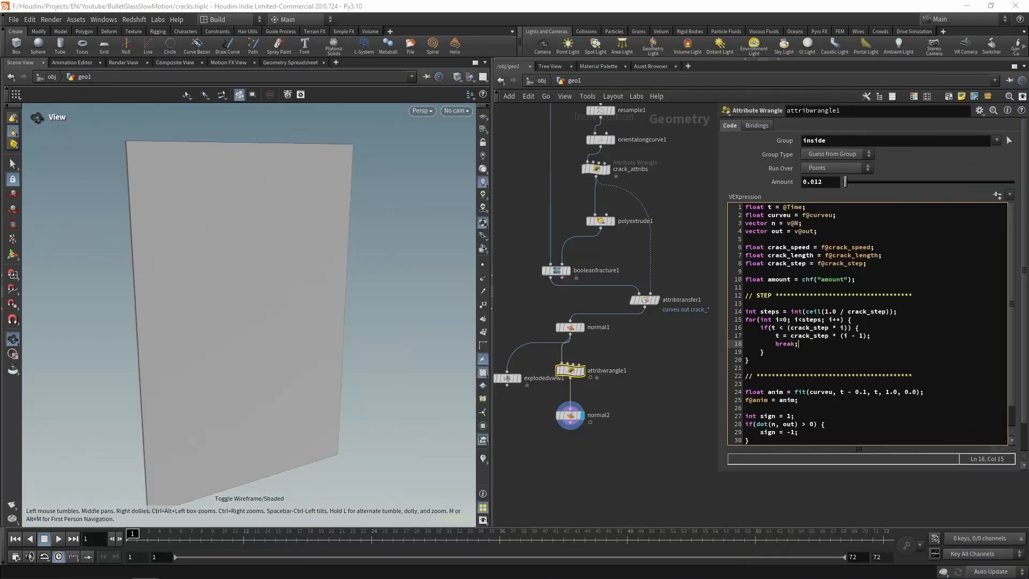
pyautogui.click(796, 369)
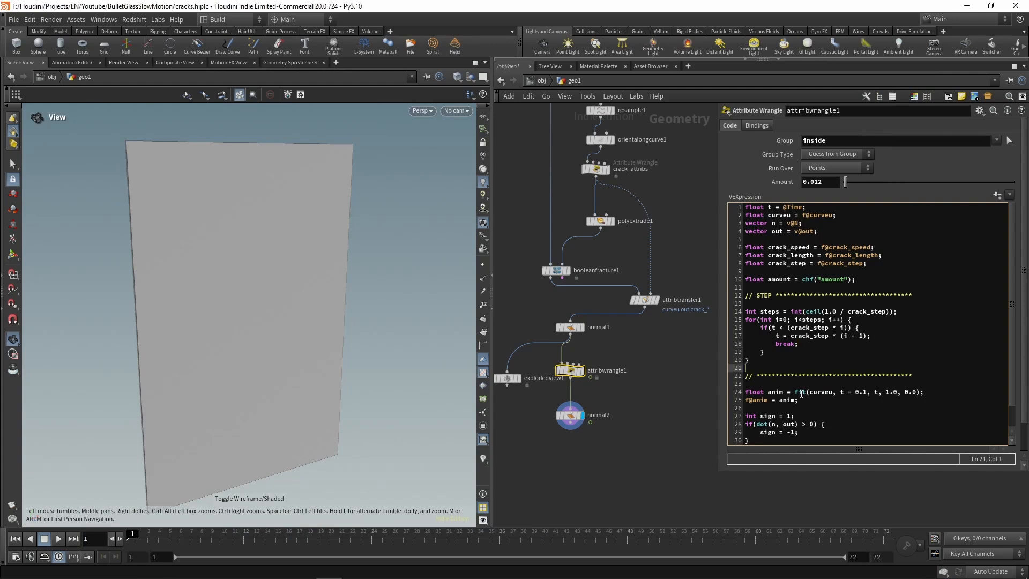
pyautogui.click(635, 432)
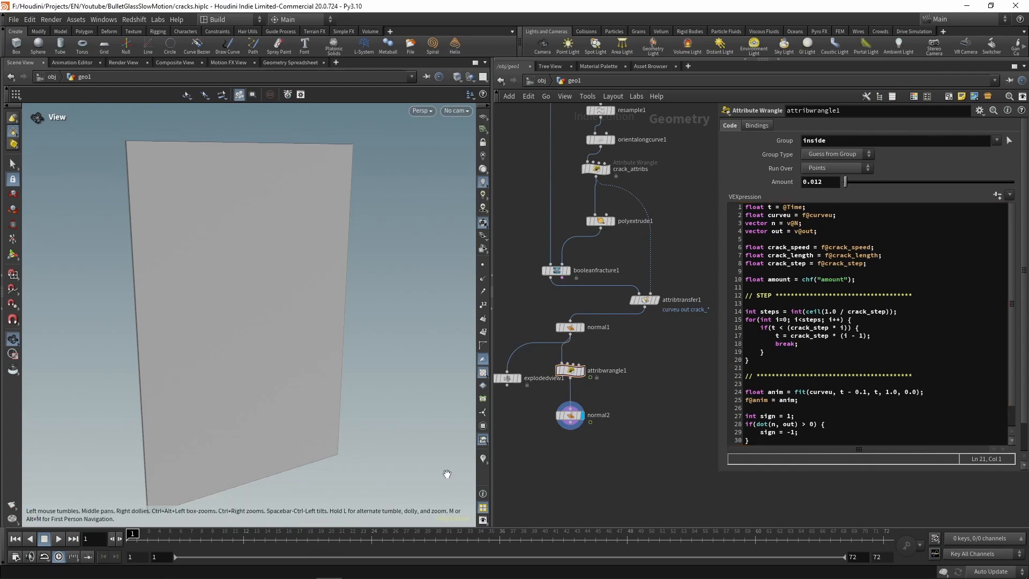
pyautogui.click(59, 539)
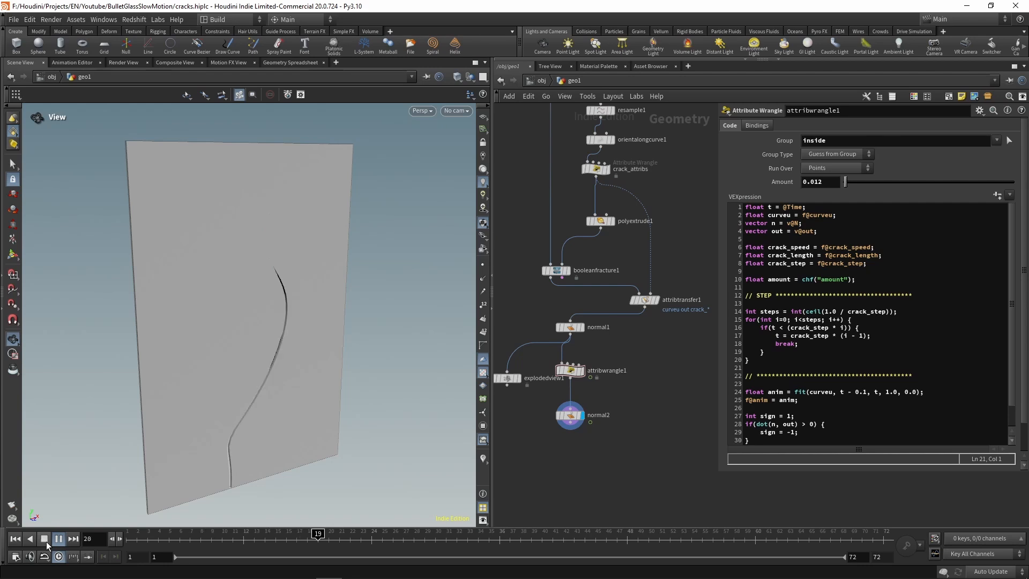
pyautogui.click(46, 542)
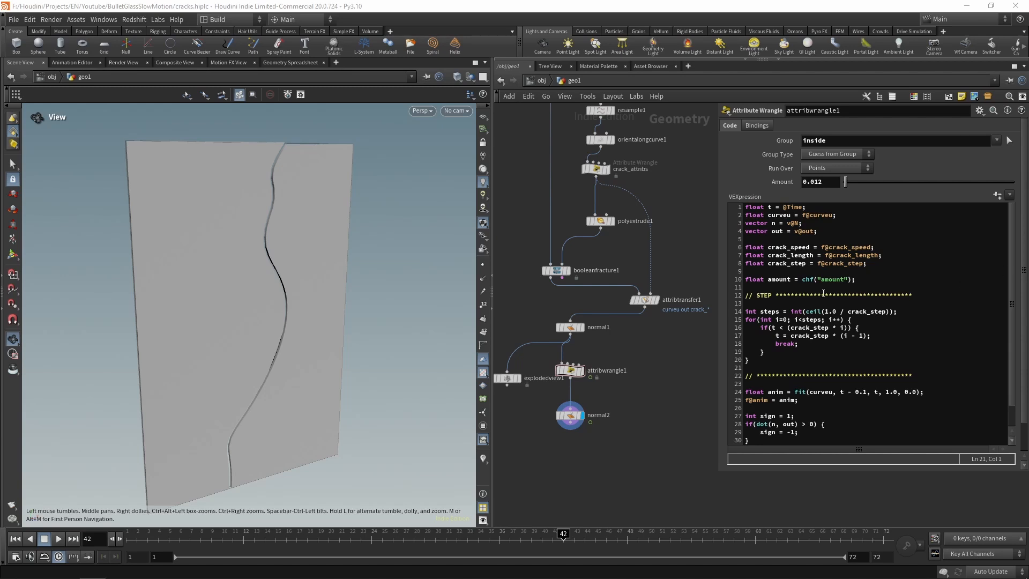
# Step: Above the STEP section of the wrangle code, add a // SPEED comment header followed by a row of asterisks
pyautogui.click(795, 291)
pyautogui.press('Return')
pyautogui.press('Return')
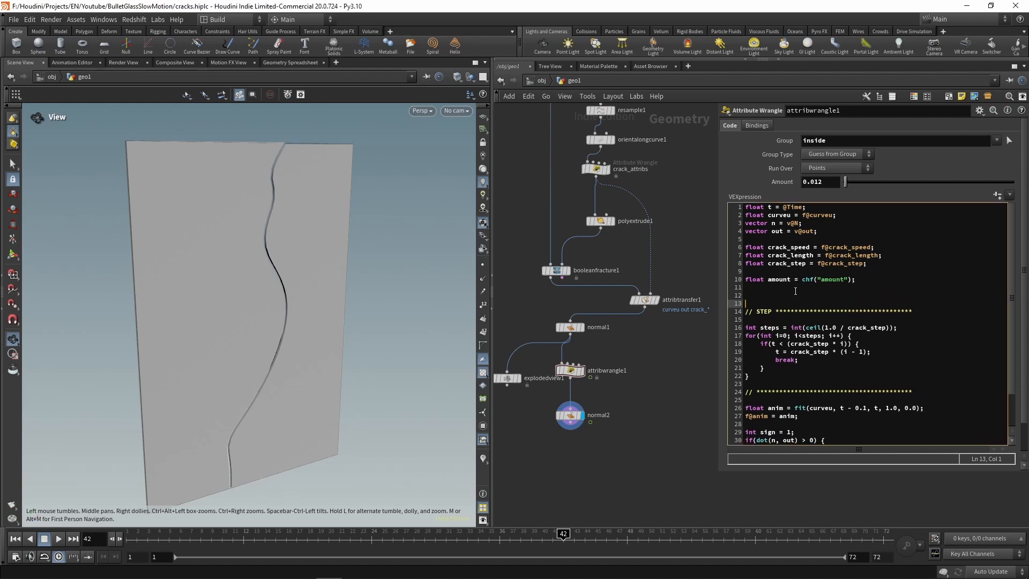
pyautogui.press('Up')
pyautogui.write('// SPEED **********************************')
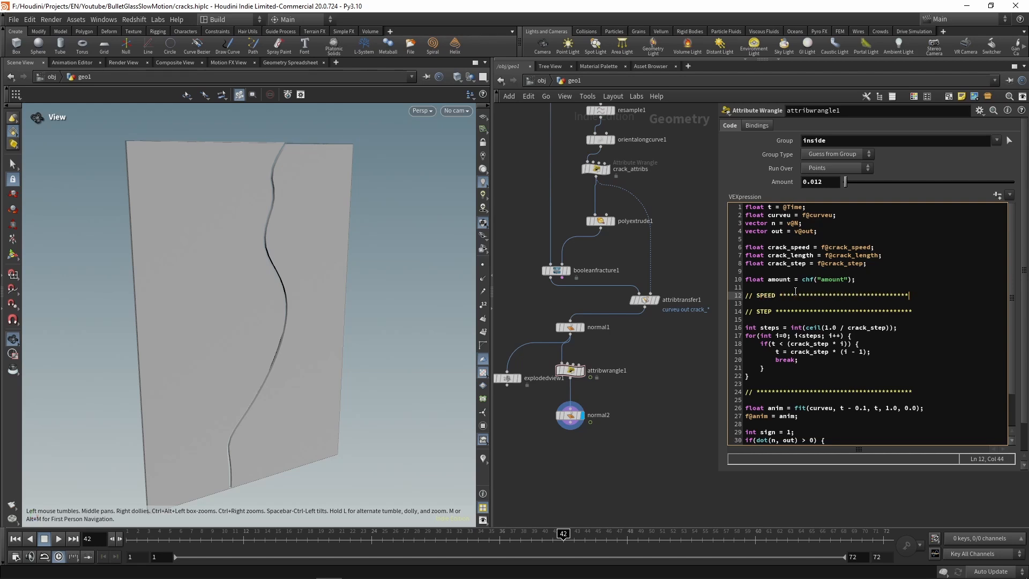
# Step: Close the SPEED section with a copy of the asterisk comment line that ends the STEP section
pyautogui.press('Return')
pyautogui.press('Return')
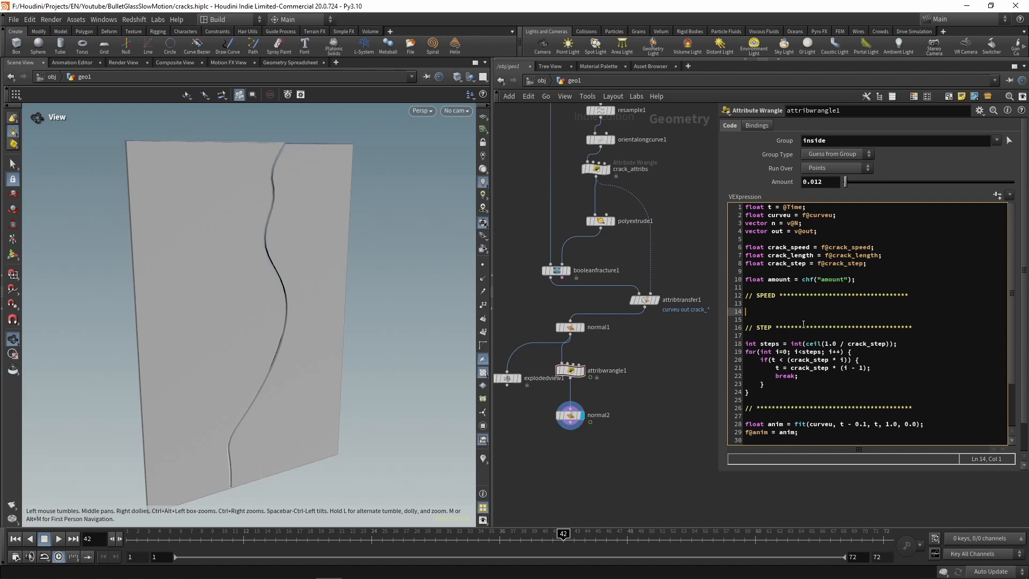
pyautogui.moveTo(918, 407); pyautogui.dragTo(745, 408)
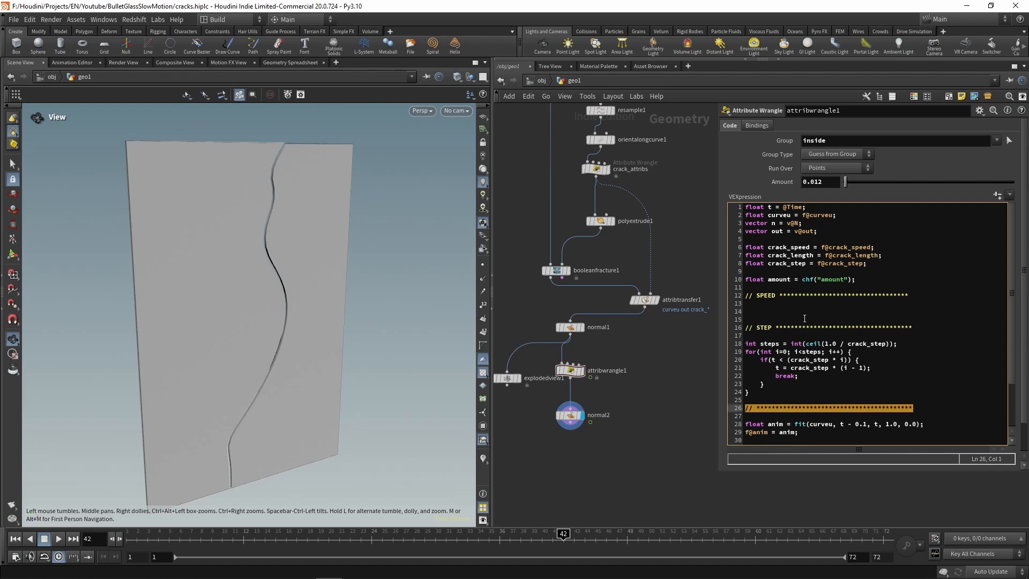
pyautogui.hotkey('ctrl', 'c')
pyautogui.click(766, 312)
pyautogui.hotkey('ctrl', 'v')
pyautogui.press('Up')
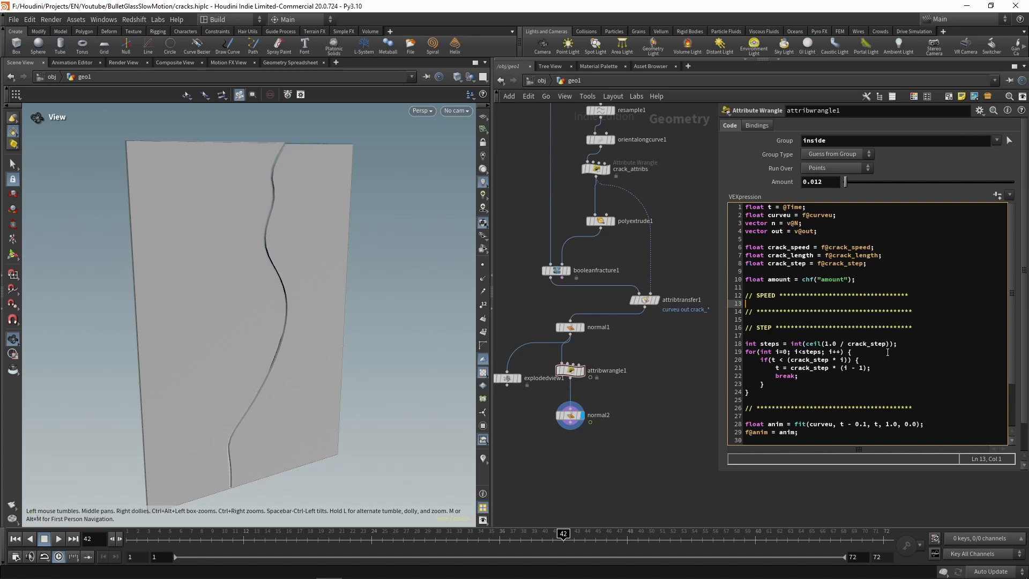
# Step: Inside the SPEED section, add the line t *= crack_speed;
pyautogui.write('t *')
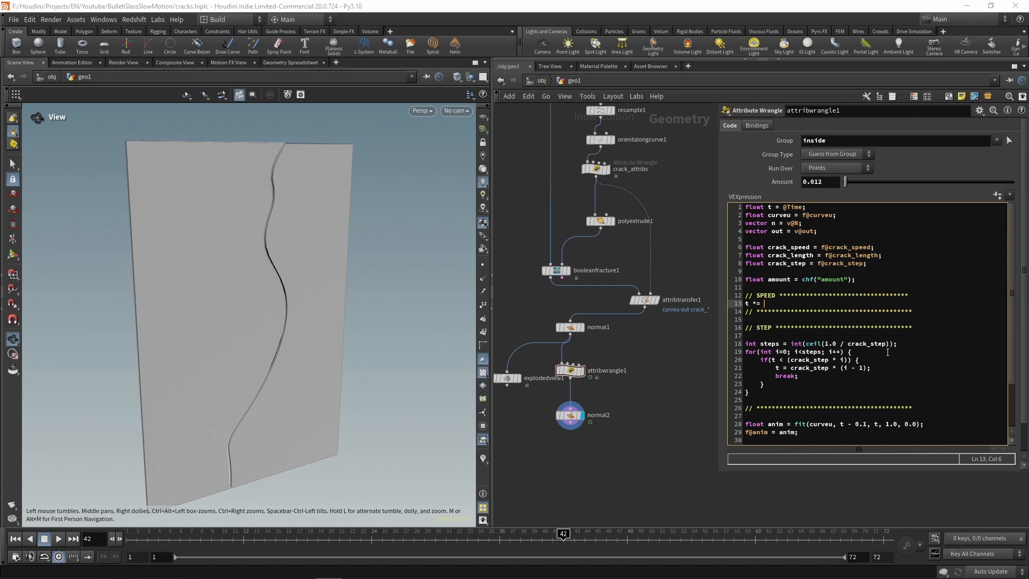
pyautogui.write('= crack_speed;')
# Step: Replay the animation from the first frame and inspect the points' crack_speed attribute values
pyautogui.click(16, 539)
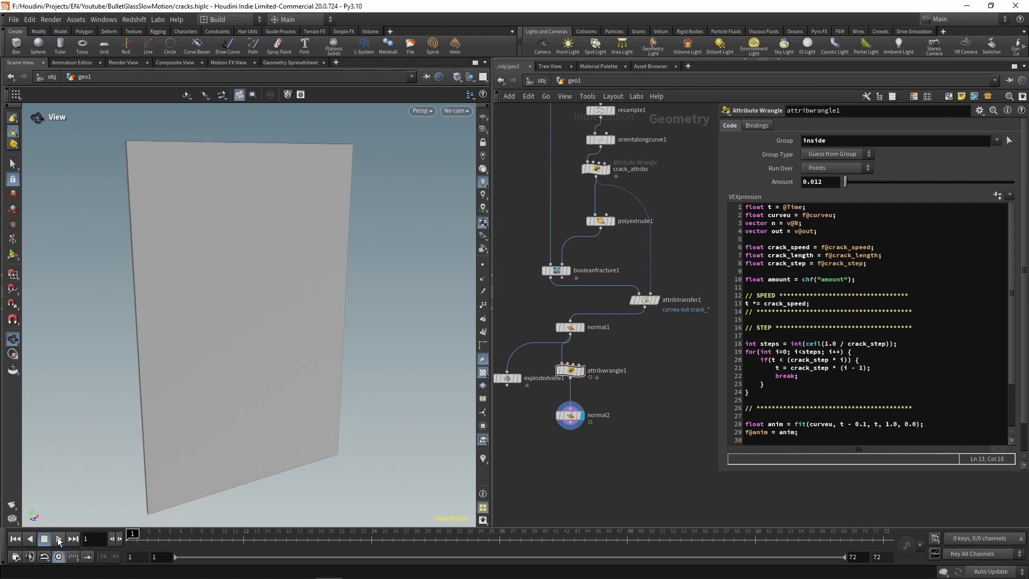
pyautogui.click(59, 539)
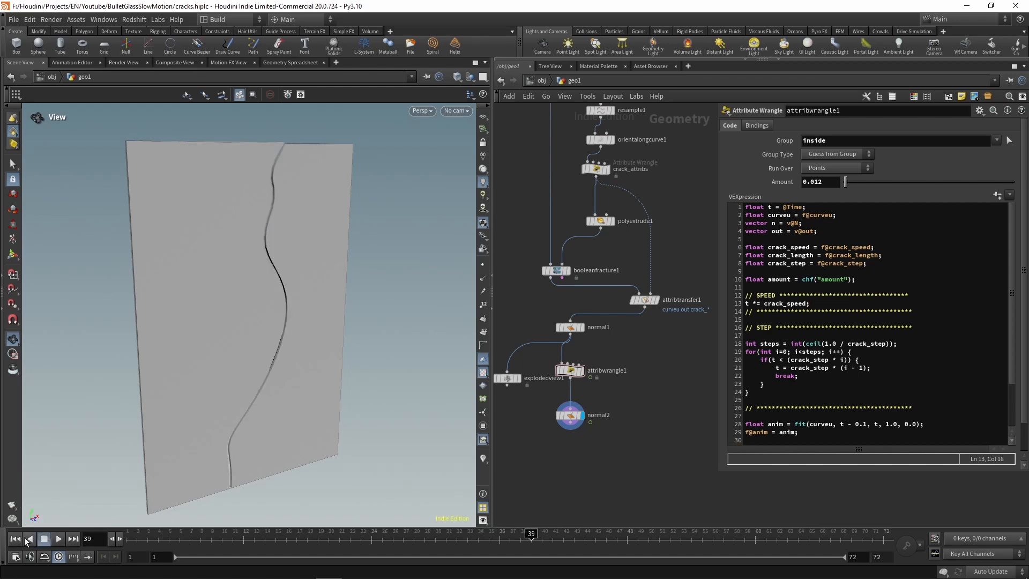
pyautogui.click(24, 538)
pyautogui.click(294, 63)
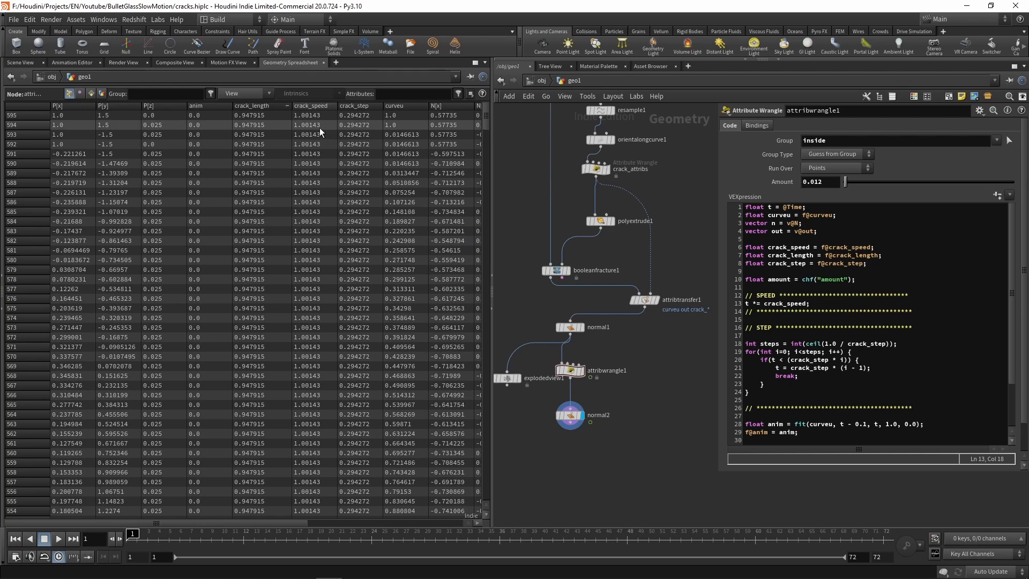
pyautogui.click(20, 62)
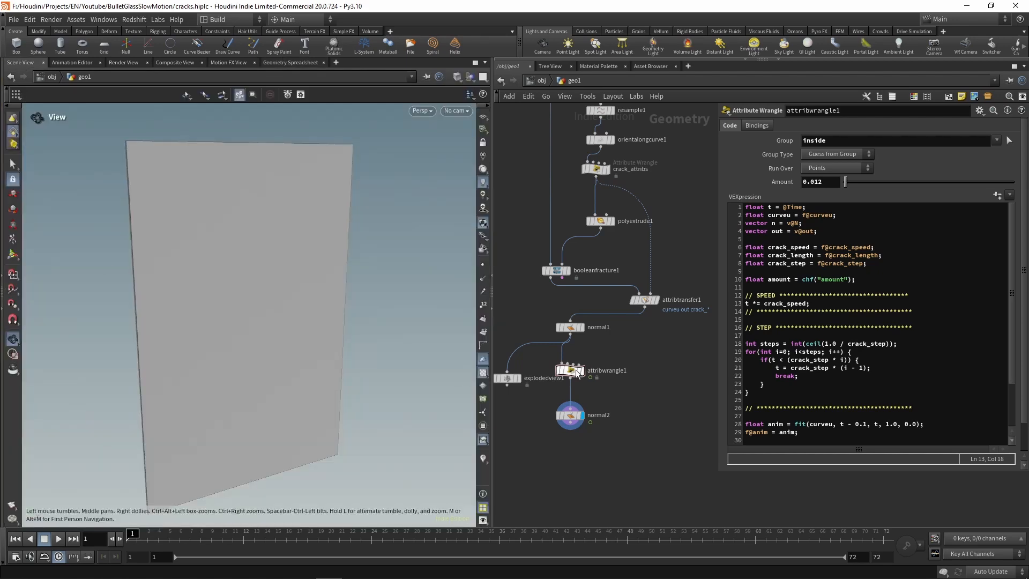
# Step: Remove the blank lines after the STEP header and before its closing comment line
pyautogui.click(794, 336)
pyautogui.press('BackSpace')
pyautogui.click(762, 392)
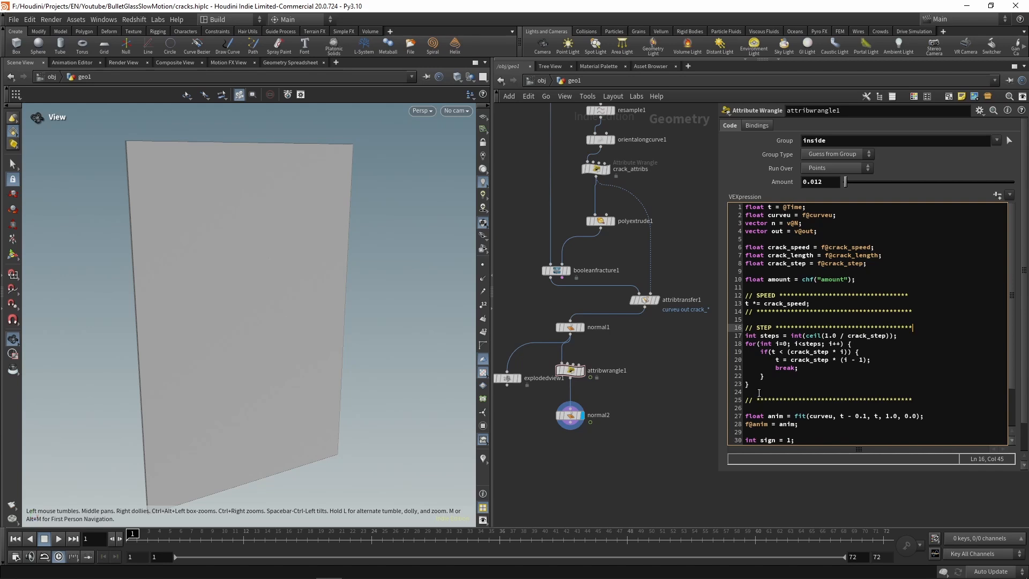
pyautogui.press('BackSpace')
# Step: Duplicate the SPEED section below the STEP section and retitle the copy's header LENGTH
pyautogui.scroll(-3, 828, 363)
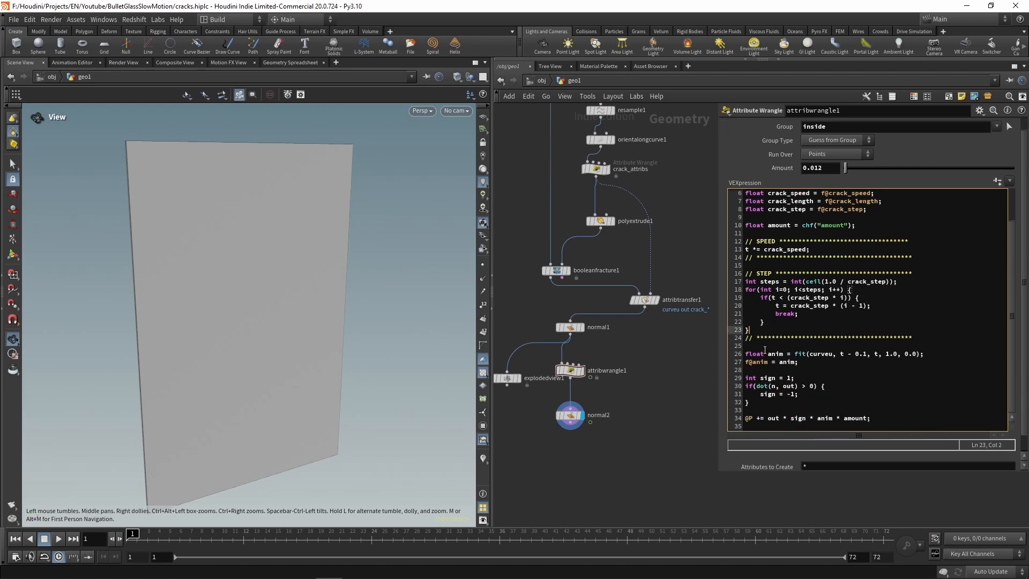
pyautogui.moveTo(936, 258); pyautogui.dragTo(669, 240)
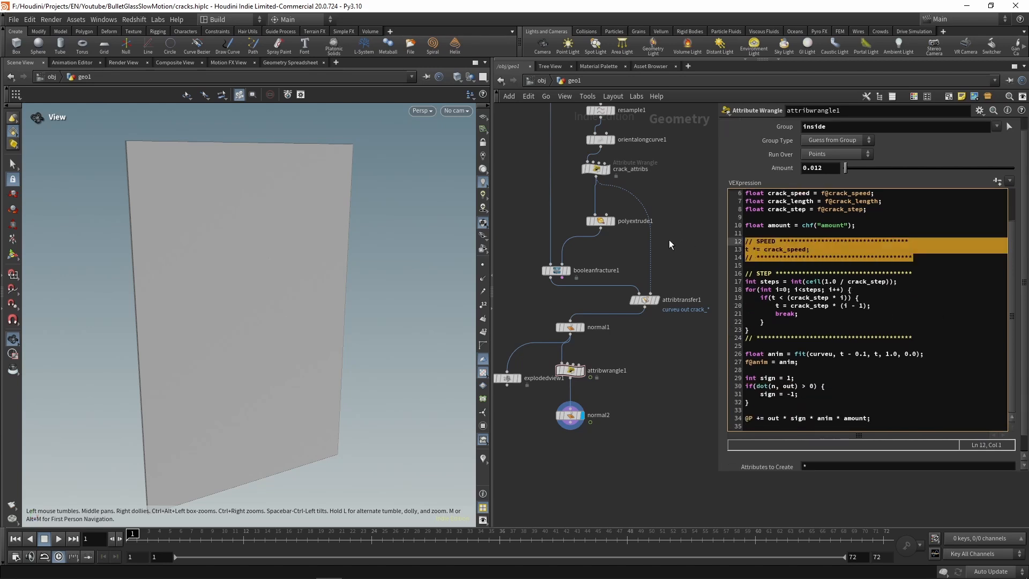
pyautogui.click(769, 348)
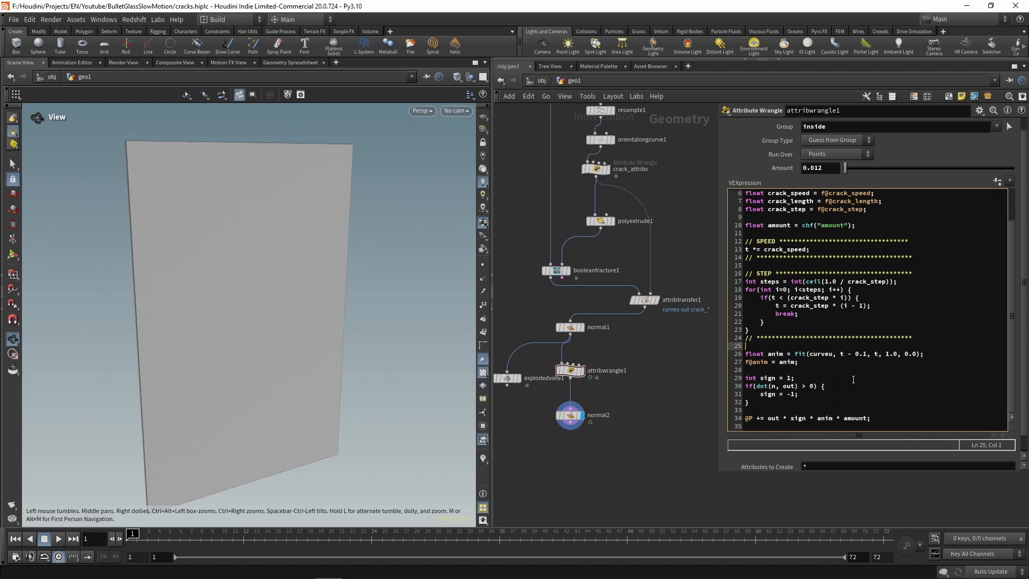
pyautogui.press('Return')
pyautogui.press('Return')
pyautogui.press('Up')
pyautogui.hotkey('ctrl', 'v')
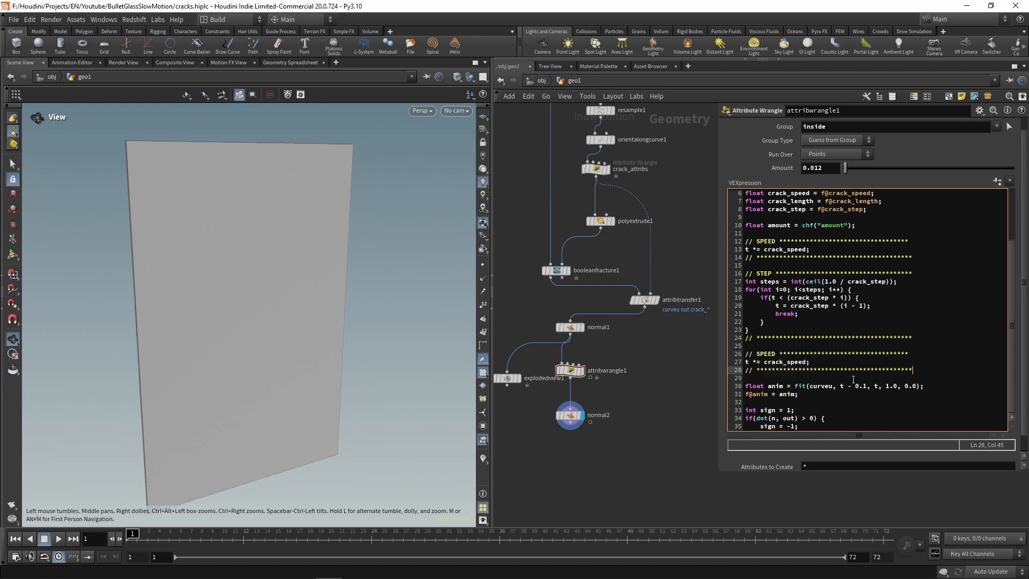
pyautogui.doubleClick(766, 353)
pyautogui.write('LENGTH')
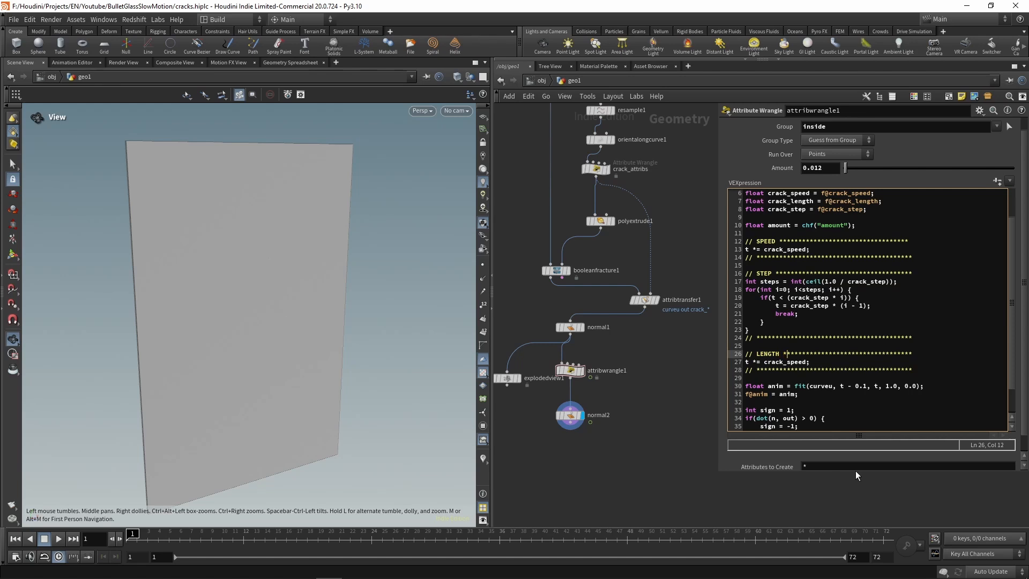
# Step: Replace the code line in the LENGTH section with t = clamp(t, 0.0, crack_length);
pyautogui.press('Down')
pyautogui.press('End')
pyautogui.hotkey('shift', 'Home')
pyautogui.press('BackSpace')
pyautogui.write('t = cla')
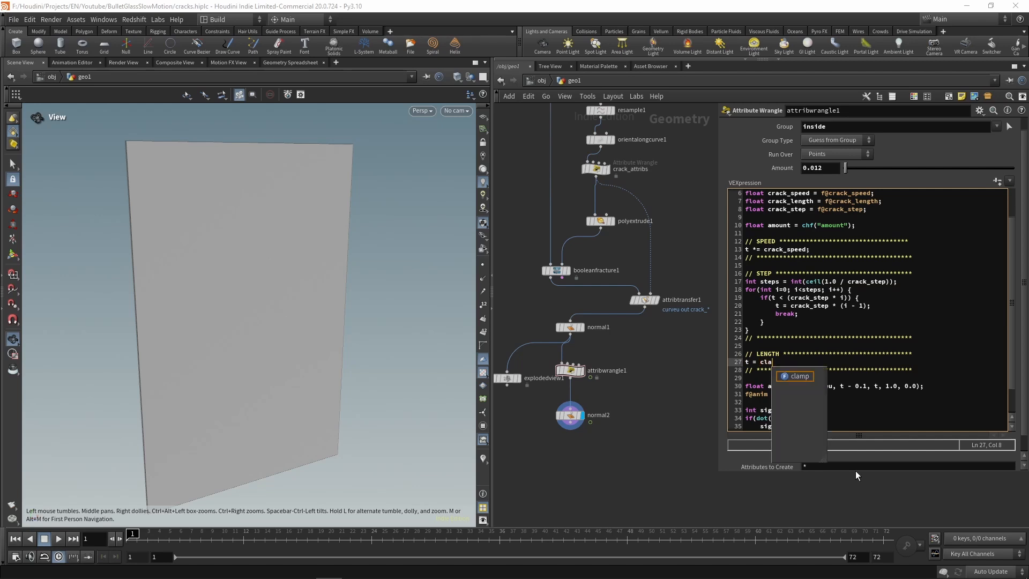
pyautogui.write('mp(')
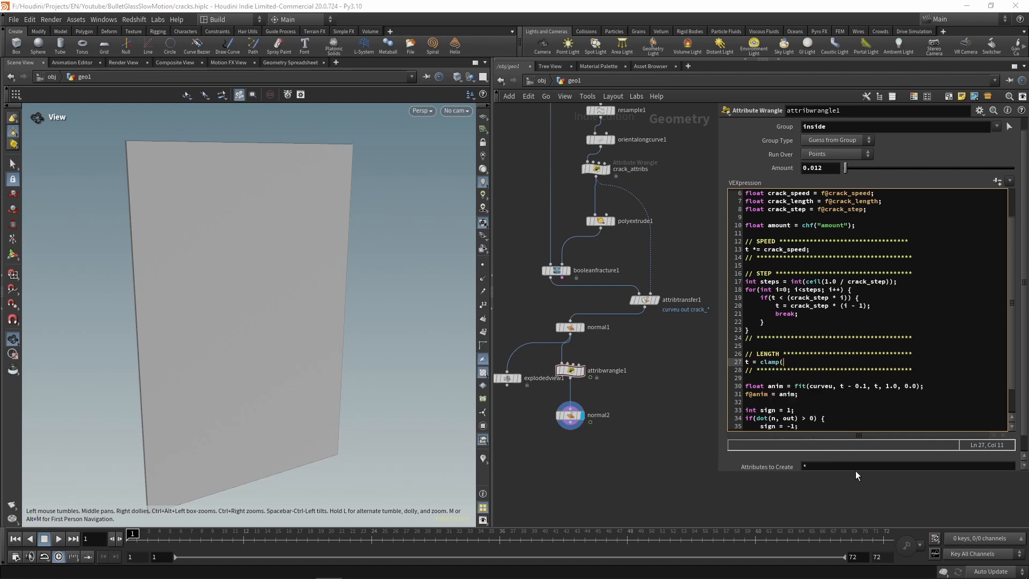
pyautogui.write('t, 0.0, crack_length);')
# Step: Inspect the crack_length attribute values and play the animation to check where the crack stops
pyautogui.click(290, 63)
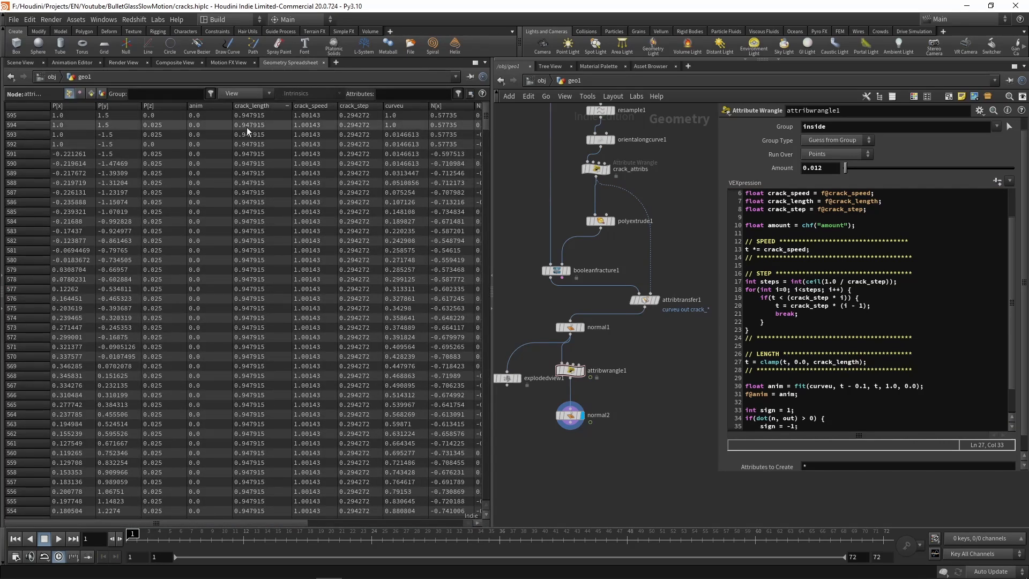
pyautogui.click(20, 63)
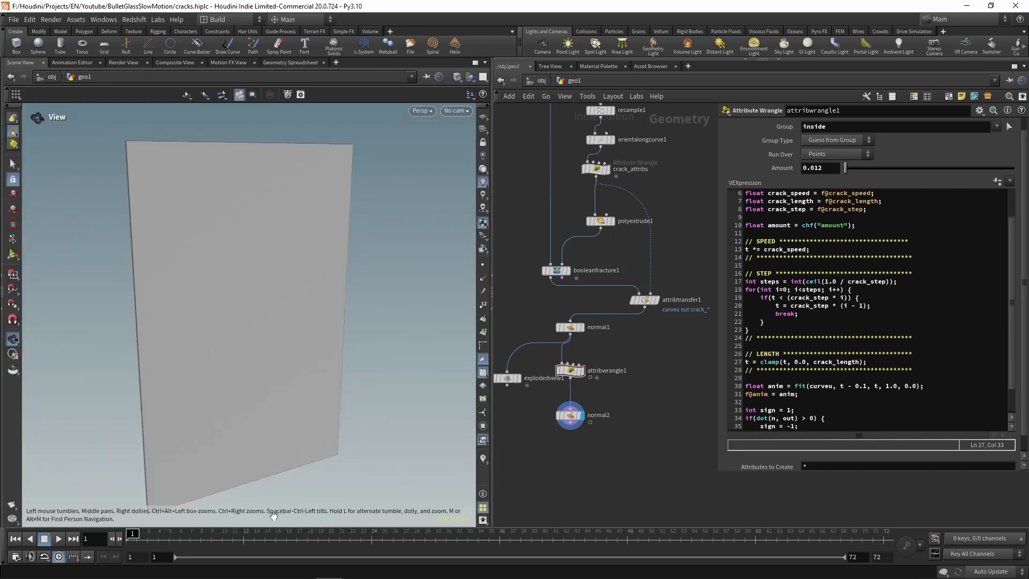
pyautogui.click(59, 539)
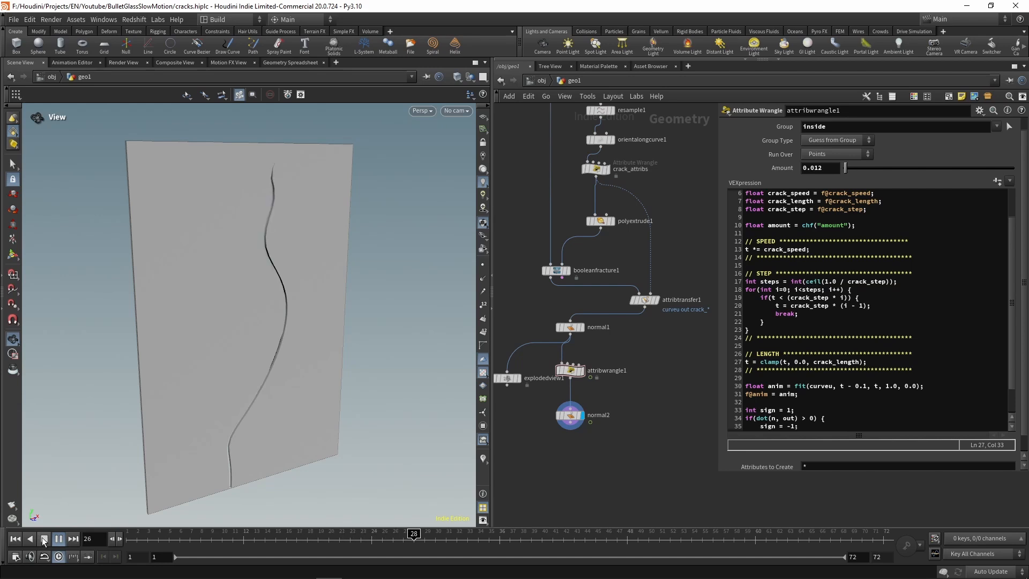
pyautogui.click(45, 539)
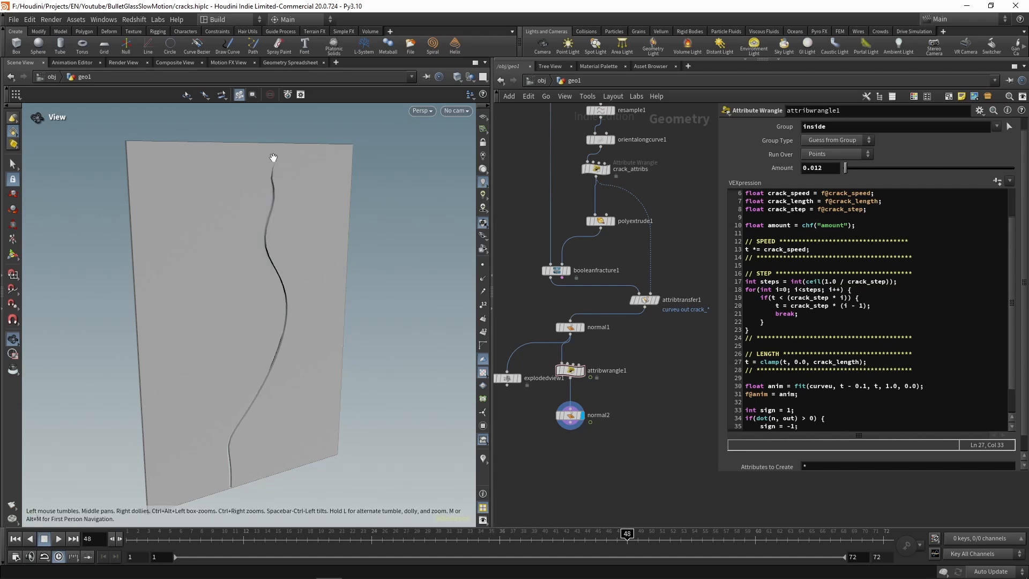
# Step: Create the Seed parameter for the crack_attribs wrangle's code and set it to 0.105
pyautogui.moveTo(675, 168); pyautogui.dragTo(678, 266, button='middle')
pyautogui.click(598, 266)
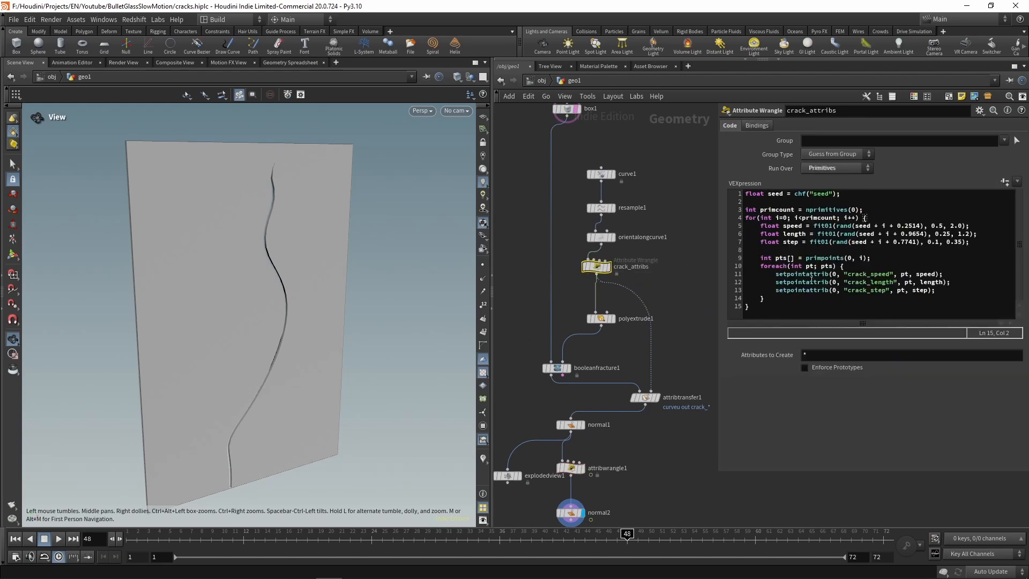
pyautogui.click(1004, 183)
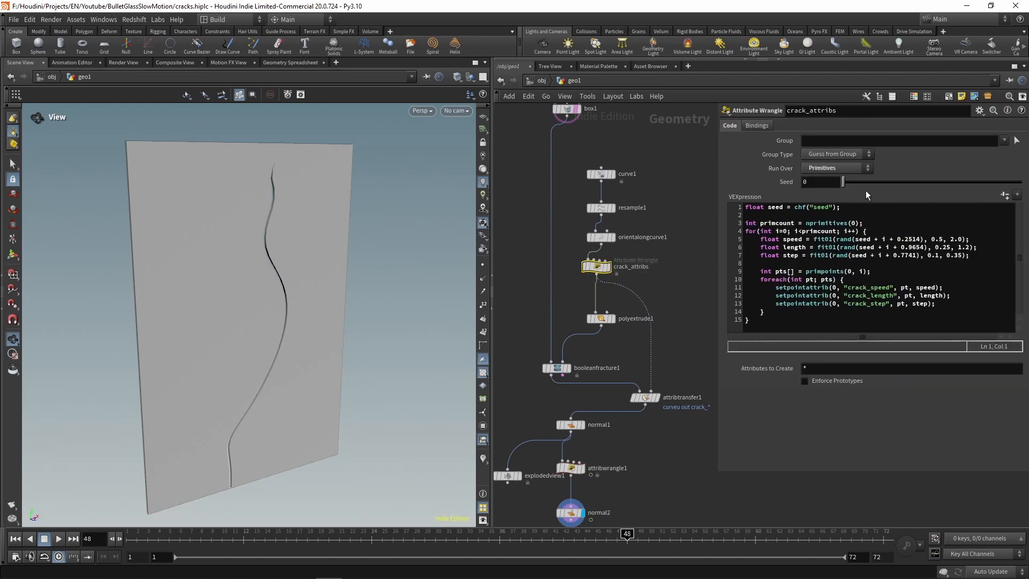
pyautogui.moveTo(843, 180); pyautogui.dragTo(862, 181)
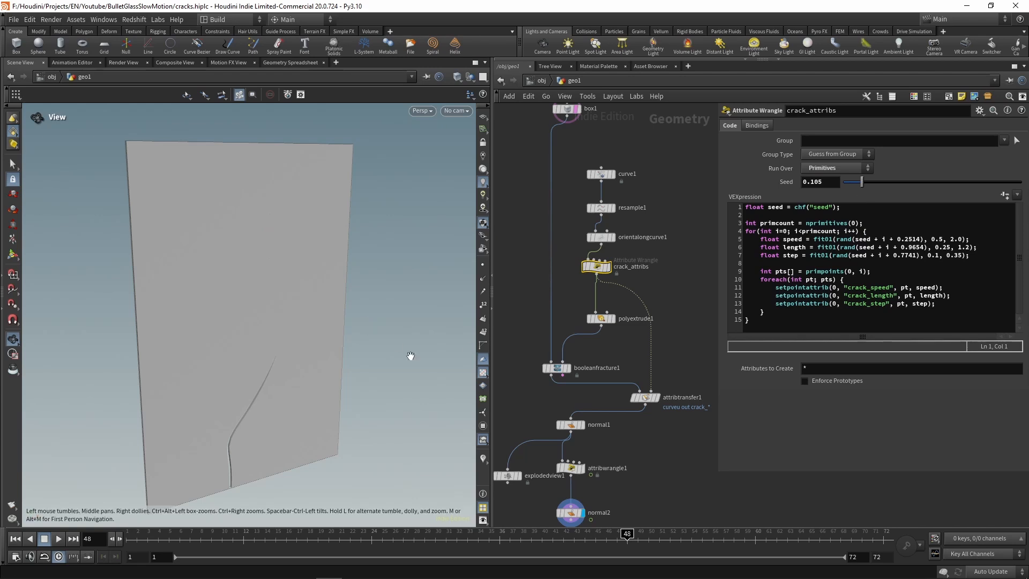
# Step: Go to frame 23 and inspect the crack attribute values of the crack_attribs node
pyautogui.moveTo(671, 478); pyautogui.dragTo(679, 369, button='middle')
pyautogui.moveTo(626, 538); pyautogui.dragTo(361, 534)
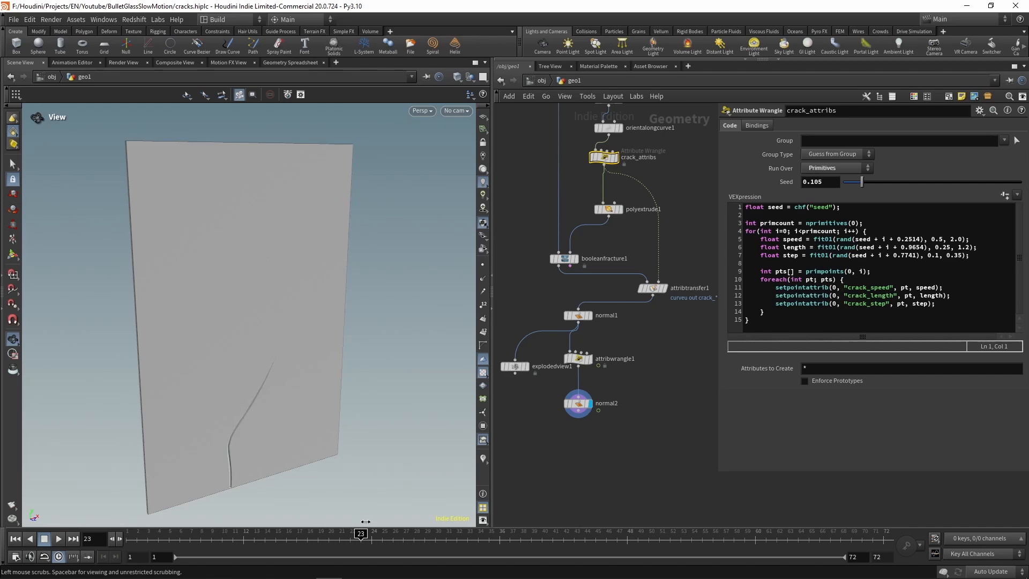
pyautogui.click(270, 63)
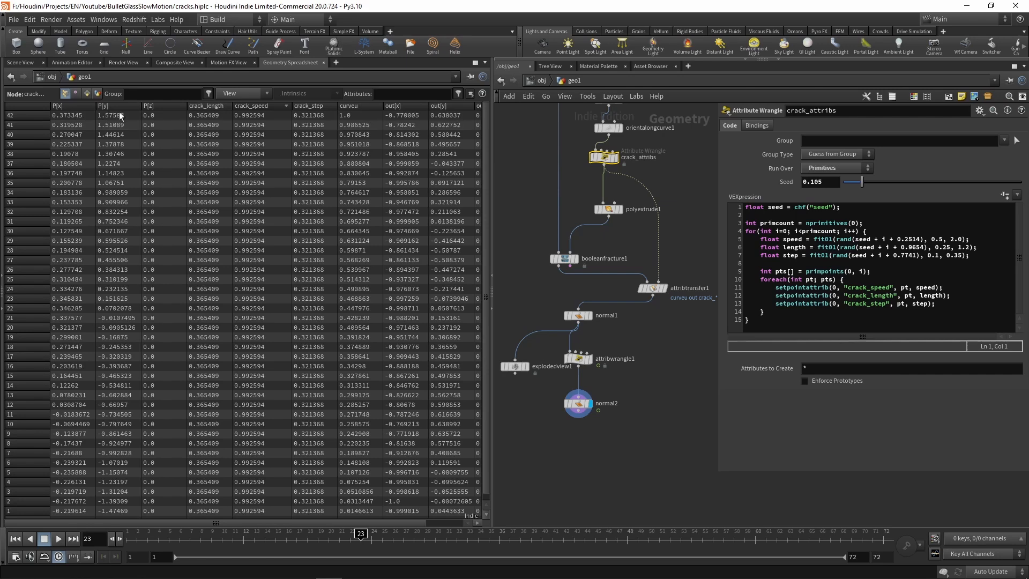
# Step: Set the crack_attribs seed to 0.166 and play the animation in the 3D view
pyautogui.moveTo(863, 182); pyautogui.dragTo(874, 186)
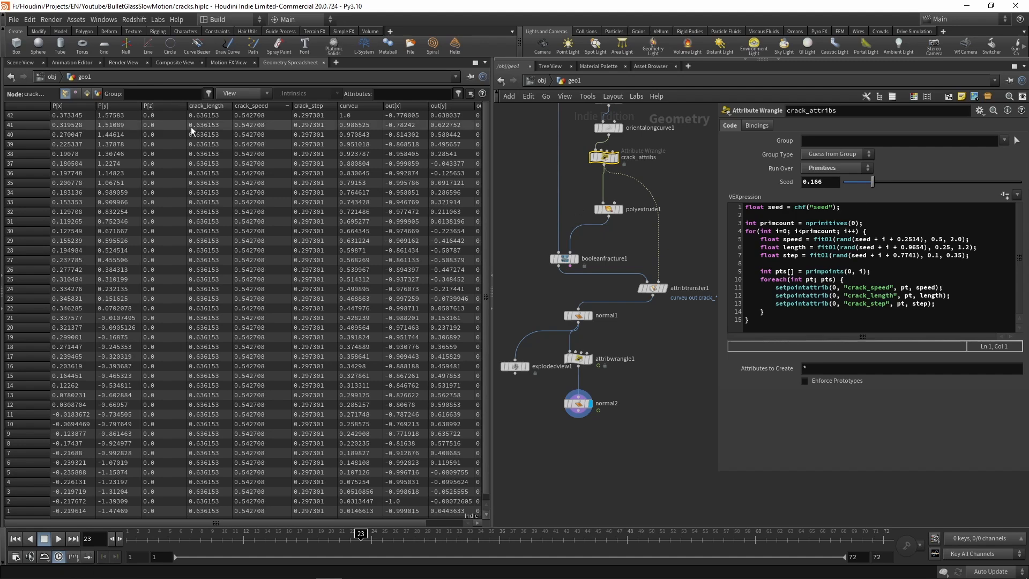
pyautogui.click(21, 62)
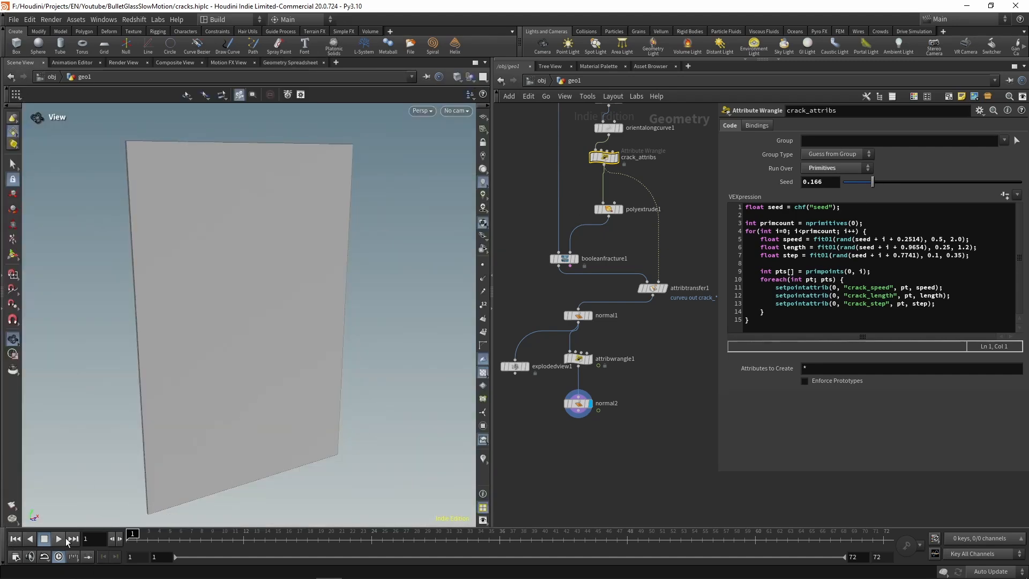
pyautogui.click(59, 539)
pyautogui.click(45, 542)
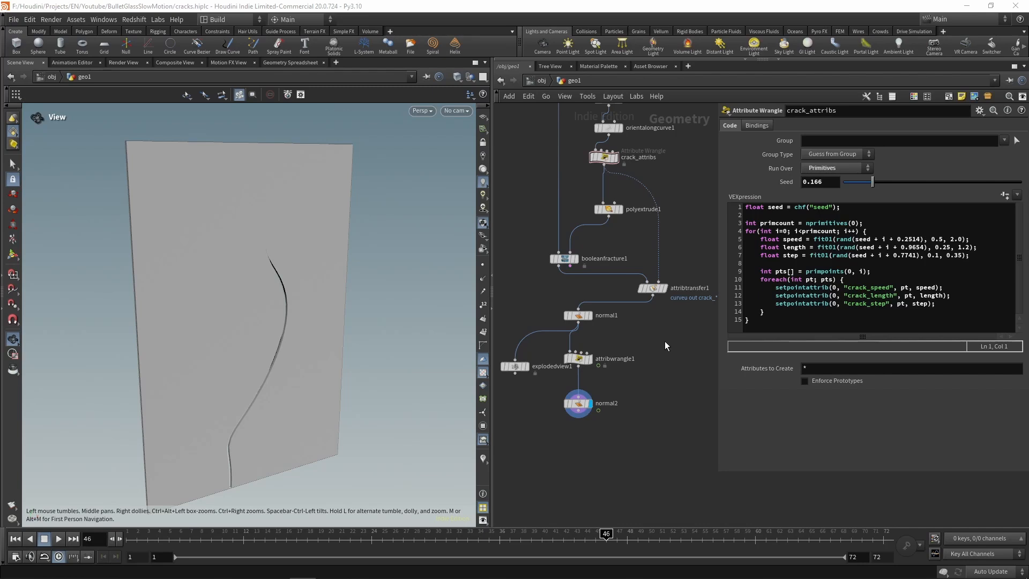
# Step: Add the line int start_frame = chi("start_frame"); at the beginning of the attribwrangle1 code
pyautogui.click(576, 360)
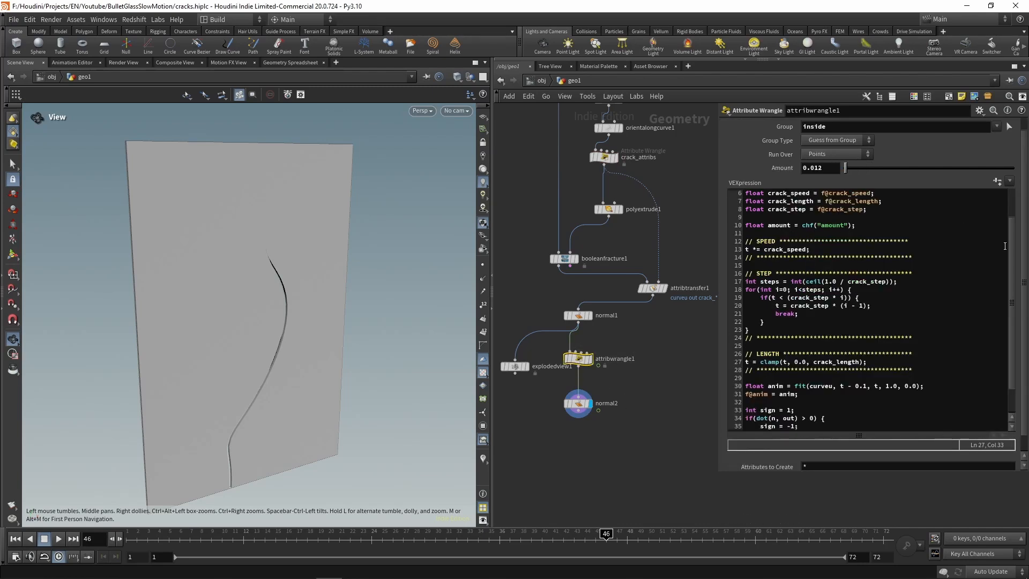
pyautogui.scroll(2, 1002, 236)
pyautogui.moveTo(841, 195); pyautogui.dragTo(709, 190)
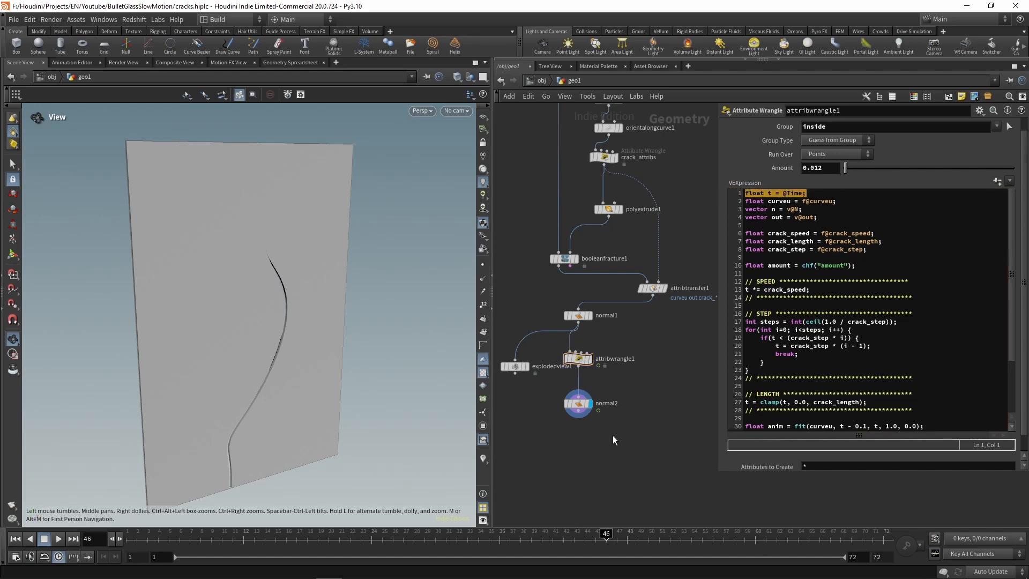
pyautogui.click(779, 226)
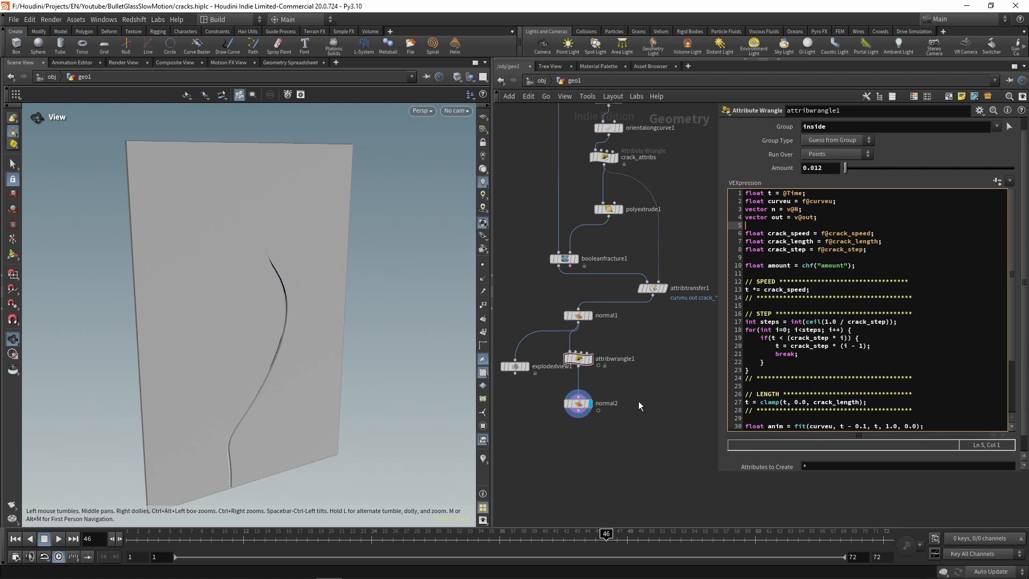
pyautogui.click(881, 199)
pyautogui.click(745, 207)
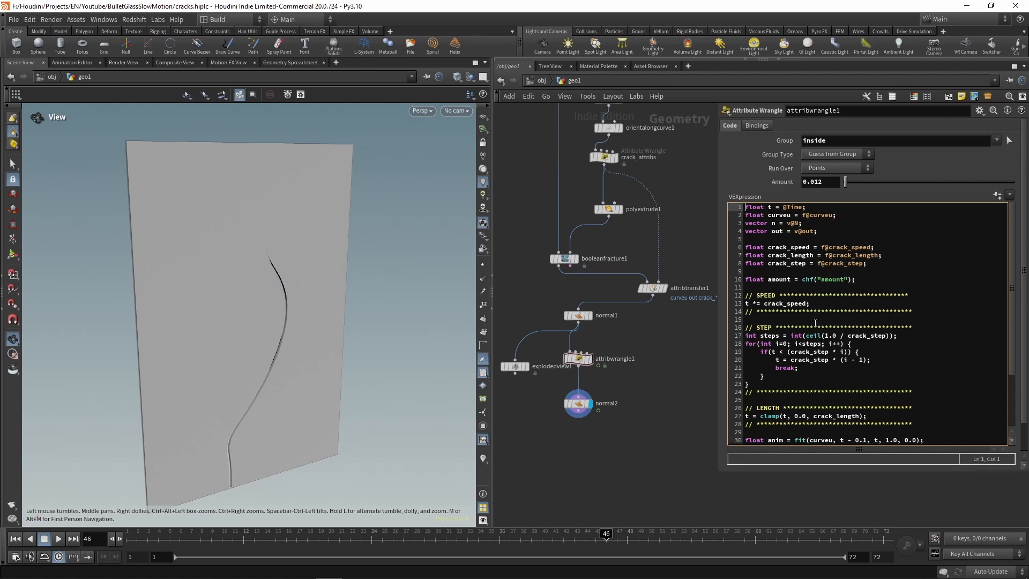
pyautogui.press('Return')
pyautogui.press('Return')
pyautogui.press('Up')
pyautogui.press('Up')
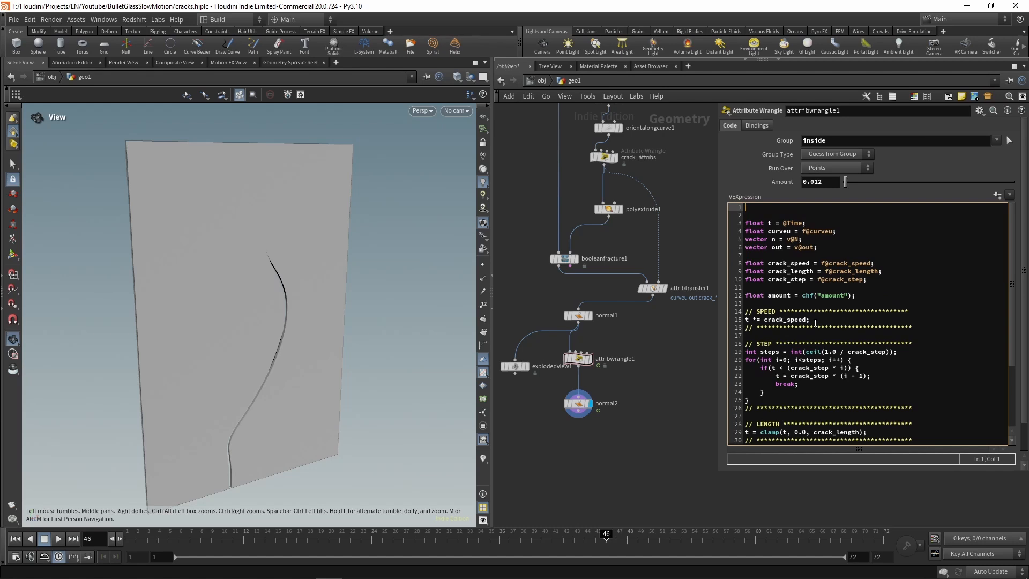
pyautogui.write('int start')
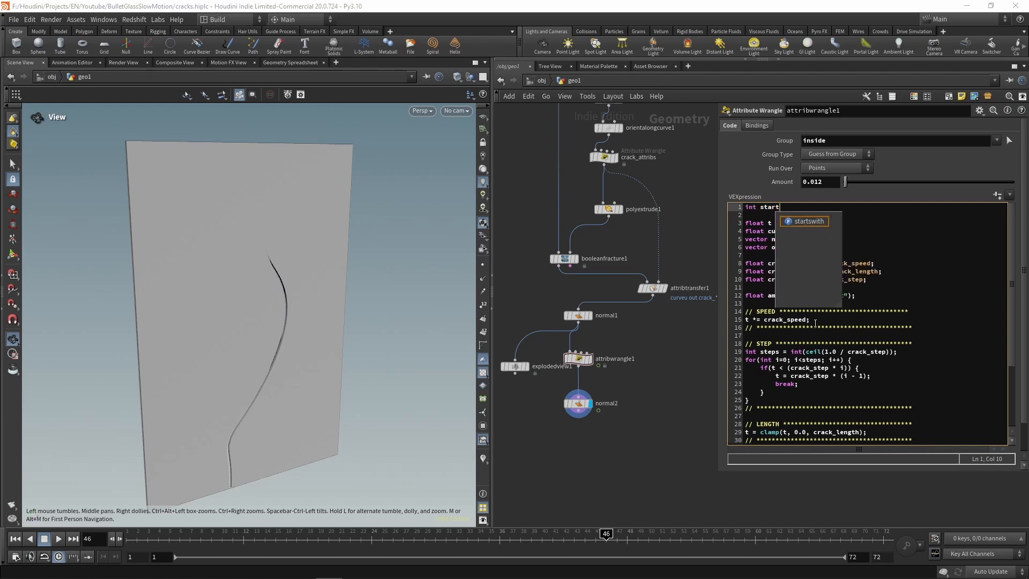
pyautogui.write('_frame =')
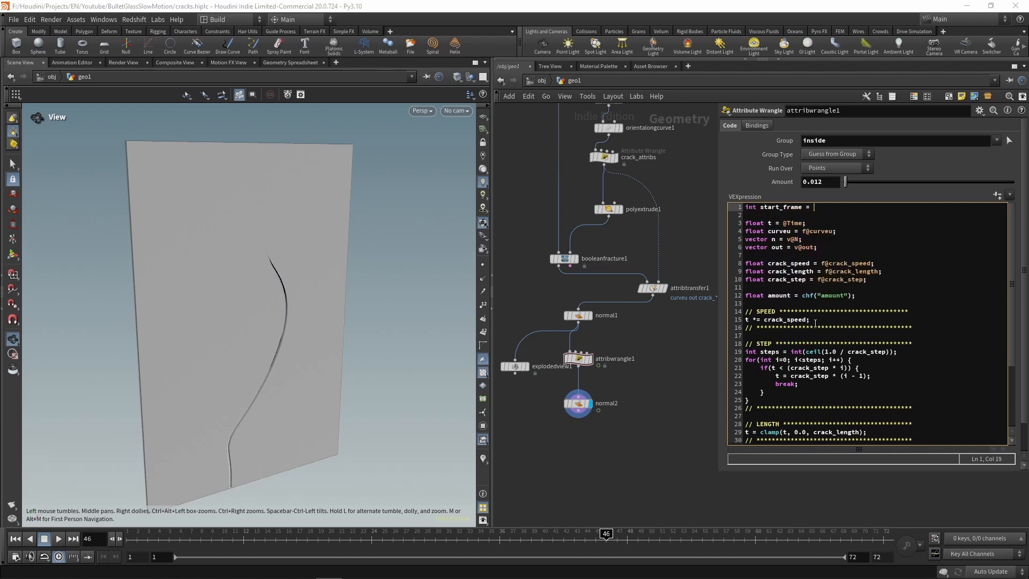
pyautogui.write(' chi("sta')
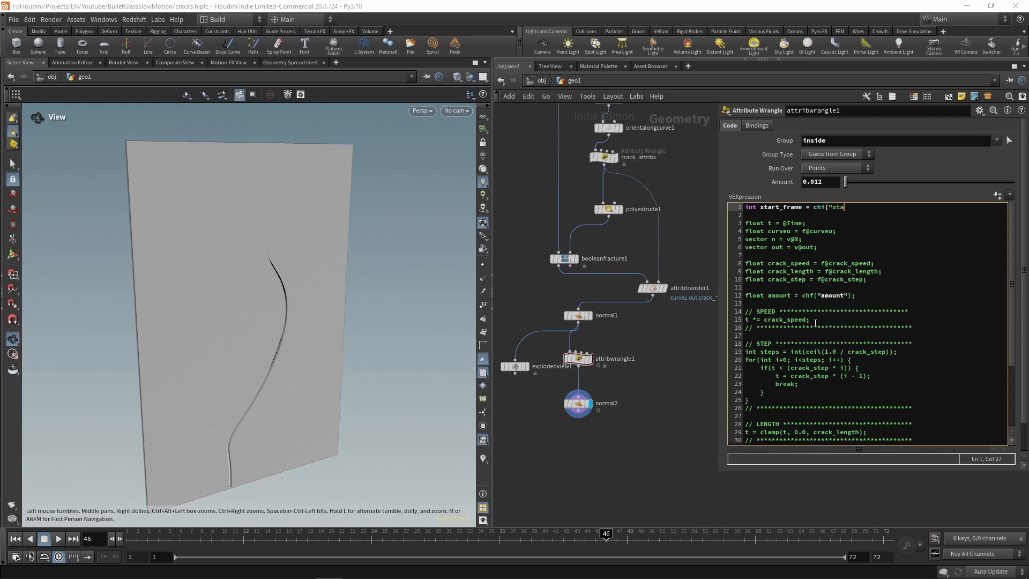
pyautogui.write('rt_frame");')
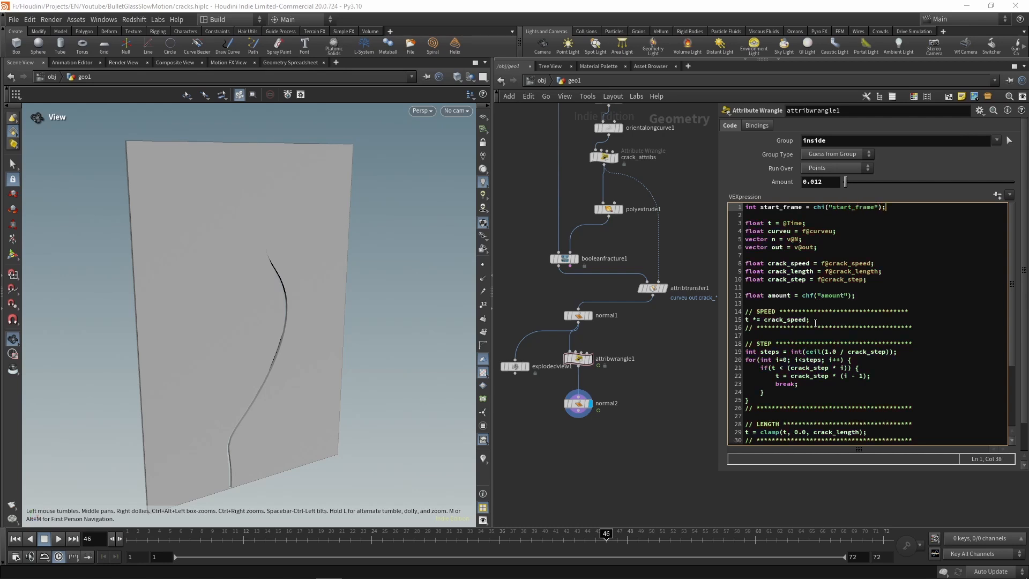
pyautogui.press('Down')
pyautogui.press('Down')
pyautogui.write('(@Time - ())')
pyautogui.press('Left')
pyautogui.press('Left')
pyautogui.write('float(start_frame')
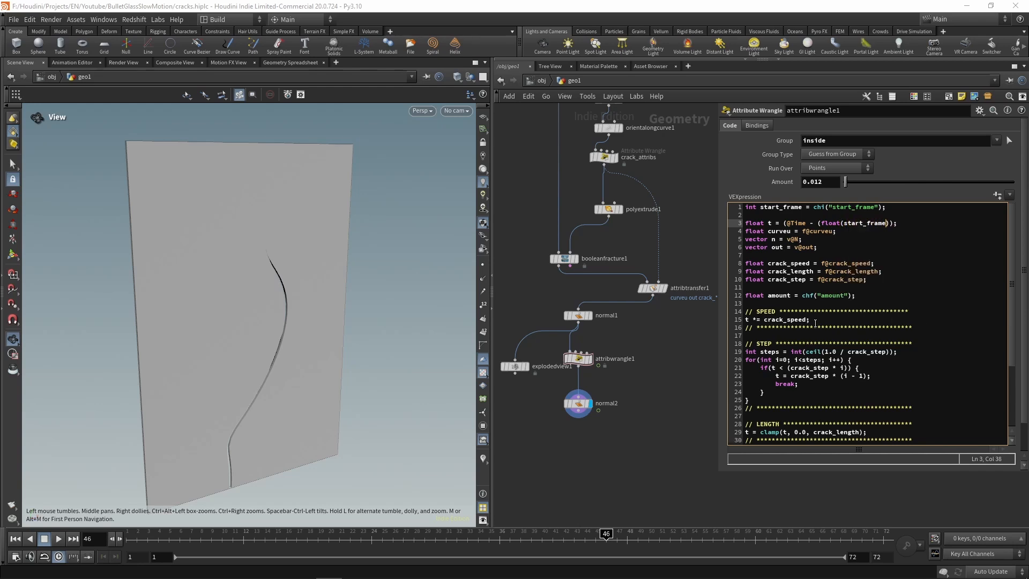
pyautogui.write(') / $FPS')
# Step: Insert an if(t < 0) block containing return; between the amount declaration and the SPEED section
pyautogui.press('Down')
pyautogui.press('Down')
pyautogui.press('Down')
pyautogui.press('Down')
pyautogui.press('Down')
pyautogui.press('Down')
pyautogui.press('Down')
pyautogui.press('Down')
pyautogui.press('Down')
pyautogui.press('Return')
pyautogui.press('Return')
pyautogui.write('if(')
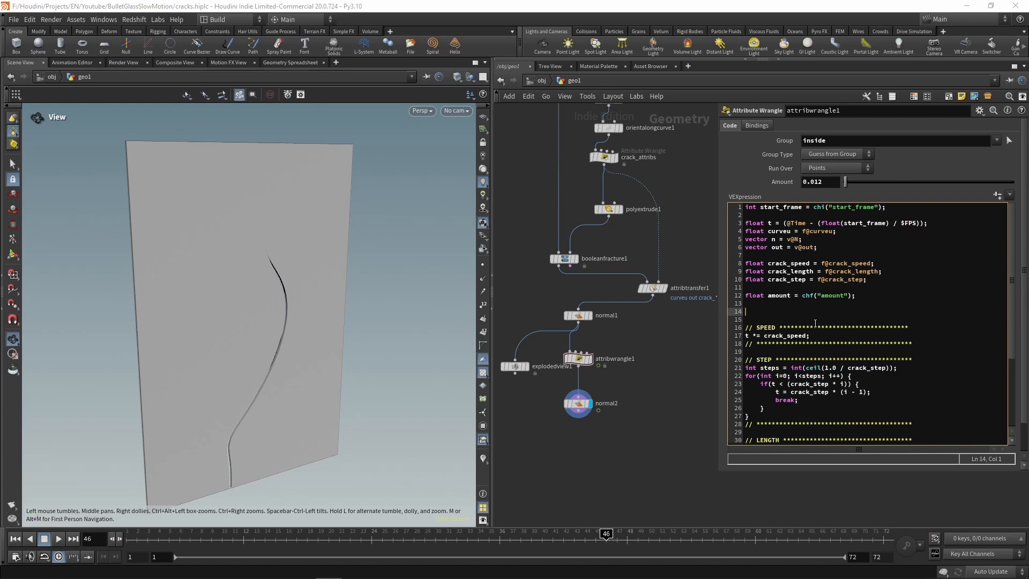
pyautogui.write('t')
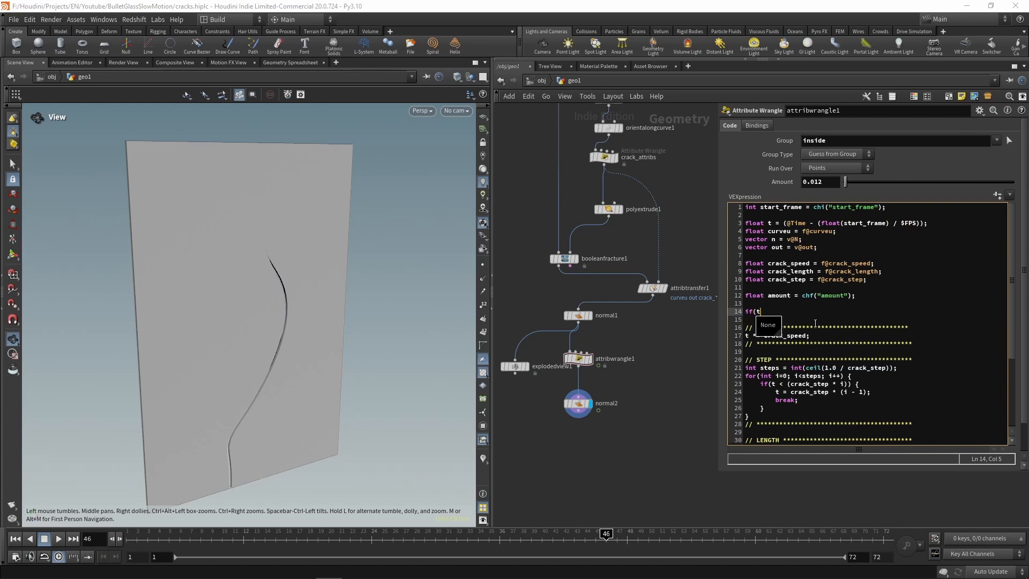
pyautogui.write(' < 0) {')
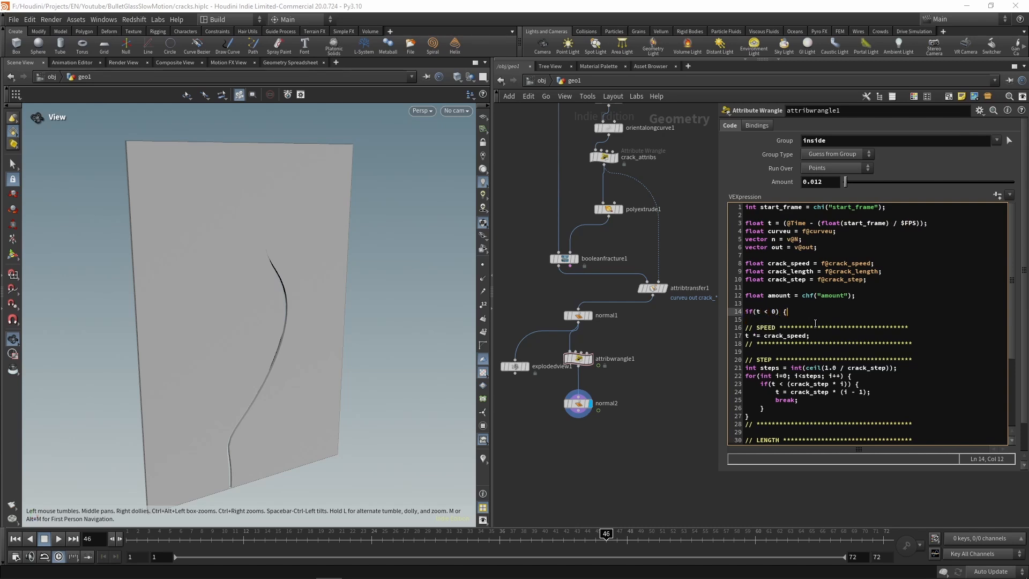
pyautogui.press('Return')
pyautogui.press('Return')
pyautogui.press('Up')
pyautogui.press('Tab')
pyautogui.write('return;')
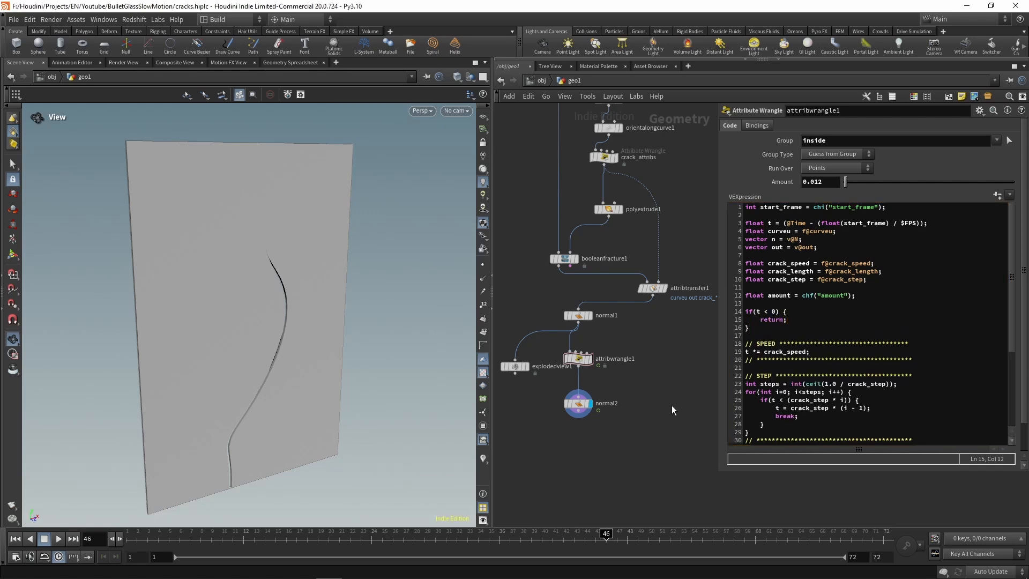
# Step: Create the Start Frame parameter from the attribwrangle1 code and return the timeline to frame 1
pyautogui.click(1000, 197)
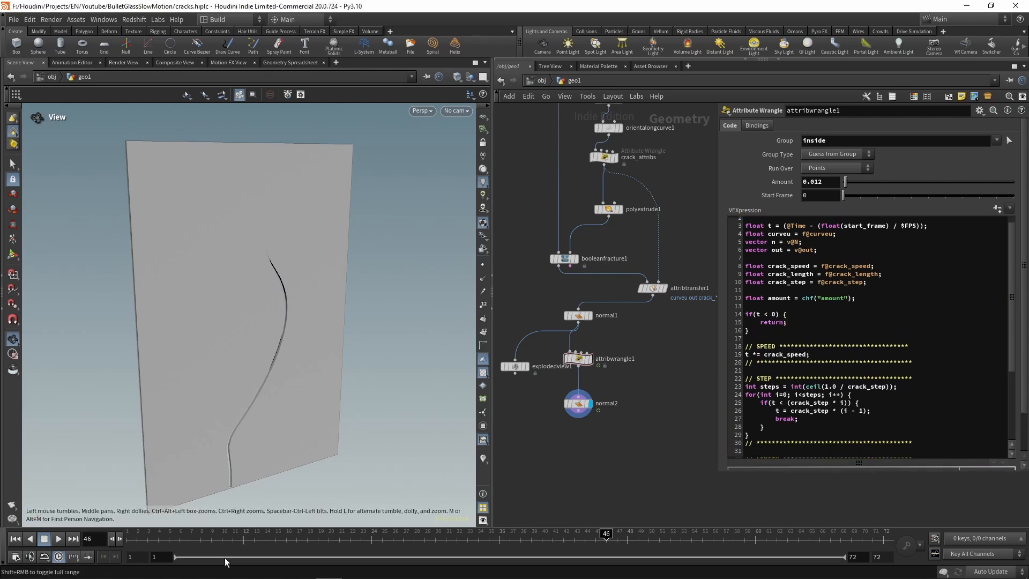
pyautogui.click(131, 535)
pyautogui.moveTo(111, 540); pyautogui.dragTo(132, 536)
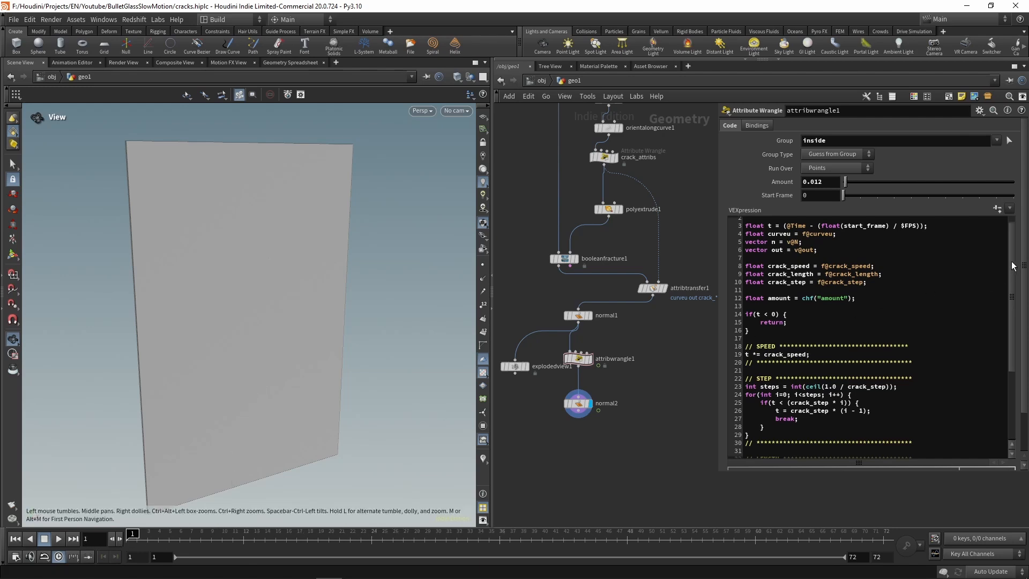
# Step: Make the STEP section's for loop start at i=1 and check the glass at frame 1
pyautogui.scroll(-3, 912, 311)
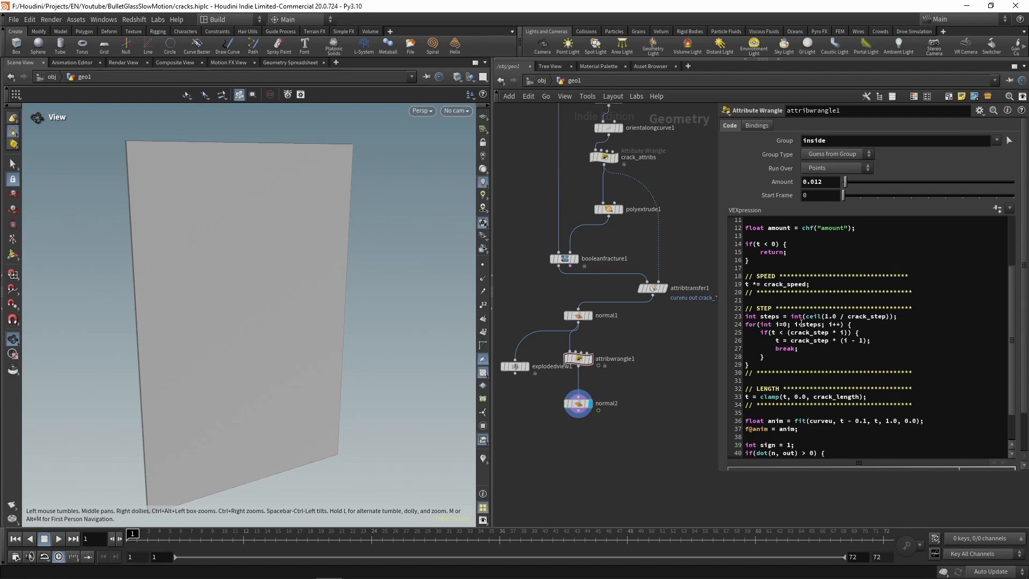
pyautogui.click(790, 324)
pyautogui.press('BackSpace')
pyautogui.write('1')
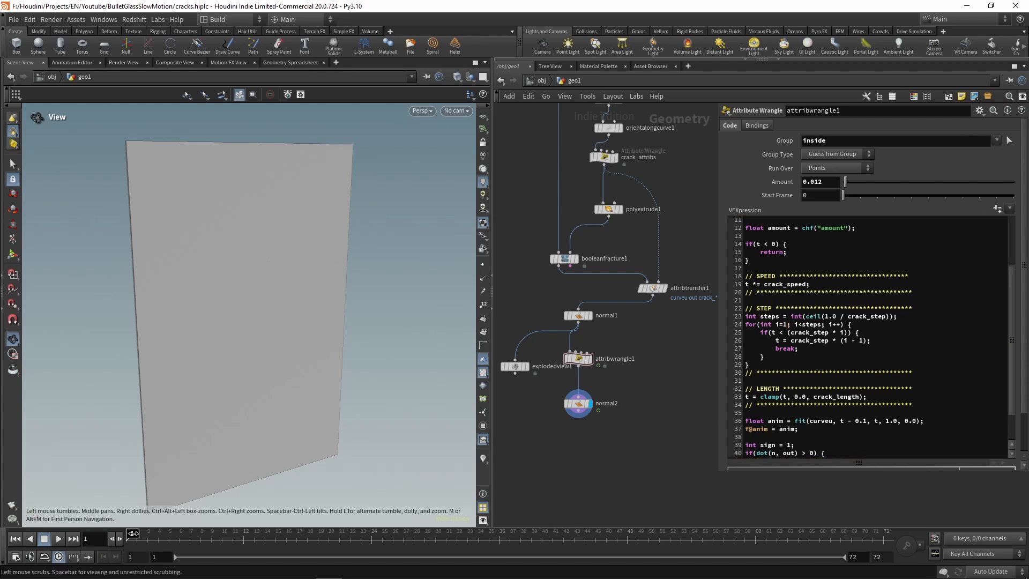
pyautogui.moveTo(133, 533); pyautogui.dragTo(97, 523)
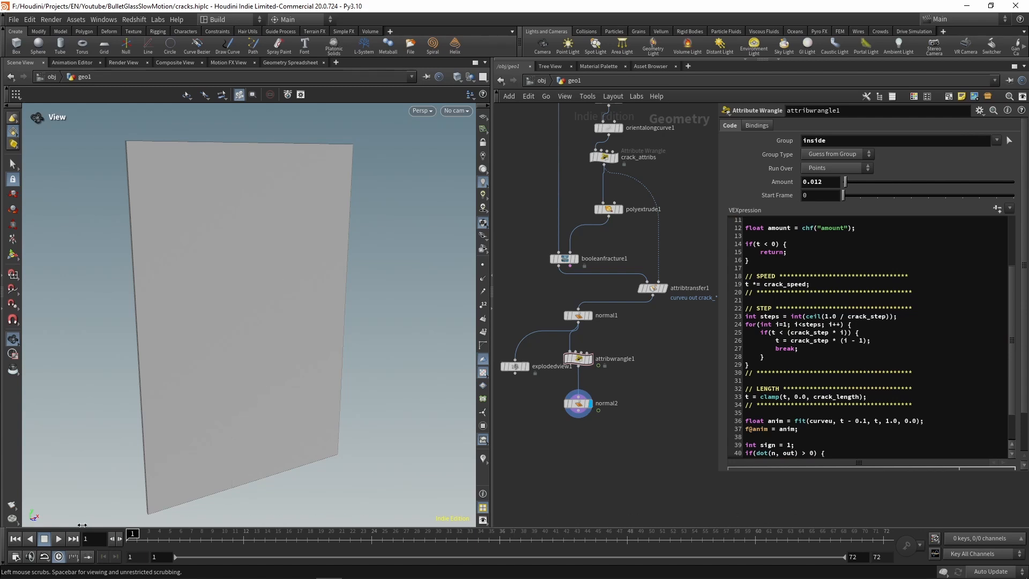
# Step: Set attribwrangle1's Start Frame to 50 and scrub the timeline to frame 54
pyautogui.click(827, 195)
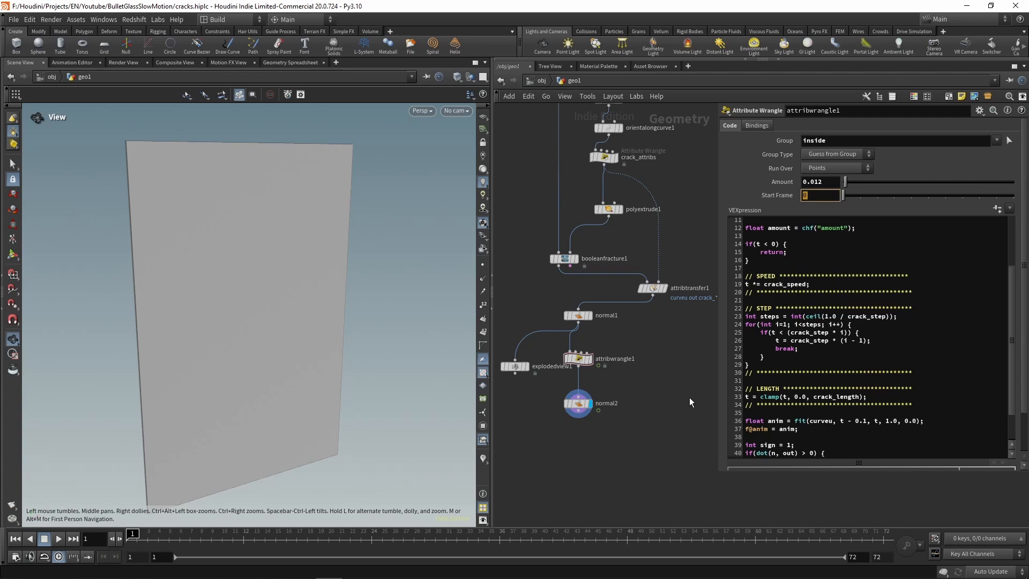
pyautogui.write('50')
pyautogui.press('Return')
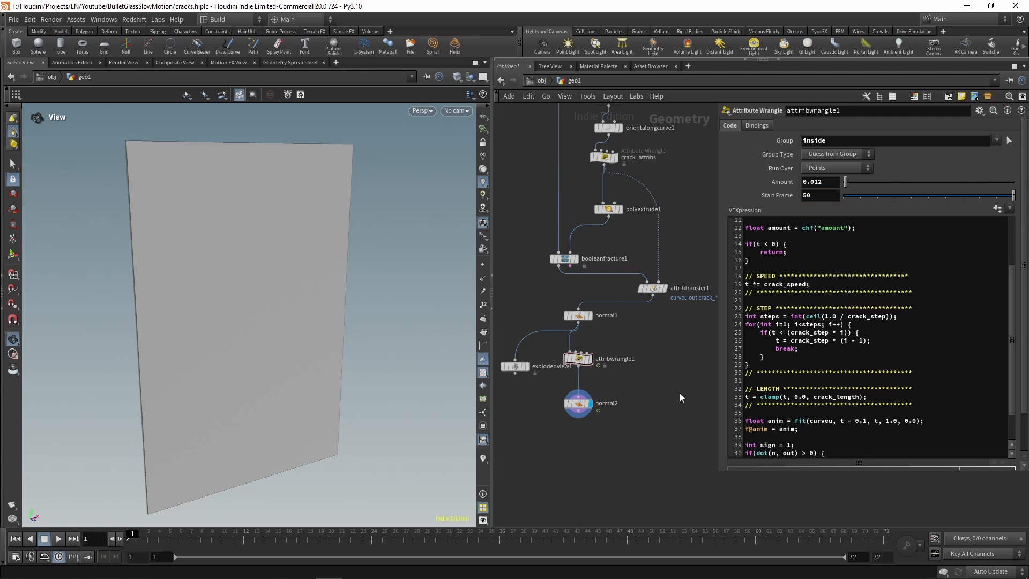
pyautogui.moveTo(156, 536); pyautogui.dragTo(691, 538)
# Step: Set the crack_attribs seed to 0.139 while checking its crack attributes in the geometry spreadsheet, and return to the 3D view
pyautogui.moveTo(684, 194); pyautogui.dragTo(684, 381, button='middle')
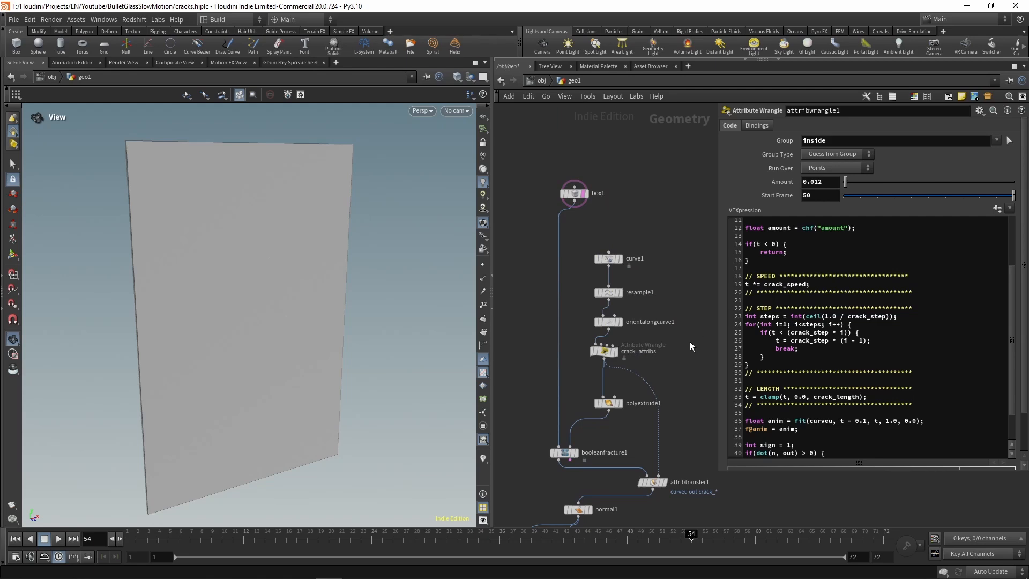
pyautogui.click(604, 351)
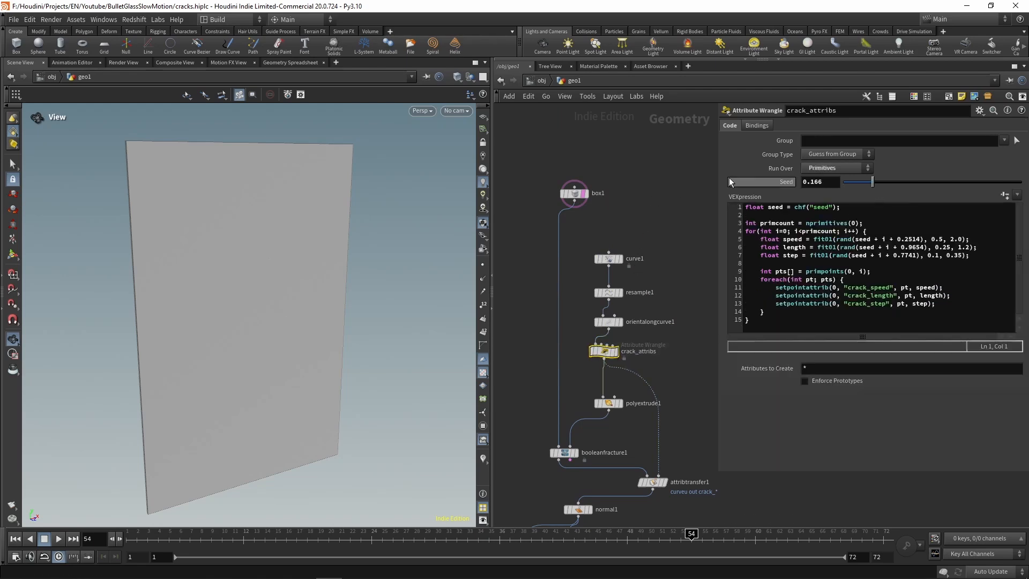
pyautogui.click(291, 62)
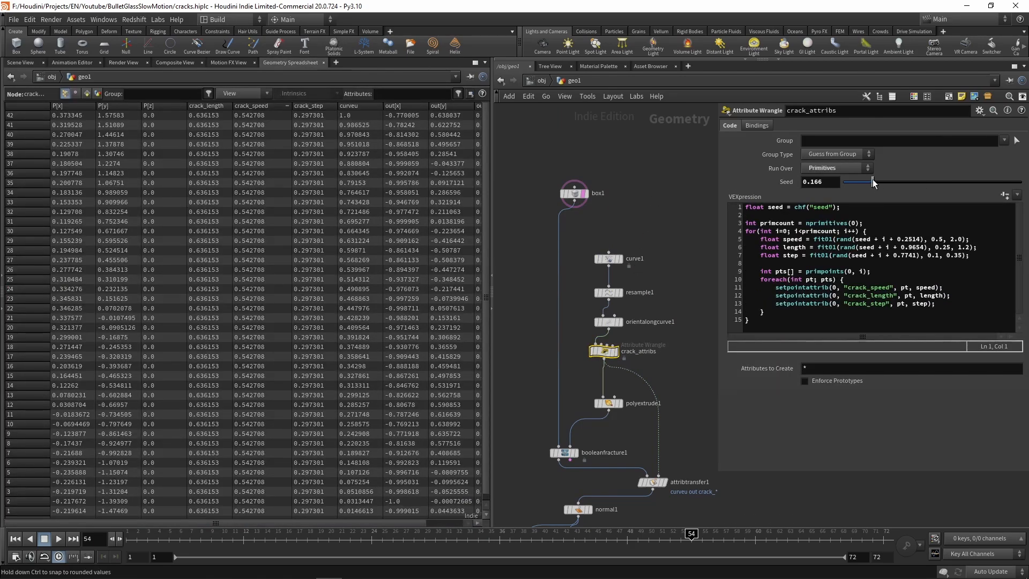
pyautogui.moveTo(873, 183); pyautogui.dragTo(869, 183)
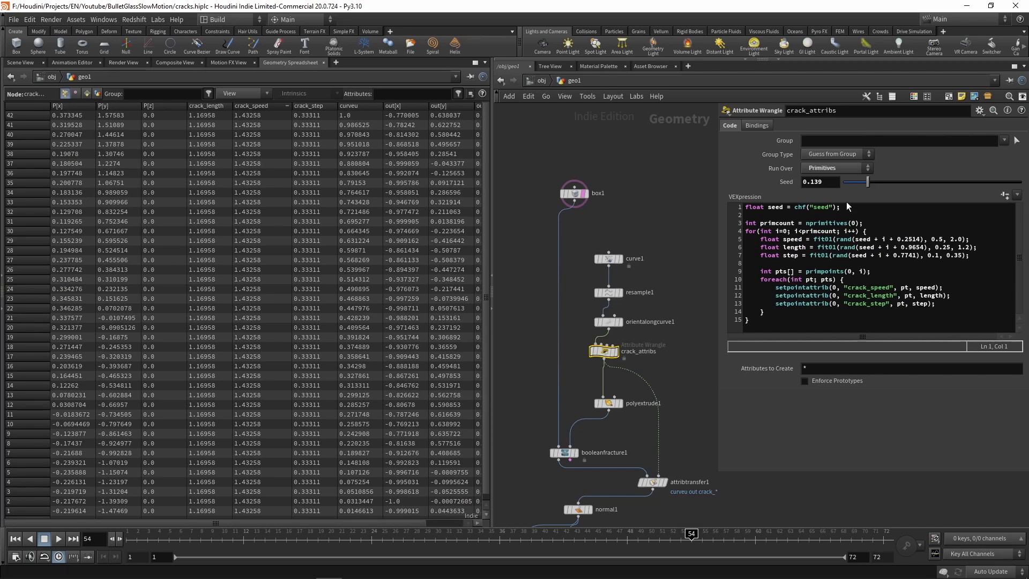
pyautogui.click(21, 62)
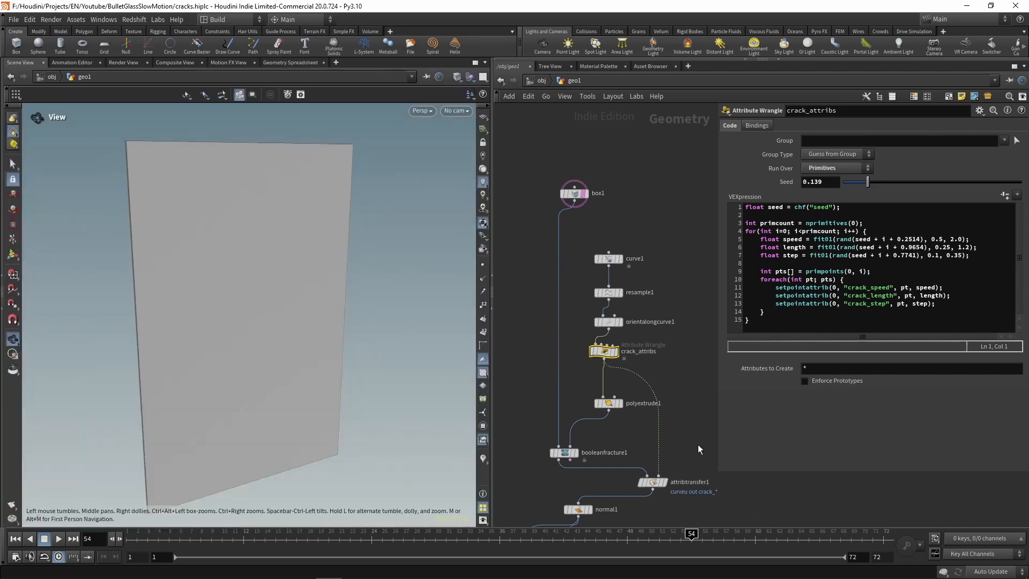
# Step: Set attribwrangle1's Start Frame to 1, play the animation from the first frame, and rewind it
pyautogui.moveTo(690, 416); pyautogui.dragTo(678, 196, button='middle')
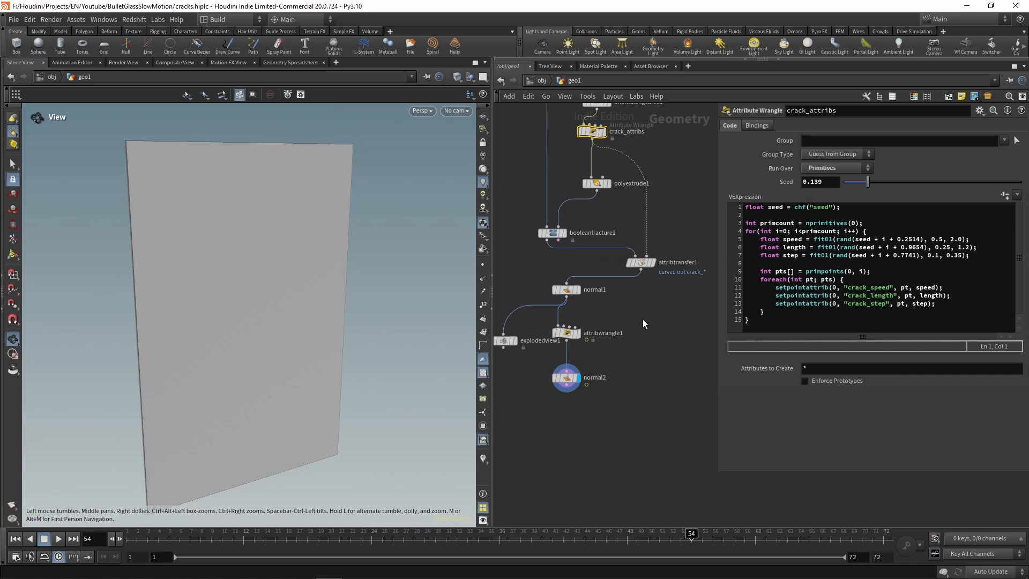
pyautogui.click(566, 333)
pyautogui.moveTo(819, 196); pyautogui.dragTo(761, 191)
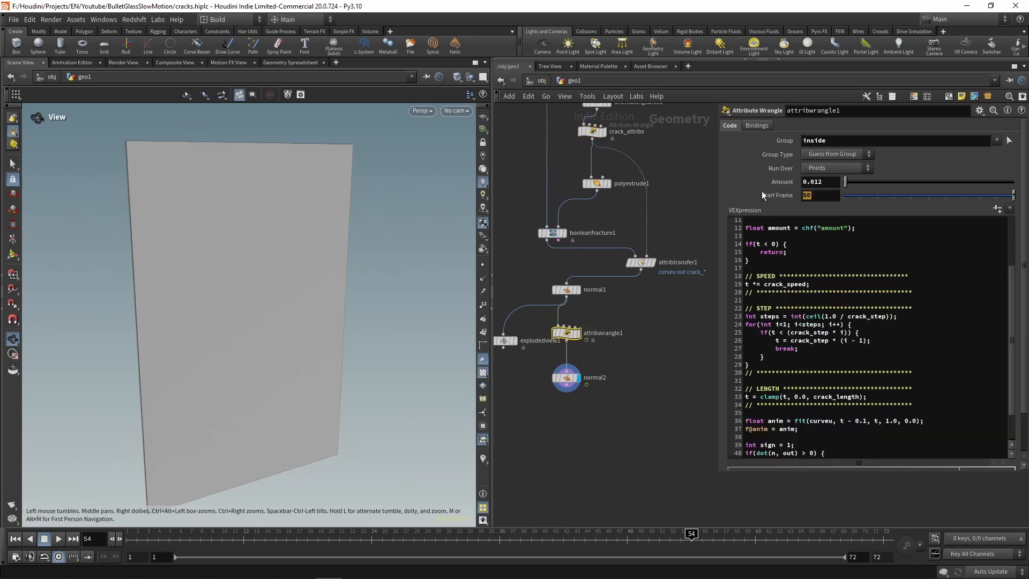
pyautogui.write('1')
pyautogui.press('Tab')
pyautogui.click(631, 453)
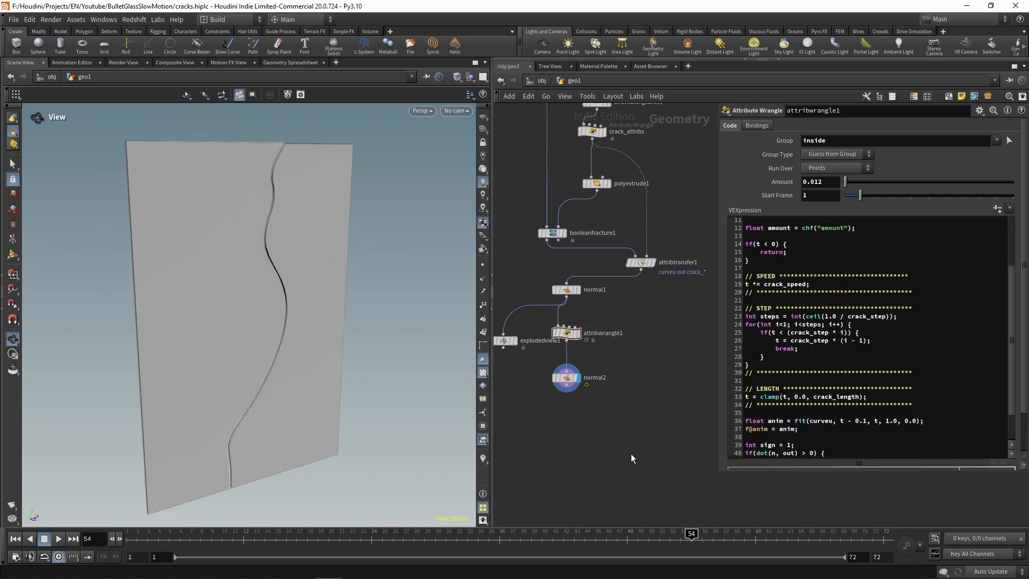
pyautogui.click(15, 538)
pyautogui.click(58, 539)
pyautogui.click(45, 539)
pyautogui.click(16, 540)
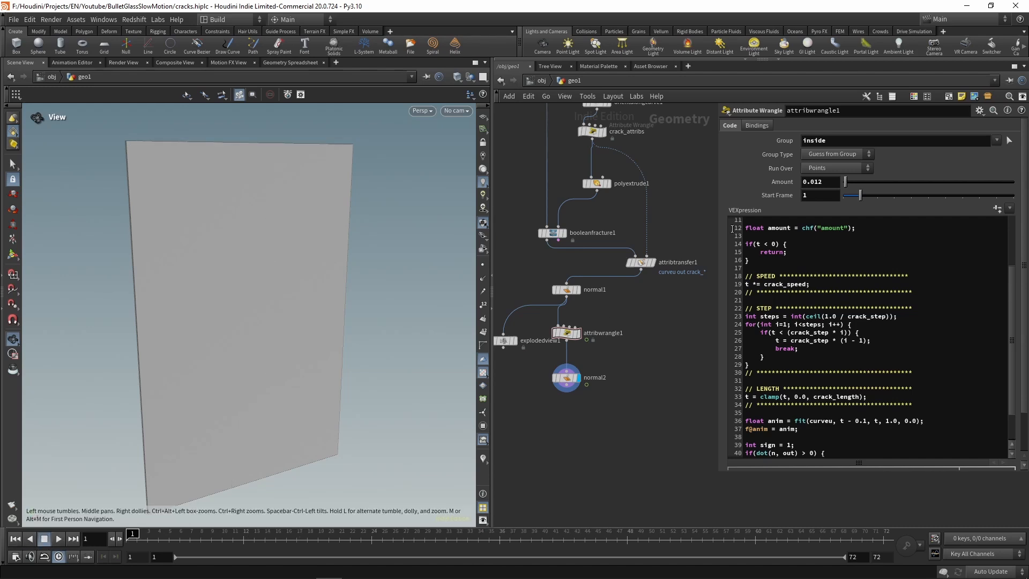
# Step: Set attribwrangle1's Start Frame to 50 and play the animation to check when the crack starts
pyautogui.write('50')
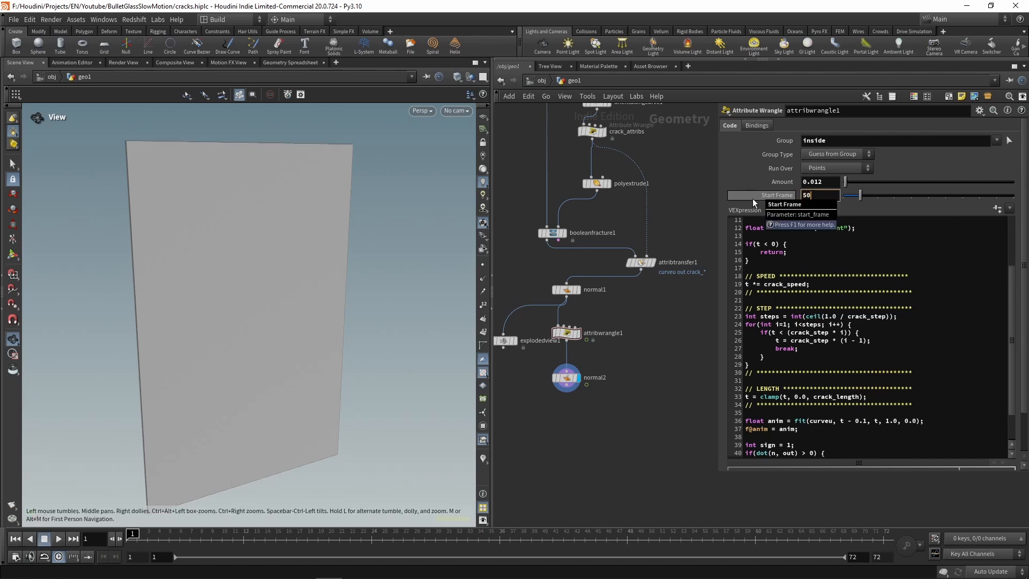
pyautogui.press('Return')
pyautogui.click(60, 538)
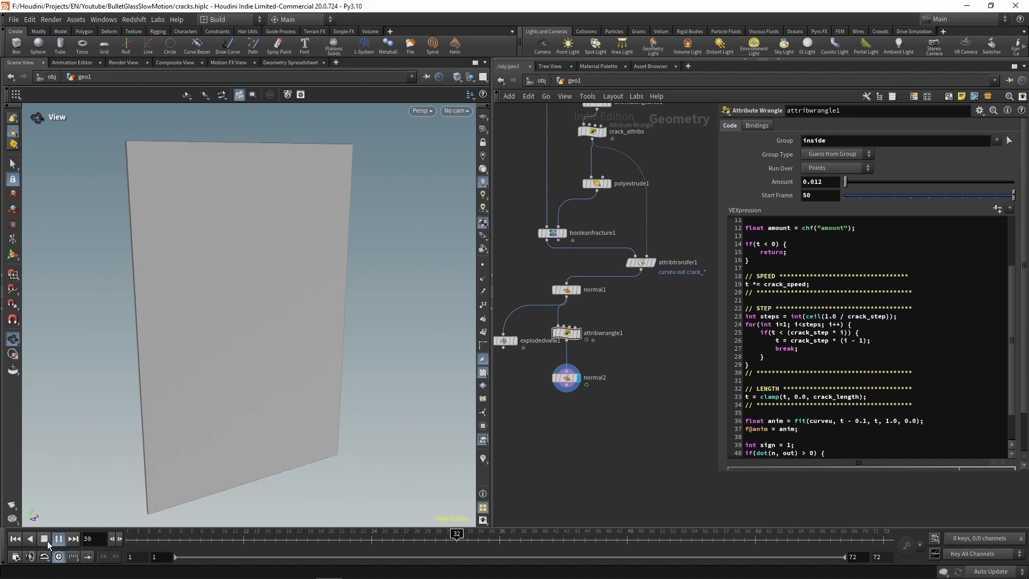
pyautogui.click(47, 541)
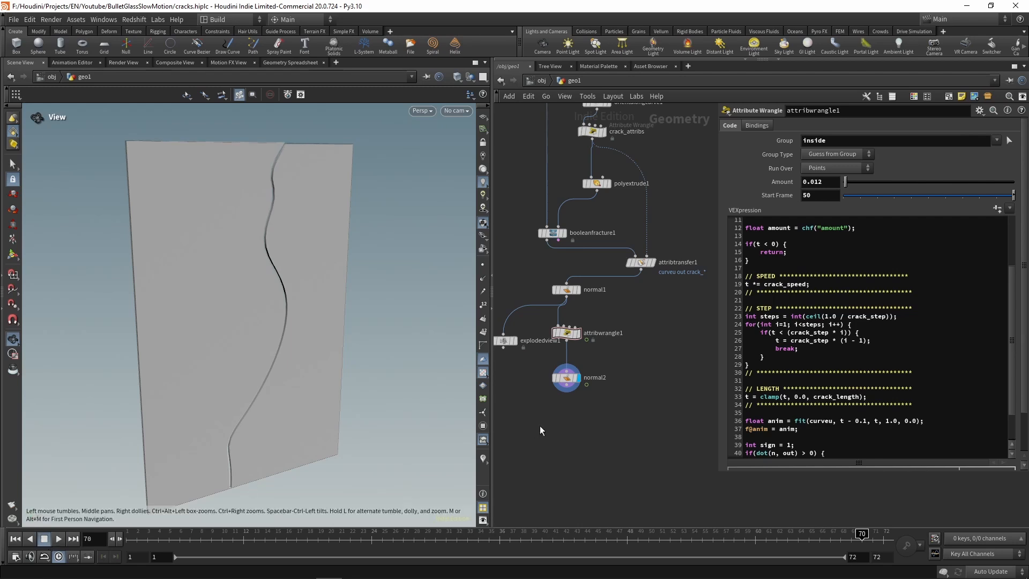
# Step: Open the glass_fractures subnetwork inside geo1 in the lesson_04 scene
pyautogui.moveTo(651, 374); pyautogui.dragTo(648, 469, button='middle')
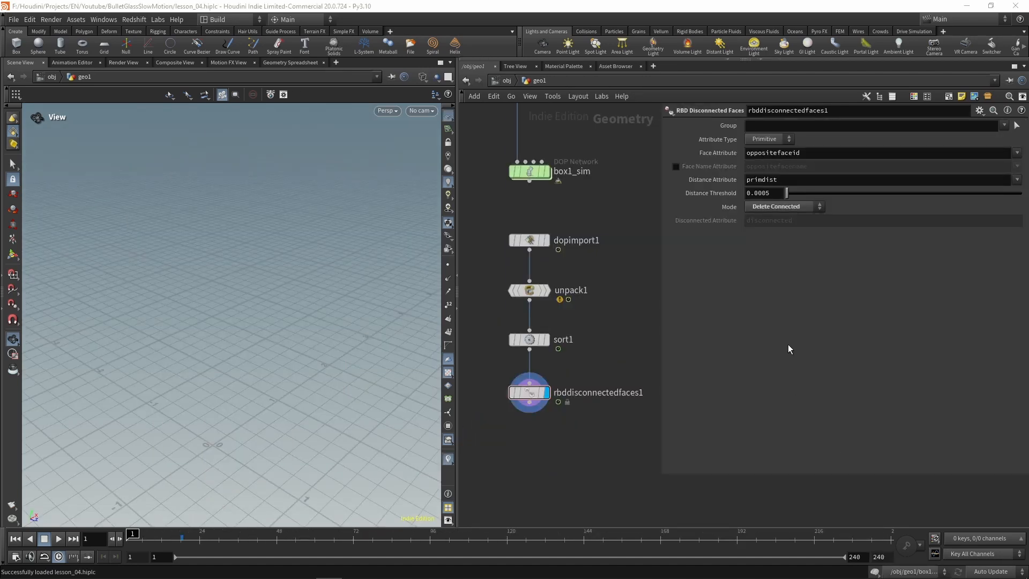
pyautogui.moveTo(611, 207); pyautogui.dragTo(618, 413, button='middle')
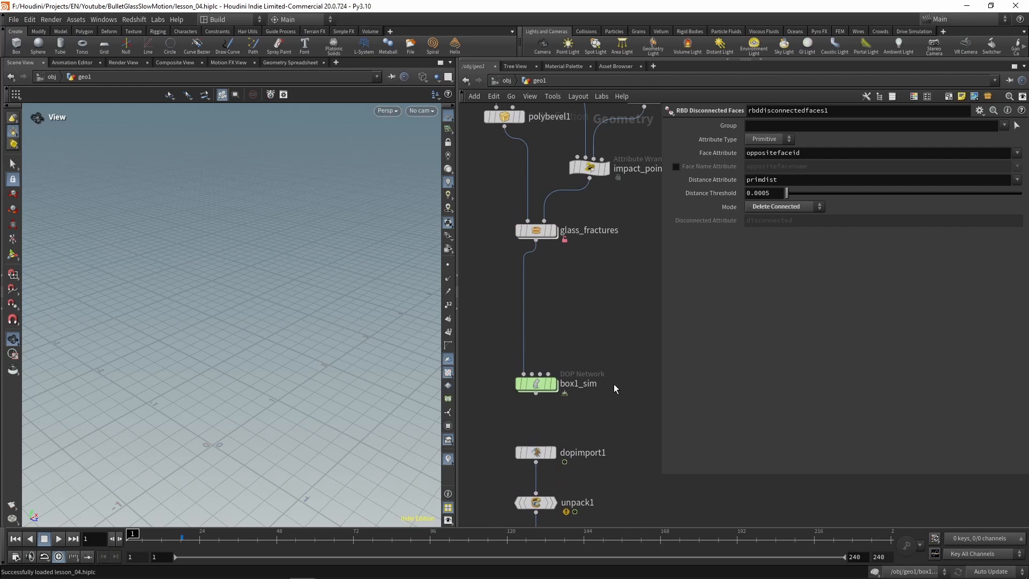
pyautogui.doubleClick(540, 228)
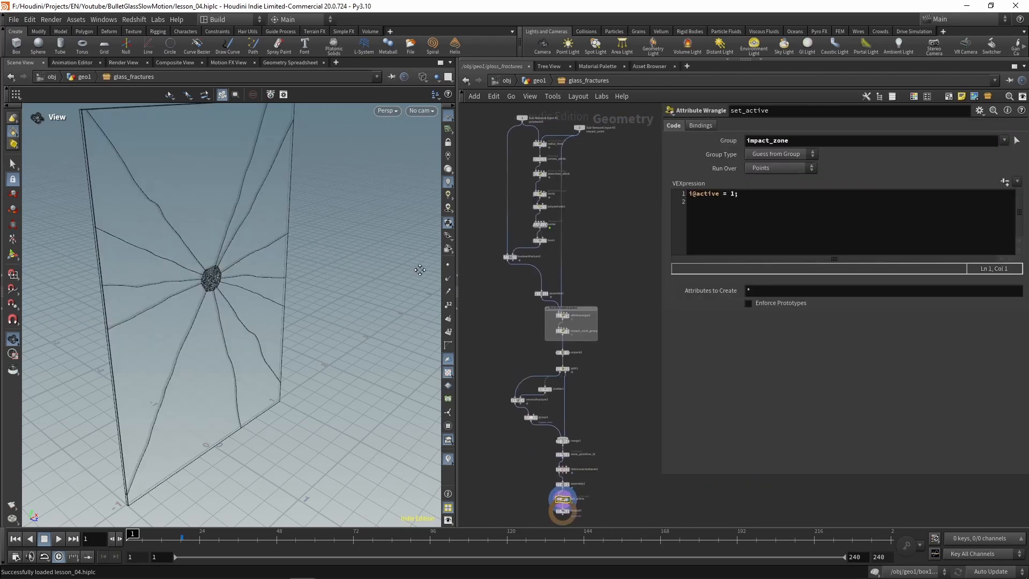
pyautogui.moveTo(420, 269); pyautogui.dragTo(425, 329, button='middle')
pyautogui.scroll(4, 503, 246)
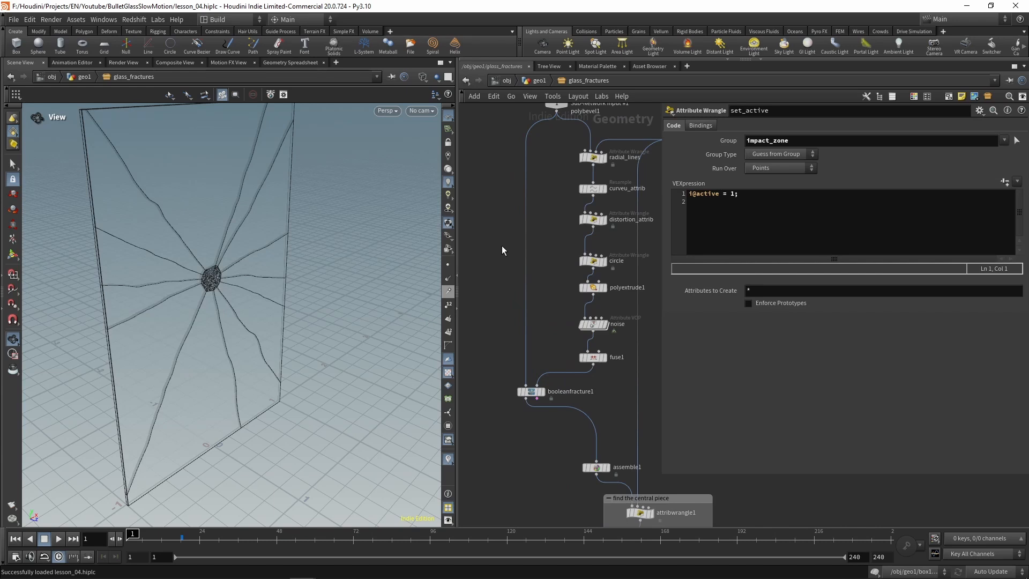
# Step: Move circle and all nodes below it down to make room under distortion_attrib
pyautogui.scroll(-4, 502, 246)
pyautogui.moveTo(615, 328); pyautogui.dragTo(625, 232, button='middle')
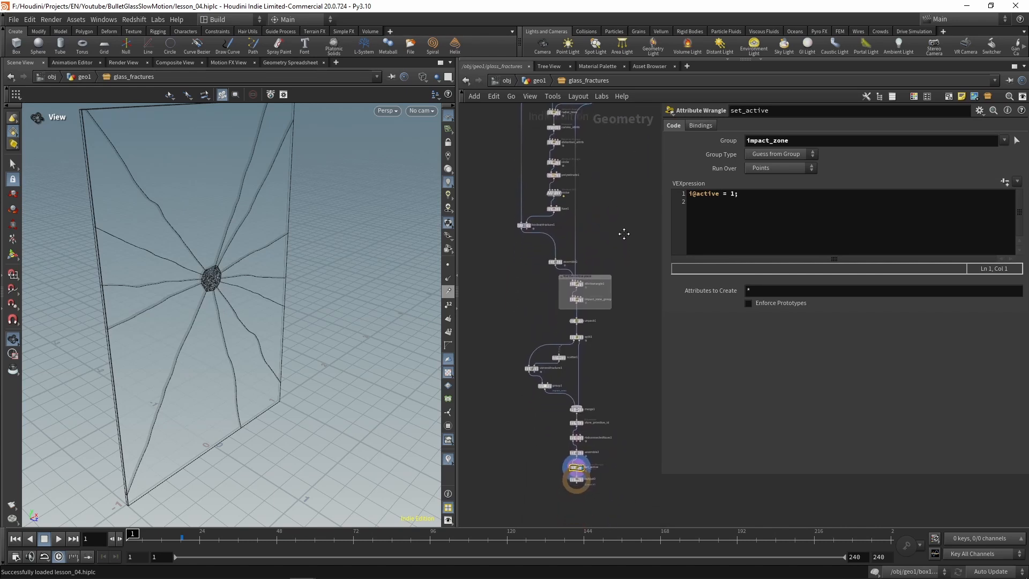
pyautogui.moveTo(490, 150); pyautogui.dragTo(650, 529)
pyautogui.moveTo(552, 171); pyautogui.dragTo(554, 222)
pyautogui.click(581, 169)
pyautogui.scroll(4, 581, 169)
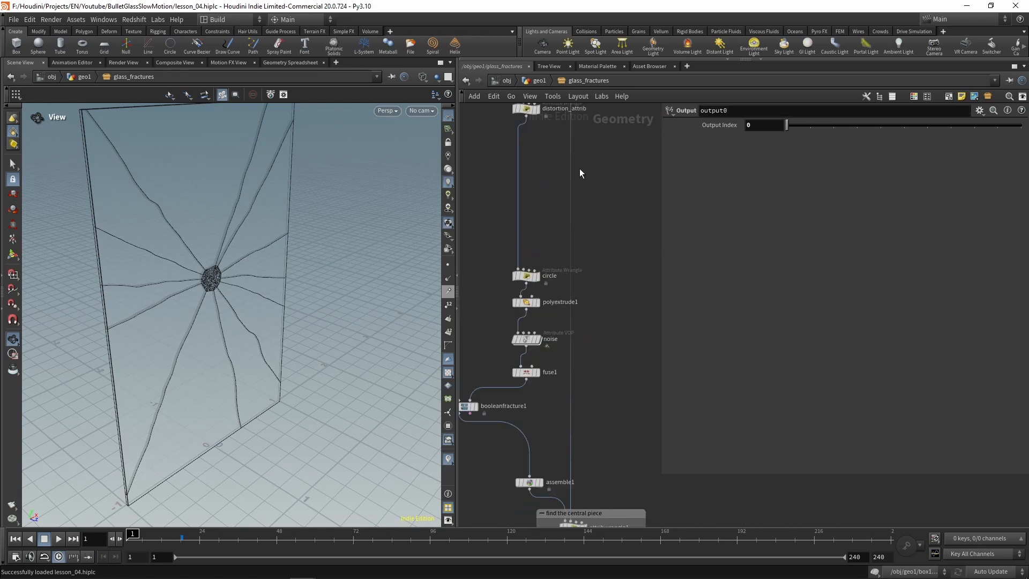
# Step: Insert an Orientation Along Curve node between distortion_attrib and circle
pyautogui.moveTo(580, 169); pyautogui.dragTo(611, 251, button='middle')
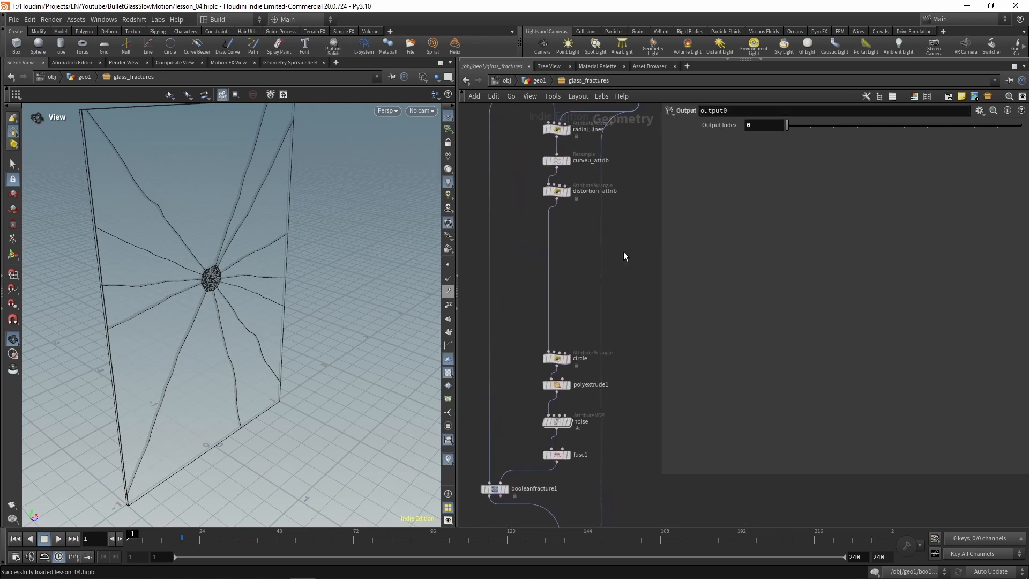
pyautogui.press('Tab')
pyautogui.write('wrangle')
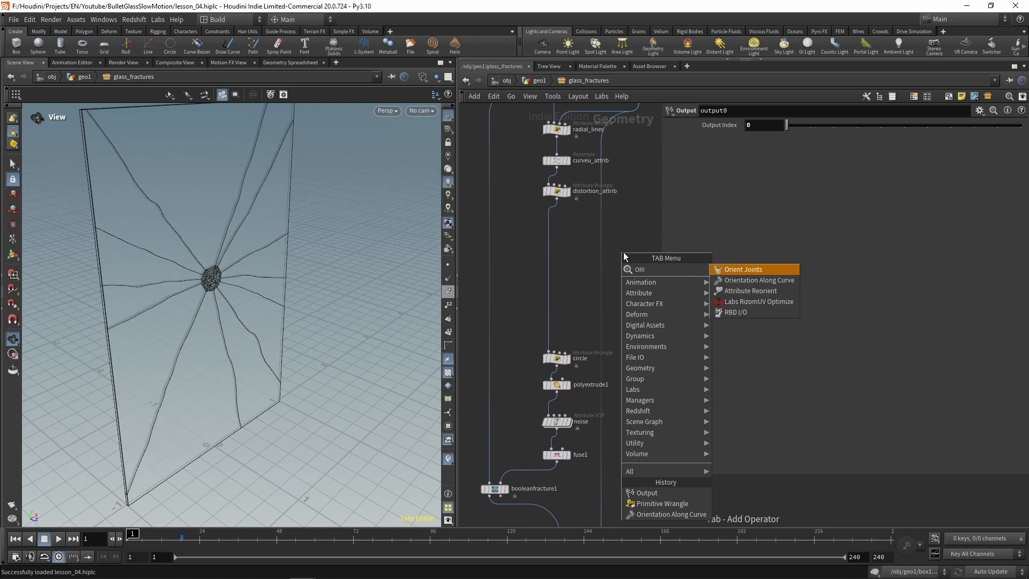
pyautogui.press('Down')
pyautogui.press('Return')
pyautogui.click(546, 225)
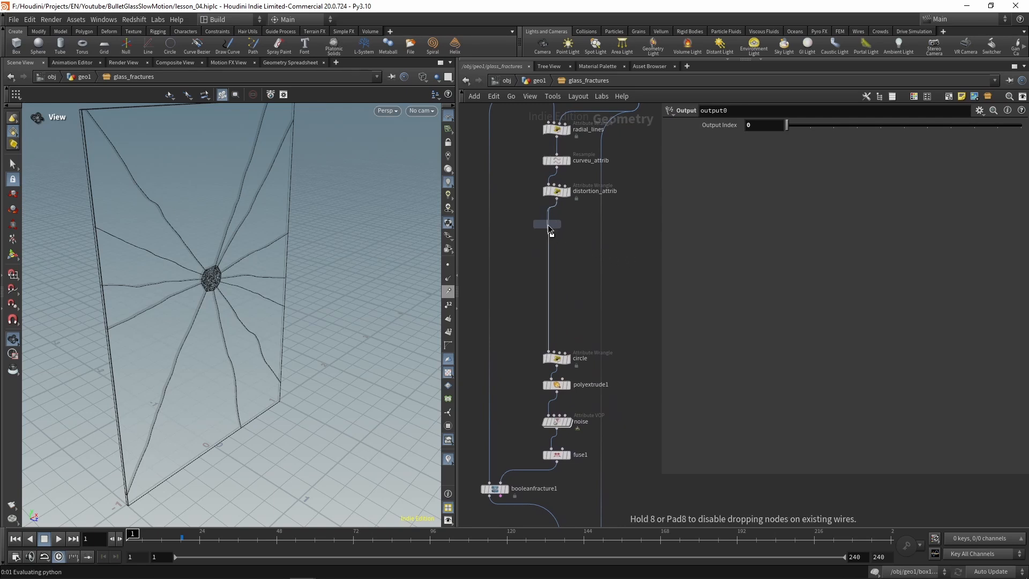
pyautogui.moveTo(548, 224); pyautogui.dragTo(554, 225)
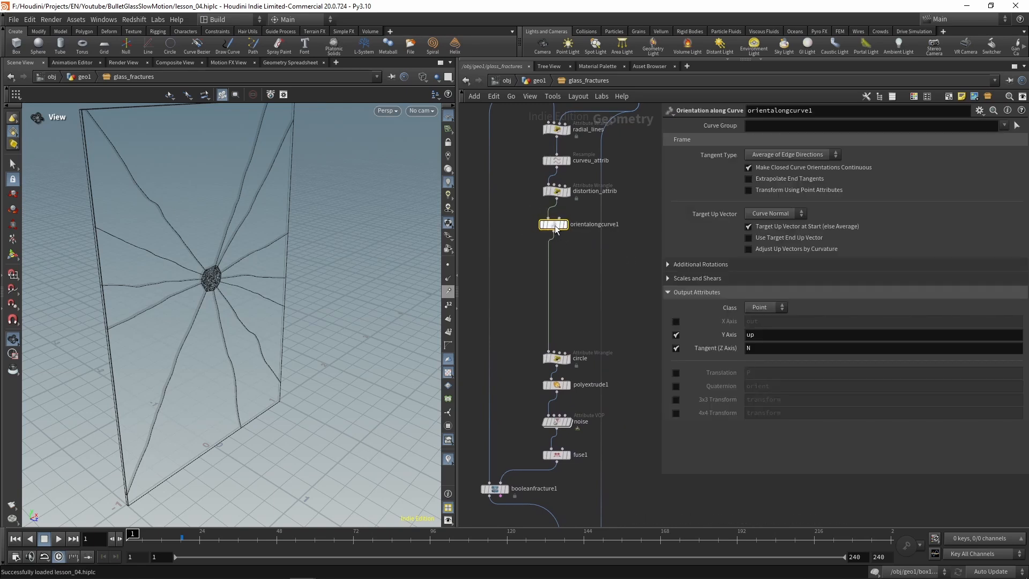
# Step: Make the Orientation Along Curve node output only the X axis as out, with Z Axis as the target up vector
pyautogui.click(676, 322)
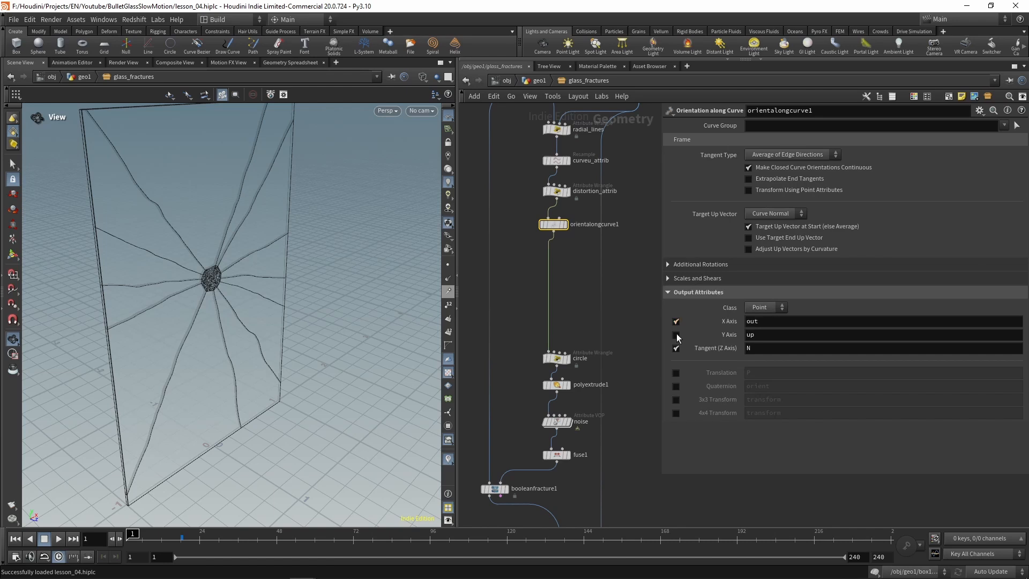
pyautogui.click(676, 335)
pyautogui.click(676, 348)
pyautogui.click(771, 214)
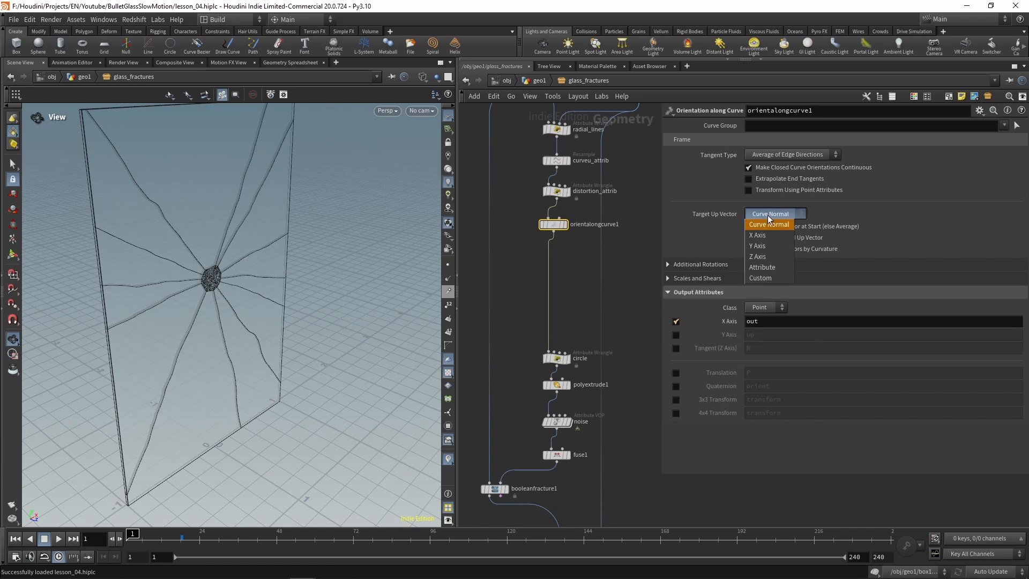
pyautogui.click(770, 259)
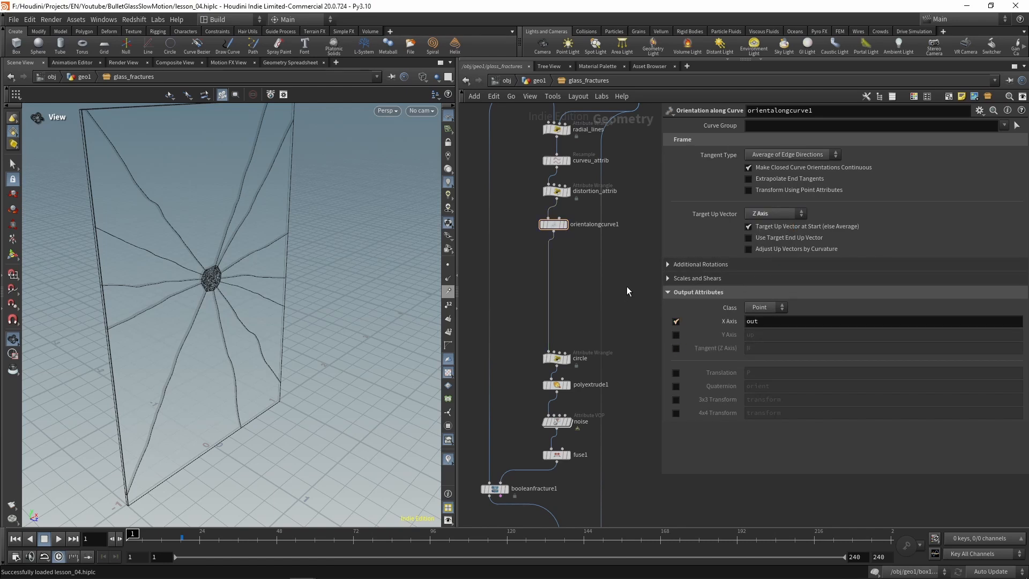
# Step: Rename the Orientation Along Curve node to out_attrib
pyautogui.doubleClick(584, 224)
pyautogui.write('T_ATTRIB')
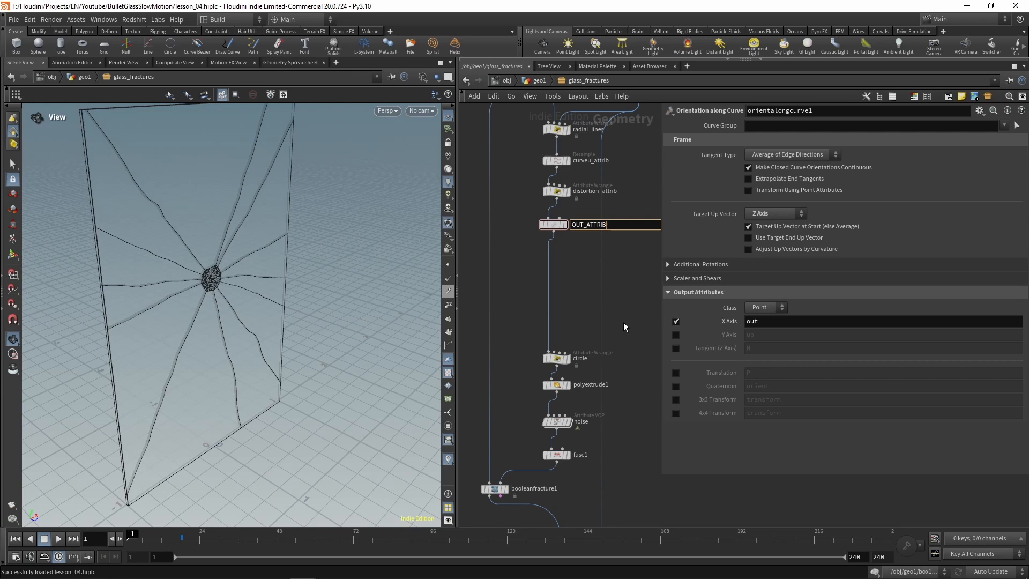
pyautogui.press('BackSpace')
pyautogui.press('BackSpace')
pyautogui.press('BackSpace')
pyautogui.press('BackSpace')
pyautogui.press('BackSpace')
pyautogui.press('BackSpace')
pyautogui.press('BackSpace')
pyautogui.press('BackSpace')
pyautogui.press('BackSpace')
pyautogui.press('BackSpace')
pyautogui.write('out_attrib')
pyautogui.press('Return')
# Step: Insert a Primitive Wrangle between out_attrib and circle
pyautogui.press('Tab')
pyautogui.write('wran')
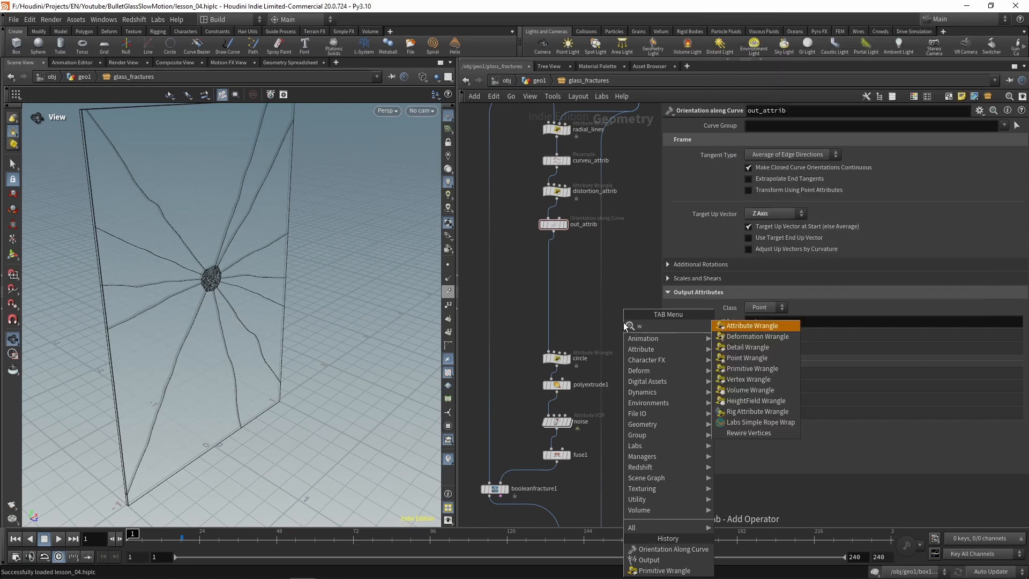
pyautogui.press('Down')
pyautogui.press('Down')
pyautogui.press('Down')
pyautogui.press('Down')
pyautogui.press('Return')
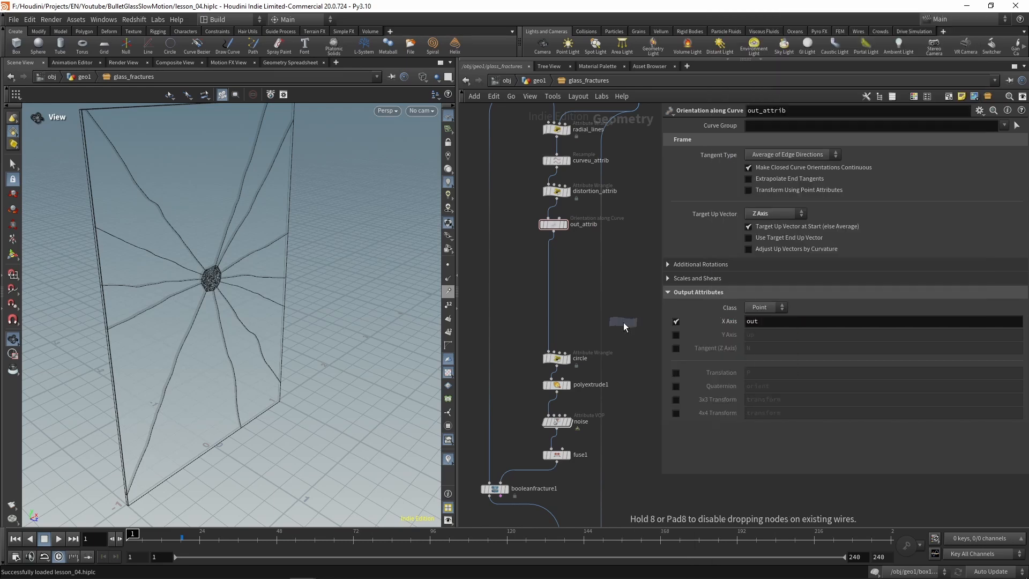
pyautogui.click(550, 259)
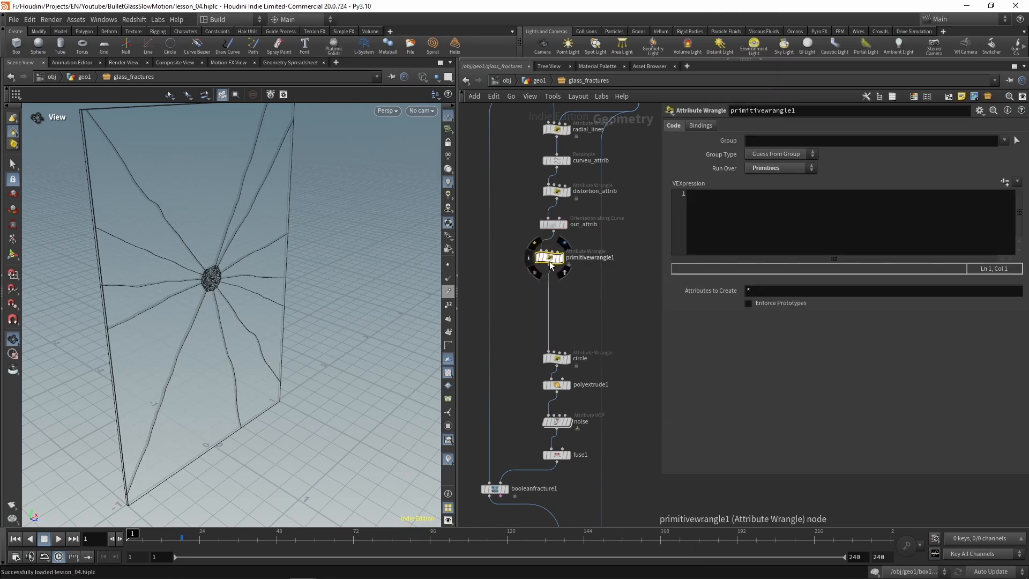
pyautogui.moveTo(552, 260); pyautogui.dragTo(563, 267)
# Step: Rename the new primitive wrangle to crack_attribs
pyautogui.scroll(2, 607, 263)
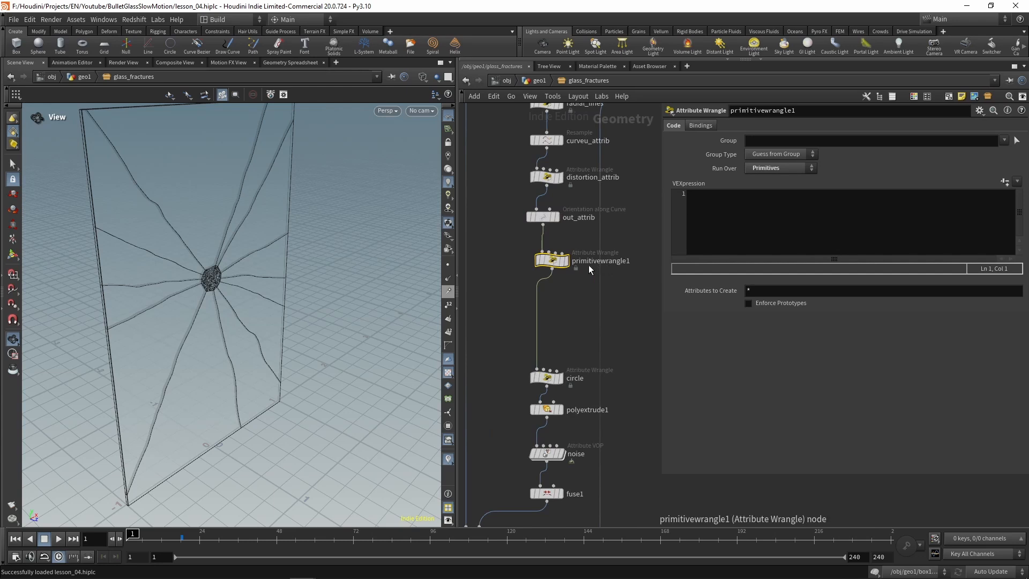
pyautogui.doubleClick(589, 265)
pyautogui.write('crack')
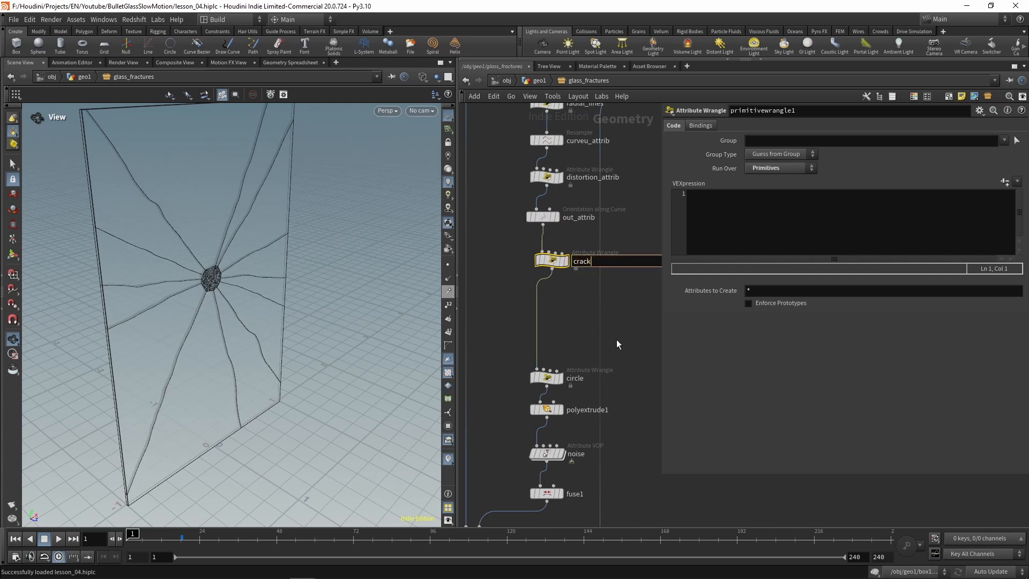
pyautogui.write('_attribs')
pyautogui.press('Return')
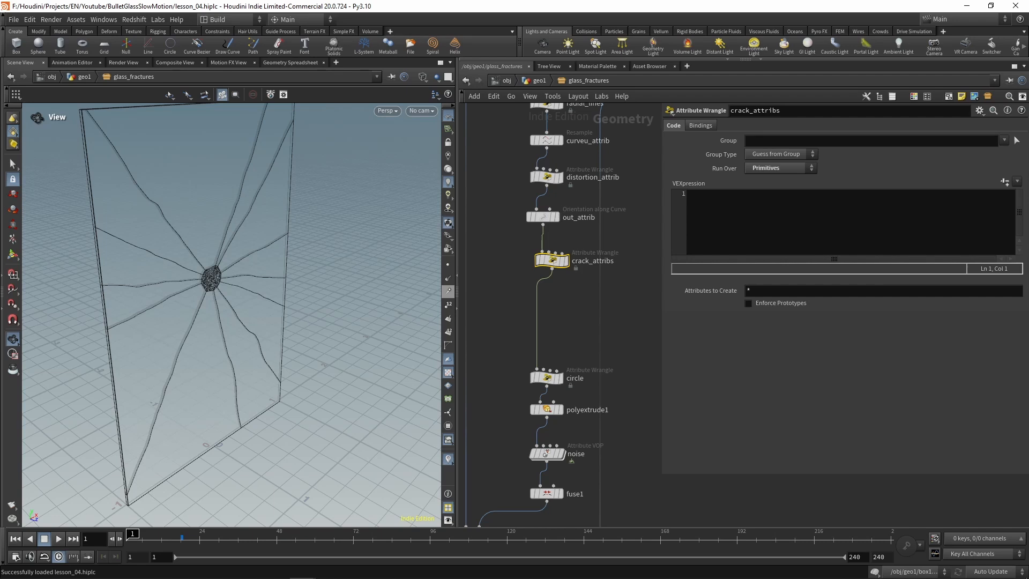
# Step: Paste the copied crack speed, length and step code into crack_attribs and expose its seed as a crack_seed parameter
pyautogui.click(921, 244)
pyautogui.hotkey('ctrl', 'v')
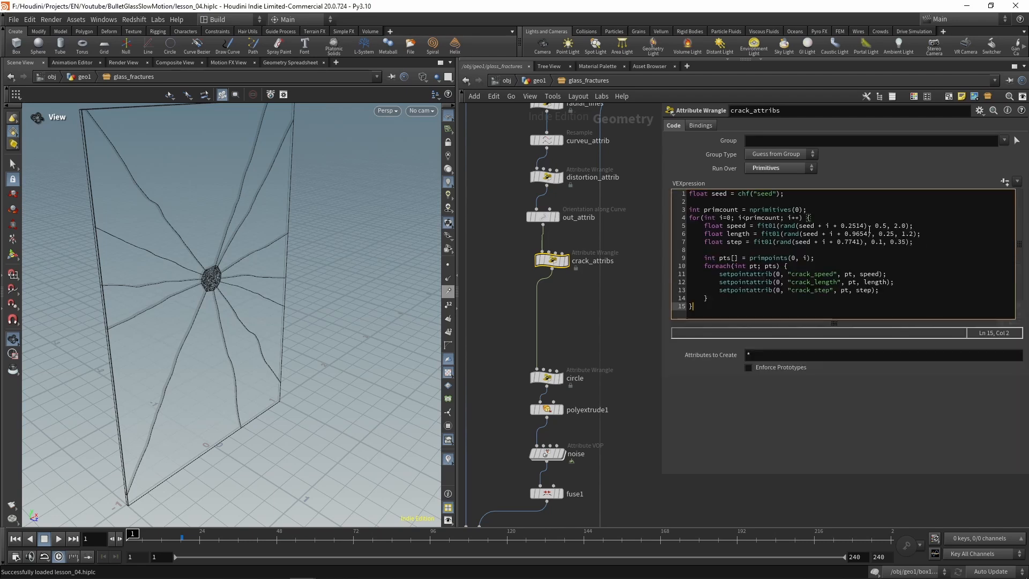
pyautogui.click(760, 193)
pyautogui.write('crack_')
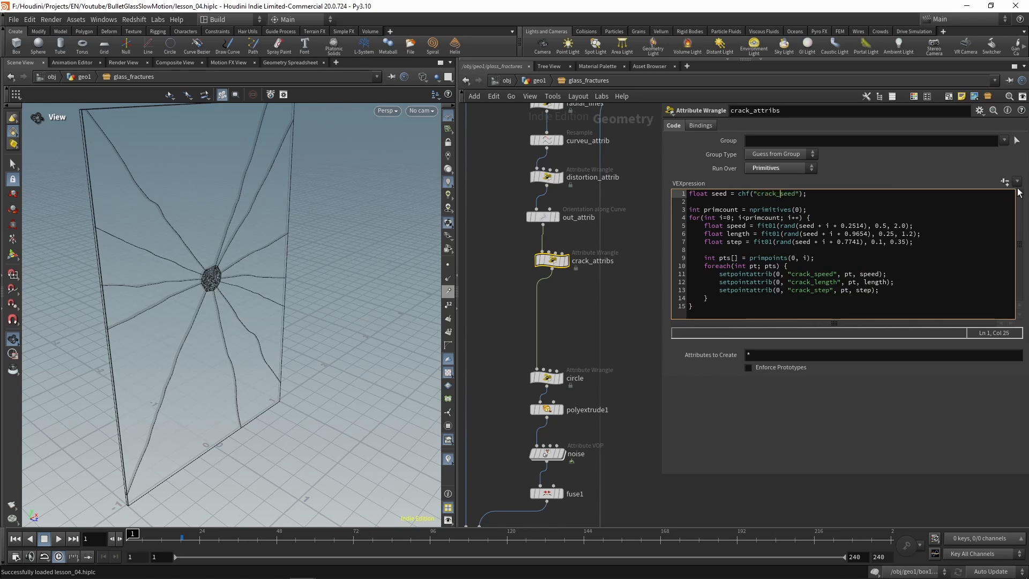
pyautogui.click(1006, 182)
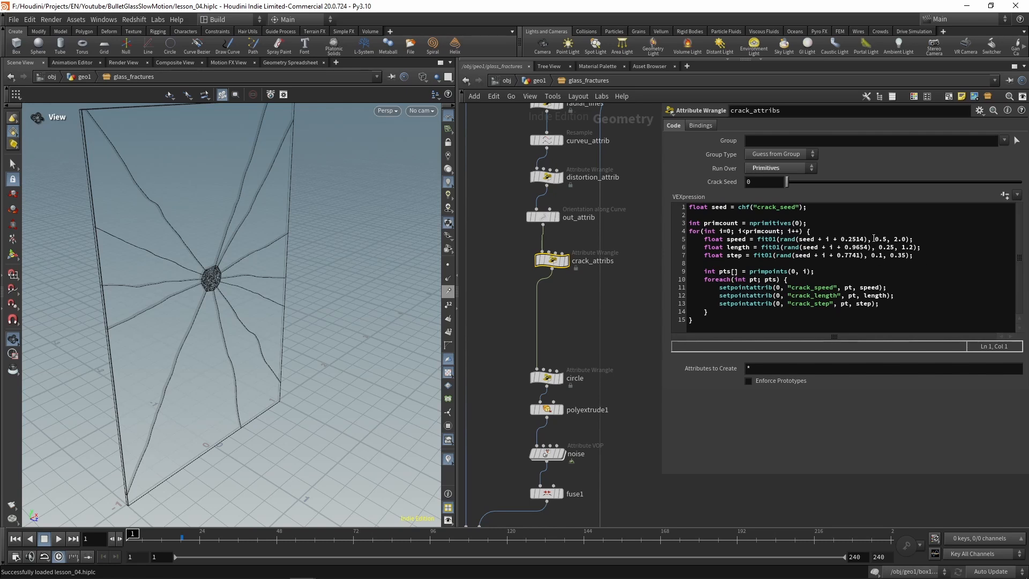
# Step: Declare float speed_min = chf("speed_min"); below the seed line in the crack_attribs code
pyautogui.moveTo(874, 238); pyautogui.dragTo(908, 238)
pyautogui.click(907, 265)
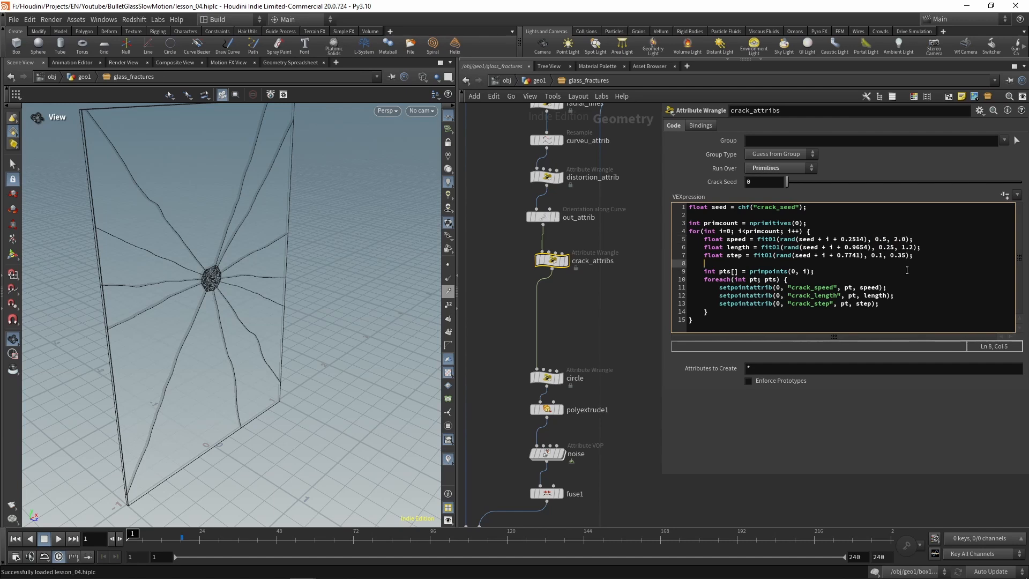
pyautogui.click(723, 215)
pyautogui.press('Return')
pyautogui.press('Return')
pyautogui.press('Up')
pyautogui.write('float ')
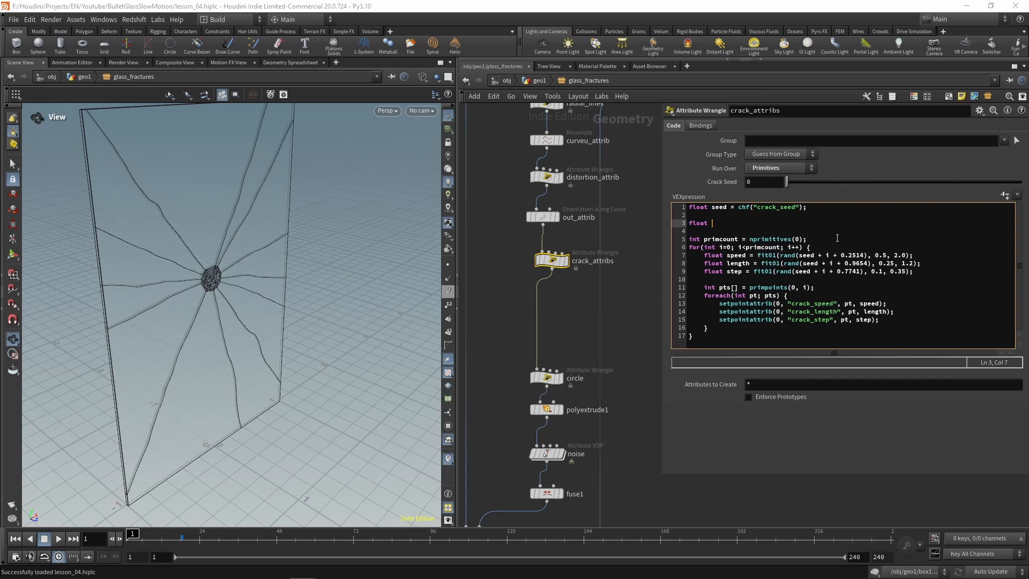
pyautogui.write('speed_min = chf("spee')
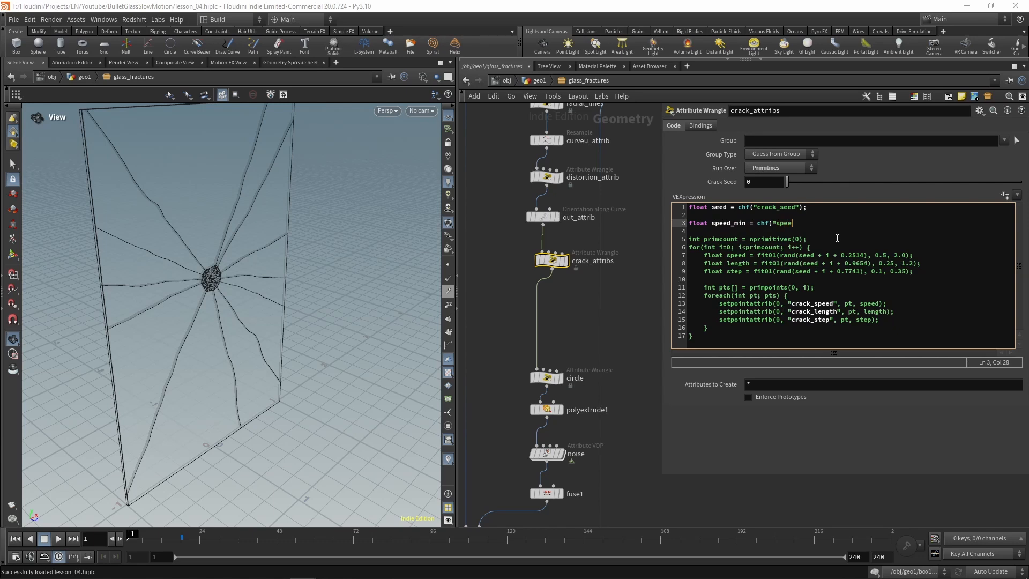
pyautogui.write('d')
pyautogui.write('_min");')
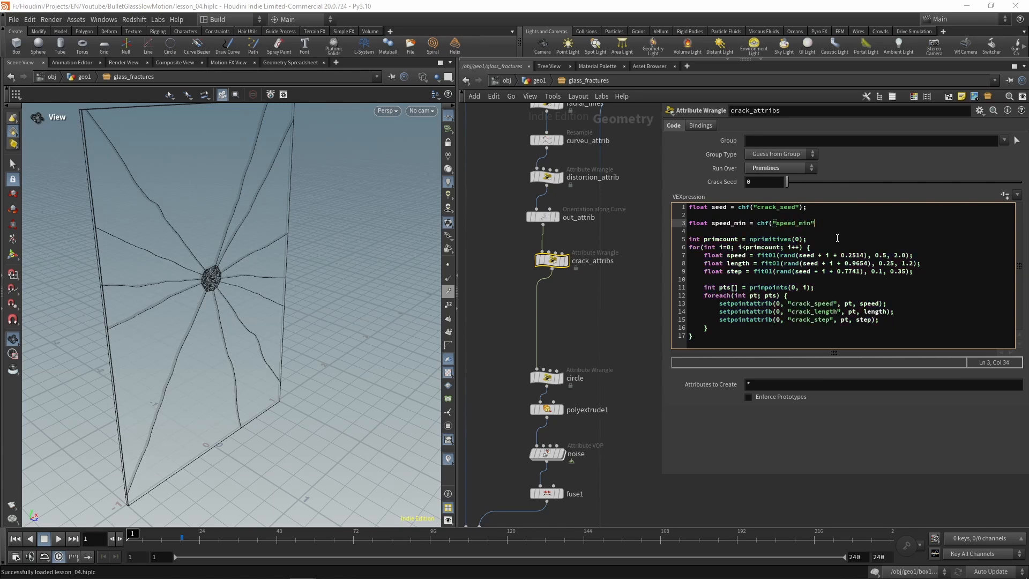
# Step: Duplicate the speed_min declaration on the following line and change it to float speed_max = chf("speed_max");
pyautogui.hotkey('shift', 'Home')
pyautogui.hotkey('ctrl', 'c')
pyautogui.press('End')
pyautogui.press('Return')
pyautogui.hotkey('ctrl', 'v')
pyautogui.press('Left')
pyautogui.press('Left')
pyautogui.press('Left')
pyautogui.press('BackSpace')
pyautogui.press('BackSpace')
pyautogui.press('BackSpace')
pyautogui.write('max')
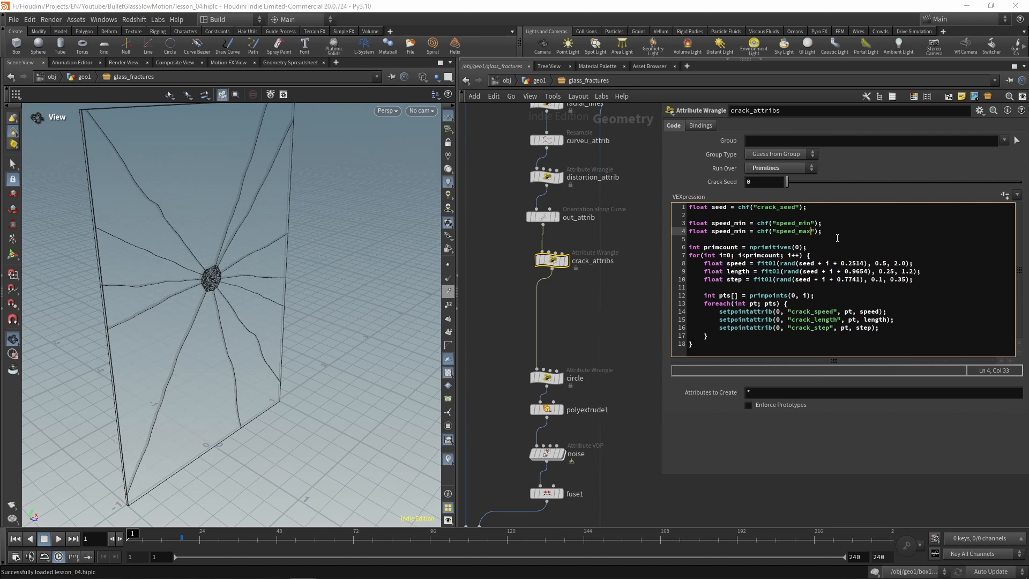
pyautogui.press('Left')
pyautogui.press('Left')
pyautogui.press('Left')
pyautogui.press('BackSpace')
pyautogui.press('BackSpace')
pyautogui.press('BackSpace')
pyautogui.write('max')
# Step: Declare float length_min = chf("length_min"); below the speed_max line
pyautogui.press('Return')
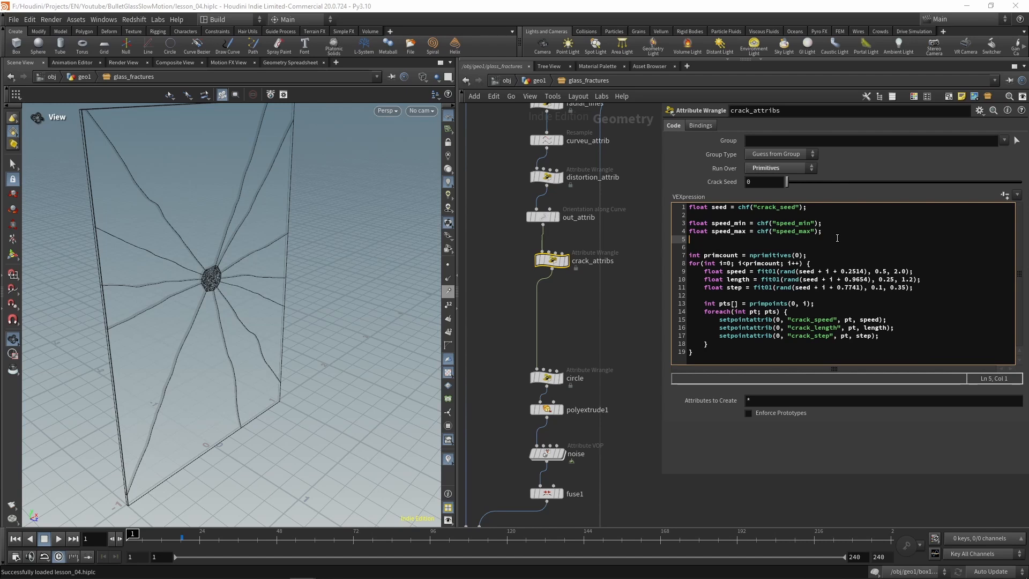
pyautogui.write('float length')
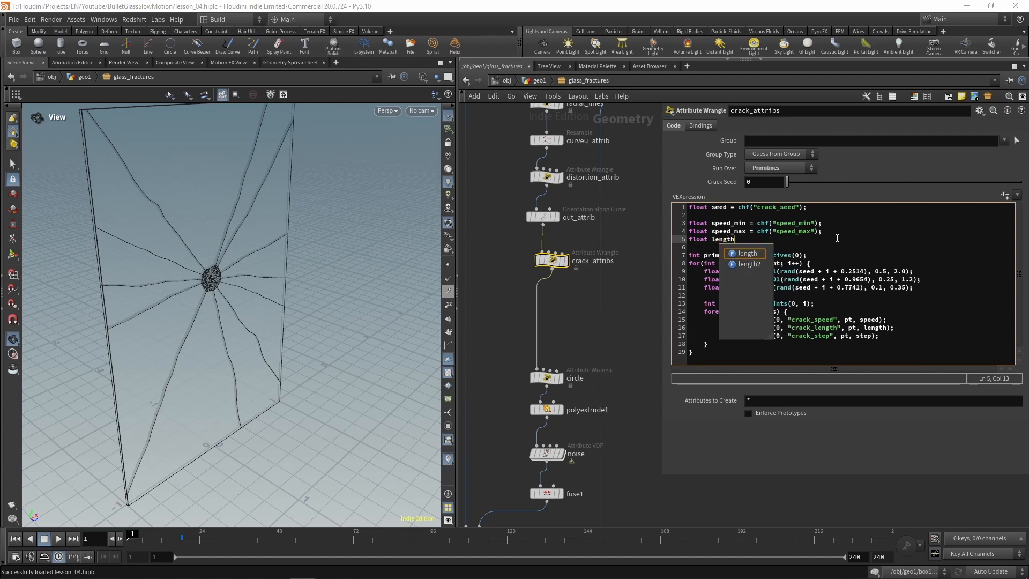
pyautogui.write('_min =')
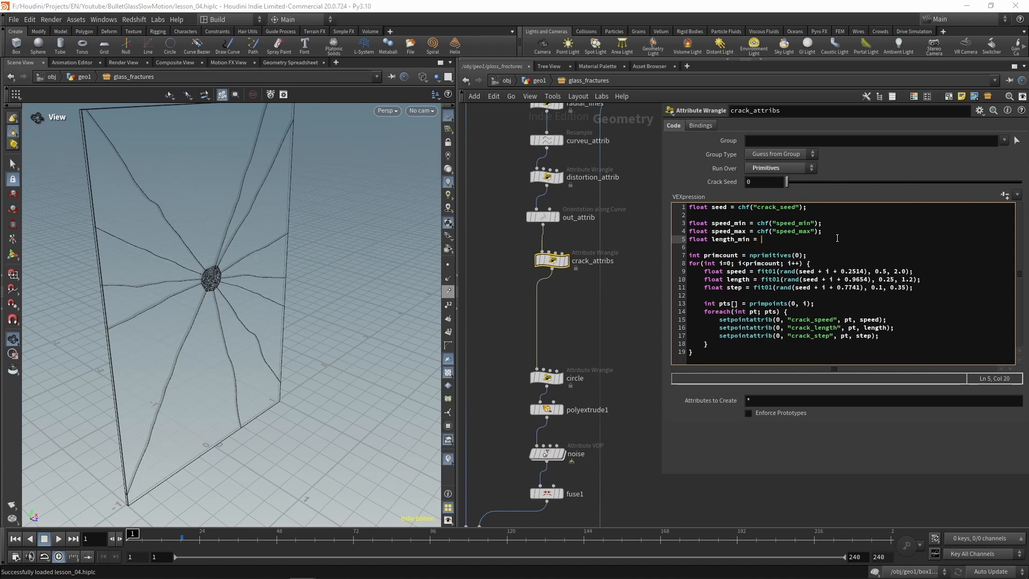
pyautogui.write(' chf("length_min')
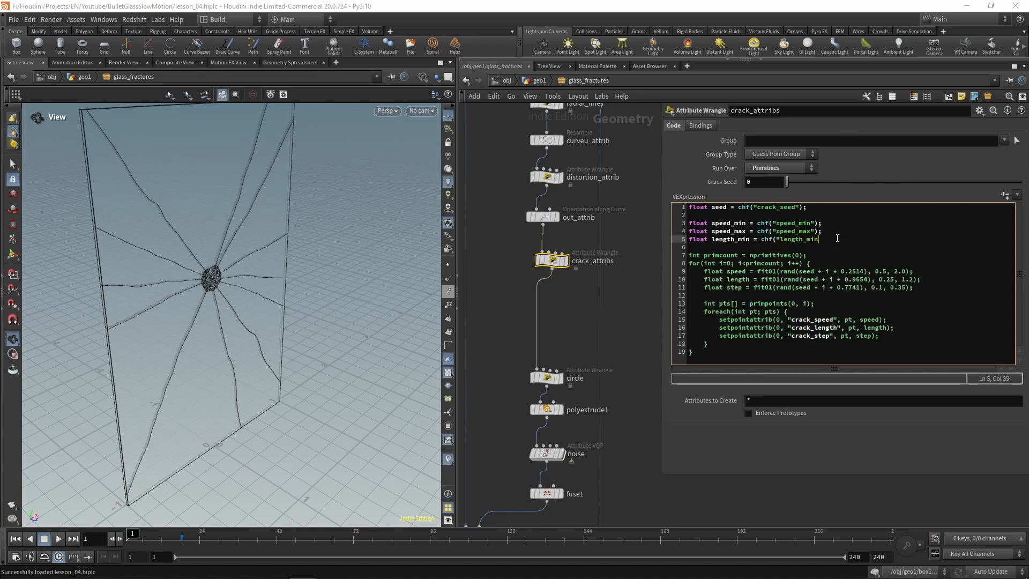
pyautogui.write('");')
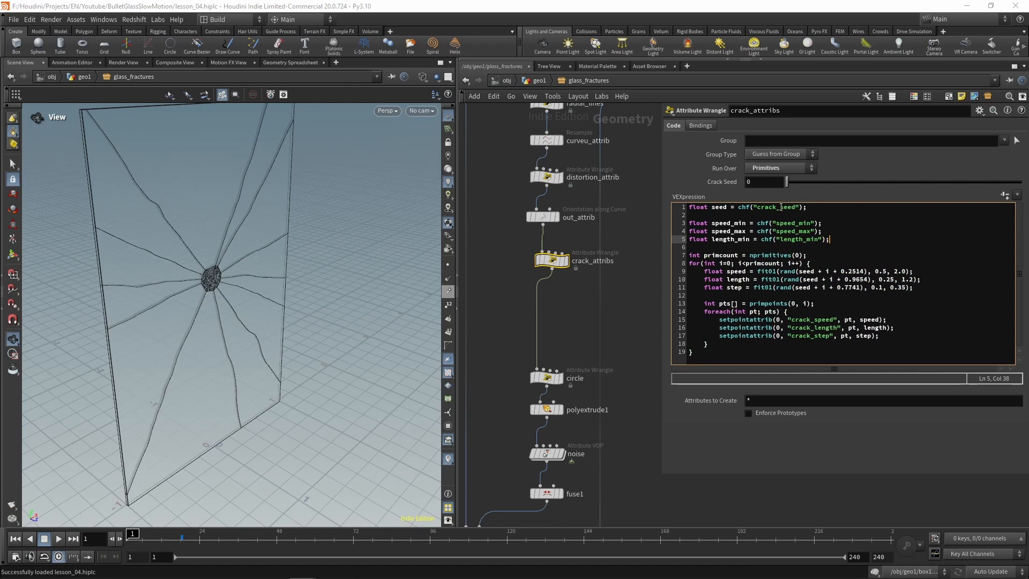
# Step: Prefix the channel names in the speed_min, speed_max and length_min declarations with crack_
pyautogui.moveTo(798, 207); pyautogui.dragTo(758, 209)
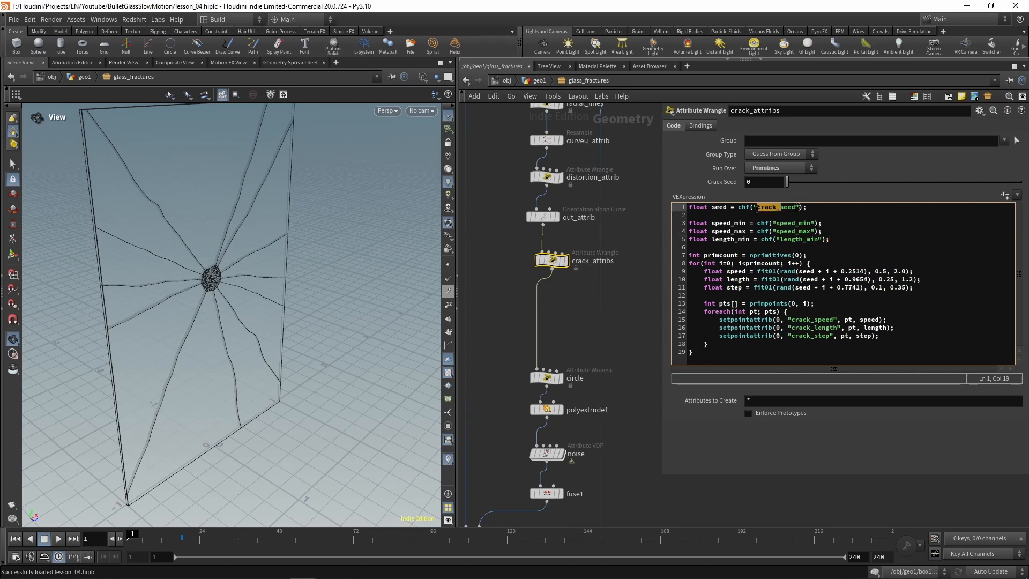
pyautogui.click(775, 223)
pyautogui.hotkey('ctrl', 'v')
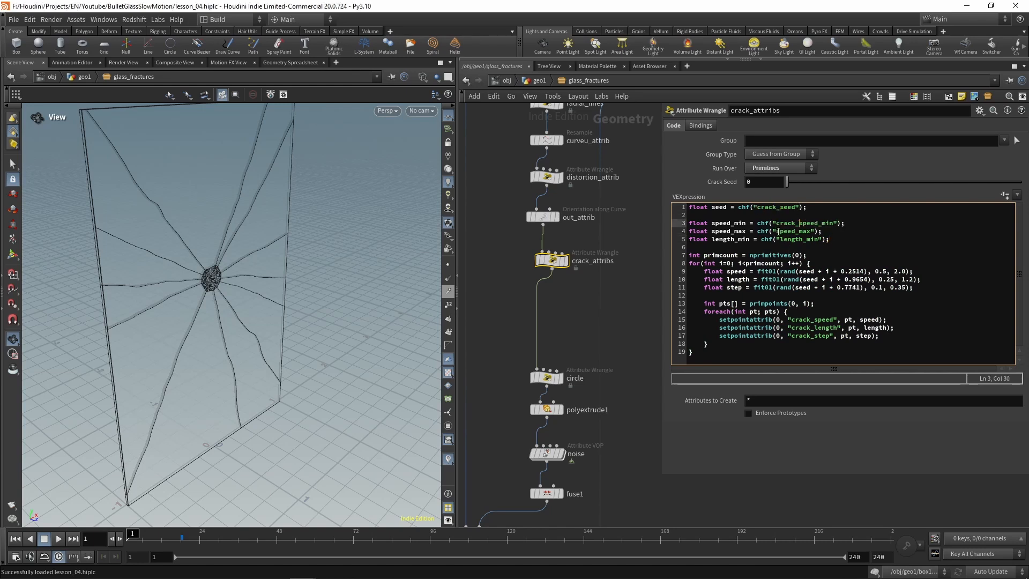
pyautogui.click(775, 231)
pyautogui.hotkey('ctrl', 'v')
pyautogui.click(776, 240)
pyautogui.hotkey('ctrl', 'v')
# Step: Duplicate the length_min declaration on the following line and change it to float length_max = chf("crack_length_max");
pyautogui.click(868, 240)
pyautogui.hotkey('shift', 'Home')
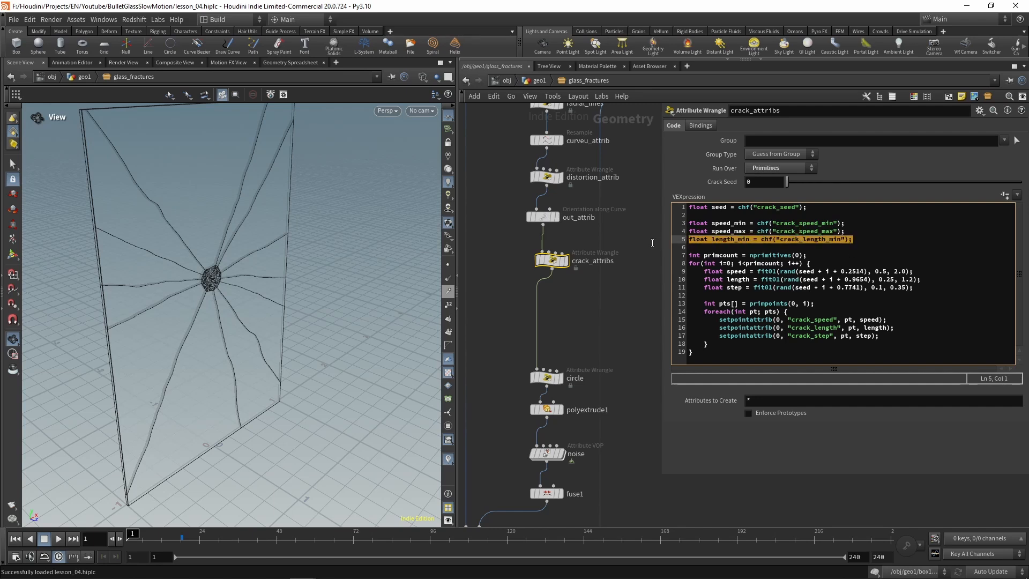
pyautogui.click(871, 239)
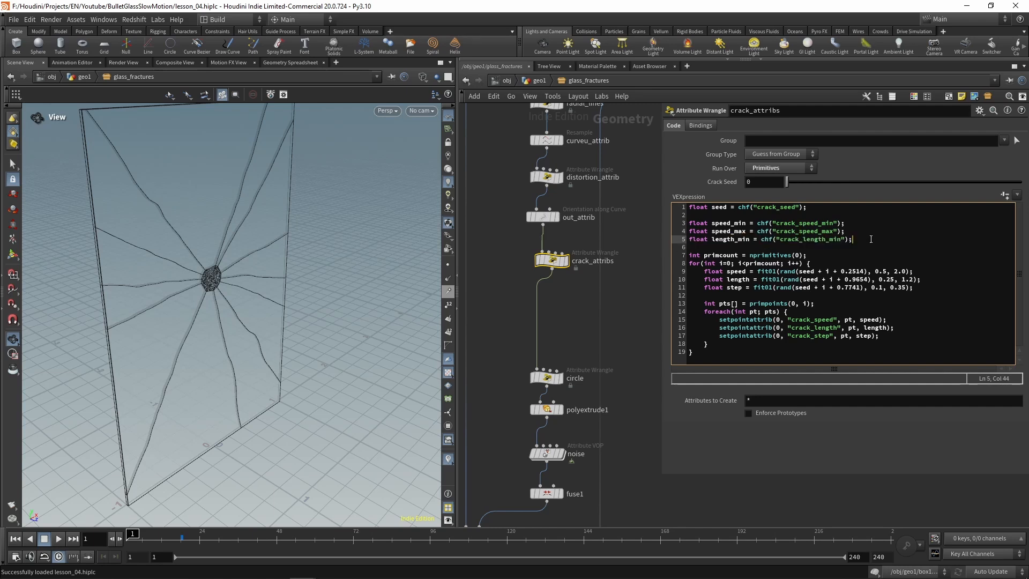
pyautogui.press('Return')
pyautogui.hotkey('ctrl', 'v')
pyautogui.click(752, 247)
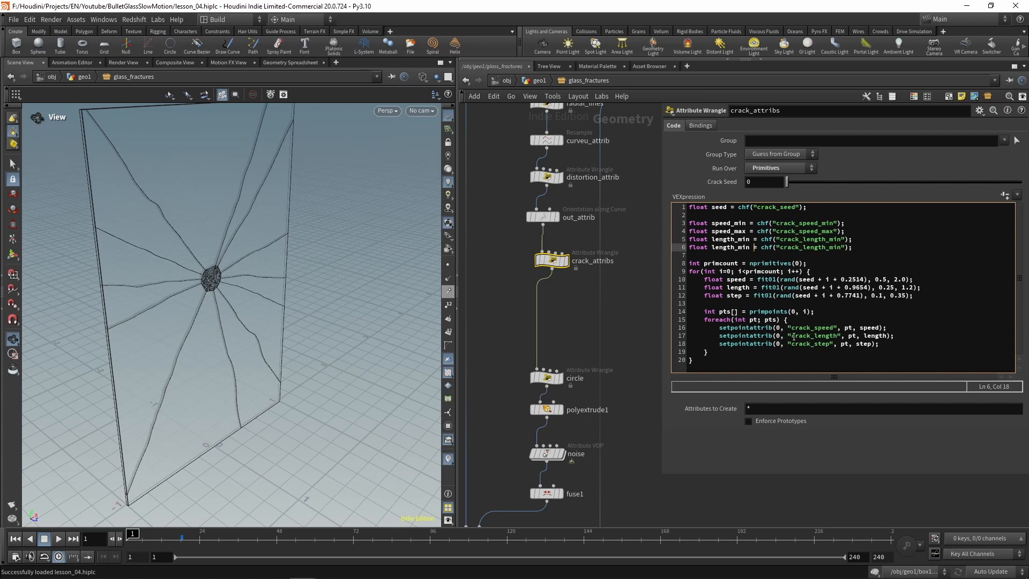
pyautogui.hotkey('shift', 'Left')
pyautogui.hotkey('shift', 'Left')
pyautogui.write('ax')
pyautogui.press('Right')
pyautogui.hotkey('shift', 'Right')
pyautogui.hotkey('shift', 'Right')
pyautogui.hotkey('shift', 'Right')
pyautogui.write('max')
pyautogui.press('End')
# Step: Add two more copies of the length_min declaration and change the first to float step_min = chf("crack_step_min");
pyautogui.press('Return')
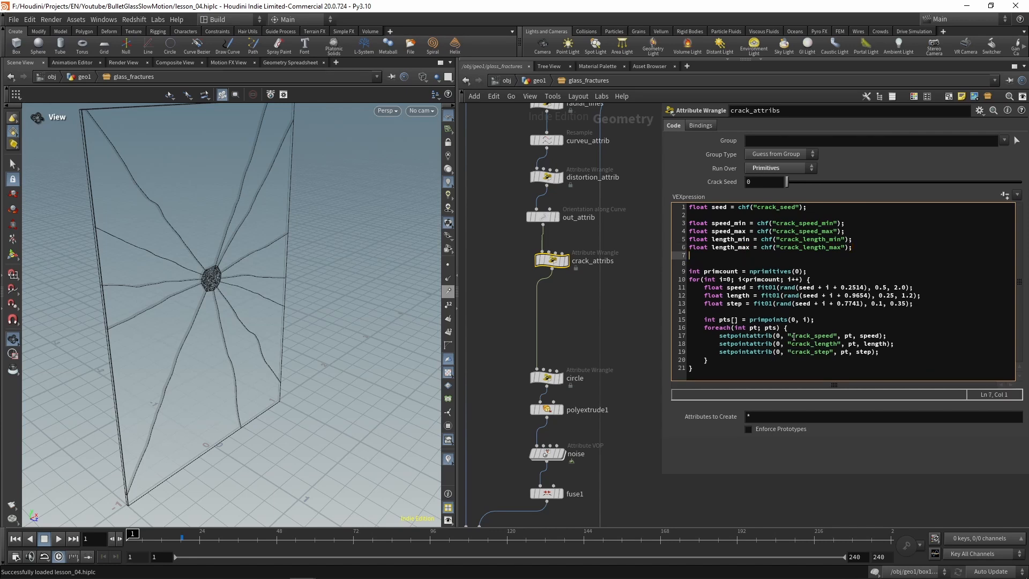
pyautogui.hotkey('ctrl', 'v')
pyautogui.press('Return')
pyautogui.hotkey('ctrl', 'v')
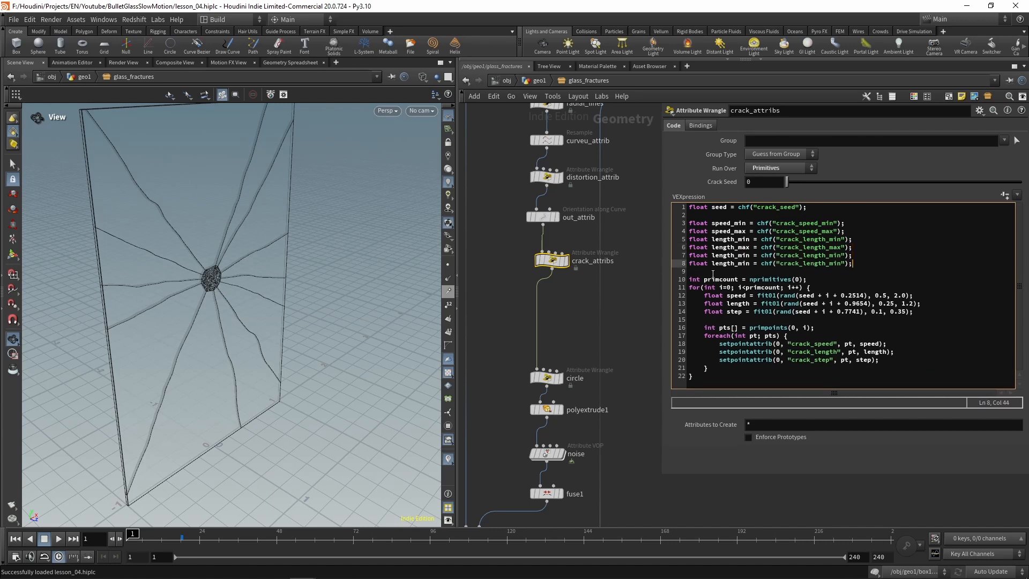
pyautogui.moveTo(734, 256); pyautogui.dragTo(713, 257)
pyautogui.write('s')
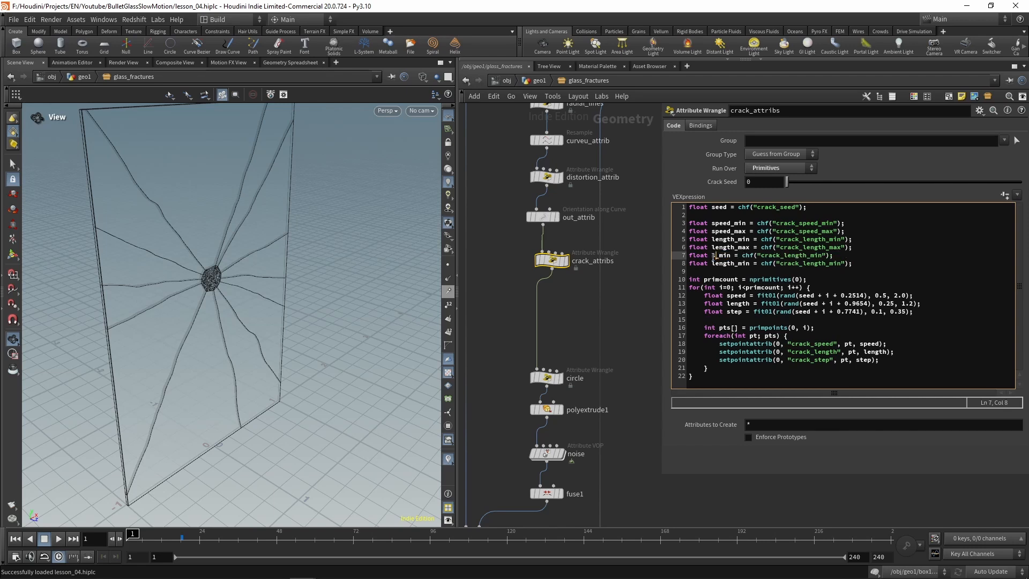
pyautogui.write('tep')
pyautogui.click(820, 257)
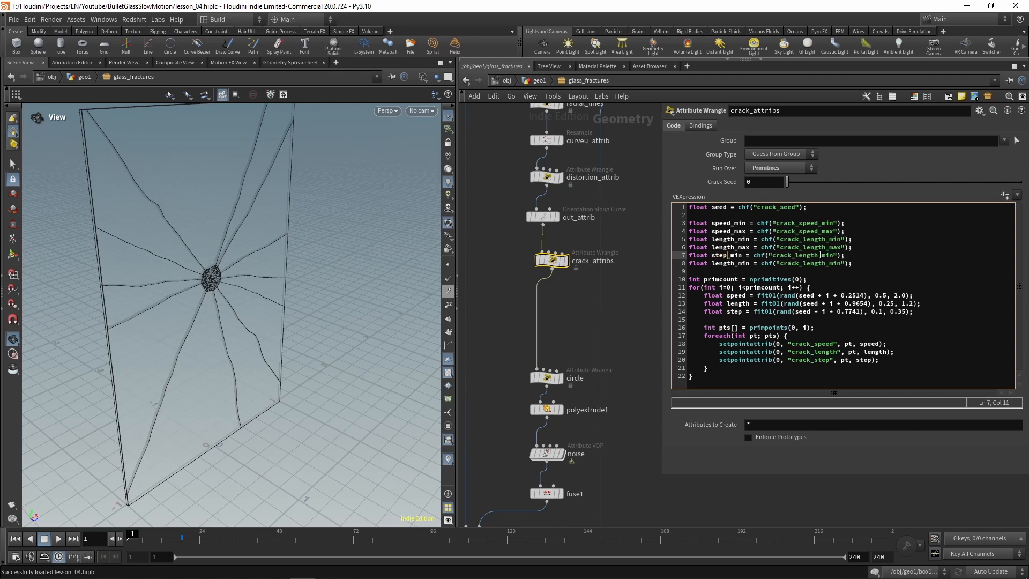
pyautogui.hotkey('shift', 'Left')
pyautogui.hotkey('shift', 'Left')
pyautogui.hotkey('shift', 'Left')
pyautogui.hotkey('shift', 'Left')
pyautogui.hotkey('shift', 'Left')
pyautogui.hotkey('shift', 'Left')
# Step: Change the last copied declaration to float step_max = chf("crack_step_max");
pyautogui.write('step')
pyautogui.press('Down')
pyautogui.press('Left')
pyautogui.hotkey('shift', 'Right')
pyautogui.hotkey('shift', 'Right')
pyautogui.hotkey('shift', 'Right')
pyautogui.hotkey('shift', 'Right')
pyautogui.hotkey('shift', 'Right')
pyautogui.hotkey('shift', 'Right')
pyautogui.write('step')
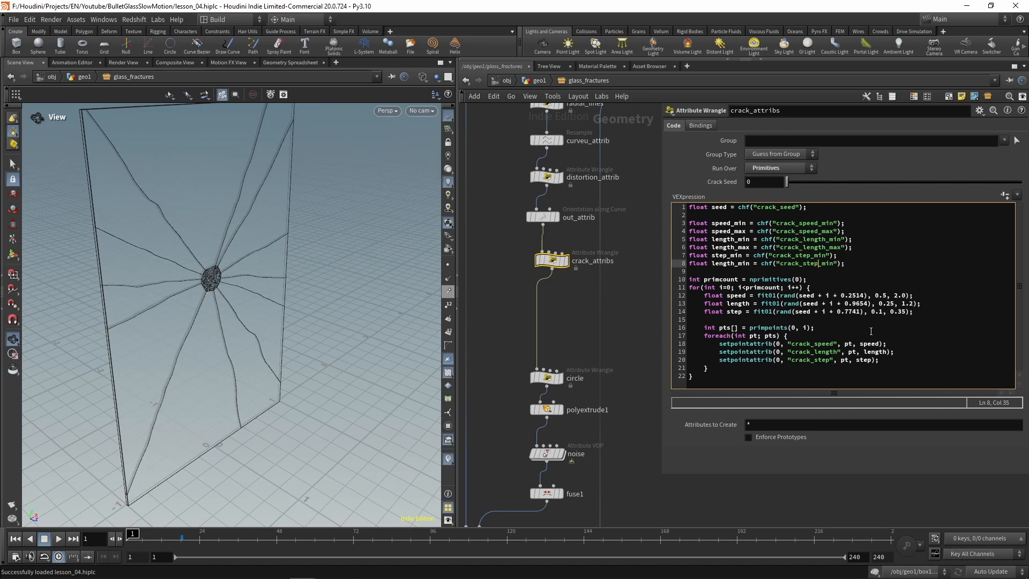
pyautogui.press('Left')
pyautogui.hotkey('shift', 'Right')
pyautogui.hotkey('shift', 'Right')
pyautogui.write('ax')
pyautogui.hotkey('shift', 'Right')
pyautogui.hotkey('shift', 'Right')
pyautogui.write('ax')
pyautogui.hotkey('shift', 'Left')
pyautogui.hotkey('shift', 'Left')
pyautogui.hotkey('shift', 'Left')
pyautogui.hotkey('shift', 'Left')
pyautogui.hotkey('shift', 'Left')
pyautogui.hotkey('shift', 'Left')
pyautogui.write('step')
# Step: Use speed_min and speed_max as the fit01 range of the speed line and create parameters for all the new channels
pyautogui.doubleClick(727, 225)
pyautogui.hotkey('ctrl', 'c')
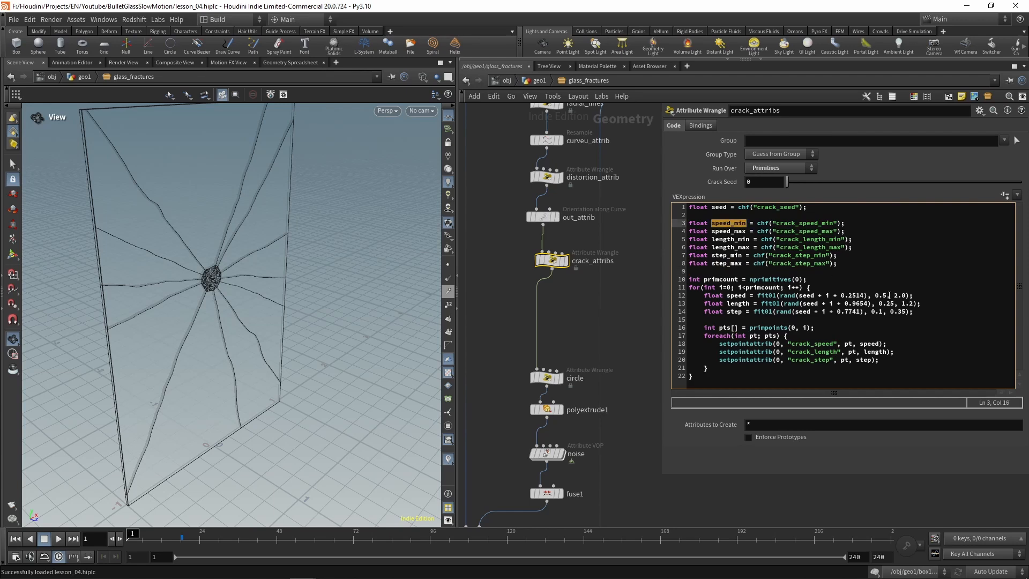
pyautogui.moveTo(889, 296); pyautogui.dragTo(877, 296)
pyautogui.hotkey('ctrl', 'v')
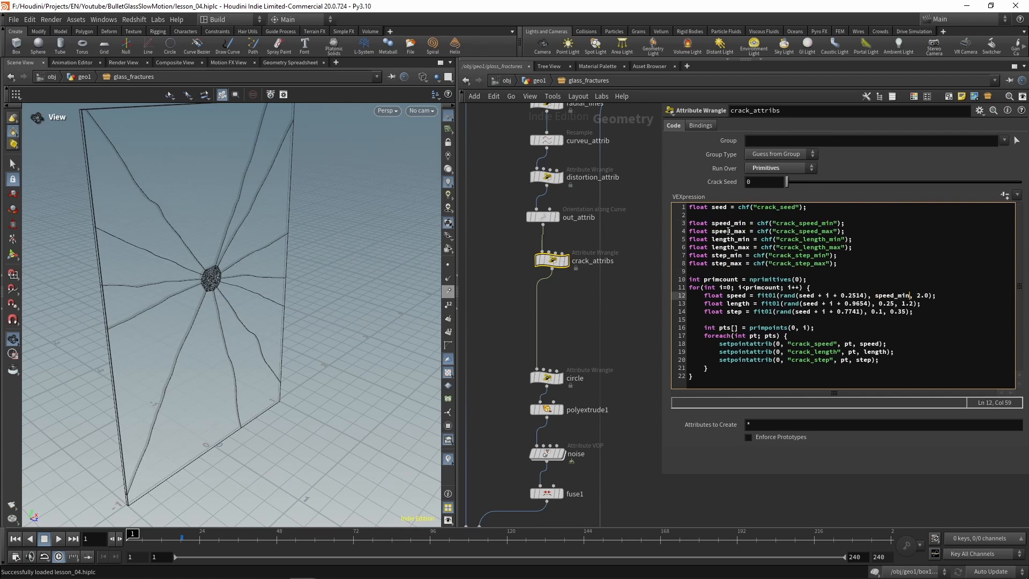
pyautogui.doubleClick(728, 231)
pyautogui.hotkey('ctrl', 'c')
pyautogui.moveTo(931, 295); pyautogui.dragTo(917, 295)
pyautogui.hotkey('ctrl', 'v')
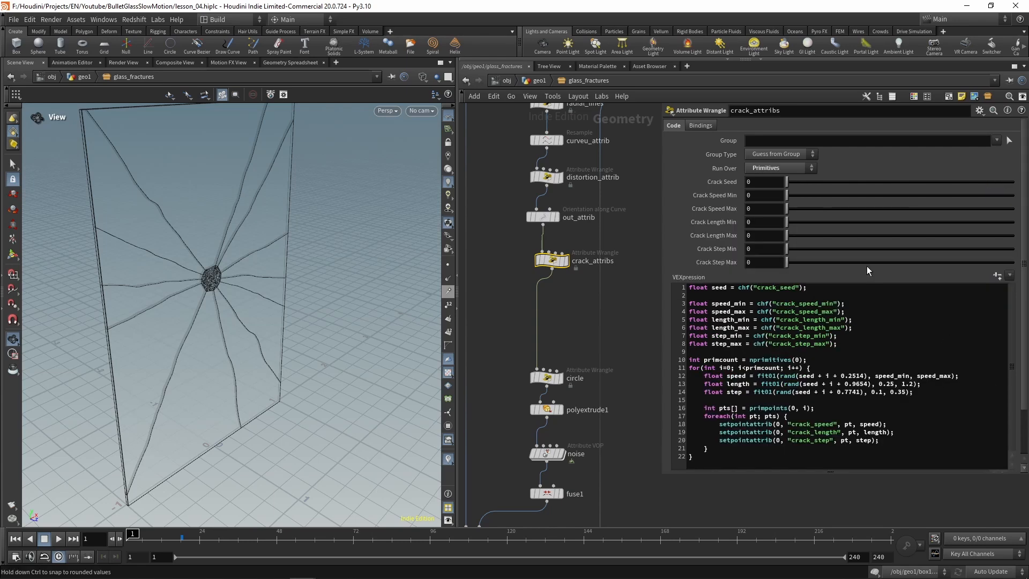
# Step: Replace the fit01 range values in the length line with length_min and length_max
pyautogui.doubleClick(734, 321)
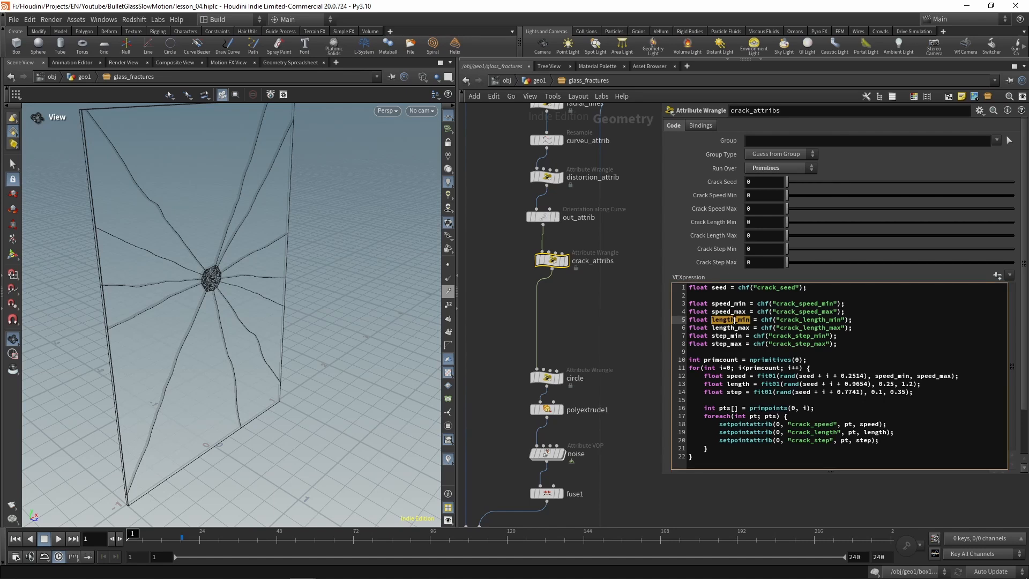
pyautogui.moveTo(896, 384); pyautogui.dragTo(879, 384)
pyautogui.hotkey('ctrl', 'v')
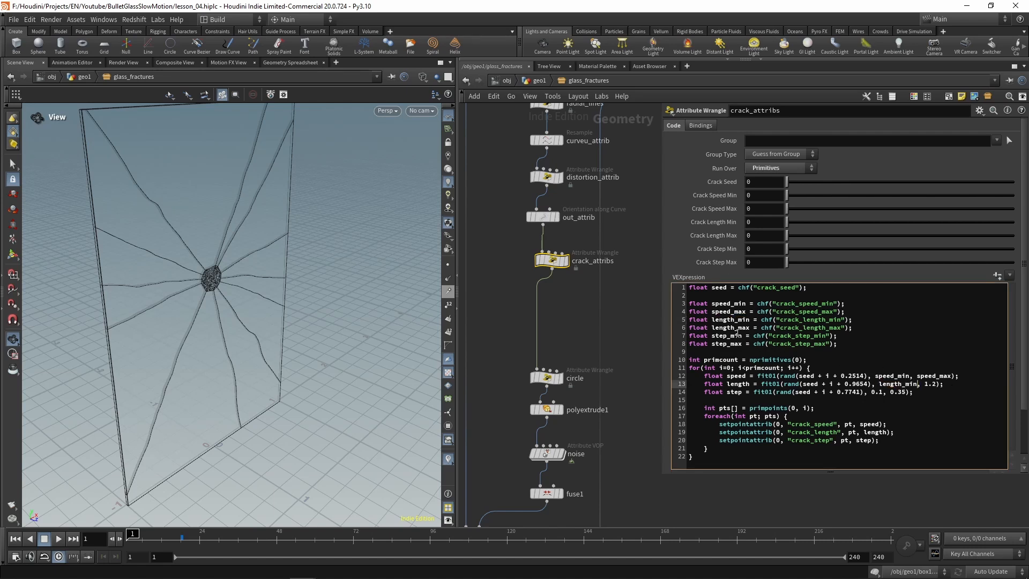
pyautogui.doubleClick(733, 328)
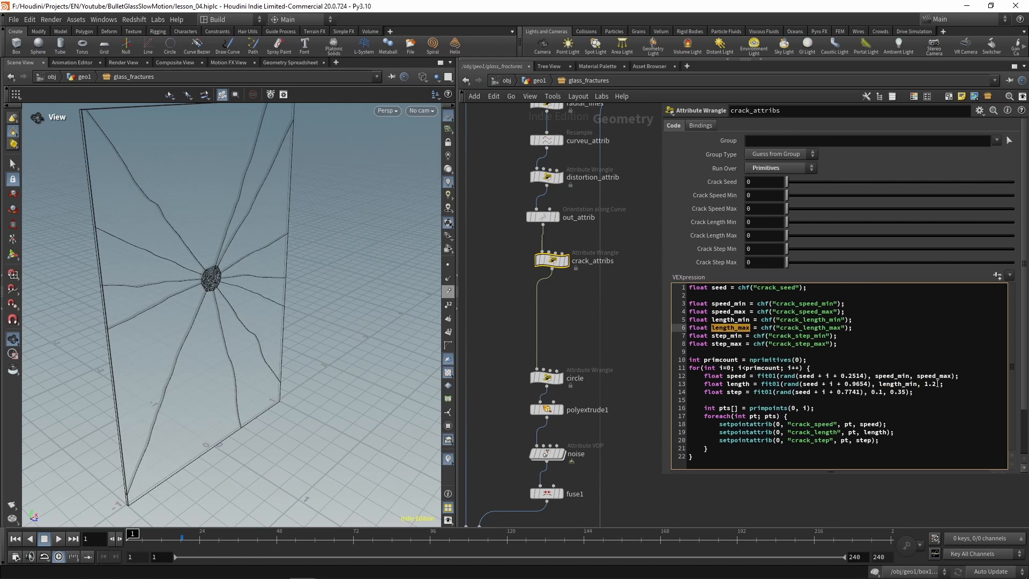
pyautogui.moveTo(937, 384); pyautogui.dragTo(925, 385)
pyautogui.hotkey('ctrl', 'v')
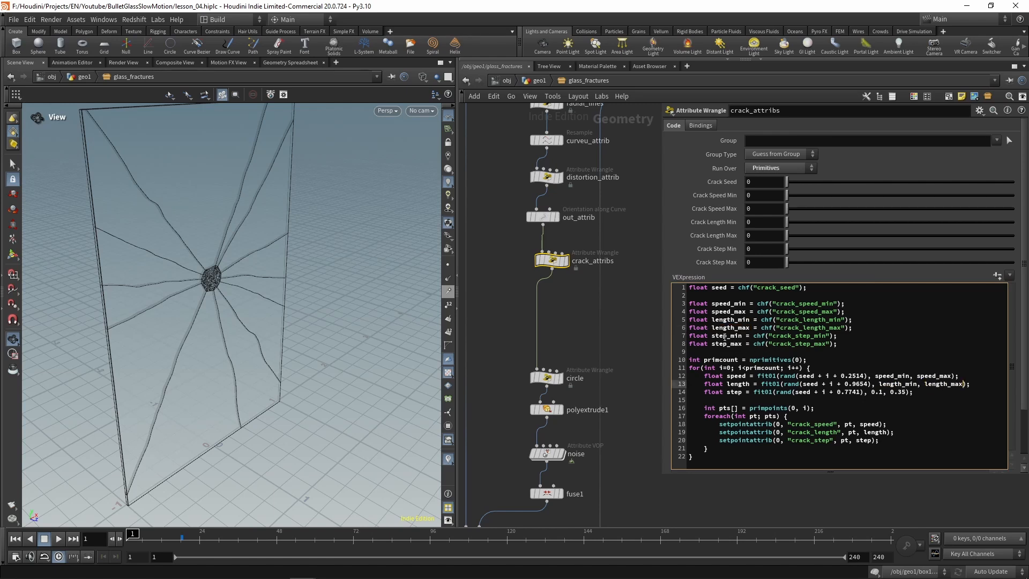
# Step: Replace the fit01 range values in the step line with step_min and step_max
pyautogui.doubleClick(727, 336)
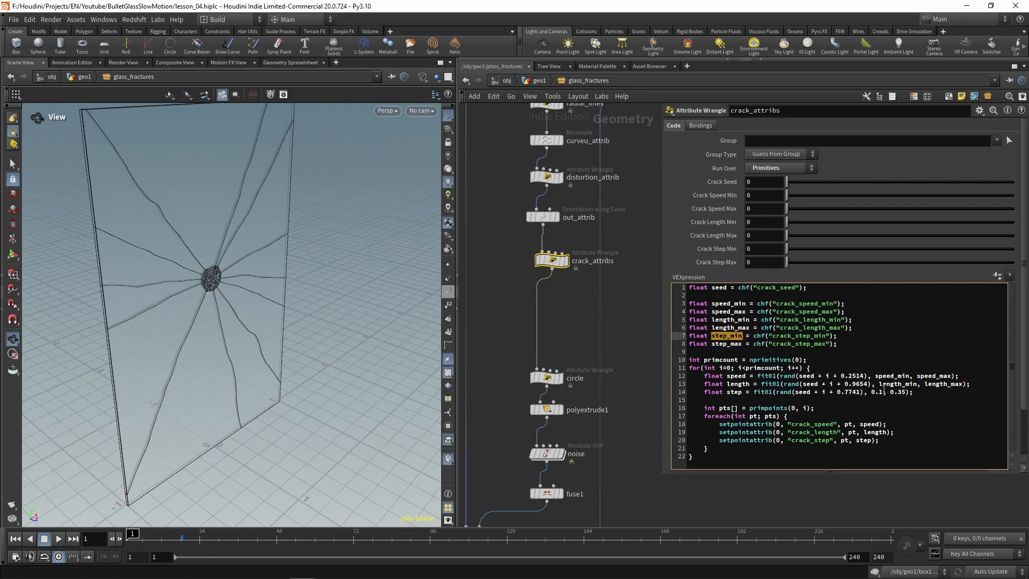
pyautogui.moveTo(885, 392); pyautogui.dragTo(871, 392)
pyautogui.hotkey('ctrl', 'v')
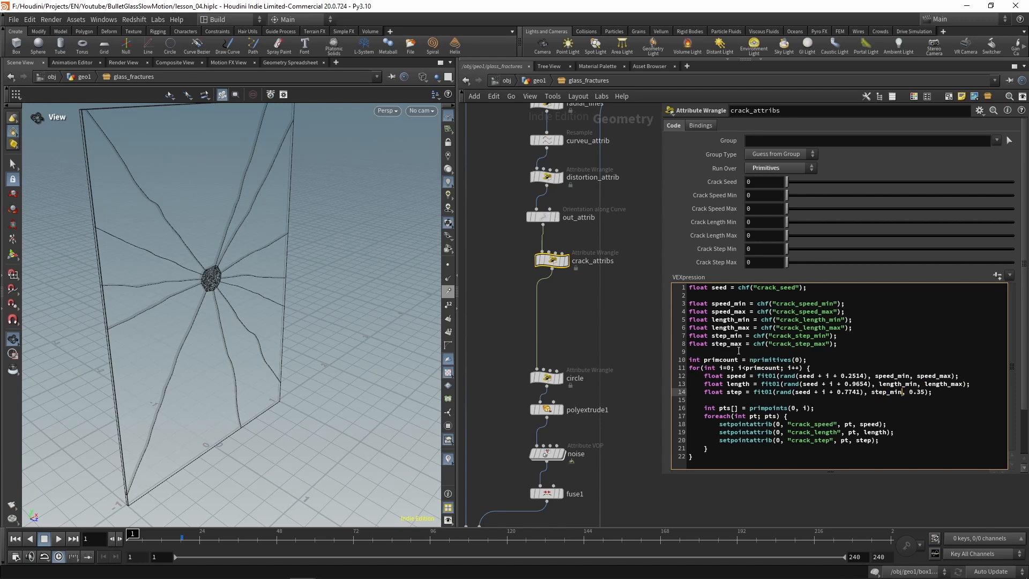
pyautogui.doubleClick(727, 344)
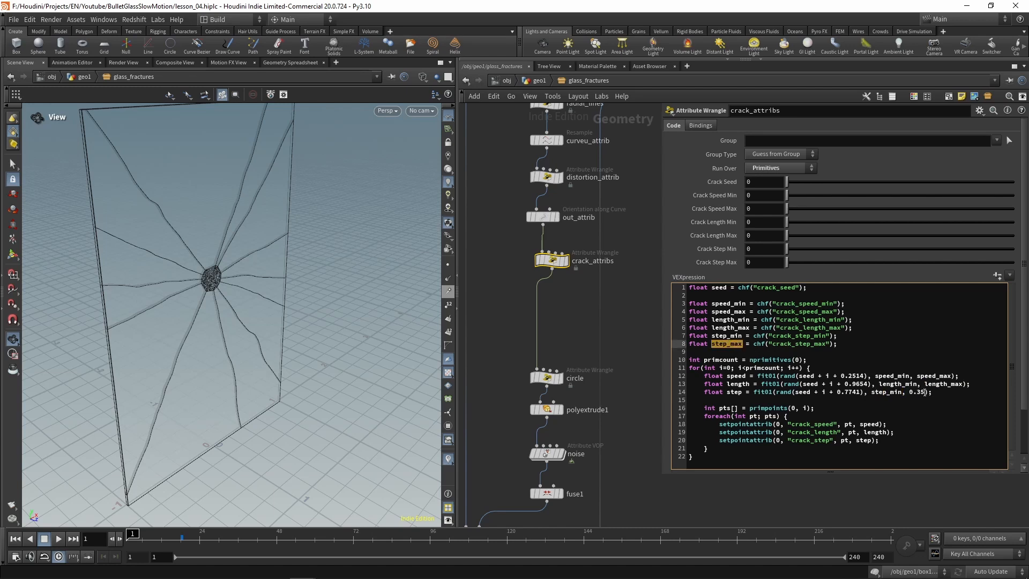
pyautogui.moveTo(926, 392); pyautogui.dragTo(909, 392)
pyautogui.hotkey('ctrl', 'v')
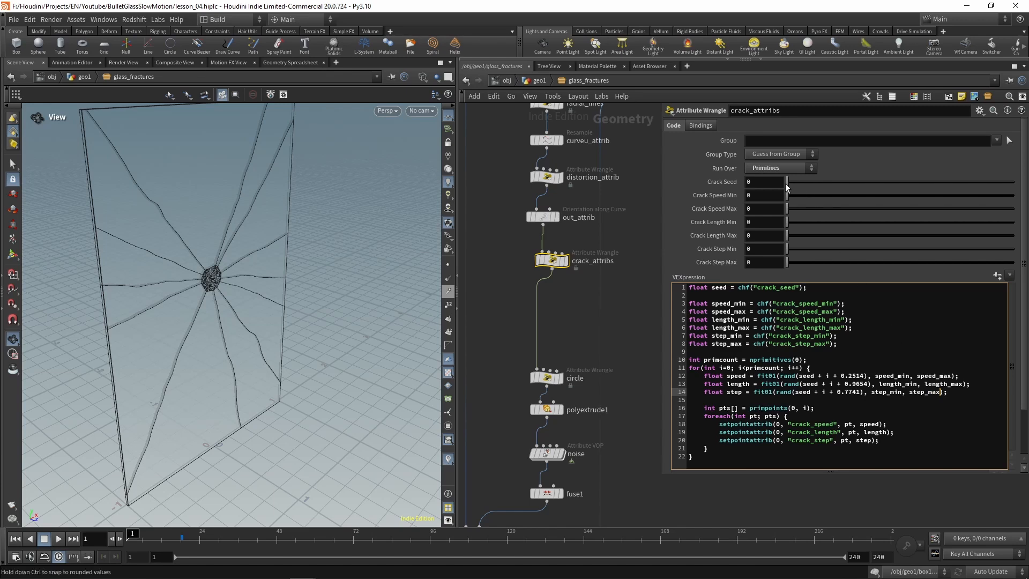
# Step: Set Crack Speed Min to 0.5 and Crack Speed Max to 2.0
pyautogui.click(768, 195)
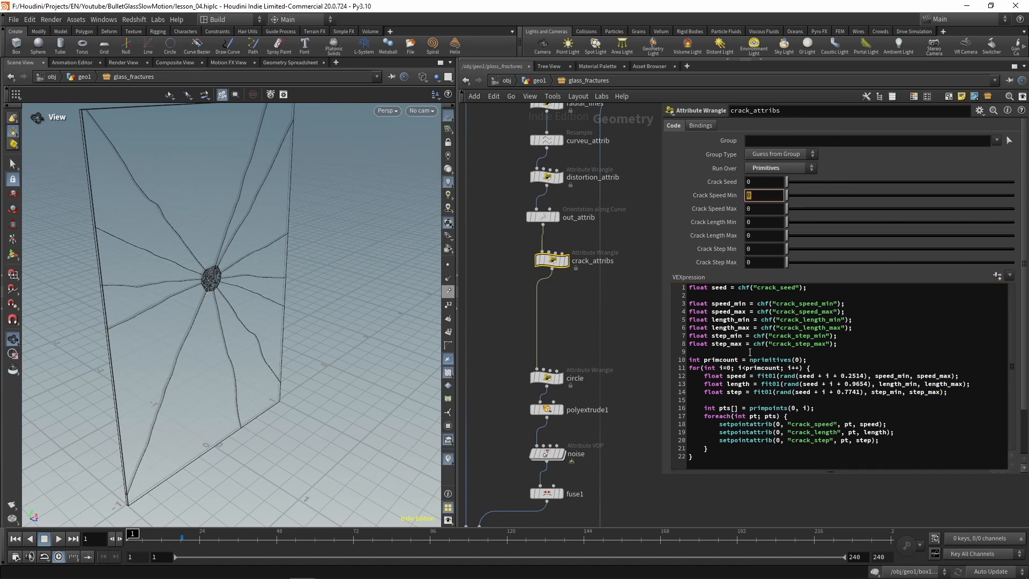
pyautogui.write('0.5')
pyautogui.press('Tab')
pyautogui.write('2.0')
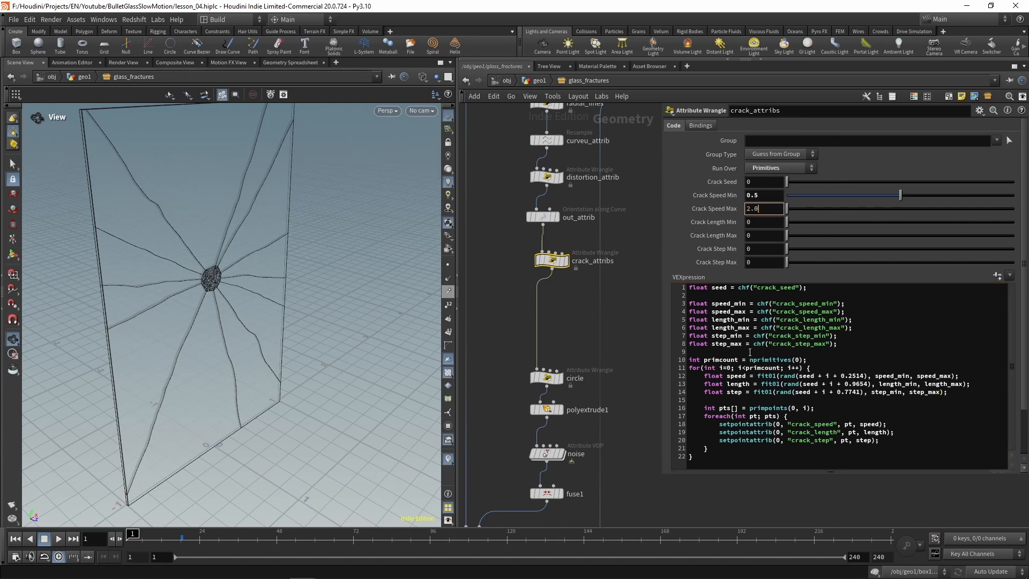
pyautogui.press('Tab')
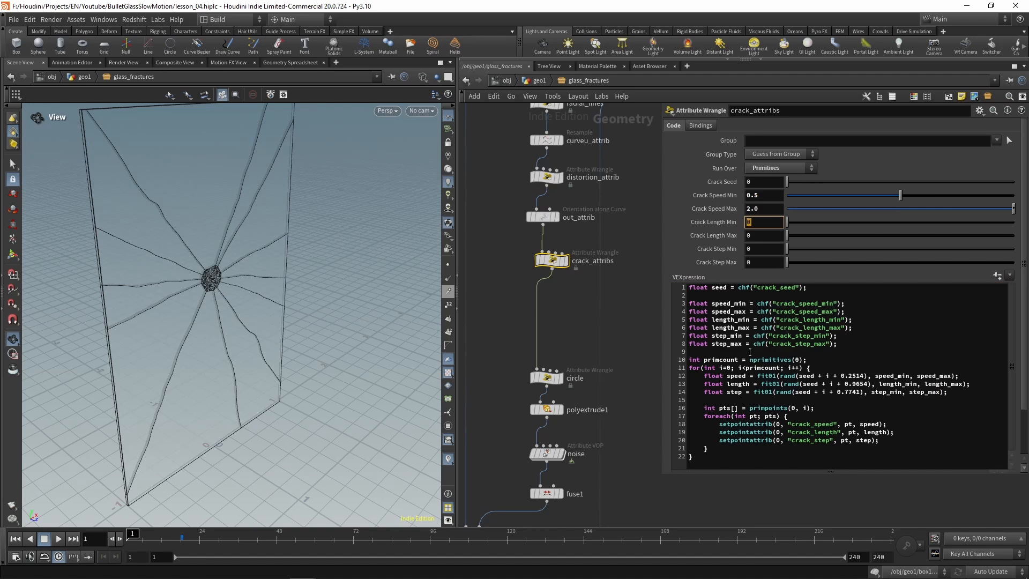
# Step: Set Crack Length Min to 0.25 and Crack Length Max to 1.2
pyautogui.write('0.25')
pyautogui.press('Tab')
pyautogui.write('1')
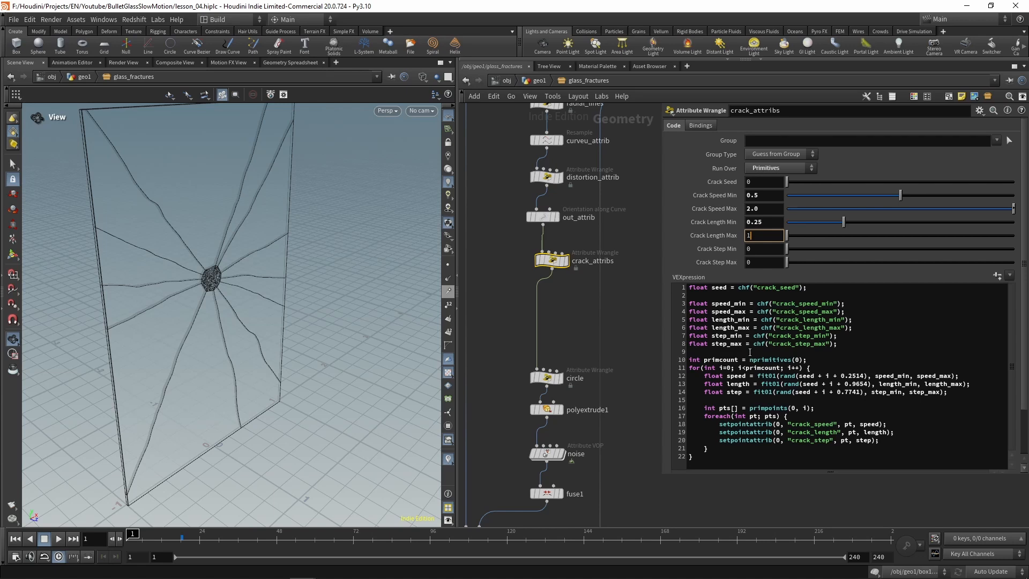
pyautogui.write('.2')
pyautogui.press('Tab')
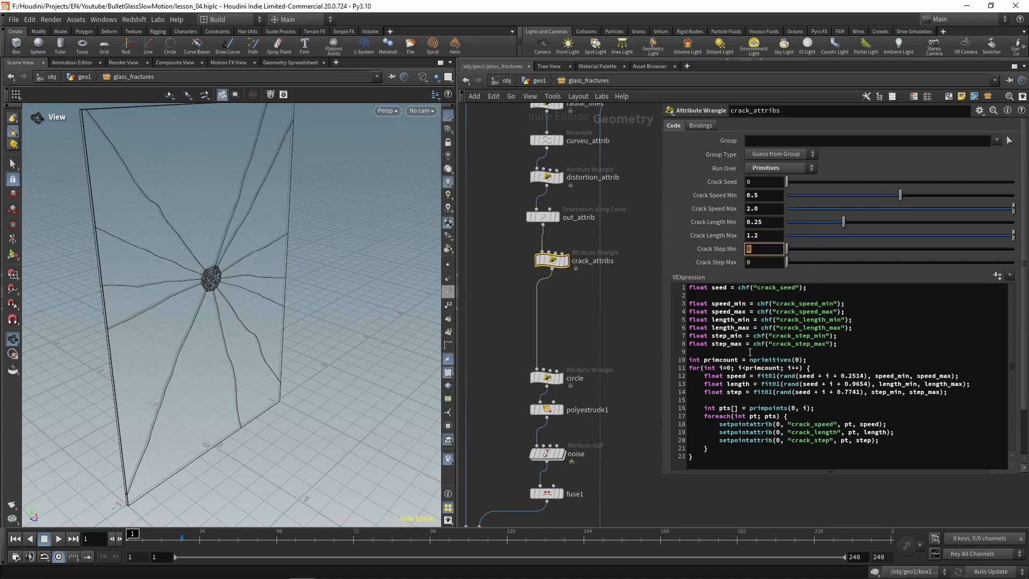
# Step: Set Crack Step Min to 0.1 and Crack Step Max to 0.35
pyautogui.write('0.1')
pyautogui.press('Tab')
pyautogui.write('0.35')
pyautogui.press('Tab')
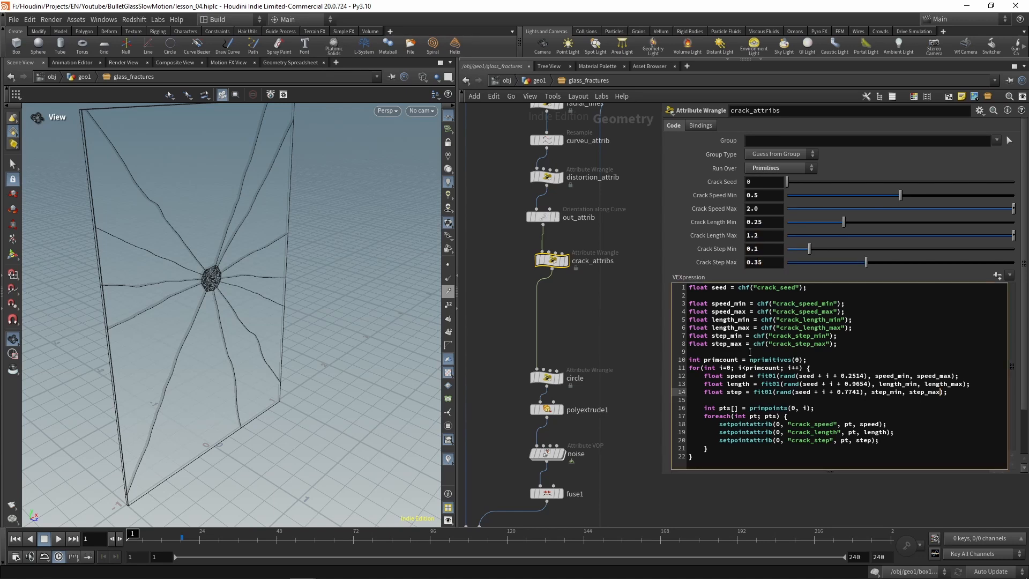
pyautogui.click(751, 384)
# Step: Move the existing output node at the end of the network a little further below set_active
pyautogui.moveTo(630, 323); pyautogui.dragTo(609, 129, button='middle')
pyautogui.scroll(-3, 593, 275)
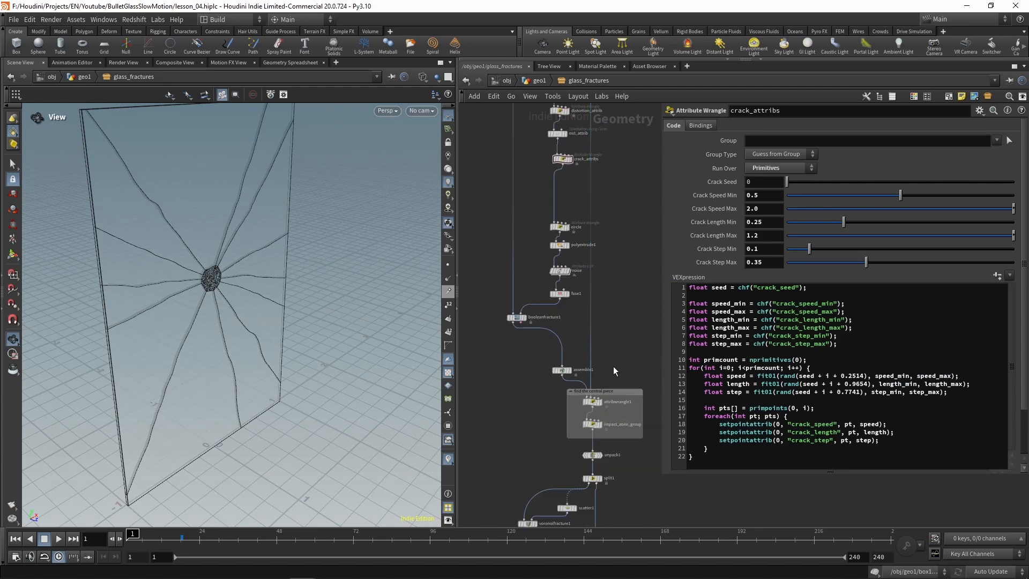
pyautogui.moveTo(613, 365); pyautogui.dragTo(616, 140, button='middle')
pyautogui.moveTo(597, 465); pyautogui.dragTo(597, 497)
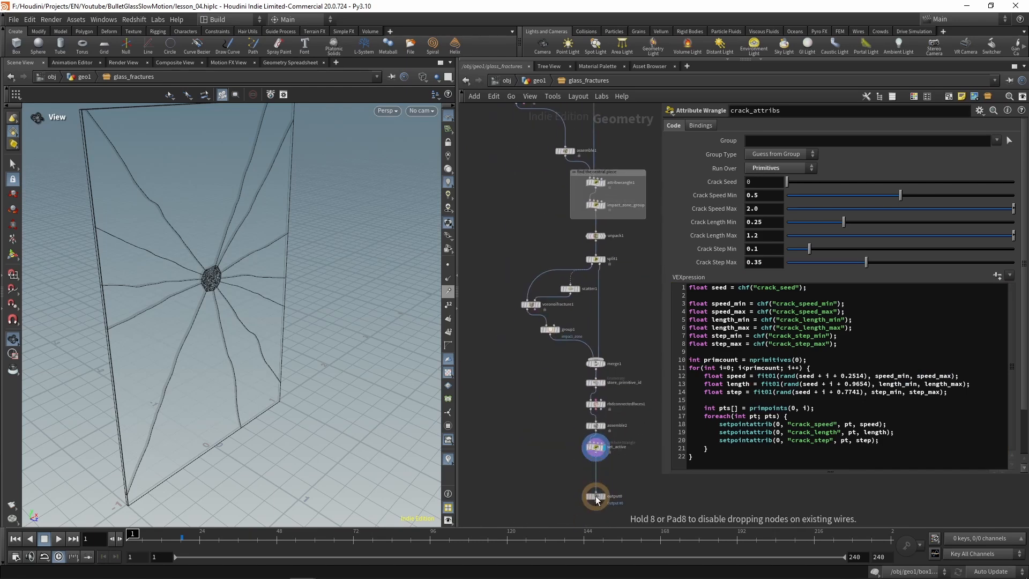
# Step: Add a second Output node beside the crack chain and feed it from crack_attribs
pyautogui.moveTo(632, 138); pyautogui.dragTo(618, 431, button='middle')
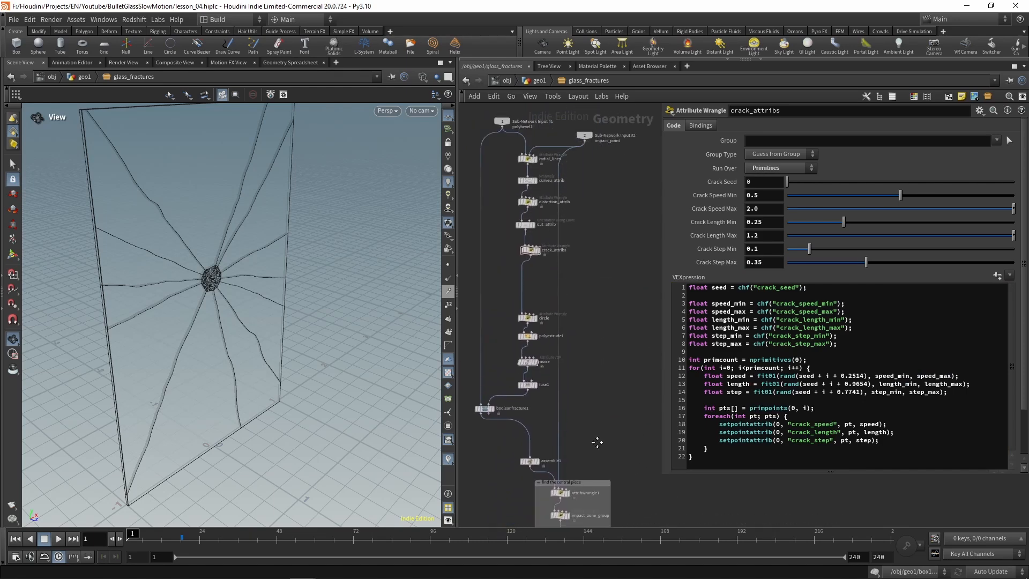
pyautogui.press('Tab')
pyautogui.write('out')
pyautogui.press('Return')
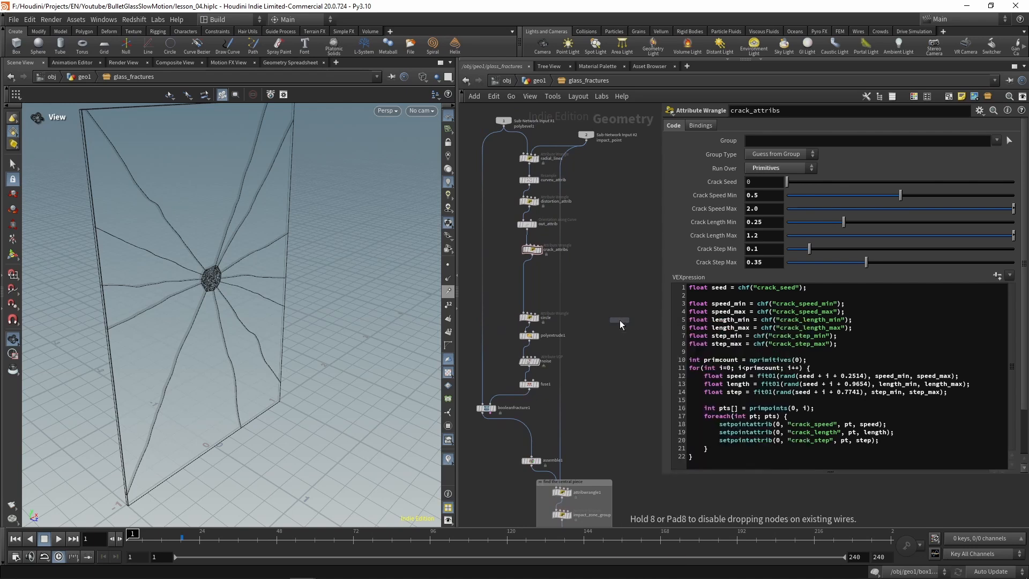
pyautogui.click(610, 312)
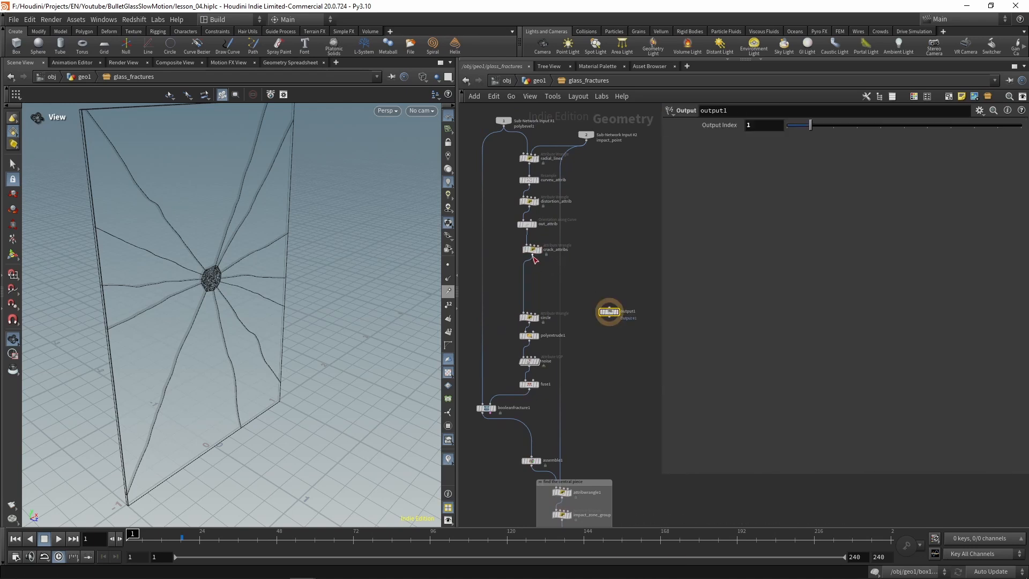
pyautogui.moveTo(534, 258); pyautogui.dragTo(610, 305)
# Step: Return to geo1 and raise Maximum Outputs in the glass_fractures type properties to allow a second output
pyautogui.click(533, 82)
pyautogui.rightClick(534, 230)
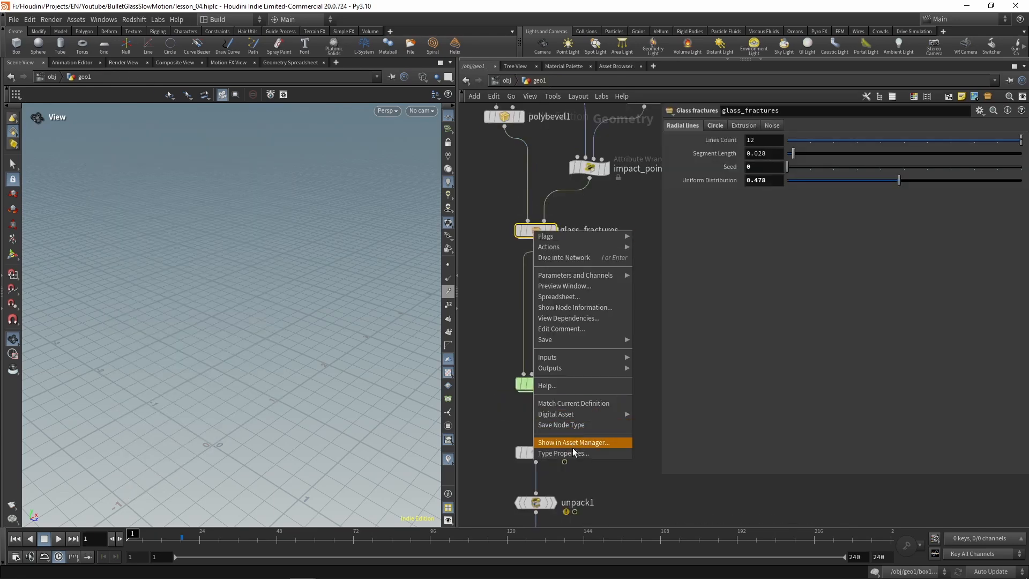
pyautogui.click(565, 453)
pyautogui.click(28, 144)
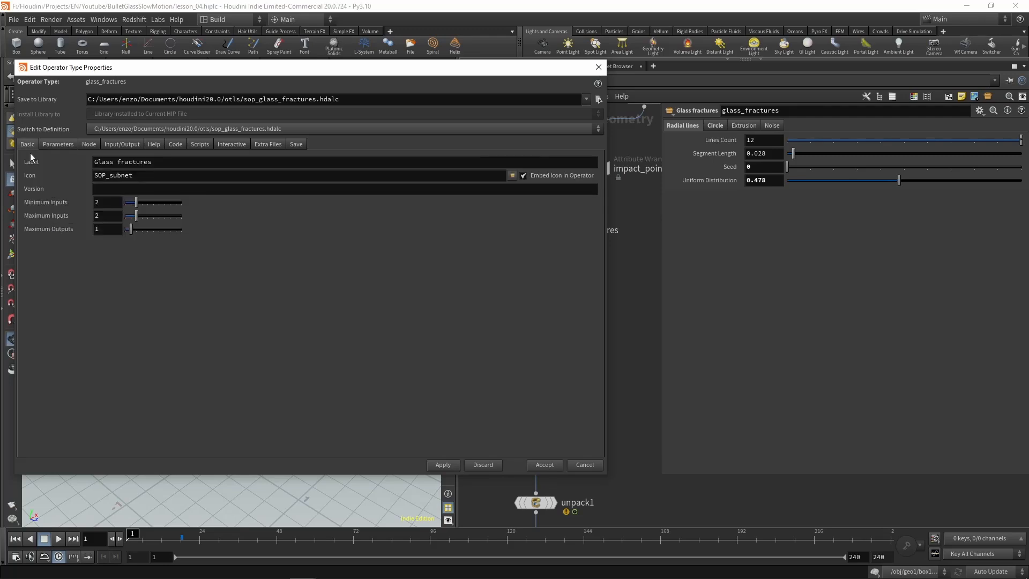
pyautogui.moveTo(130, 230); pyautogui.dragTo(138, 234)
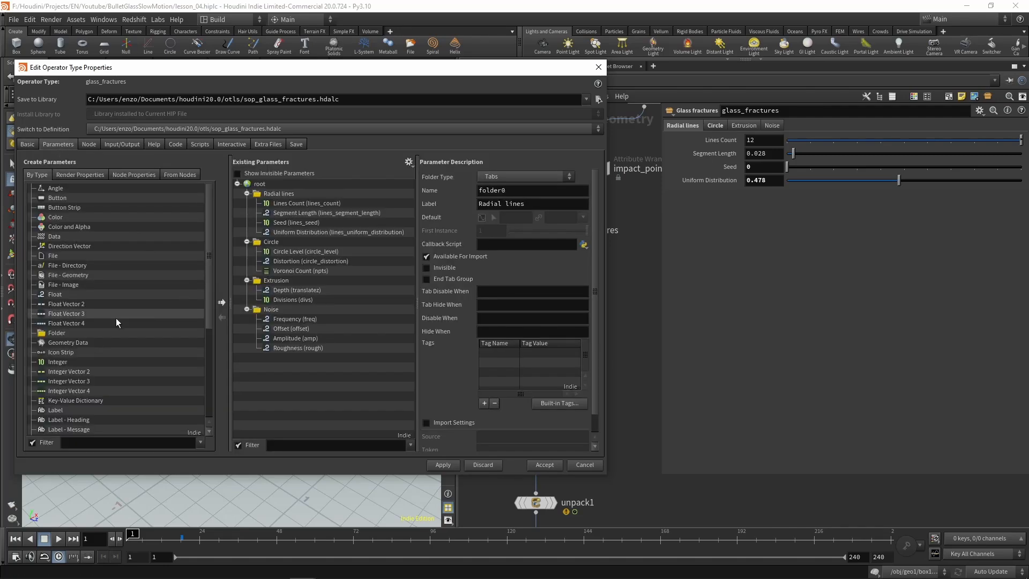
# Step: Add a folder labelled Cracks after the Noise folder in the asset's parameters and collapse the four existing folders
pyautogui.moveTo(68, 333); pyautogui.dragTo(261, 185)
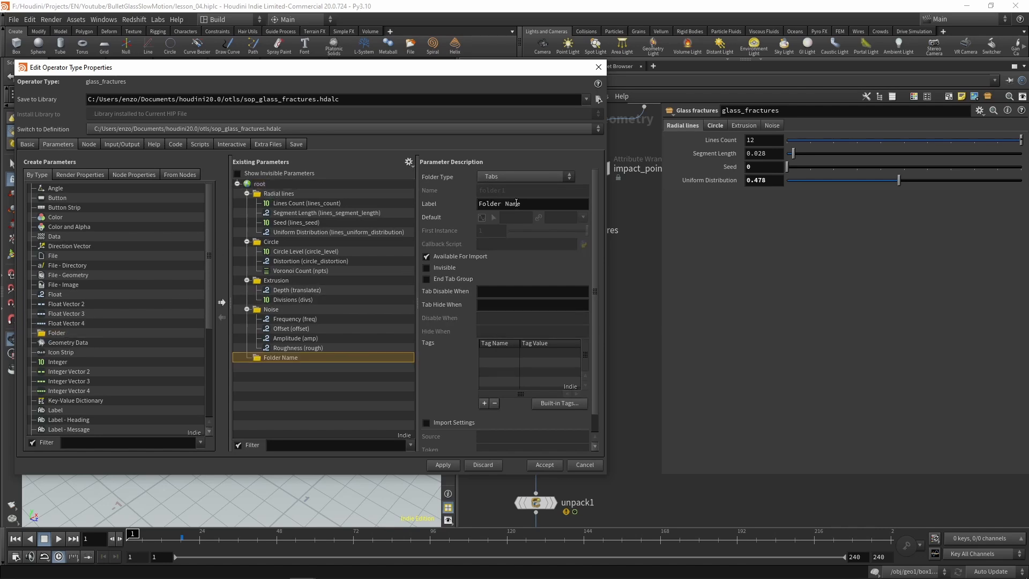
pyautogui.moveTo(526, 204); pyautogui.dragTo(404, 206)
pyautogui.write('Cracks')
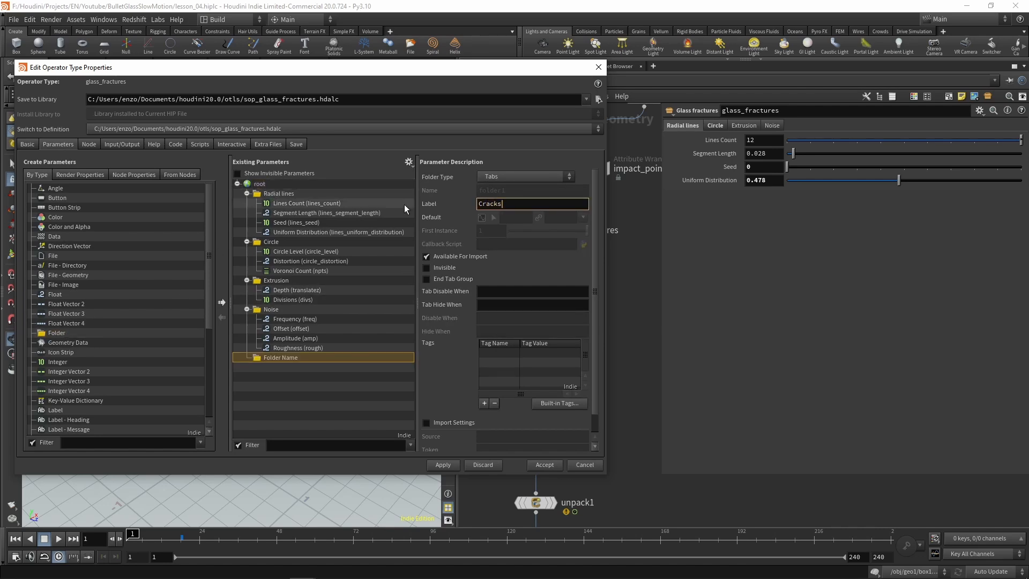
pyautogui.press('Tab')
pyautogui.click(248, 193)
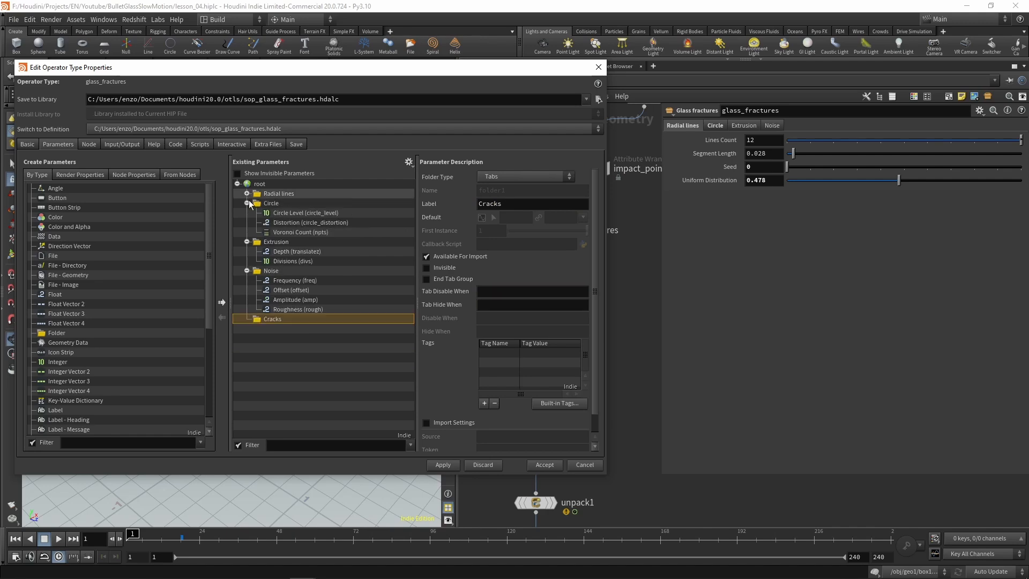
pyautogui.click(247, 203)
pyautogui.click(247, 213)
pyautogui.click(247, 222)
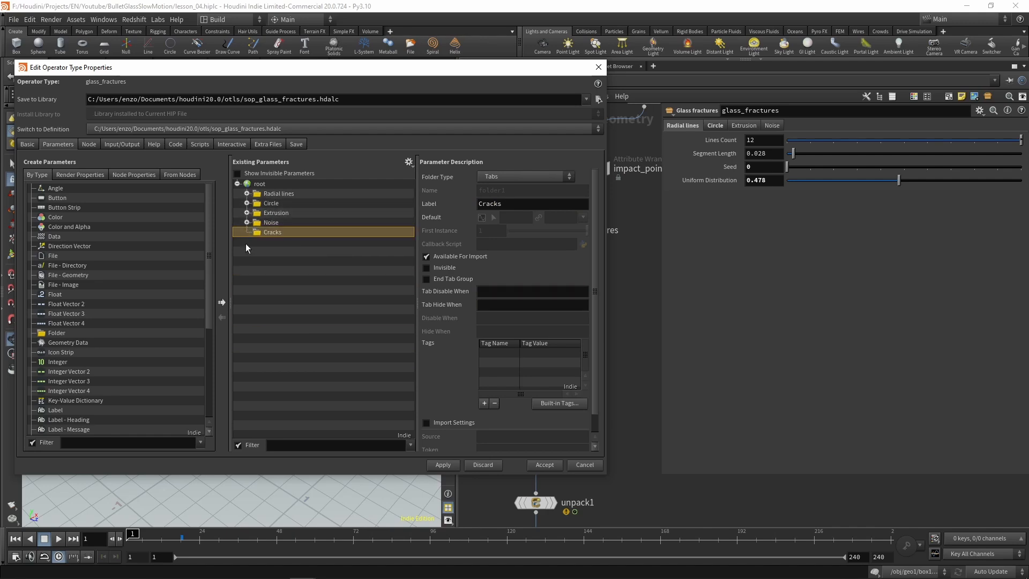
# Step: Go inside glass_fractures and promote the Crack Seed parameter of crack_attribs into the Cracks folder
pyautogui.moveTo(468, 67); pyautogui.dragTo(365, 260)
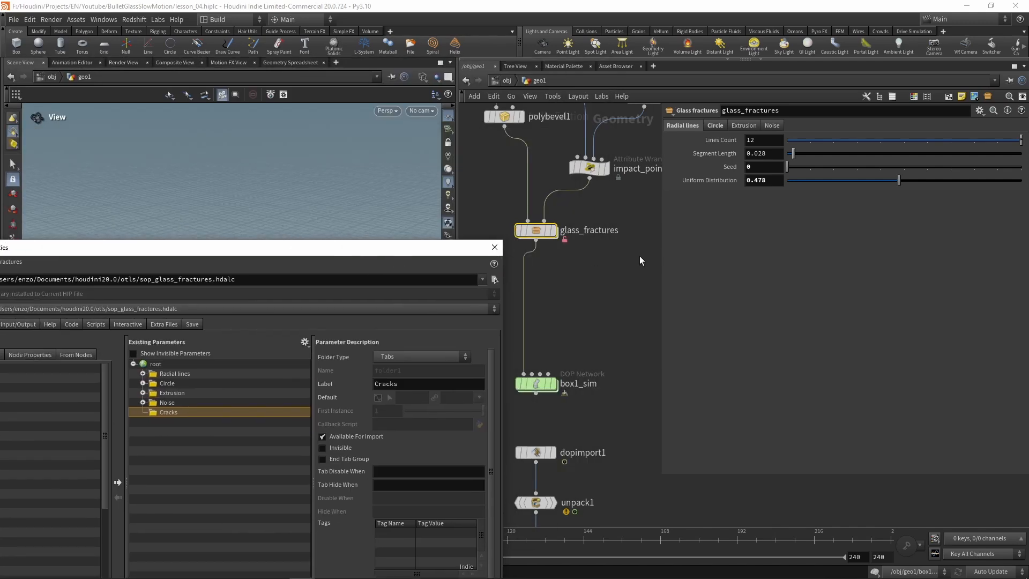
pyautogui.doubleClick(536, 230)
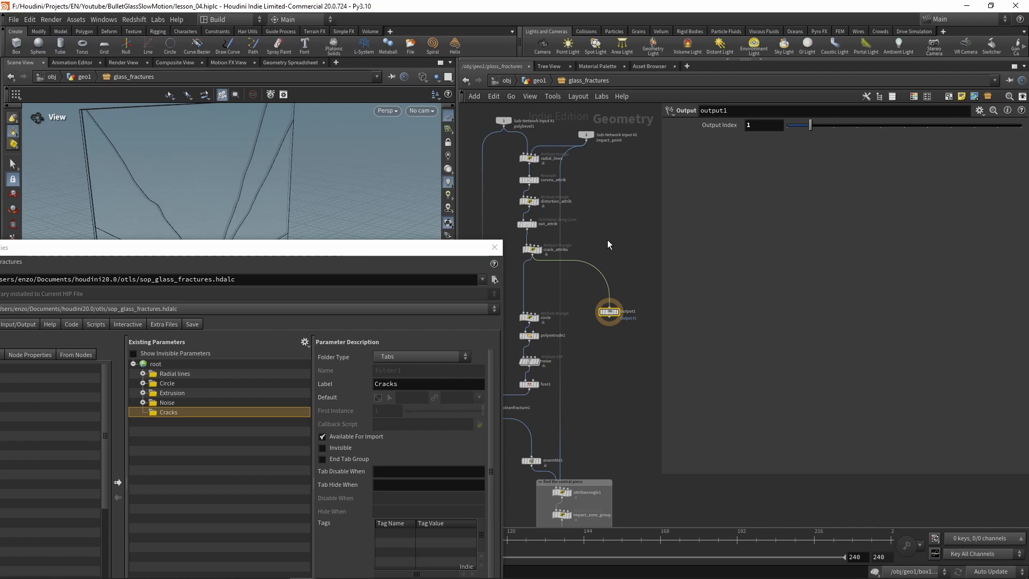
pyautogui.click(530, 250)
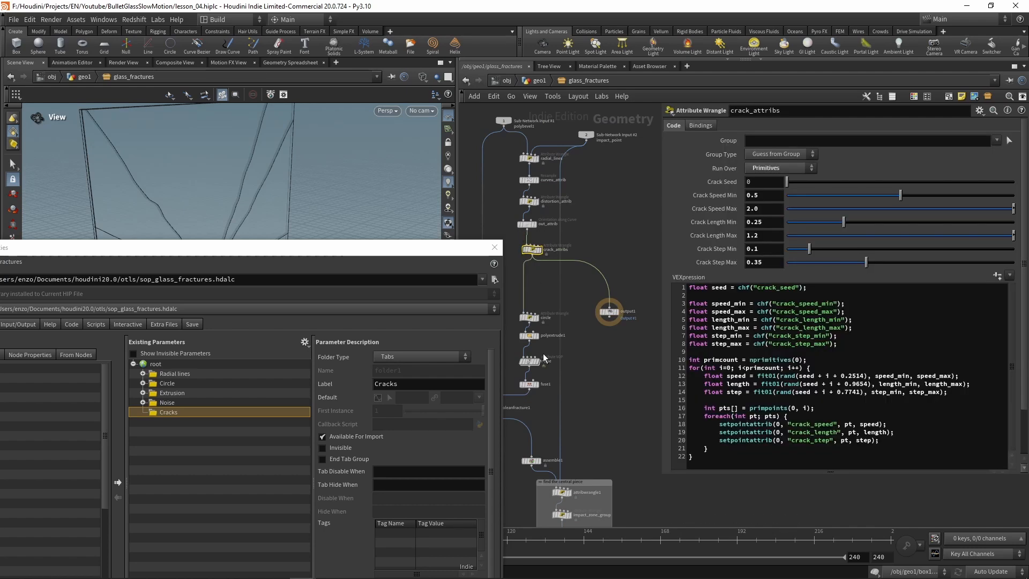
pyautogui.moveTo(721, 182); pyautogui.dragTo(182, 475)
pyautogui.moveTo(173, 418); pyautogui.dragTo(175, 417)
# Step: Add a Simple folder labelled Speed inside Cracks and promote Crack Speed Min and Crack Speed Max into it
pyautogui.moveTo(240, 253); pyautogui.dragTo(383, 120)
pyautogui.moveTo(84, 385); pyautogui.dragTo(317, 282)
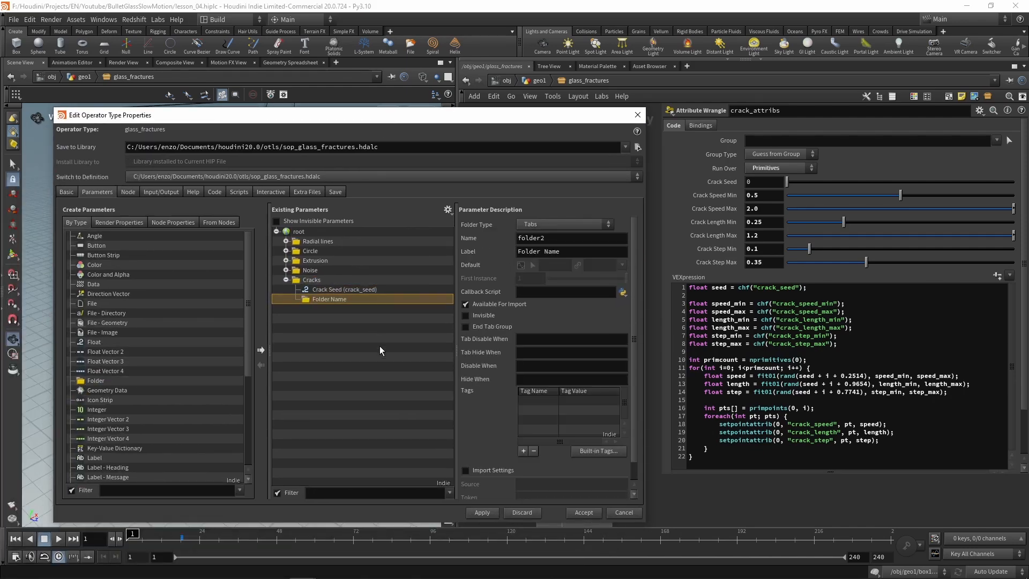
pyautogui.tripleClick(593, 250)
pyautogui.write('Speed')
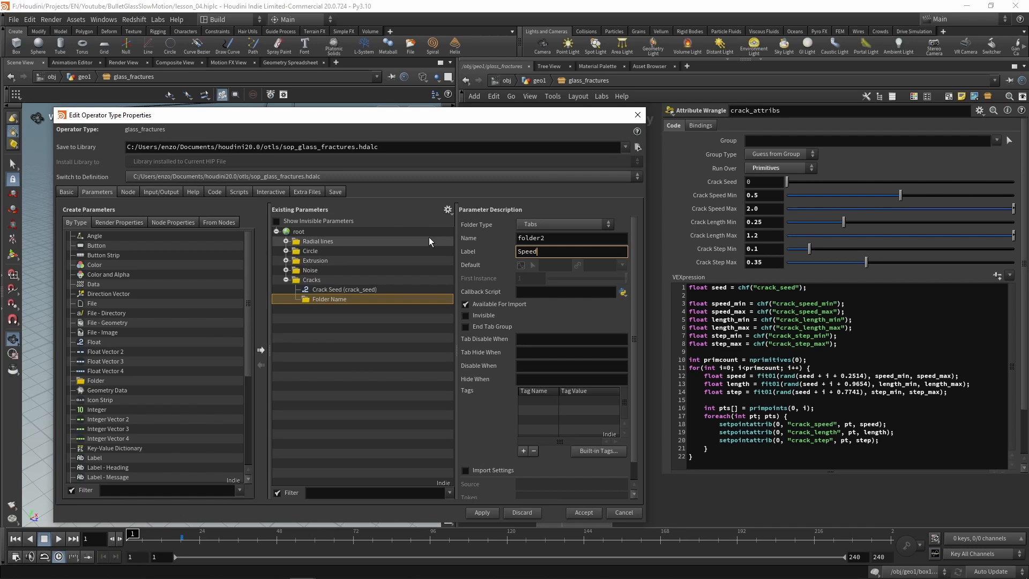
pyautogui.click(536, 224)
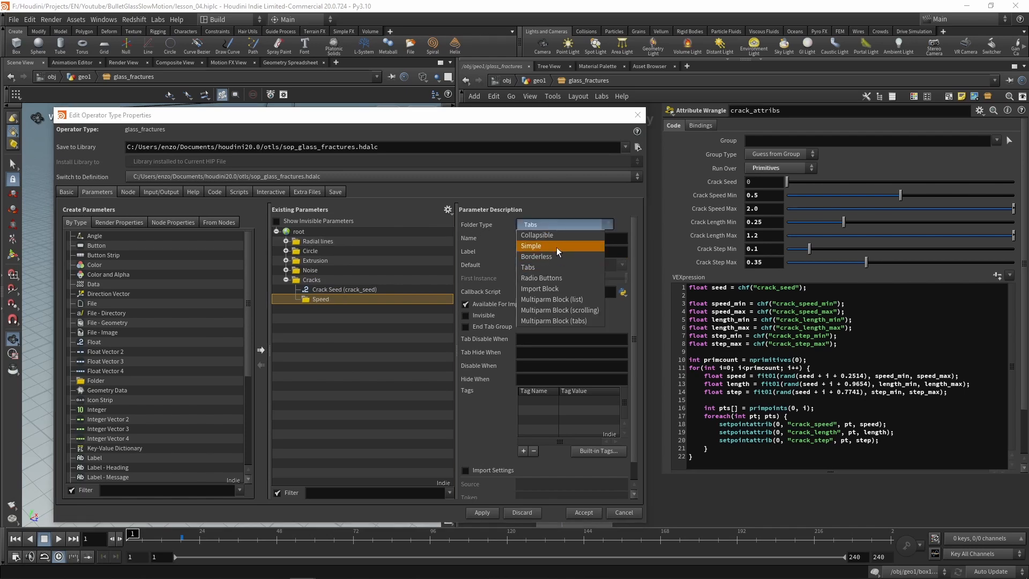
pyautogui.click(556, 246)
pyautogui.moveTo(553, 122); pyautogui.dragTo(522, 105)
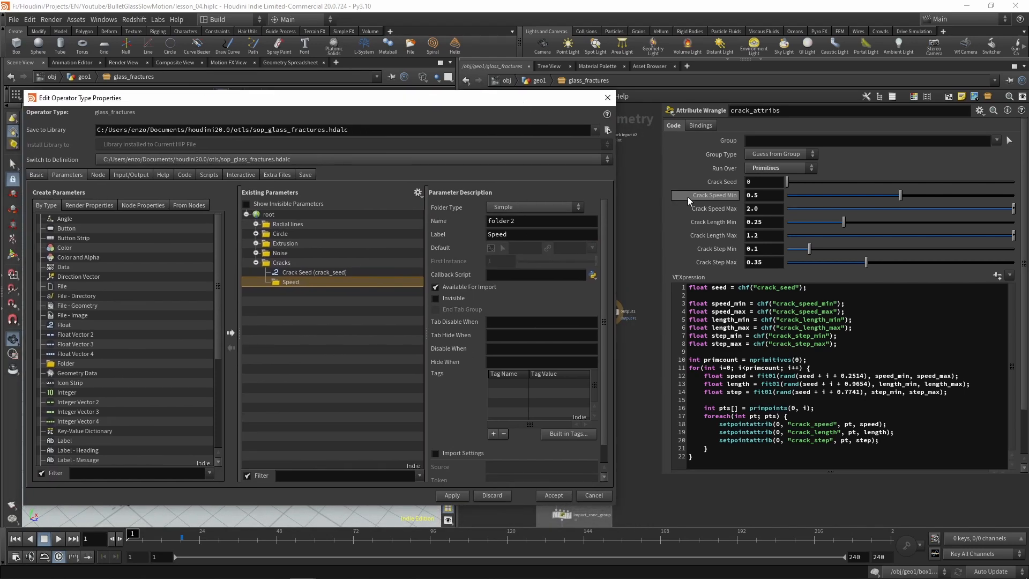
pyautogui.moveTo(718, 195); pyautogui.dragTo(306, 284)
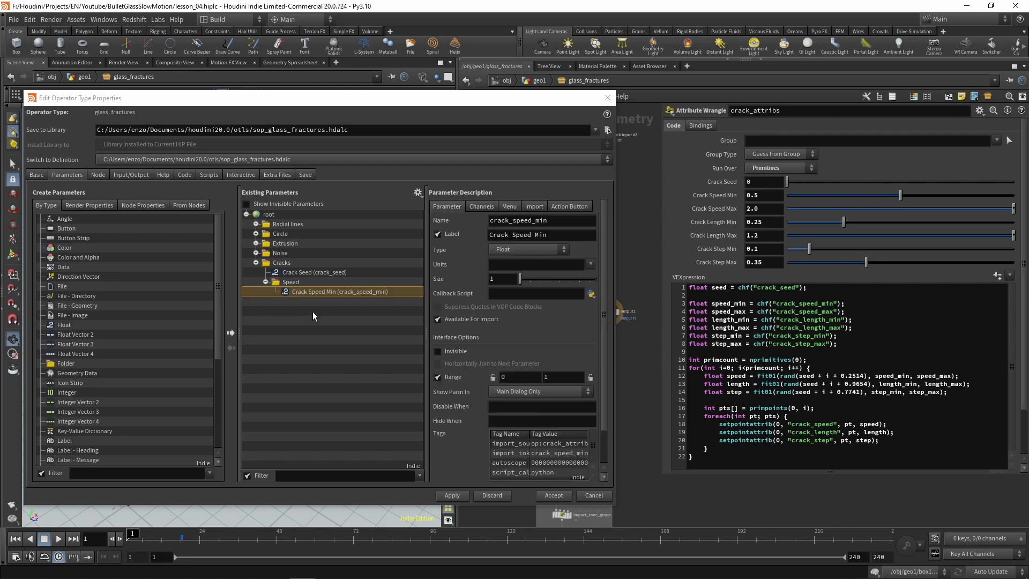
pyautogui.moveTo(711, 204); pyautogui.dragTo(288, 285)
# Step: Add a Simple folder labelled Length inside Cracks and promote Crack Length Min and Crack Length Max into it
pyautogui.moveTo(53, 364); pyautogui.dragTo(282, 263)
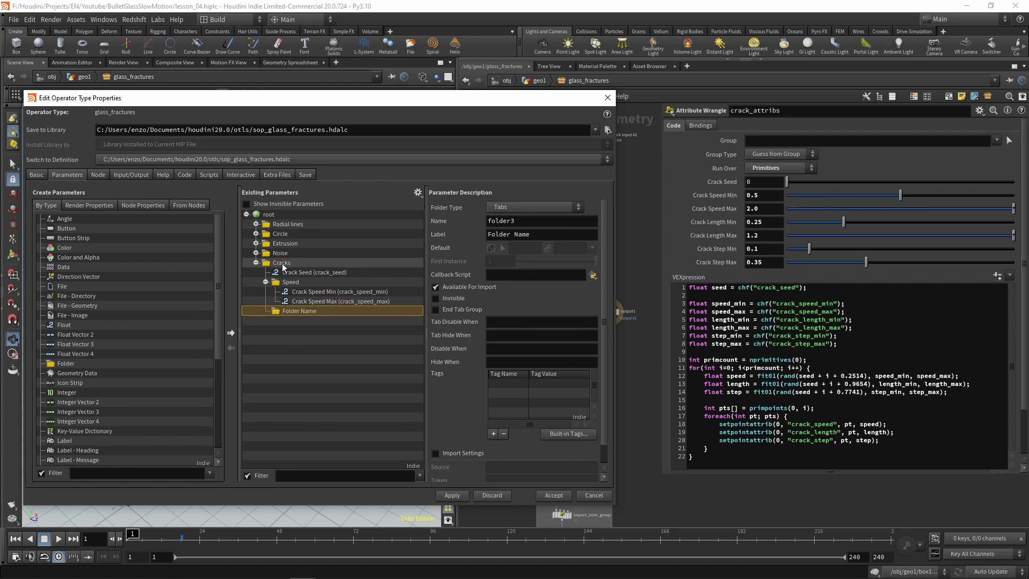
pyautogui.write('Length')
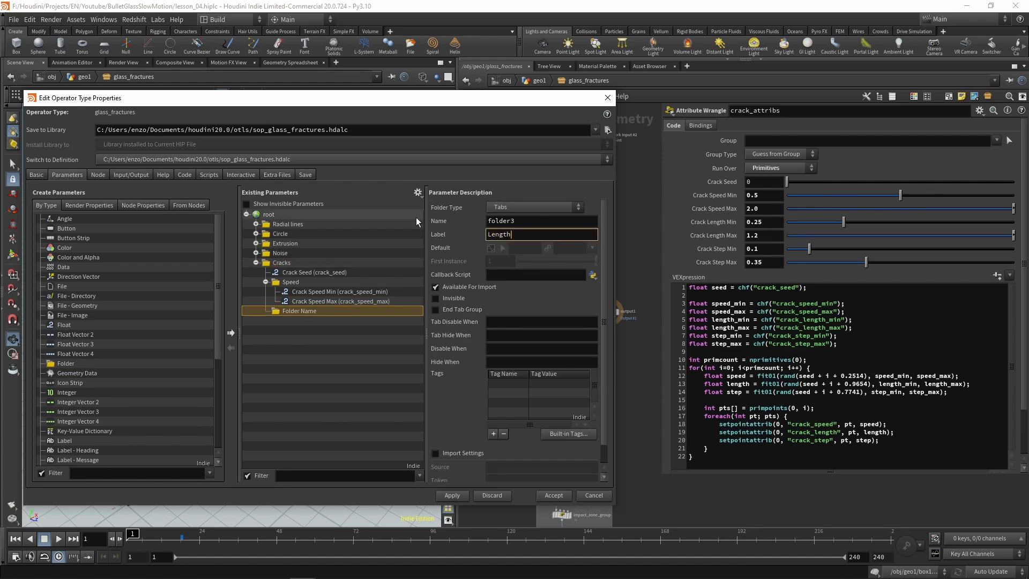
pyautogui.press('Return')
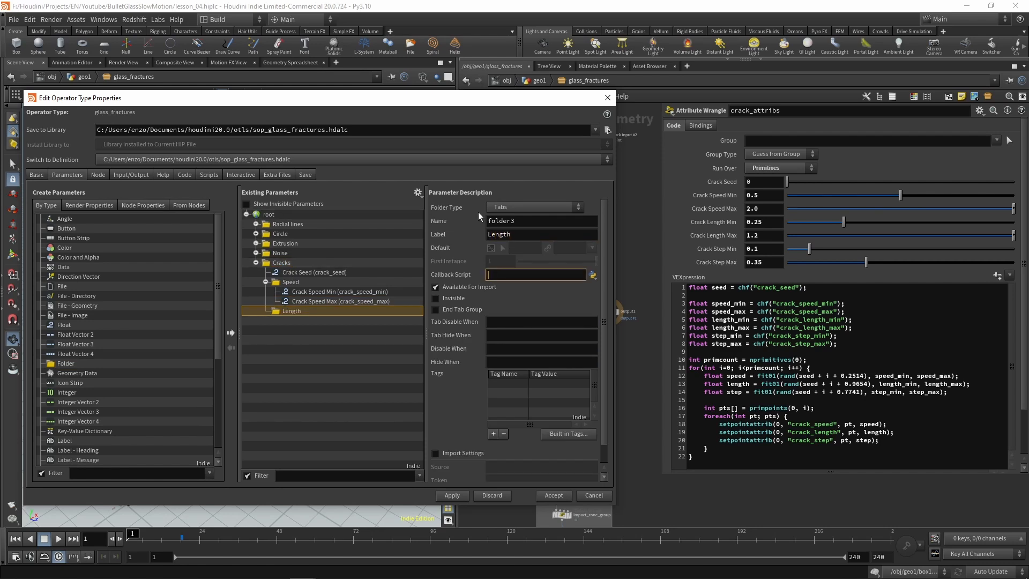
pyautogui.click(509, 207)
pyautogui.click(516, 234)
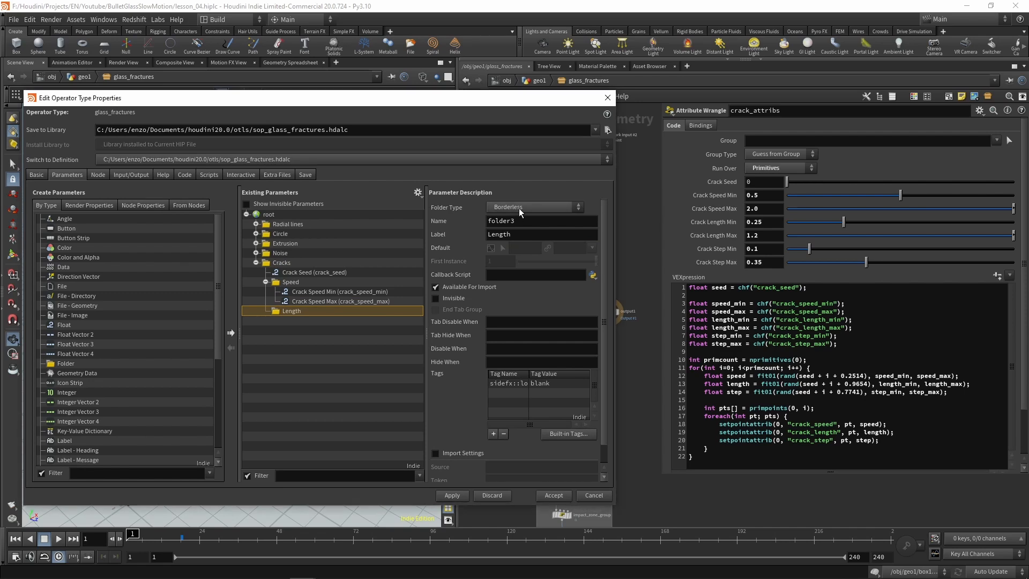
pyautogui.click(519, 208)
pyautogui.click(522, 230)
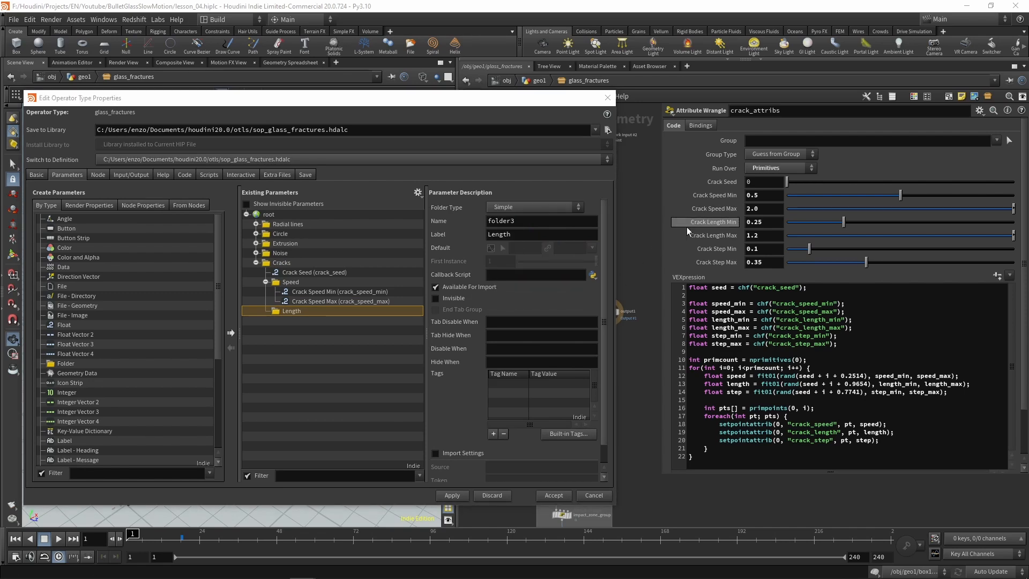
pyautogui.moveTo(705, 220)
pyautogui.mouseDown()
pyautogui.moveTo(292, 324)
pyautogui.moveTo(288, 311)
pyautogui.mouseUp()
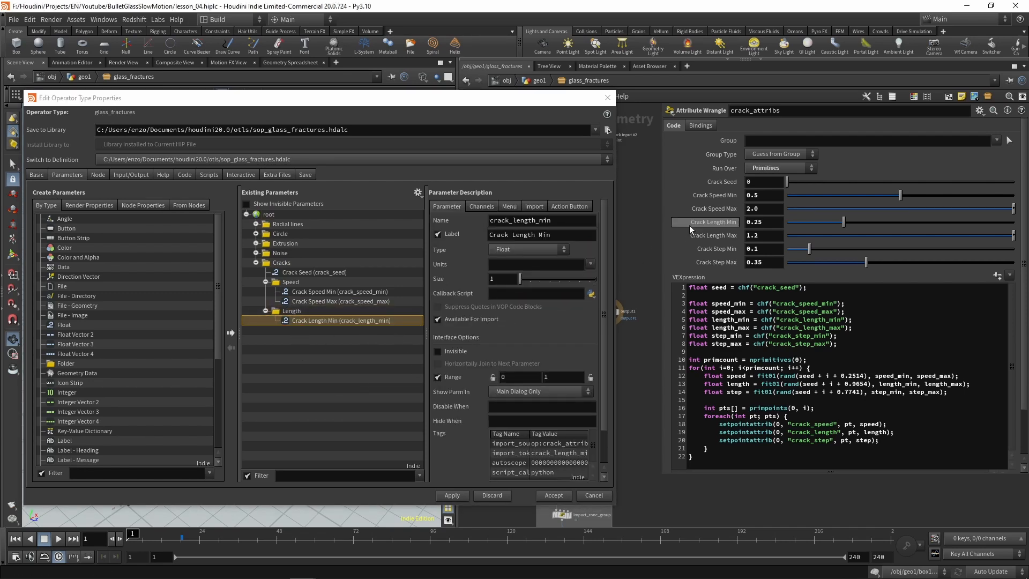
pyautogui.moveTo(727, 234); pyautogui.dragTo(325, 326)
# Step: Add a Simple folder labelled Step inside Cracks and promote Crack Step Min and Crack Step Max into it
pyautogui.moveTo(64, 364)
pyautogui.mouseDown()
pyautogui.moveTo(212, 322)
pyautogui.moveTo(273, 267)
pyautogui.mouseUp()
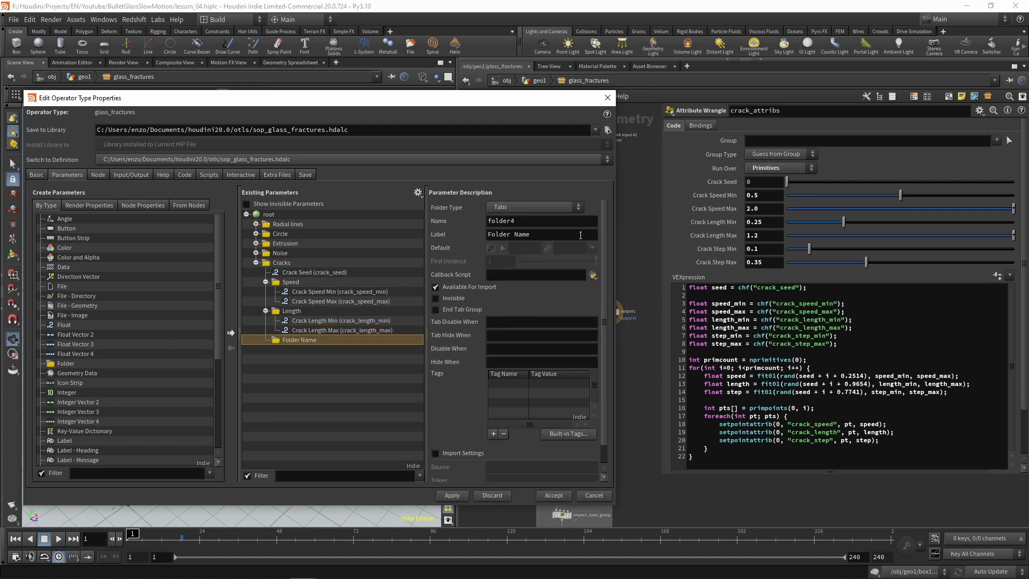
pyautogui.tripleClick(581, 235)
pyautogui.write('Step')
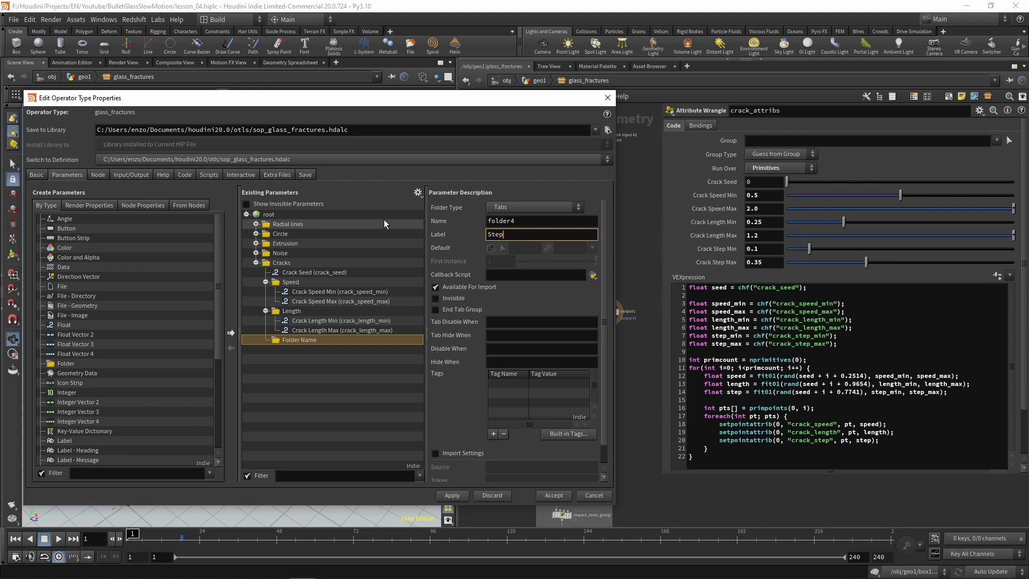
pyautogui.click(513, 209)
pyautogui.click(512, 231)
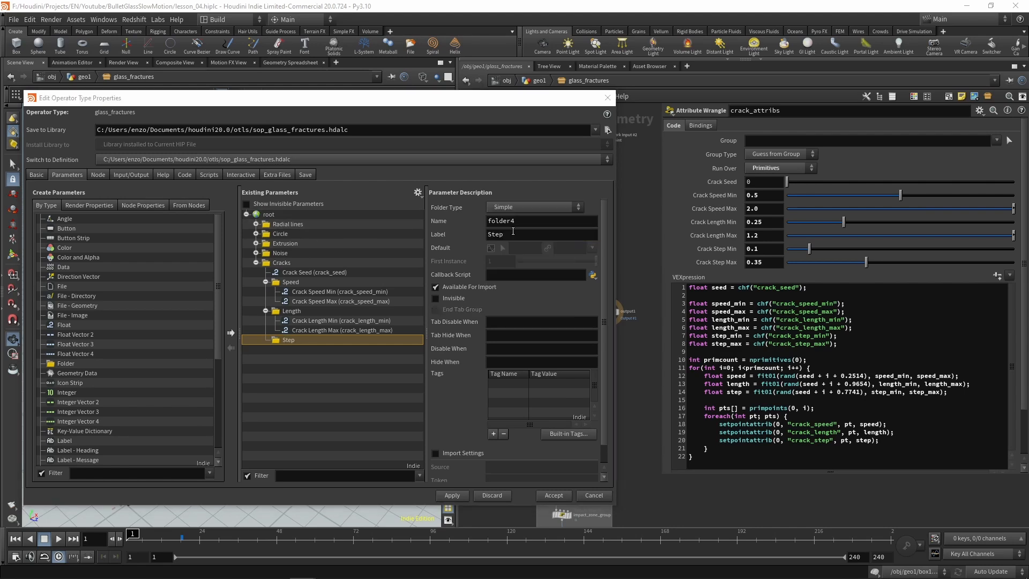
pyautogui.moveTo(718, 248); pyautogui.dragTo(300, 352)
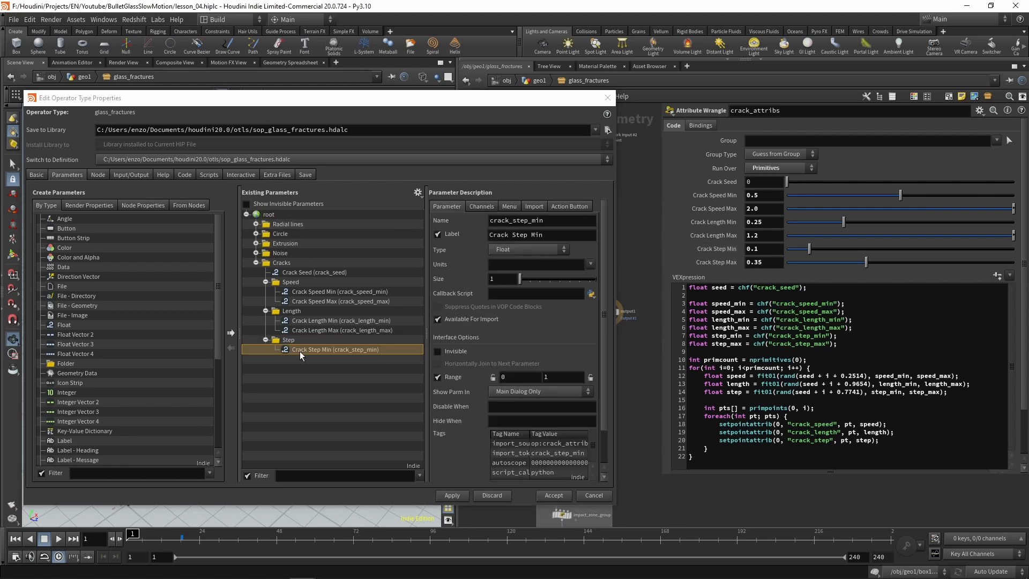
pyautogui.moveTo(714, 264); pyautogui.dragTo(287, 345)
# Step: Apply and accept the type property changes, then return to geo1 and show the Cracks parameters of glass_fractures
pyautogui.click(452, 495)
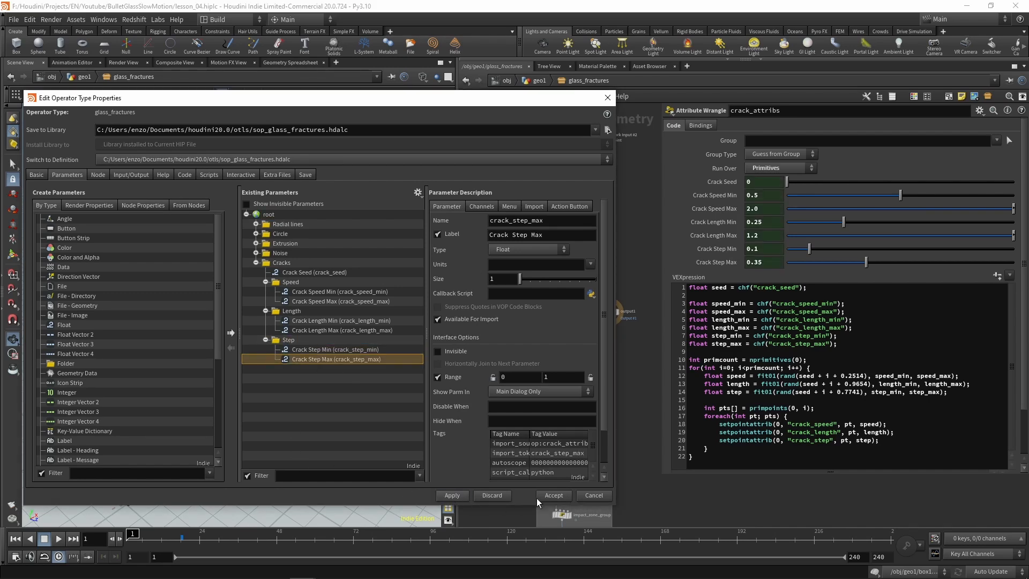
pyautogui.click(545, 498)
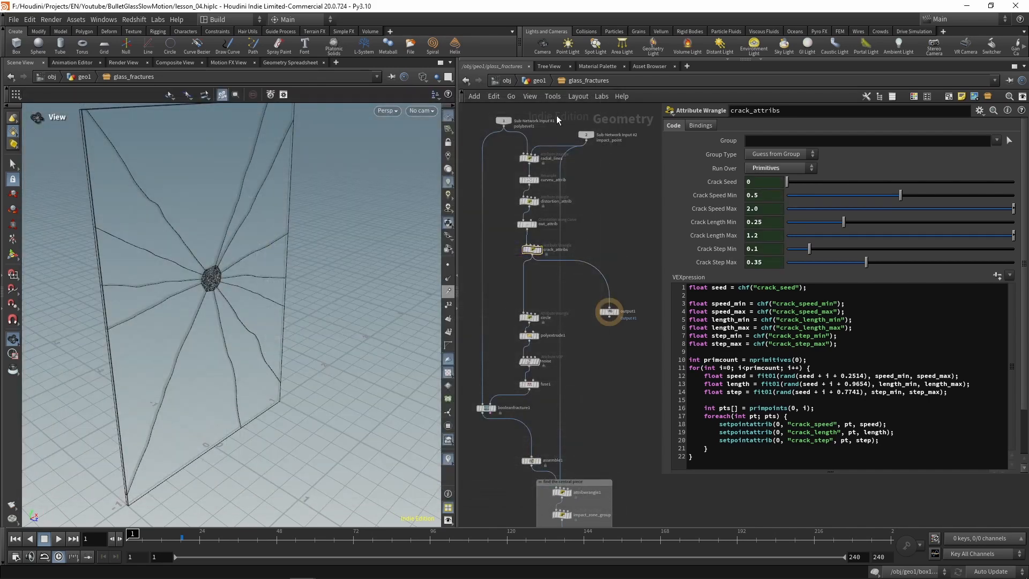
pyautogui.click(539, 81)
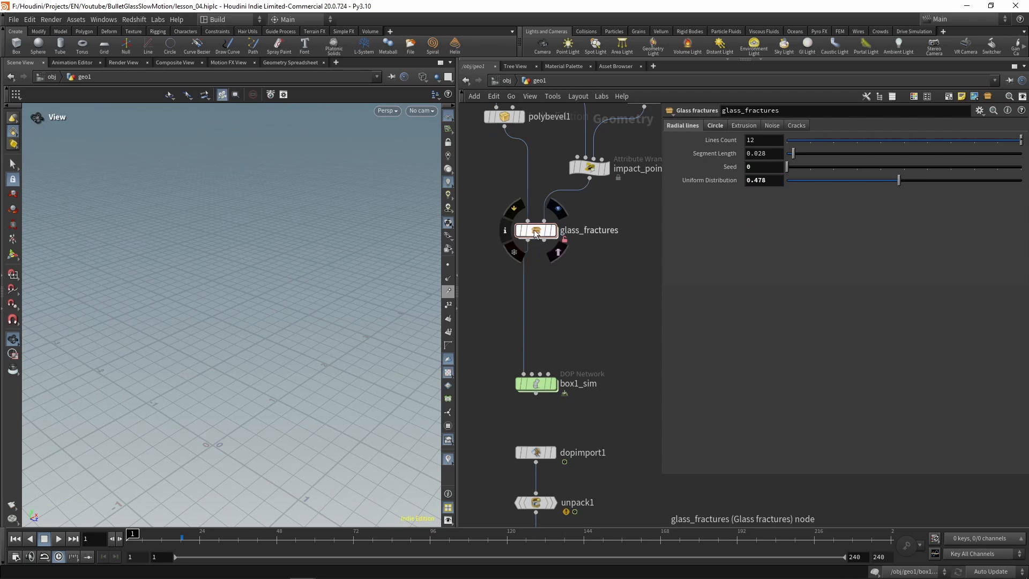
pyautogui.click(795, 127)
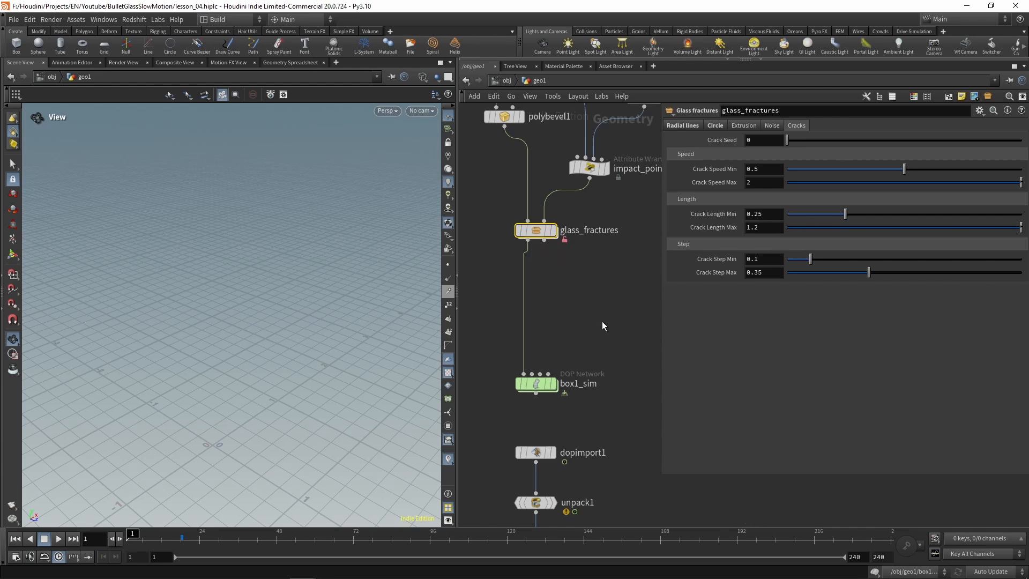
# Step: Make room below sort1 and insert a Normal node before rbddisconnectedfaces1 that adds normals to Points
pyautogui.scroll(-3, 607, 333)
pyautogui.moveTo(579, 263); pyautogui.dragTo(575, 248, button='middle')
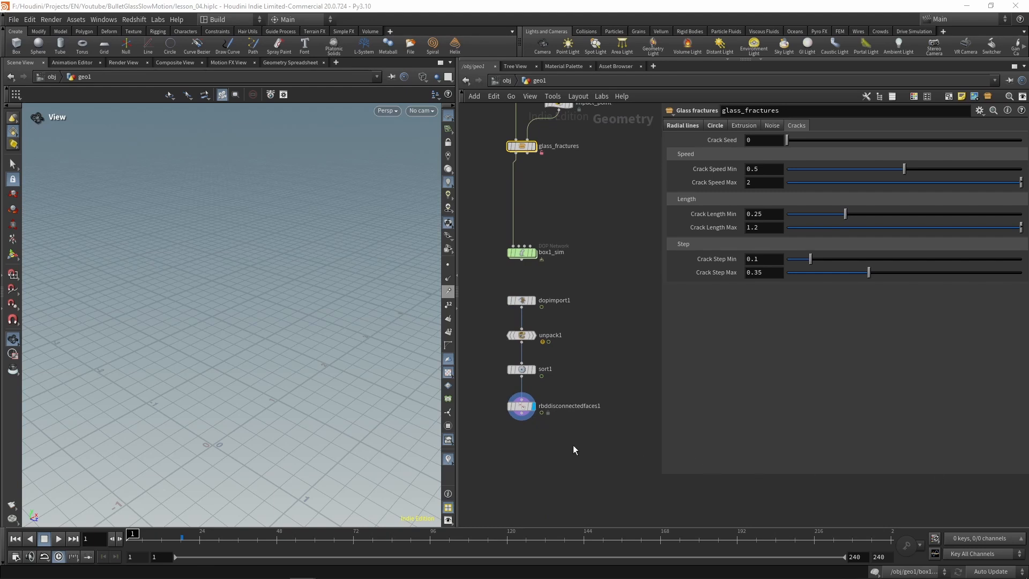
pyautogui.moveTo(521, 407); pyautogui.dragTo(525, 470)
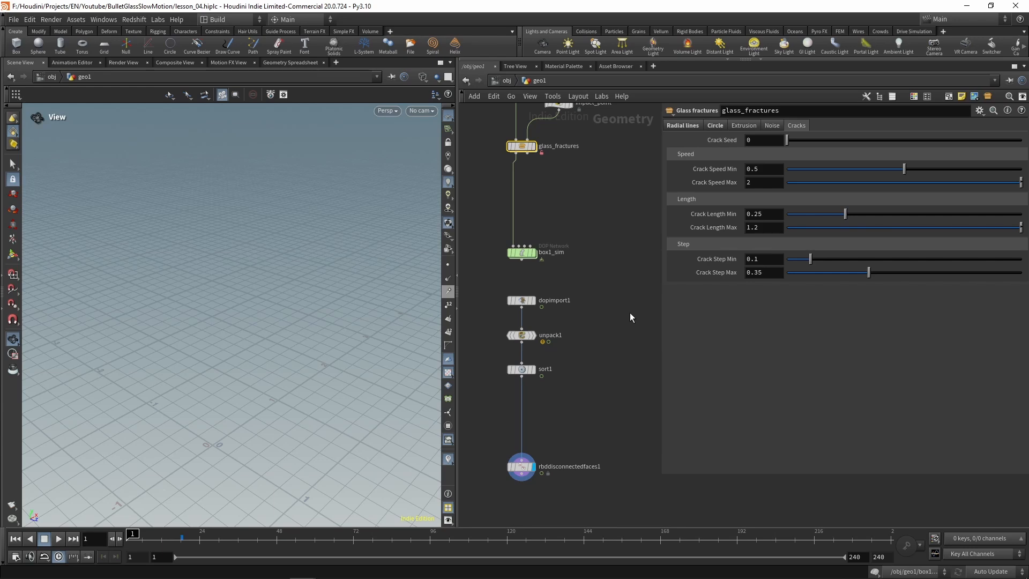
pyautogui.press('Tab')
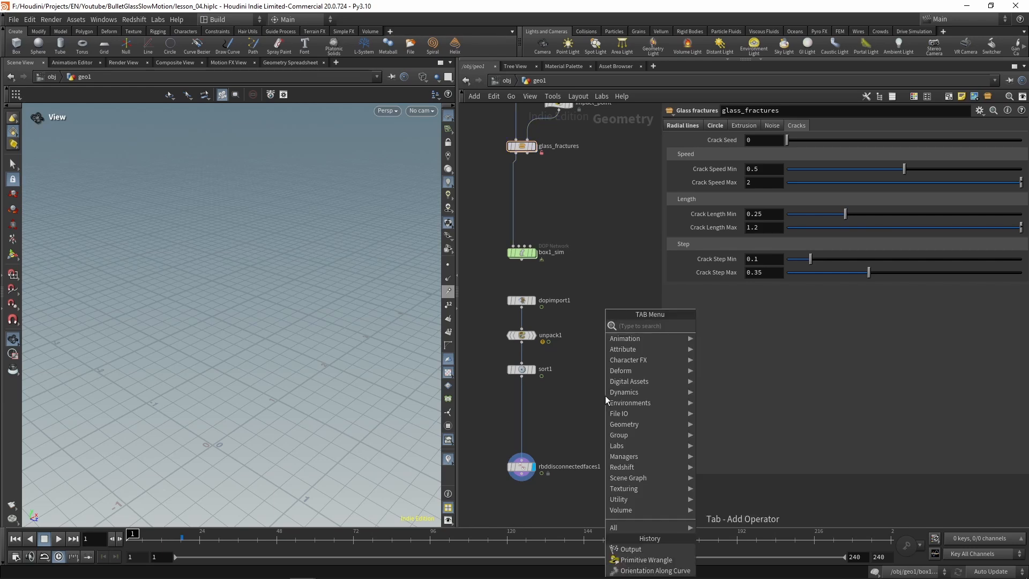
pyautogui.write('norma')
pyautogui.press('Return')
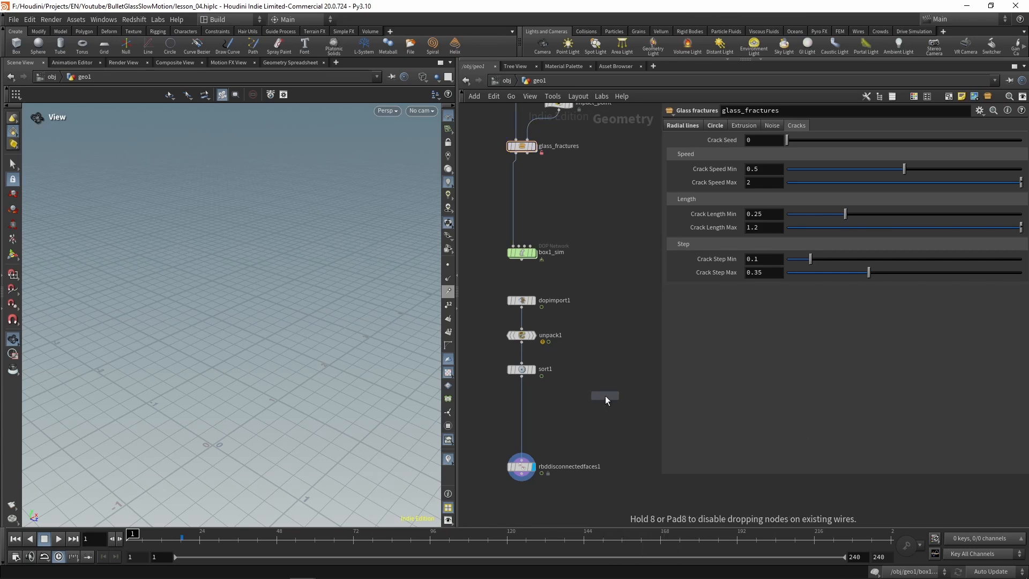
pyautogui.click(524, 399)
pyautogui.click(774, 194)
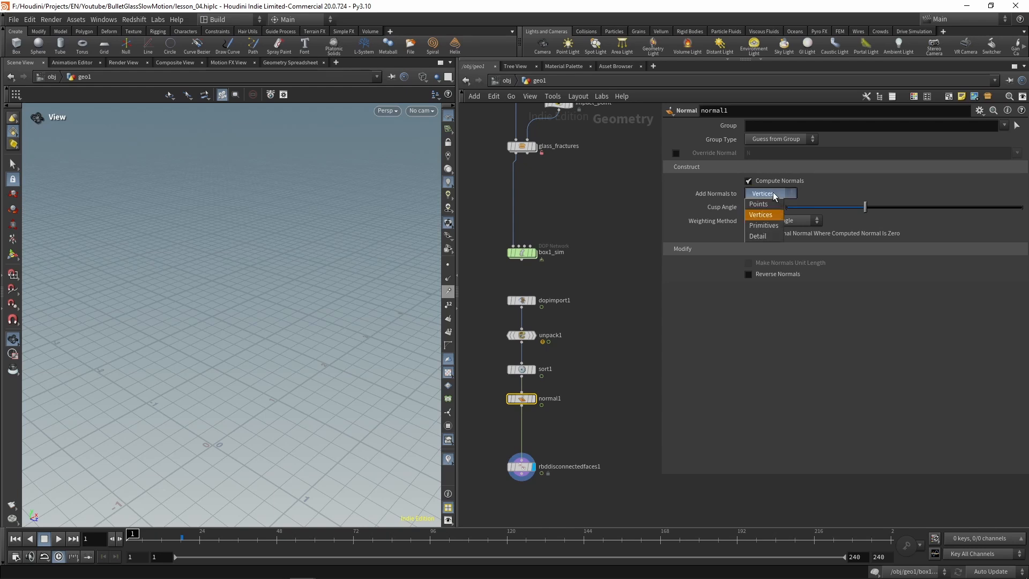
pyautogui.click(770, 207)
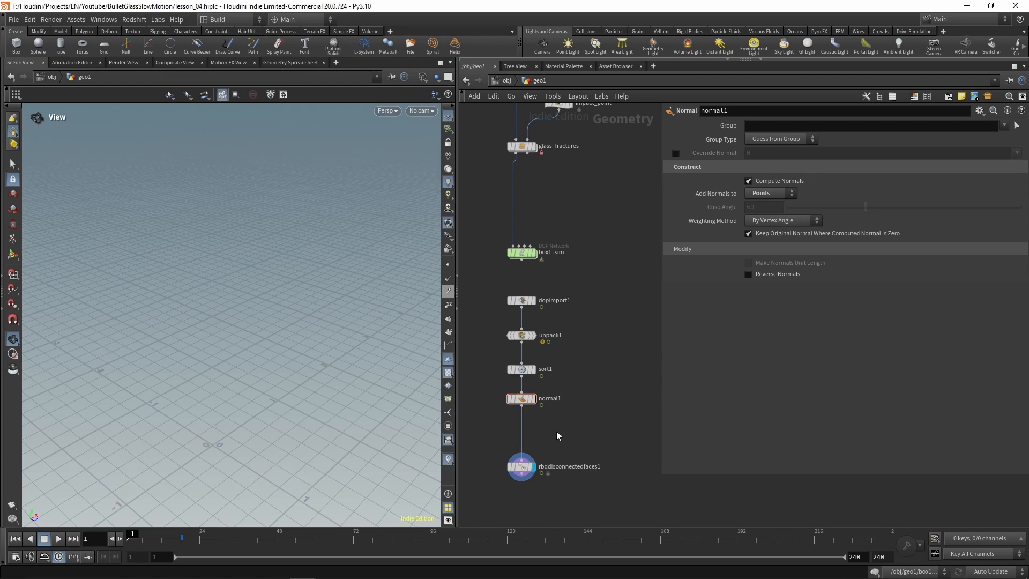
# Step: Insert an Attribute Wrangle between normal1 and rbddisconnectedfaces1
pyautogui.moveTo(556, 431); pyautogui.dragTo(561, 394, button='middle')
pyautogui.press('Tab')
pyautogui.write('wran')
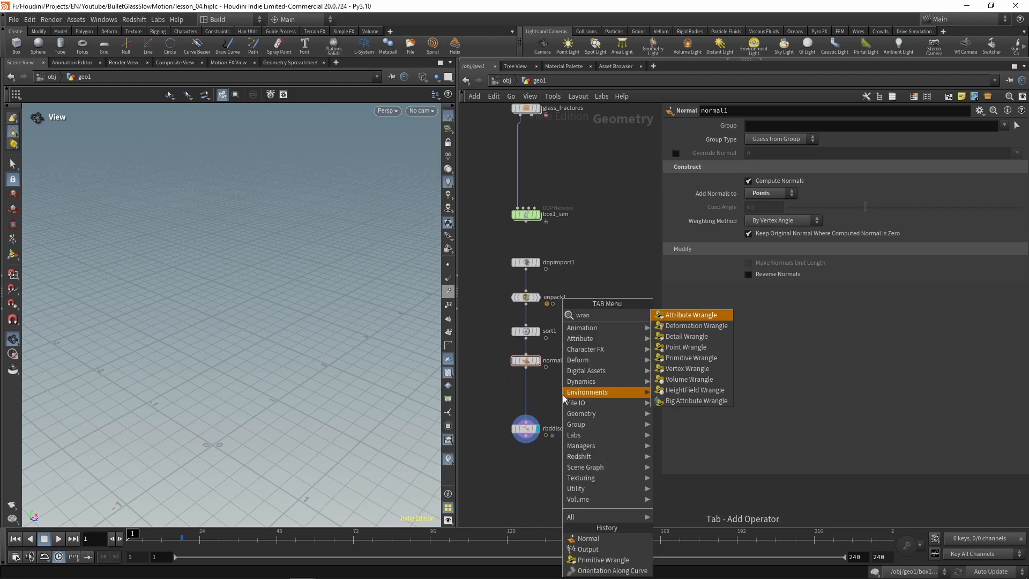
pyautogui.press('Return')
pyautogui.click(537, 398)
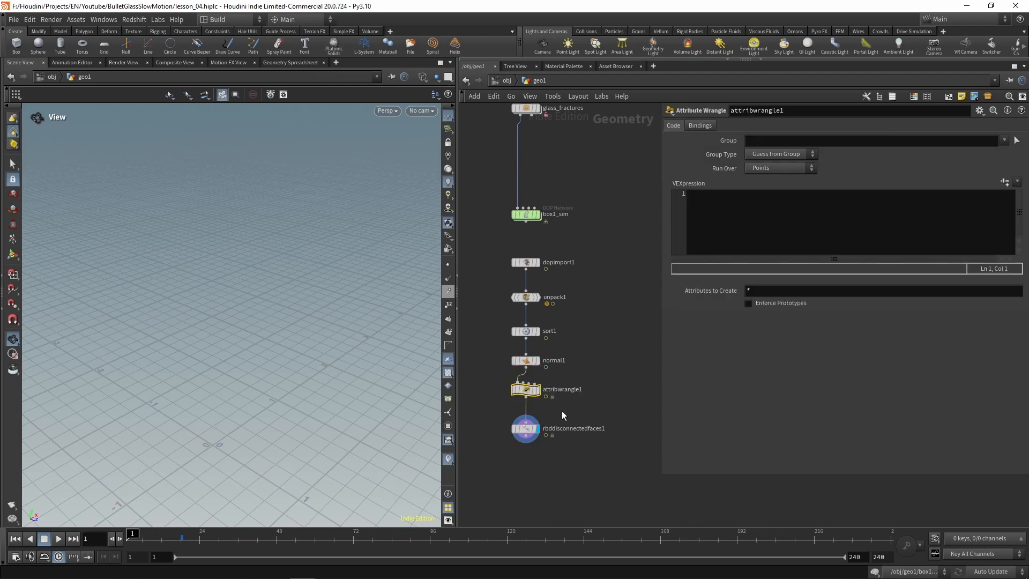
# Step: Paste the copied crack animation VEX code into the wrangle and create its Start Frame and Amount parameters
pyautogui.click(763, 218)
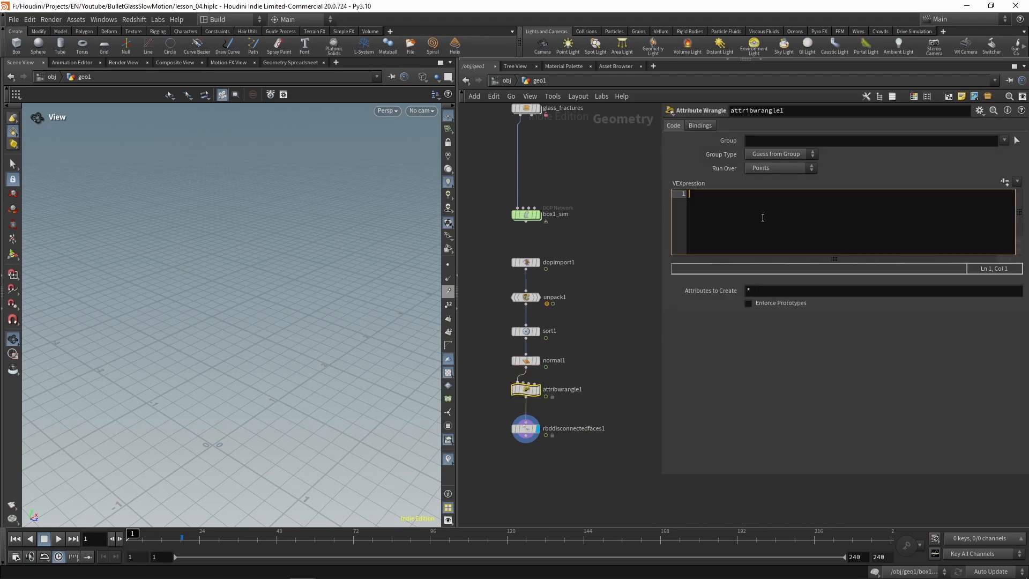
pyautogui.hotkey('ctrl', 'v')
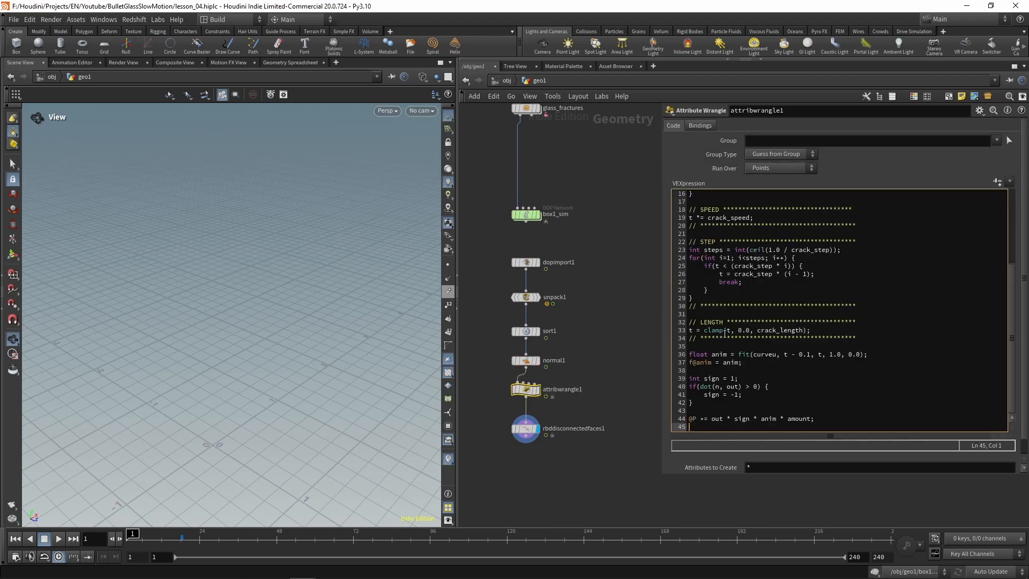
pyautogui.scroll(5, 724, 334)
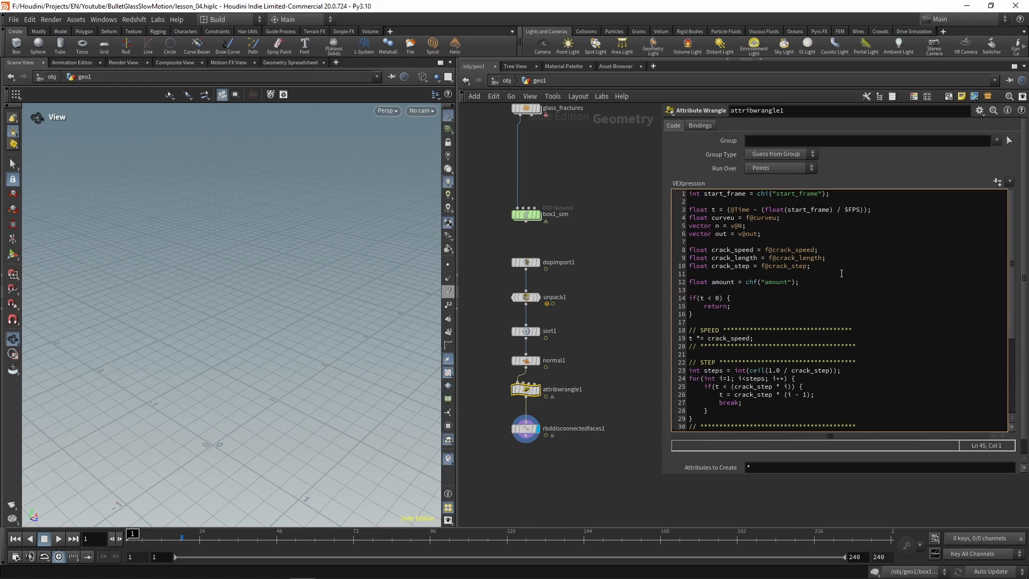
pyautogui.scroll(-6, 841, 274)
pyautogui.scroll(6, 841, 274)
pyautogui.click(997, 182)
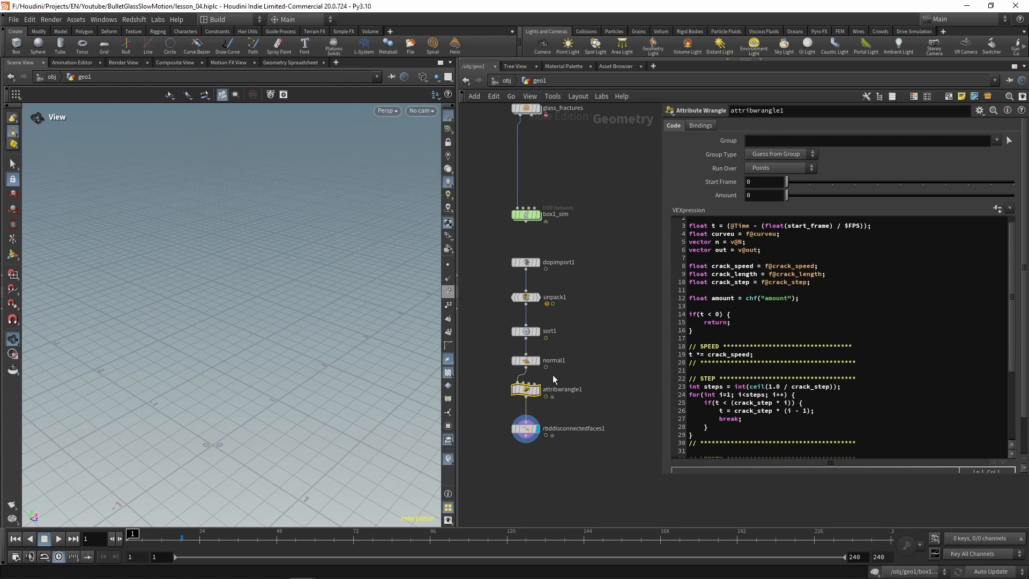
# Step: Rename the new wrangle node as crack_animation
pyautogui.doubleClick(563, 389)
pyautogui.write('a')
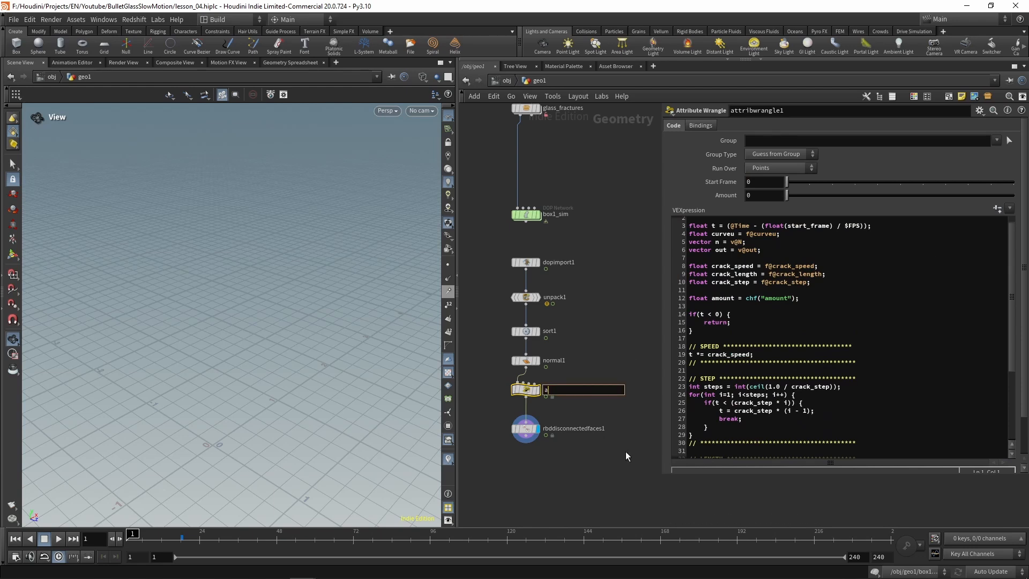
pyautogui.press('BackSpace')
pyautogui.write('crack_animation')
pyautogui.press('Return')
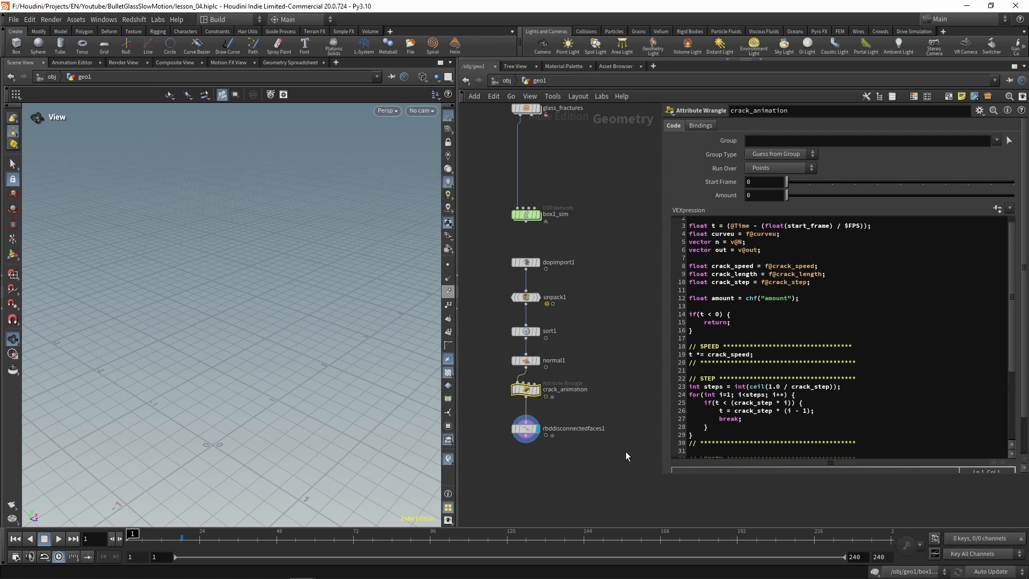
# Step: Colour the crack_animation node red and give it the circle shape
pyautogui.press('c')
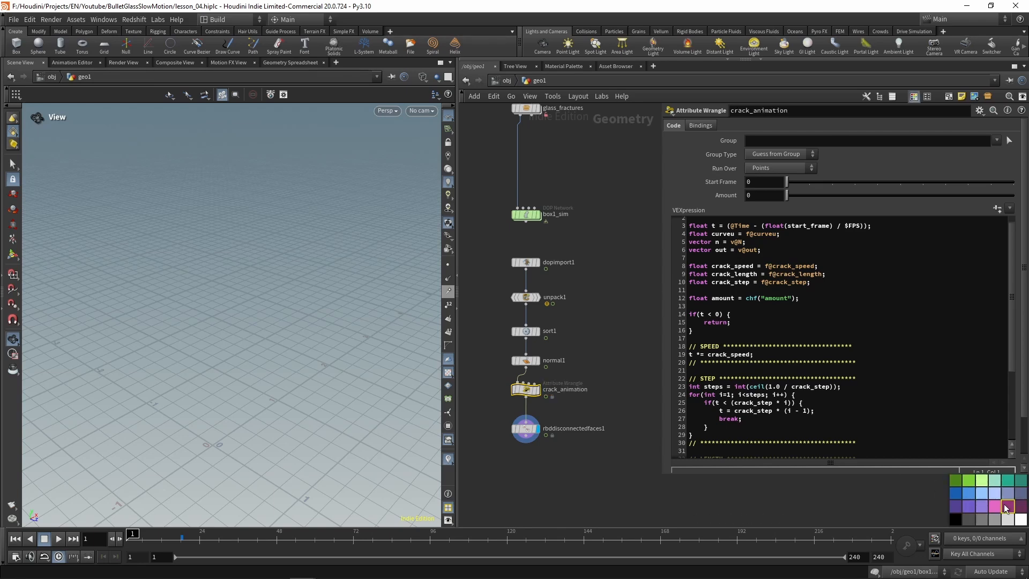
pyautogui.scroll(-1, 1025, 429)
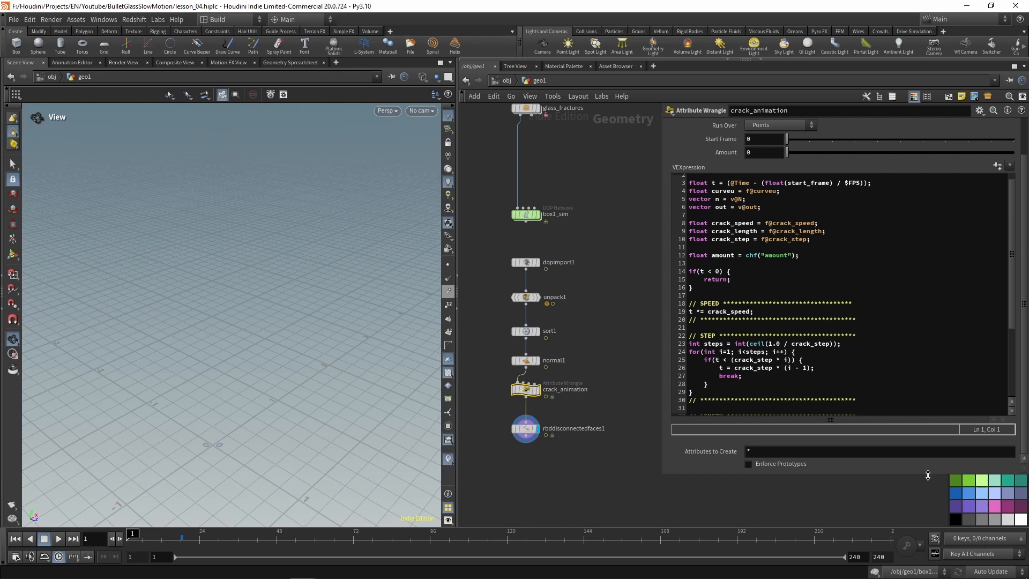
pyautogui.moveTo(928, 476); pyautogui.dragTo(928, 430)
pyautogui.click(977, 456)
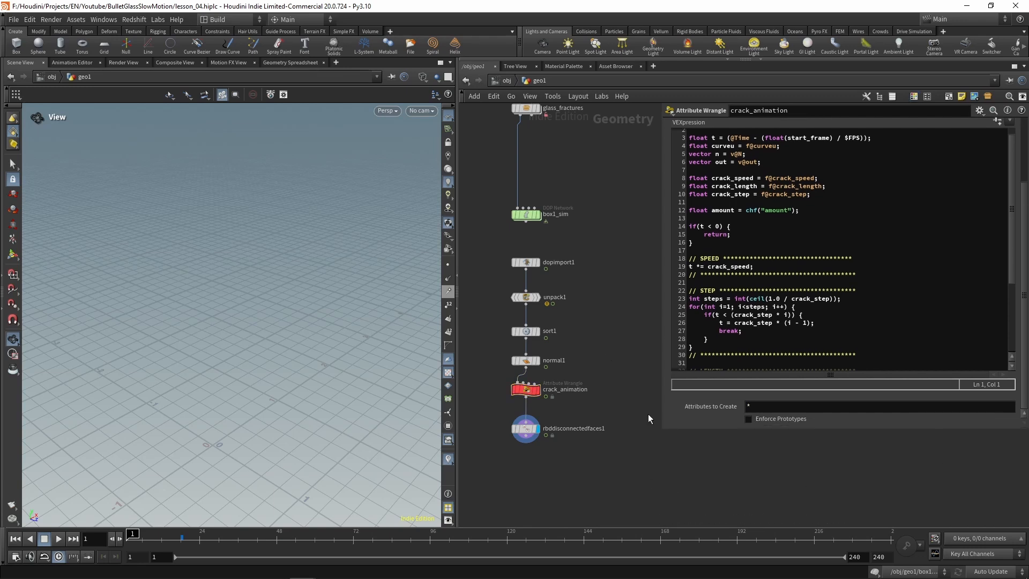
pyautogui.hotkey('shift', 'z')
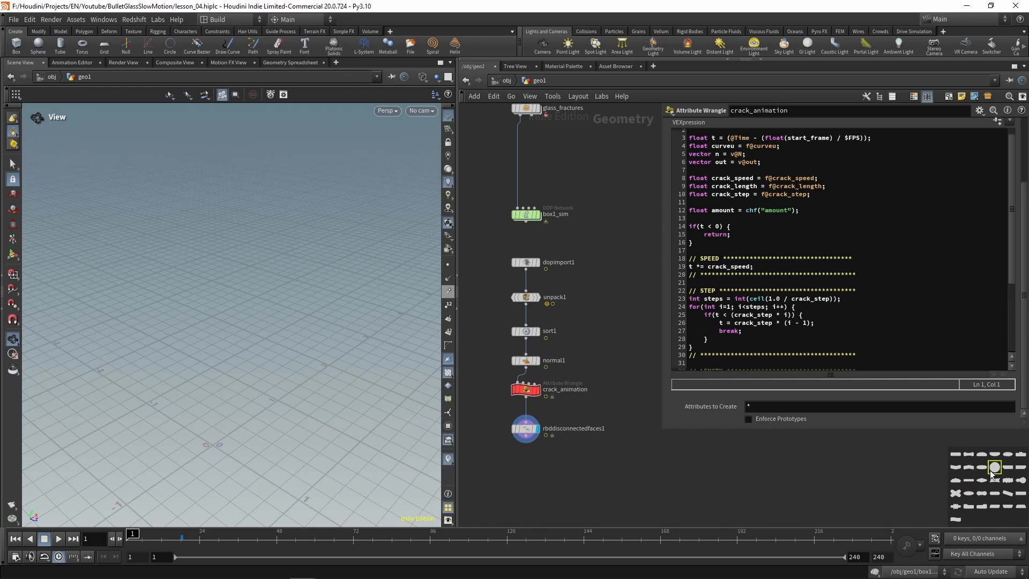
pyautogui.click(526, 391)
pyautogui.click(994, 468)
pyautogui.press('z')
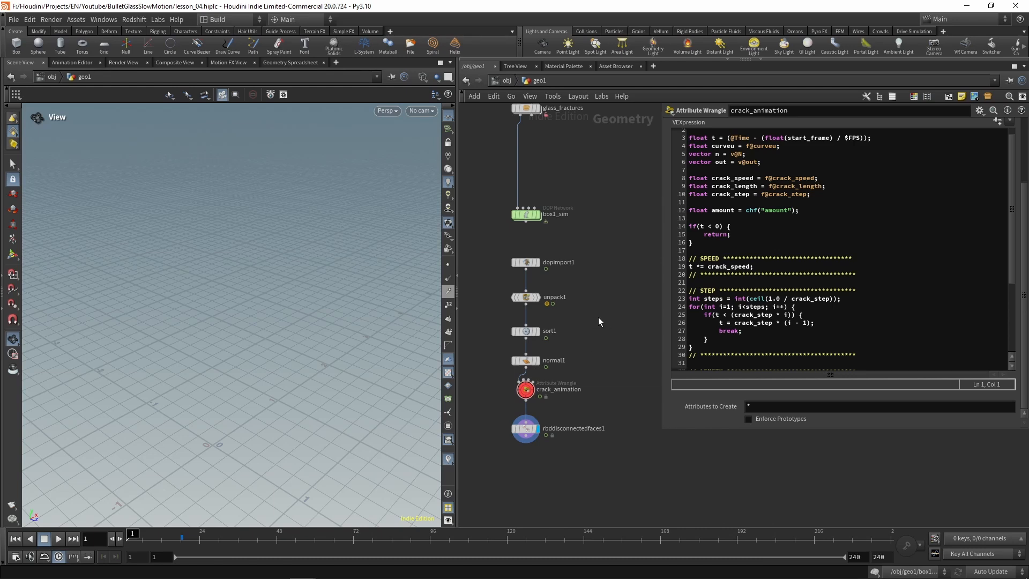
# Step: Append a Normal node after rbddisconnectedfaces1 and set its weighting method to By Face Area
pyautogui.moveTo(551, 481); pyautogui.dragTo(558, 433, button='middle')
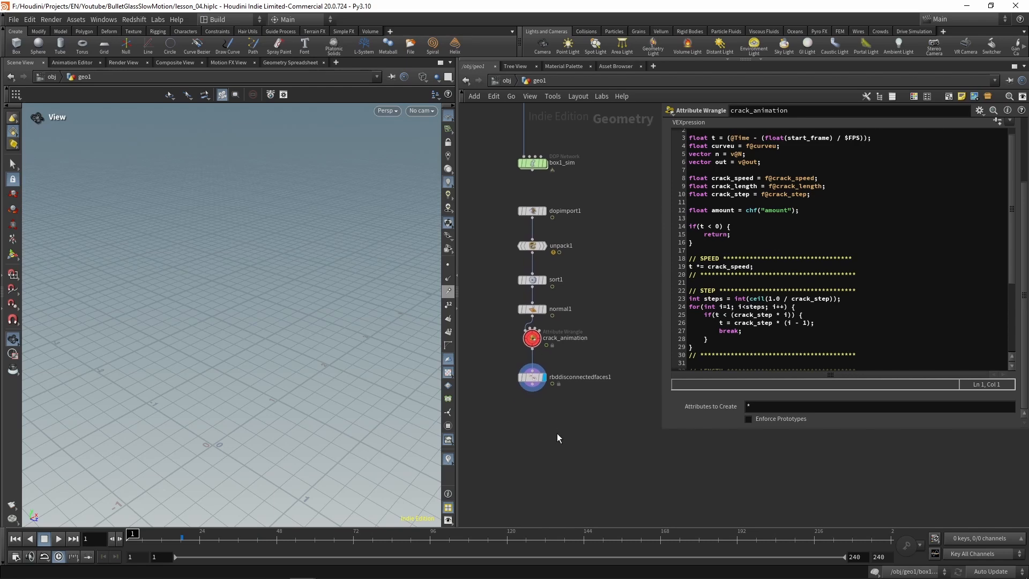
pyautogui.press('Tab')
pyautogui.write('nor')
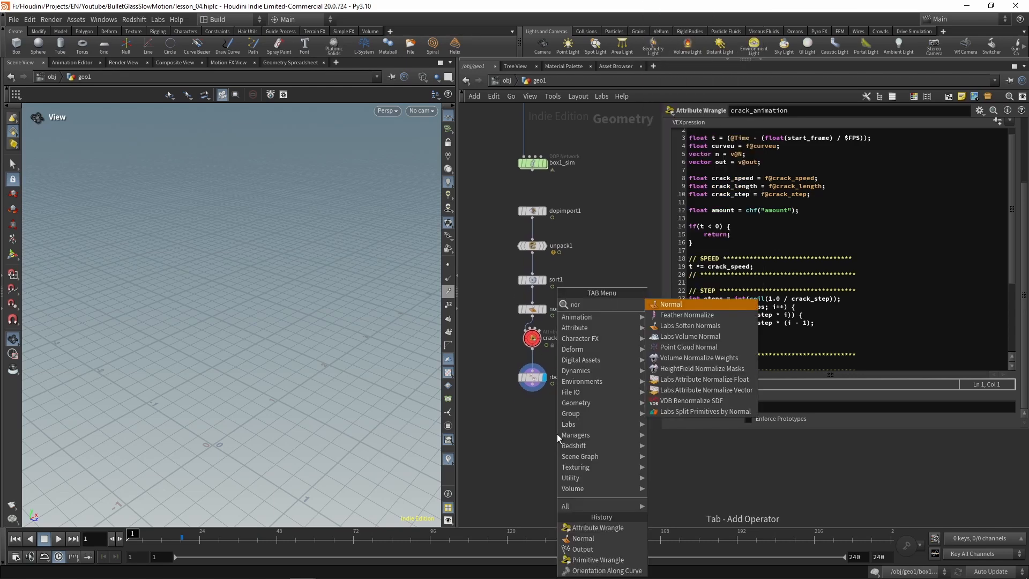
pyautogui.press('Return')
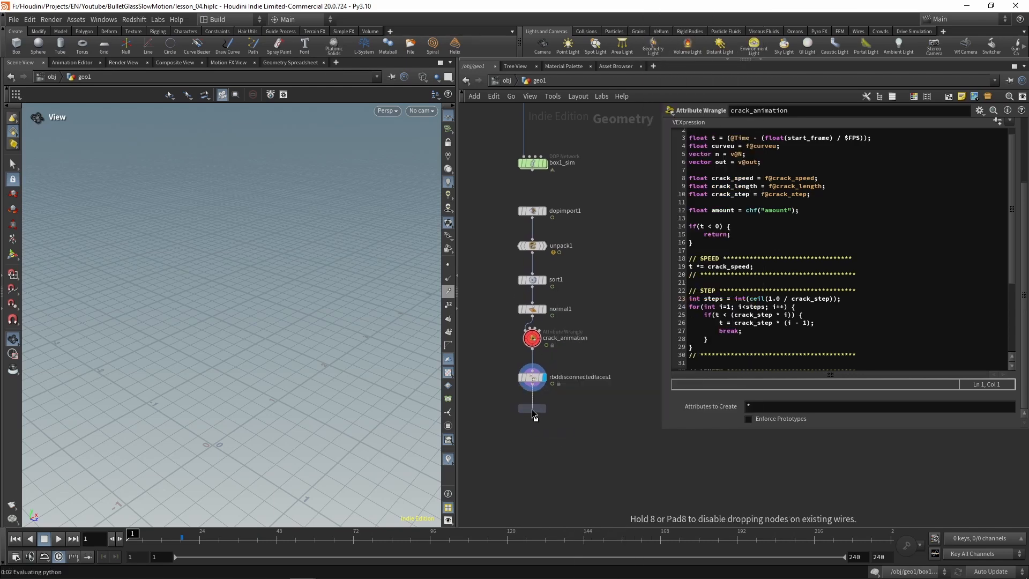
pyautogui.click(532, 410)
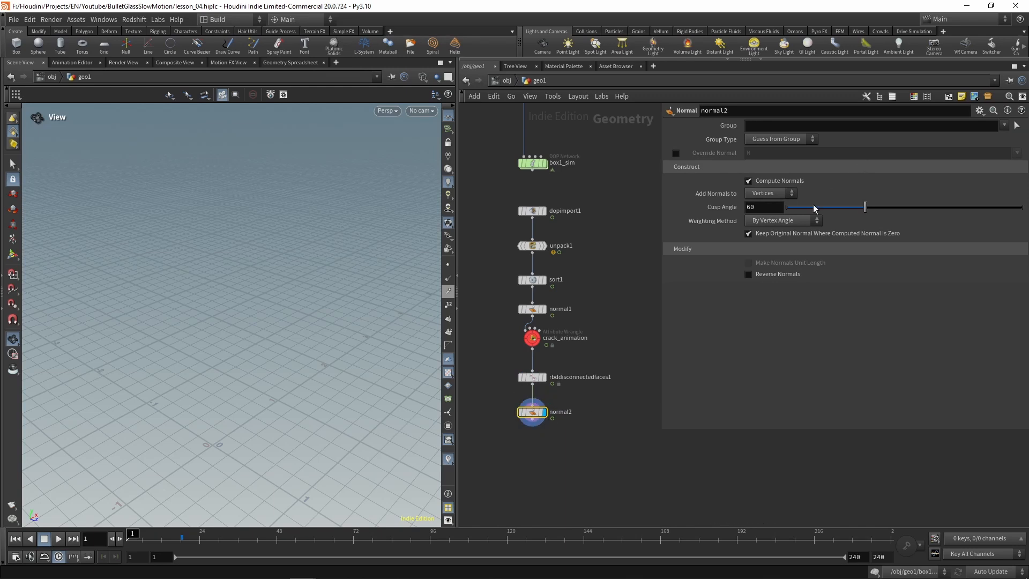
pyautogui.click(774, 220)
pyautogui.click(775, 253)
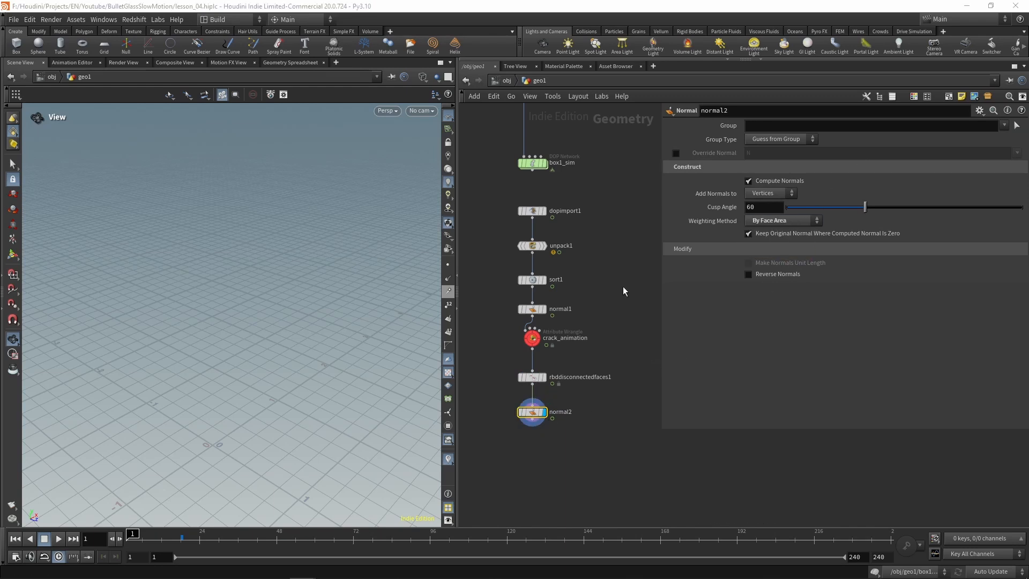
# Step: Move the chain from sort1 down and insert an Attribute Transfer node between unpack1 and sort1
pyautogui.moveTo(623, 286); pyautogui.dragTo(616, 369, button='middle')
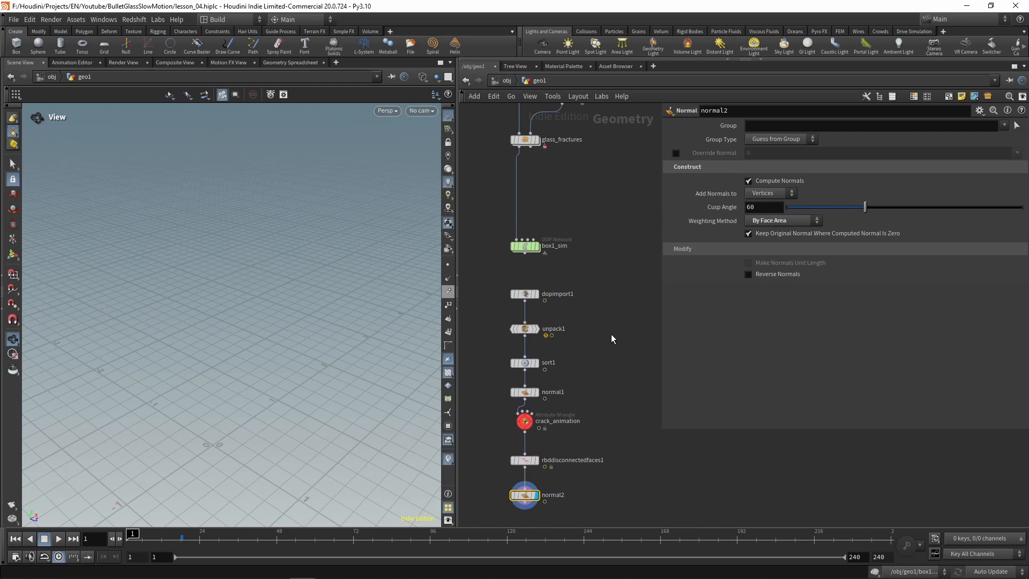
pyautogui.moveTo(609, 334); pyautogui.dragTo(605, 322, button='middle')
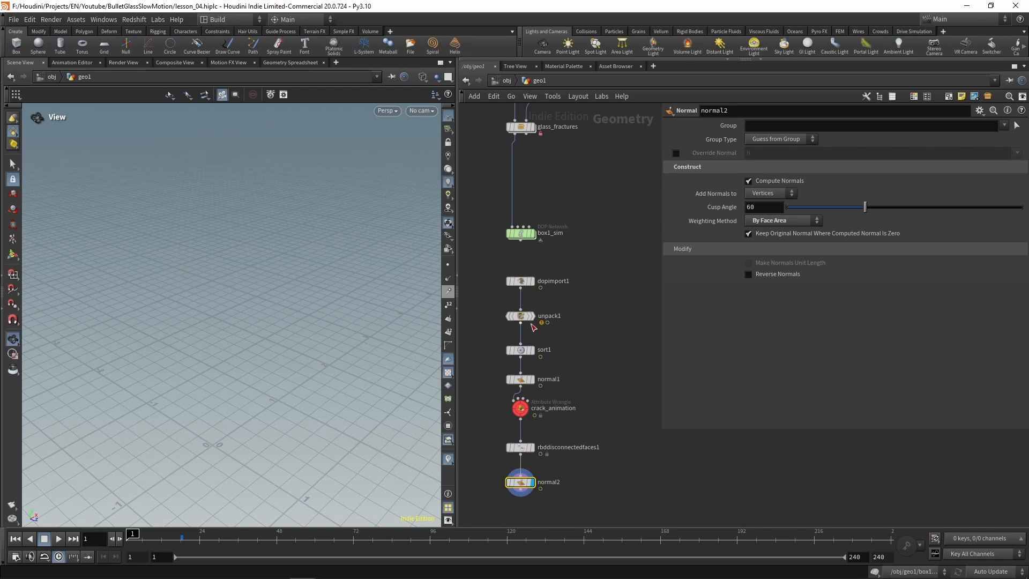
pyautogui.scroll(-4, 554, 336)
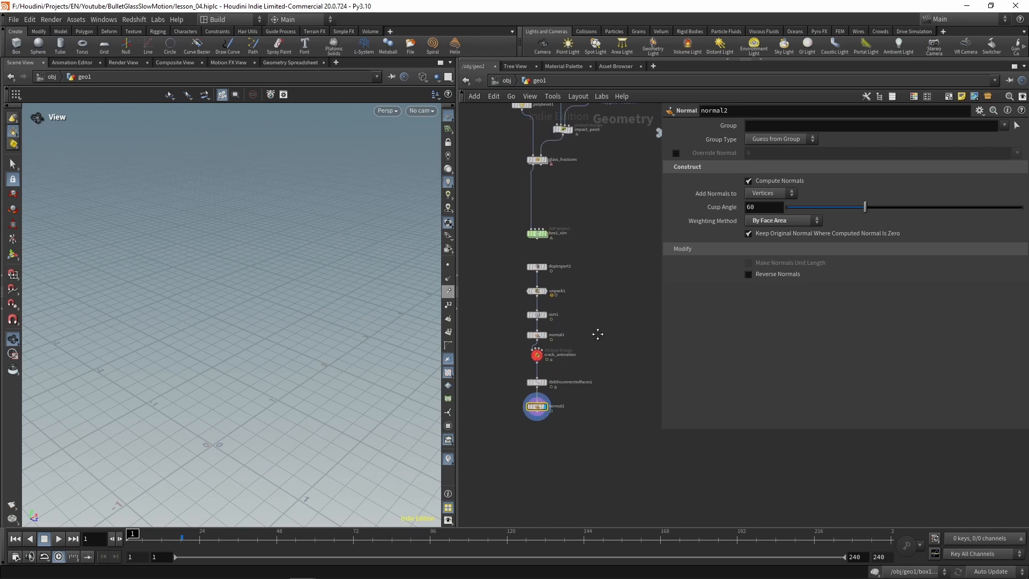
pyautogui.moveTo(516, 283); pyautogui.dragTo(580, 462)
pyautogui.moveTo(540, 294); pyautogui.dragTo(540, 367)
pyautogui.press('Tab')
pyautogui.write('a')
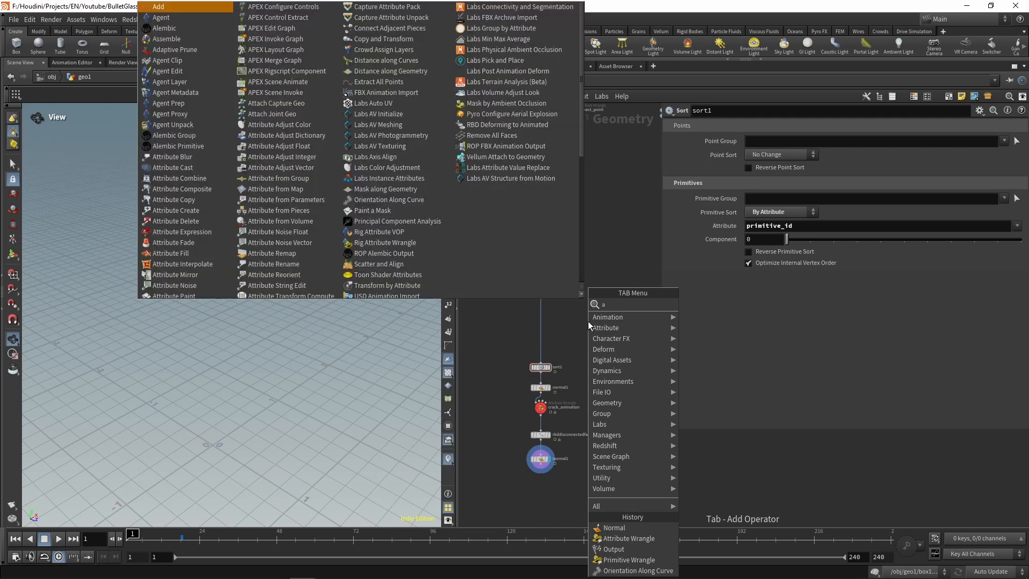
pyautogui.write('ttribute tr')
pyautogui.press('Return')
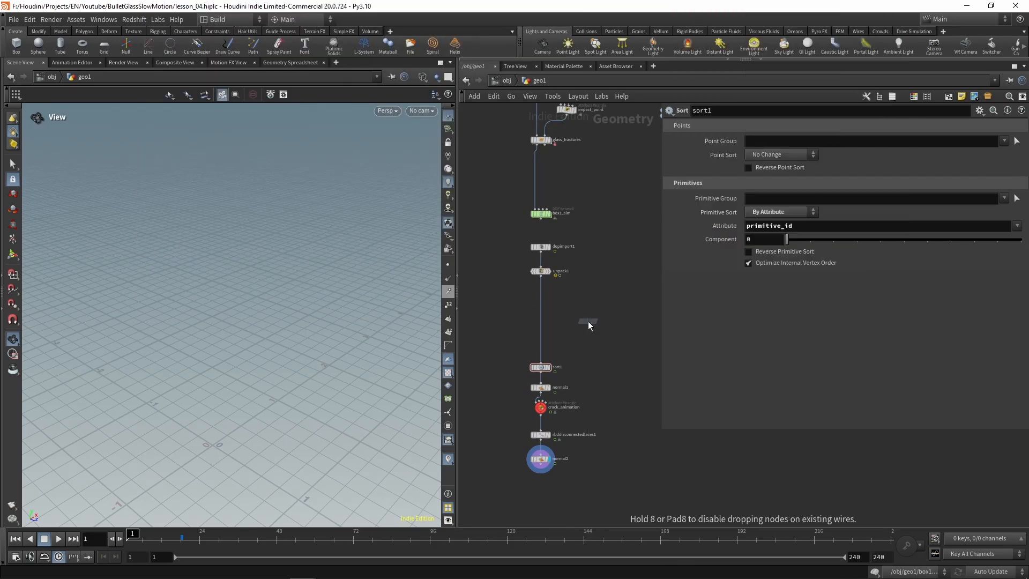
pyautogui.click(539, 304)
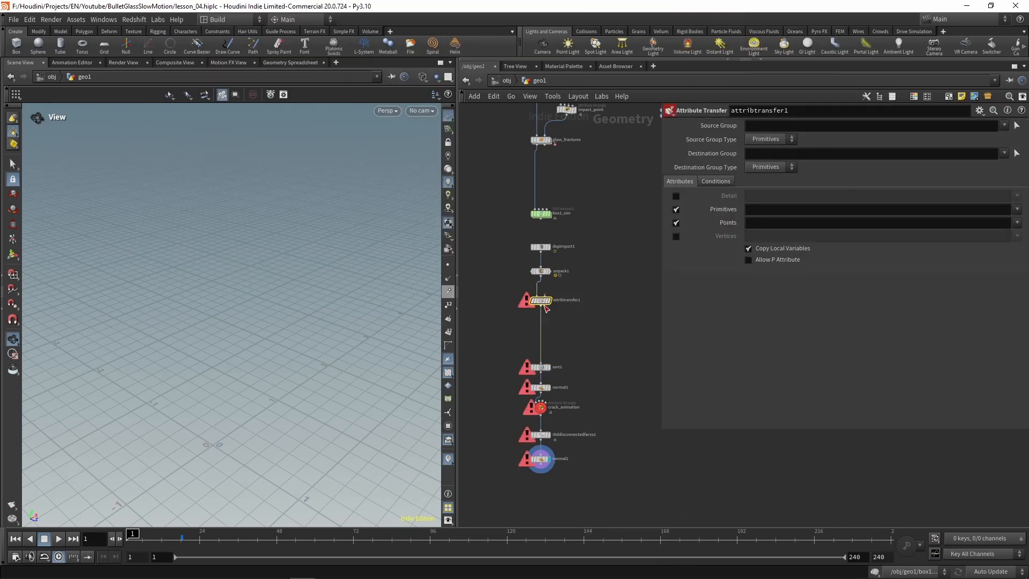
# Step: Offset attribtransfer1 sideways, wire the second output of glass_fractures into its second input, and display it
pyautogui.moveTo(539, 305); pyautogui.dragTo(598, 312)
pyautogui.moveTo(611, 190); pyautogui.dragTo(595, 240, button='middle')
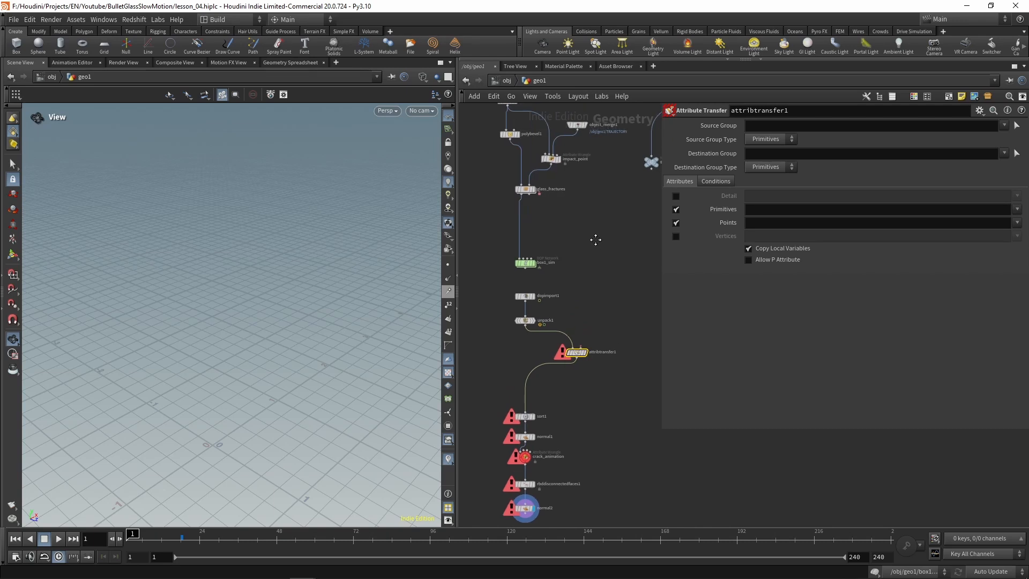
pyautogui.click(532, 199)
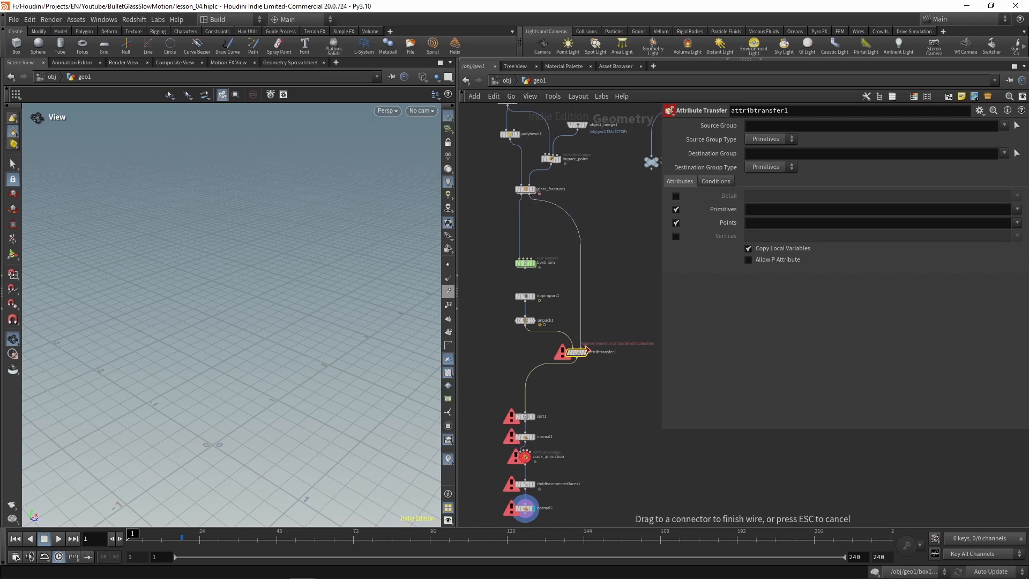
pyautogui.click(580, 351)
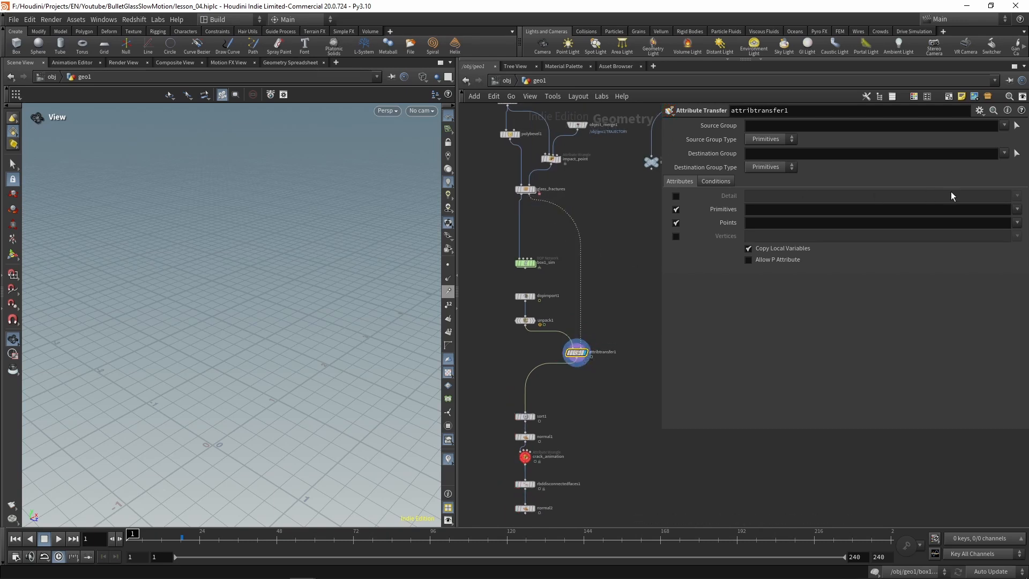
# Step: Set attribtransfer1 to transfer the point attributes curveu and out
pyautogui.click(1018, 223)
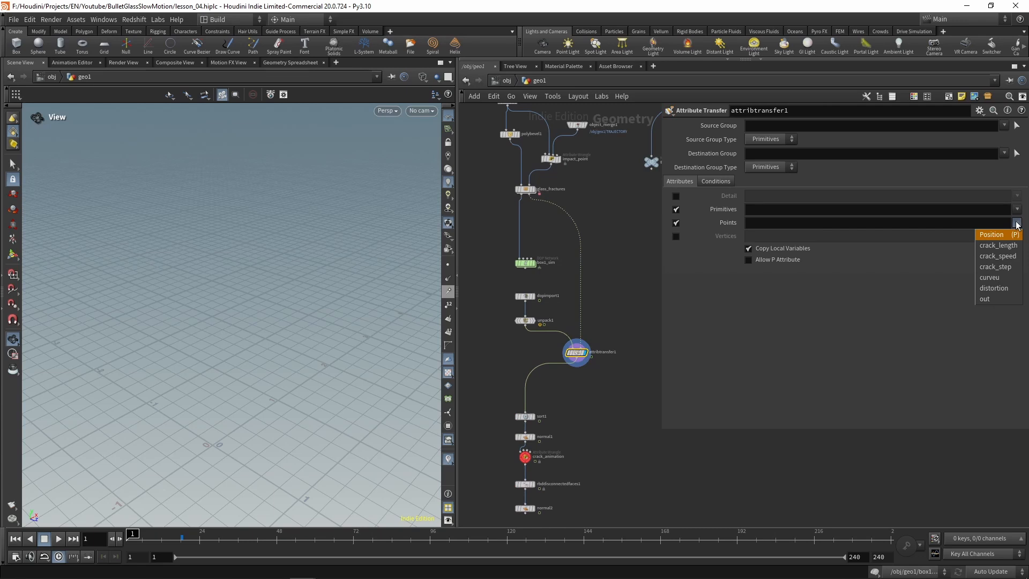
pyautogui.click(989, 278)
pyautogui.click(1017, 224)
pyautogui.click(1003, 299)
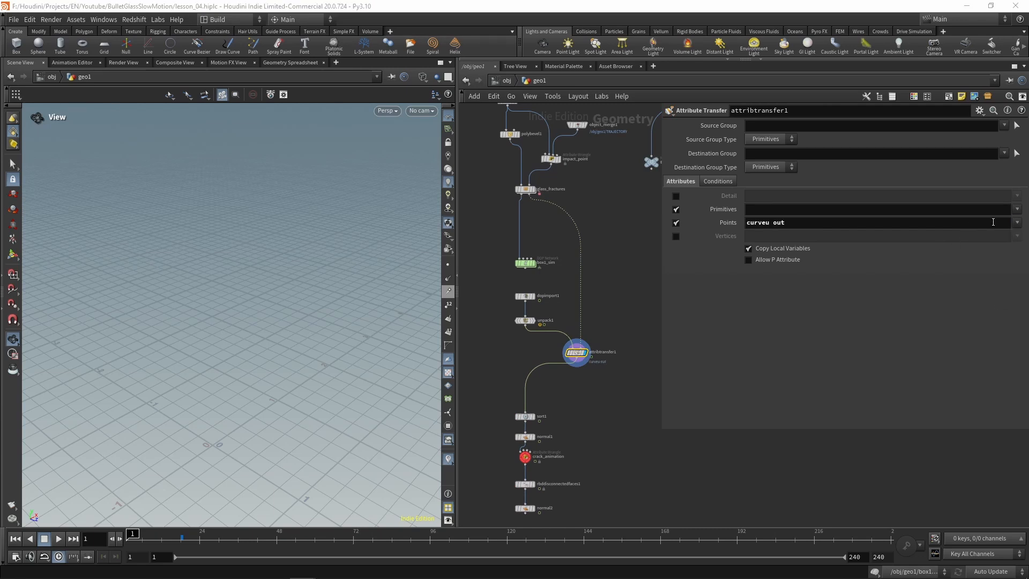
# Step: Add crack_* to the point attributes that attribtransfer1 transfers, alongside curveu and out
pyautogui.click(950, 224)
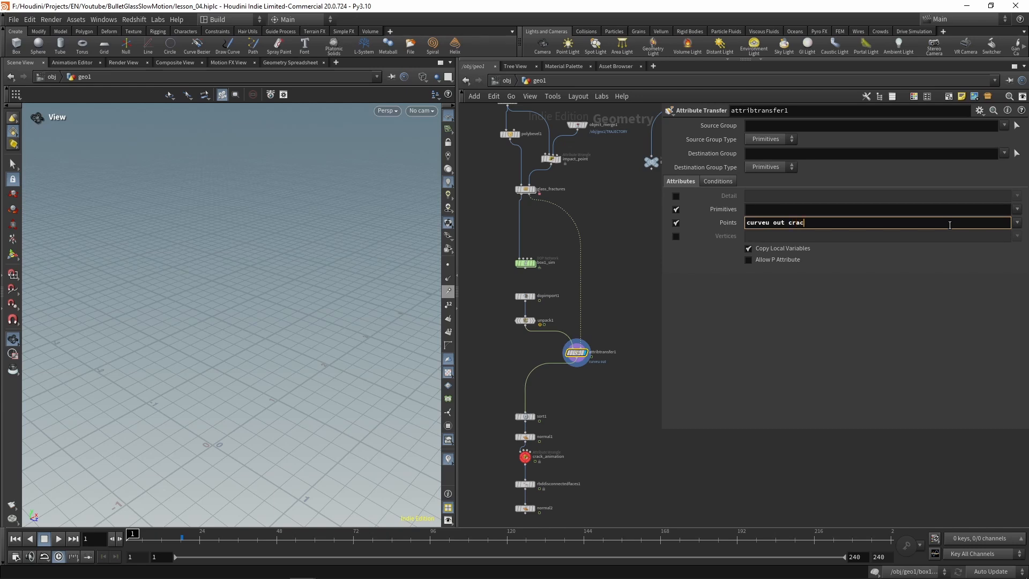
pyautogui.press('Return')
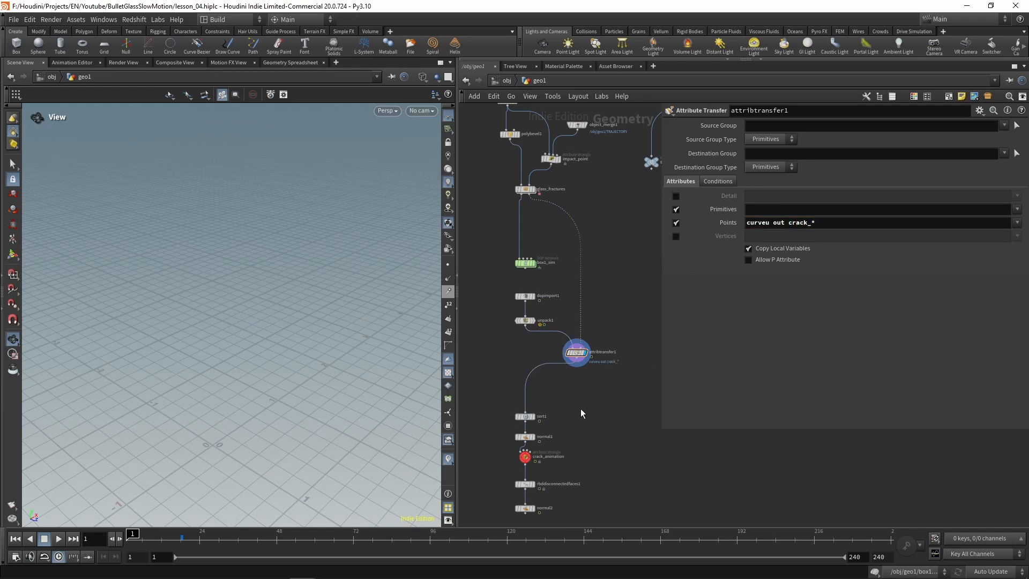
pyautogui.moveTo(578, 433); pyautogui.dragTo(592, 372, button='middle')
pyautogui.click(591, 292)
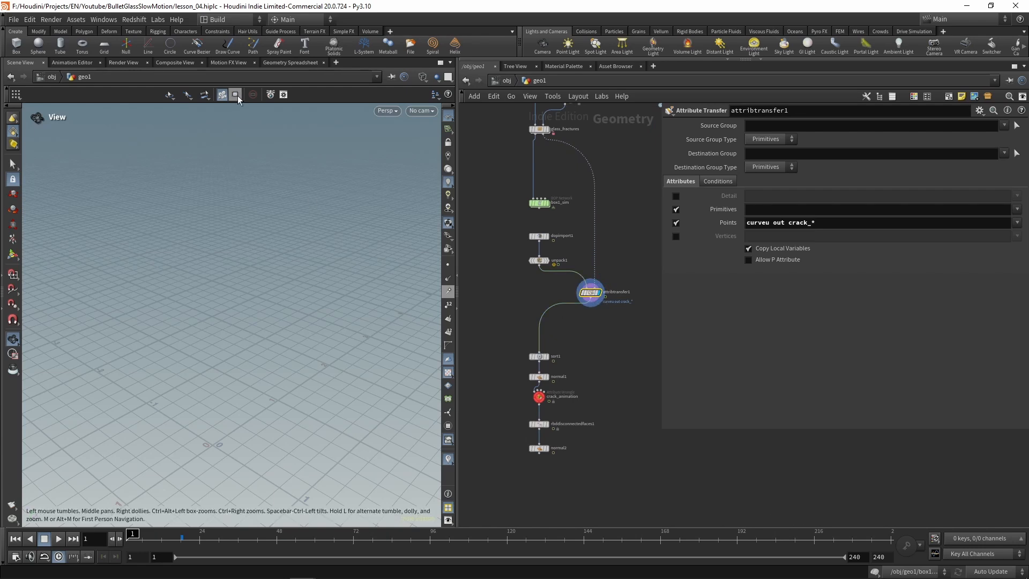
# Step: Move to frame 19 and check the transferred point attributes of attribtransfer1 in the geometry spreadsheet, returning to the scene view
pyautogui.click(298, 63)
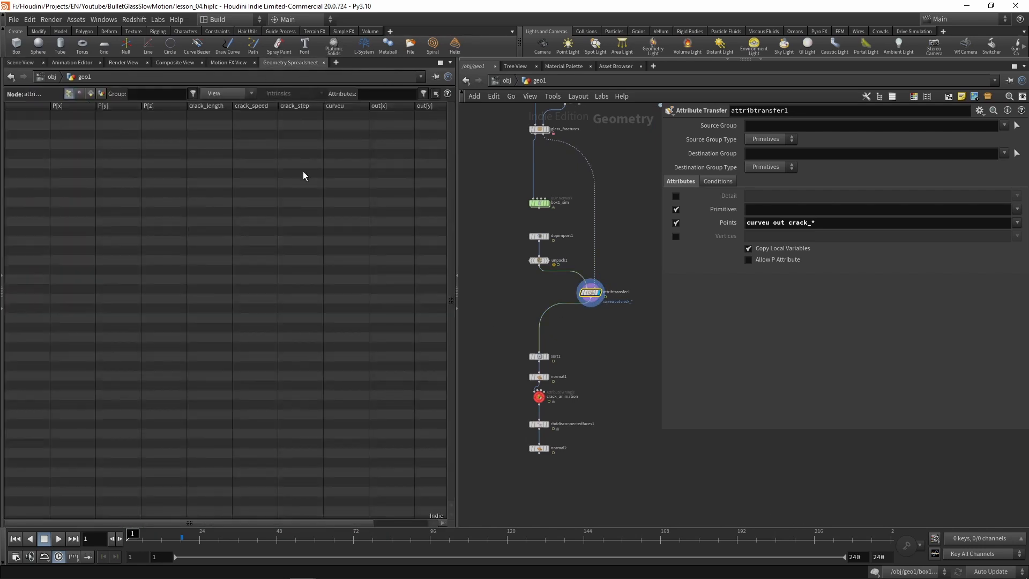
pyautogui.click(90, 94)
pyautogui.click(68, 93)
pyautogui.moveTo(134, 537); pyautogui.dragTo(188, 548)
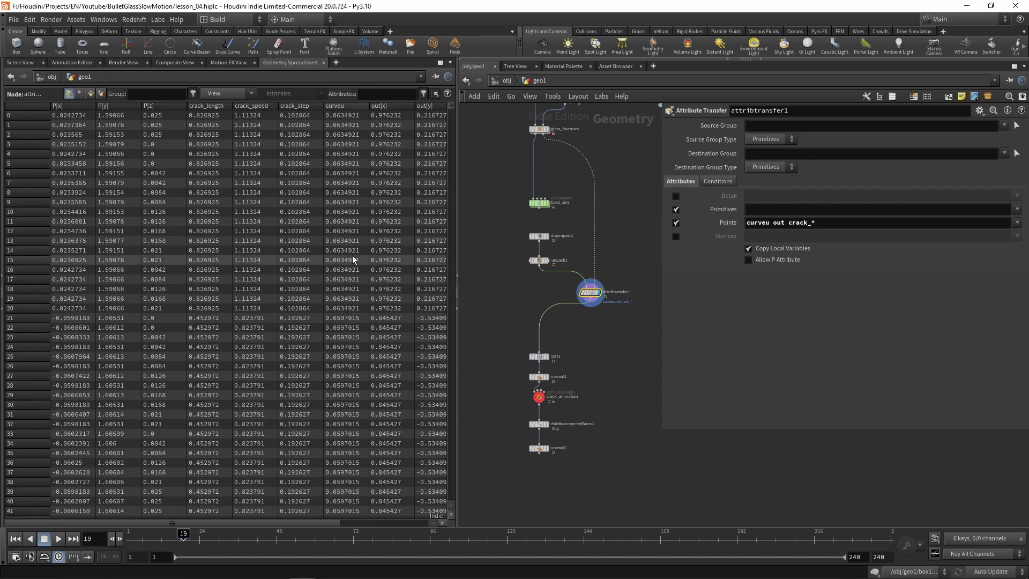
pyautogui.click(20, 62)
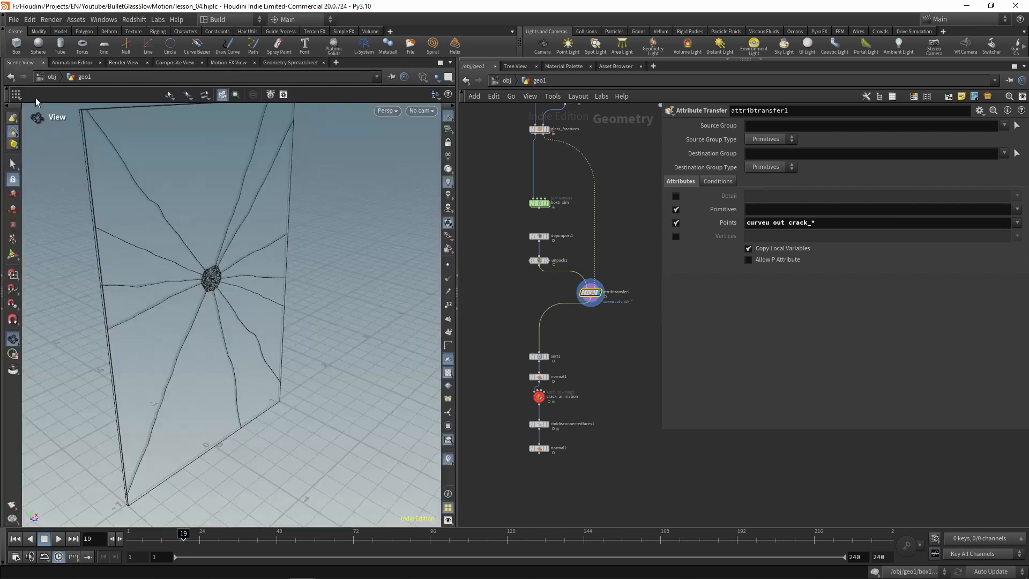
# Step: Link the Start Frame of crack_animation to the Start Frame of box1_sim with a relative reference
pyautogui.scroll(2, 560, 376)
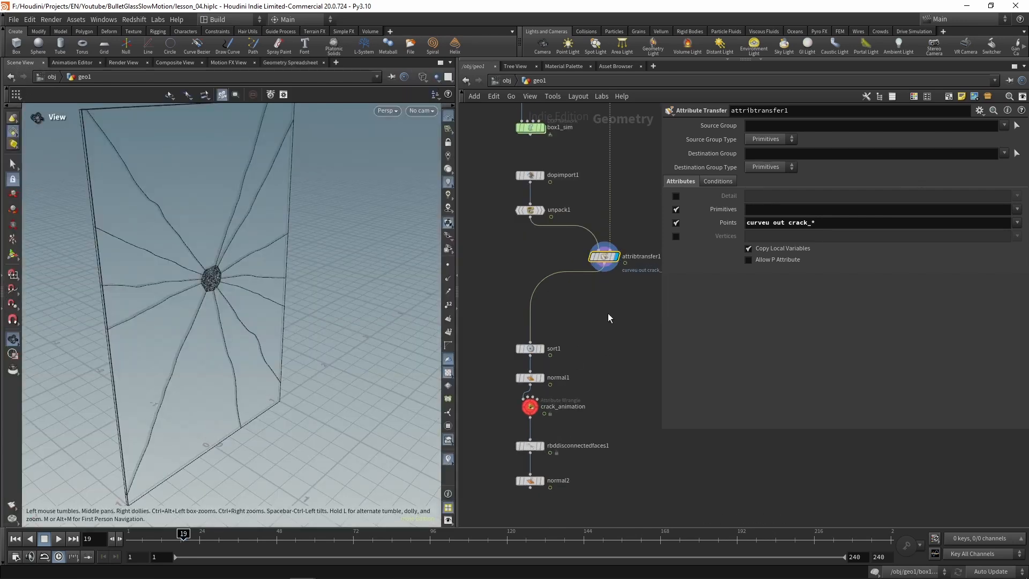
pyautogui.moveTo(489, 240); pyautogui.dragTo(504, 319, button='middle')
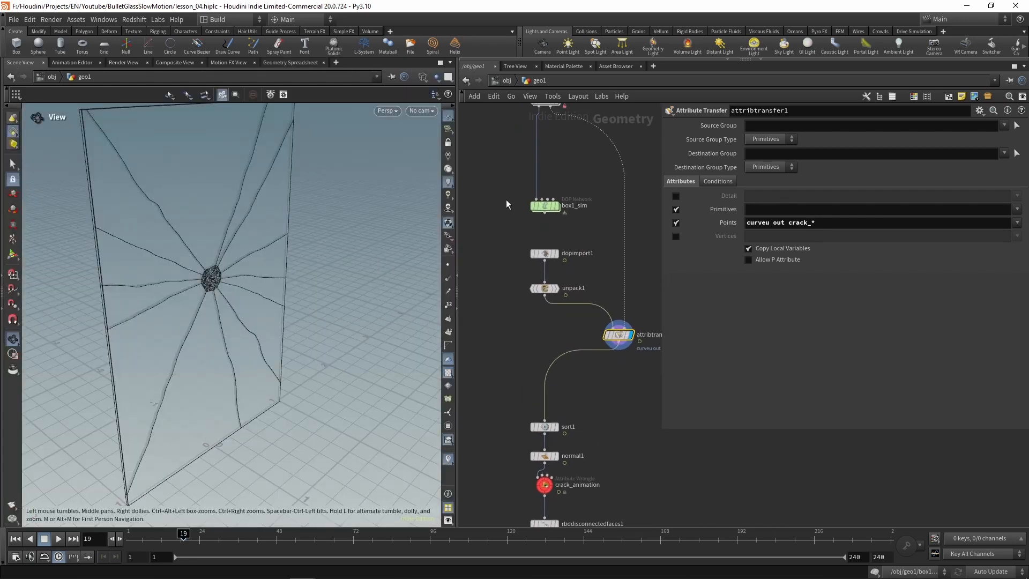
pyautogui.click(545, 206)
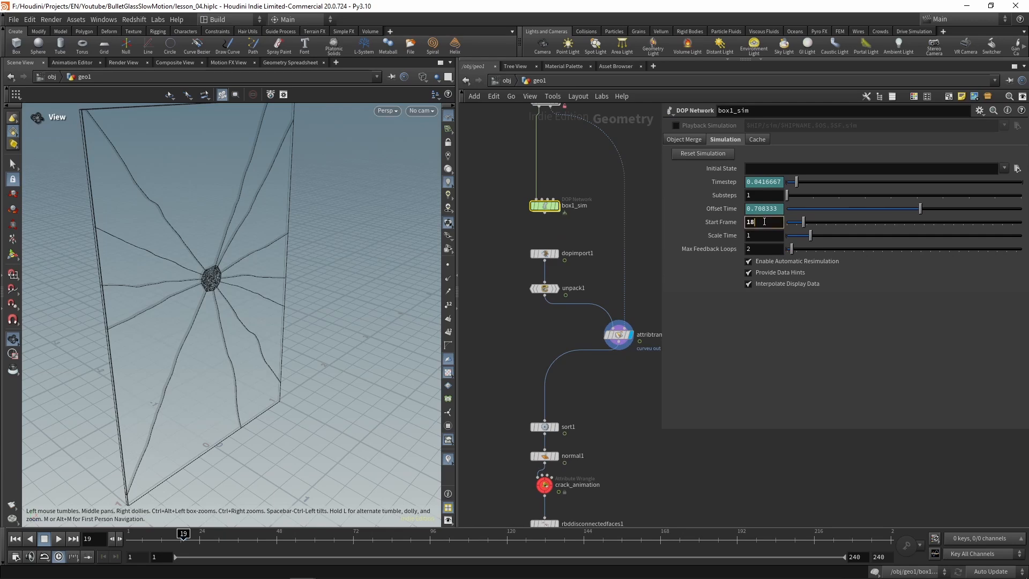
pyautogui.rightClick(762, 222)
pyautogui.click(740, 294)
pyautogui.moveTo(634, 447); pyautogui.dragTo(625, 325, button='middle')
pyautogui.click(544, 365)
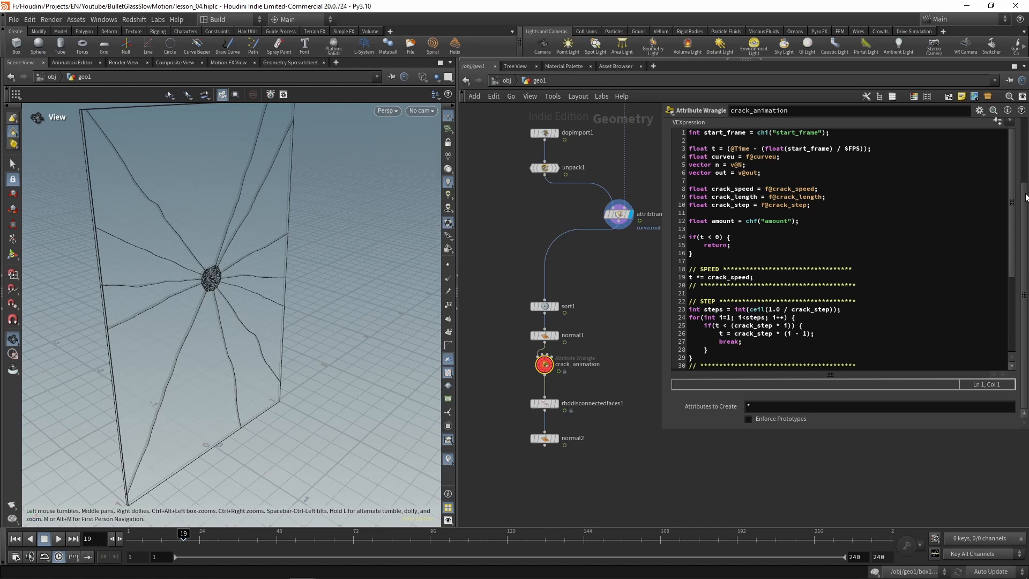
pyautogui.moveTo(1026, 197); pyautogui.dragTo(1025, 118)
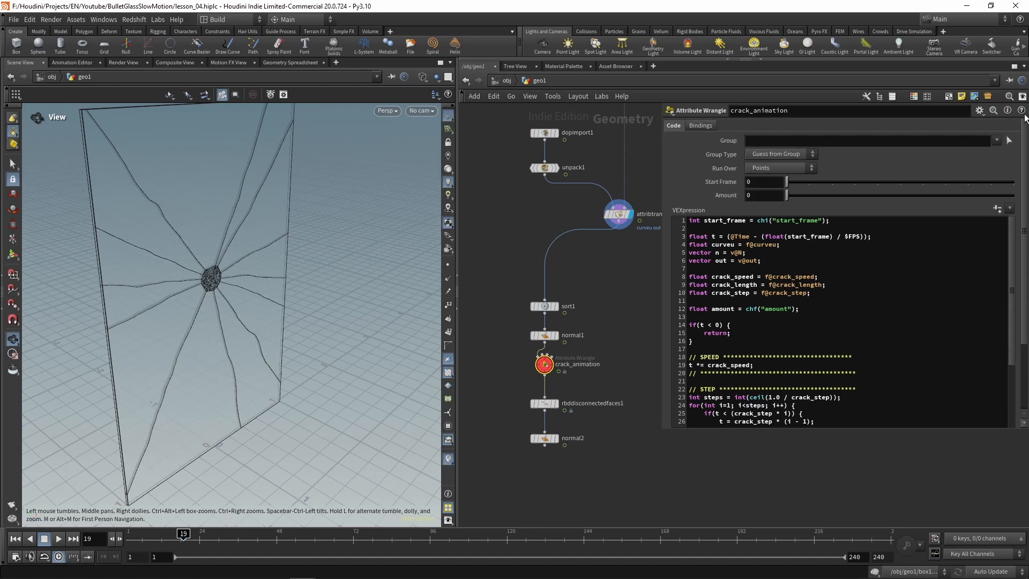
pyautogui.rightClick(766, 181)
pyautogui.click(817, 290)
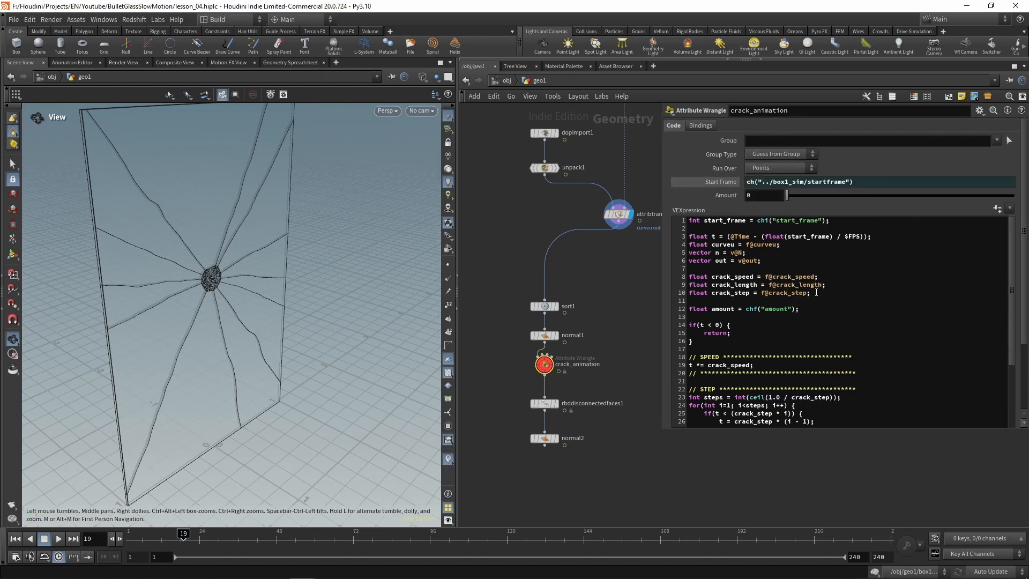
# Step: Set the Amount of crack_animation to 0.024 and display that node
pyautogui.moveTo(786, 197); pyautogui.dragTo(793, 198)
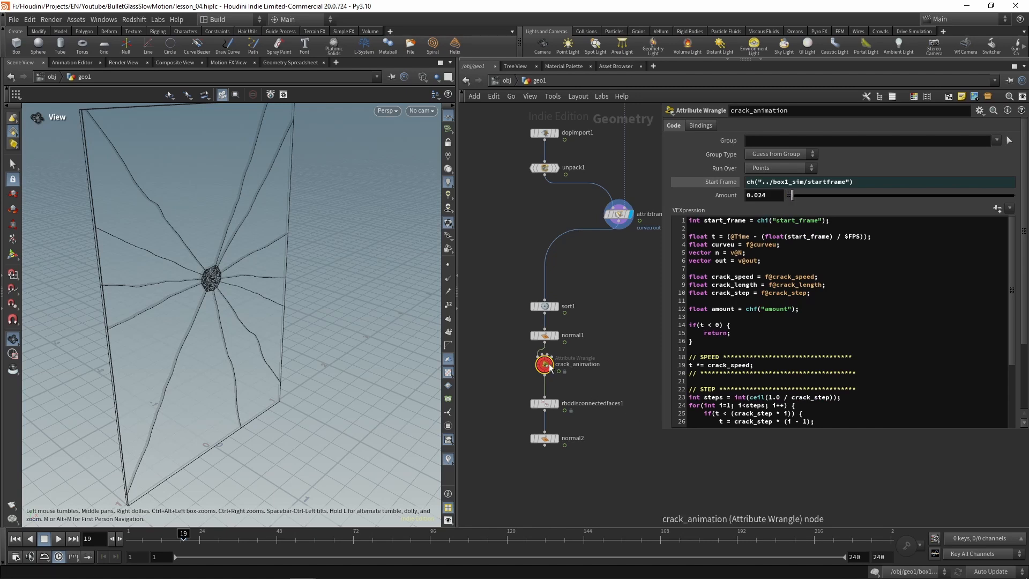
pyautogui.scroll(5, 541, 365)
pyautogui.click(570, 337)
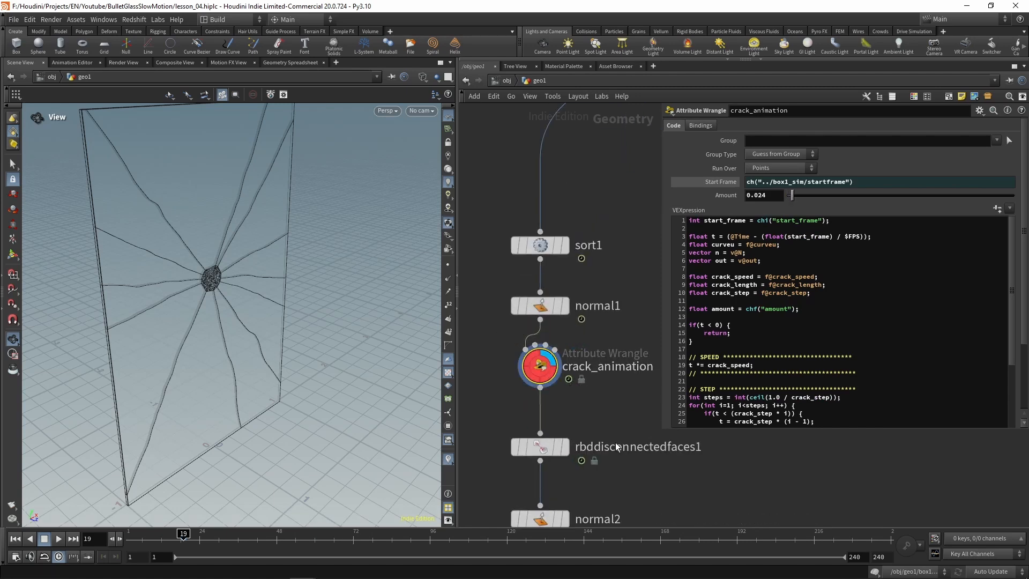
# Step: Play the crack animation up to frame 26 and switch the viewport from wireframe to shaded display
pyautogui.click(60, 538)
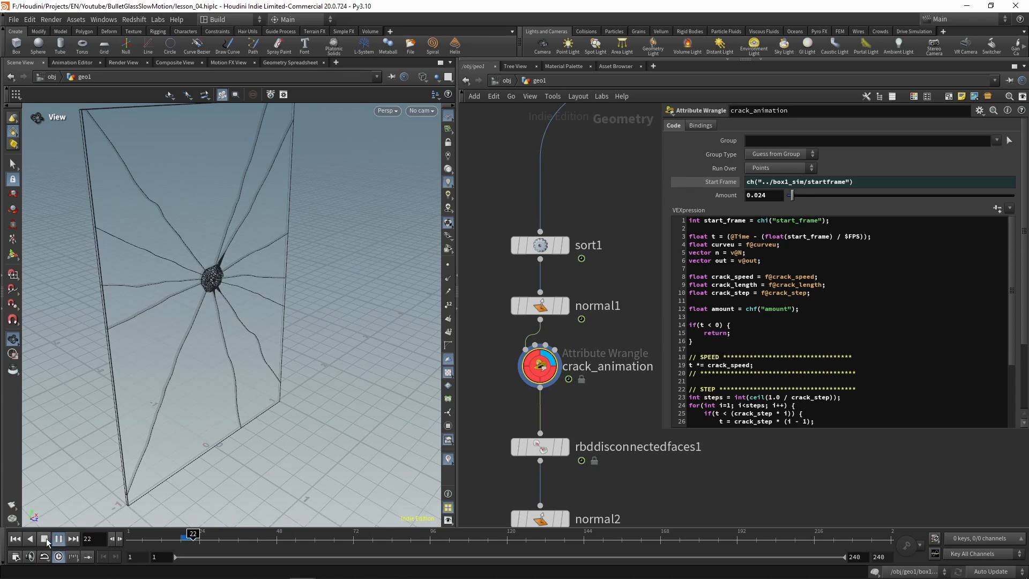
pyautogui.click(45, 538)
pyautogui.press('w')
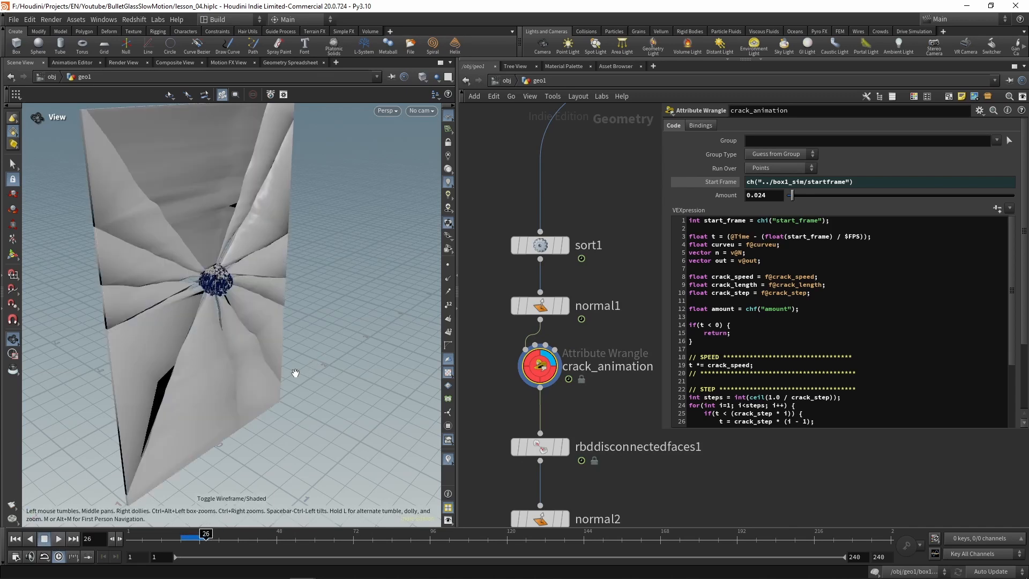
# Step: Display normal2 and scrub the timeline forward to frame 42
pyautogui.moveTo(624, 515); pyautogui.dragTo(621, 408, button='middle')
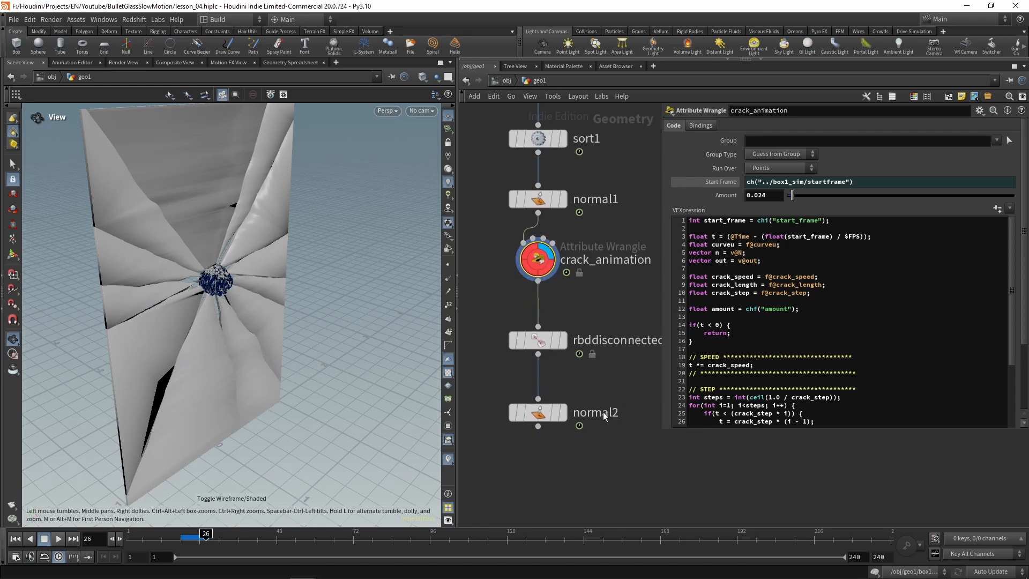
pyautogui.click(564, 413)
pyautogui.click(547, 418)
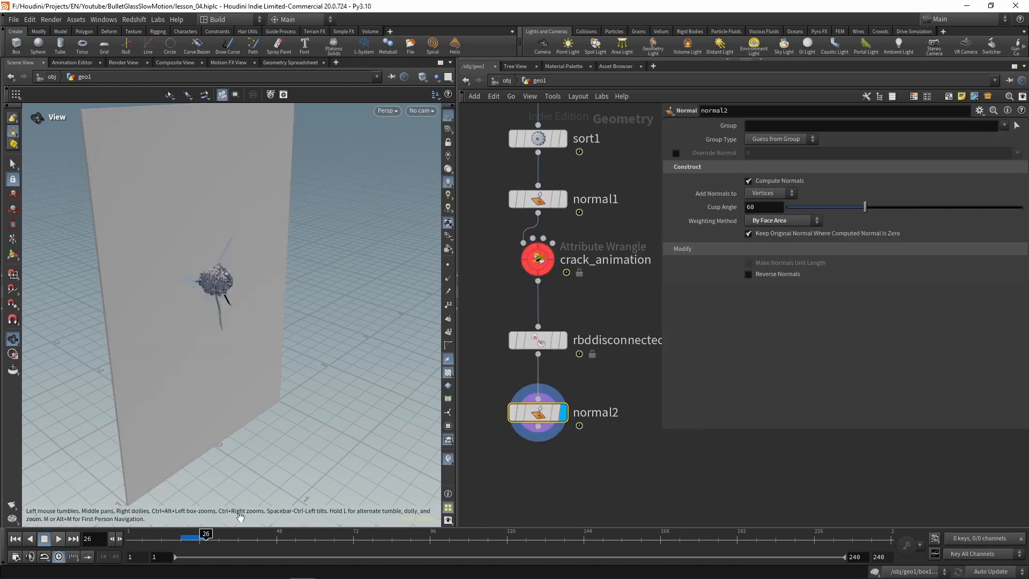
pyautogui.moveTo(204, 538); pyautogui.dragTo(256, 535)
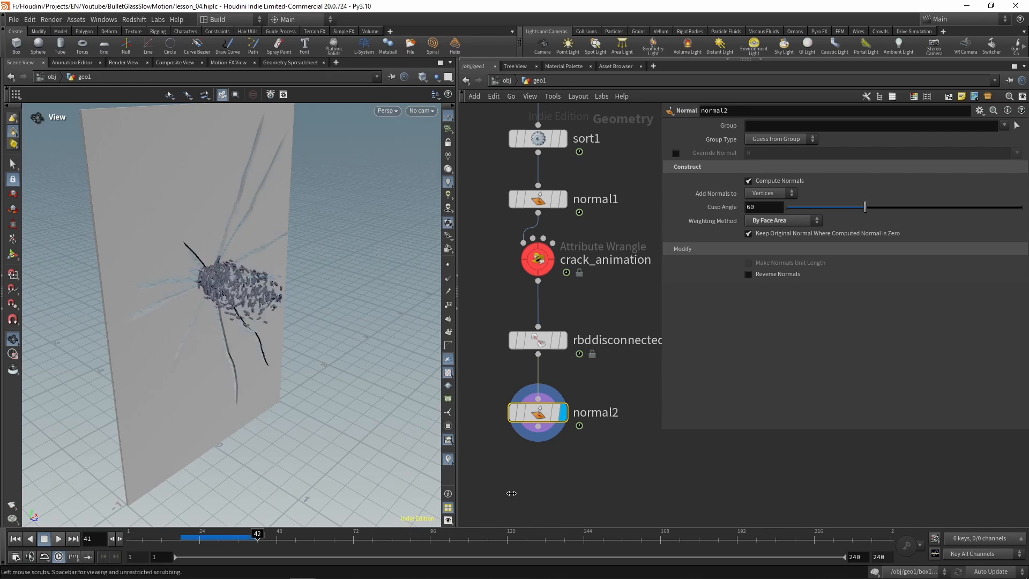
# Step: Reduce the Amount of crack_animation to 0.001
pyautogui.click(538, 259)
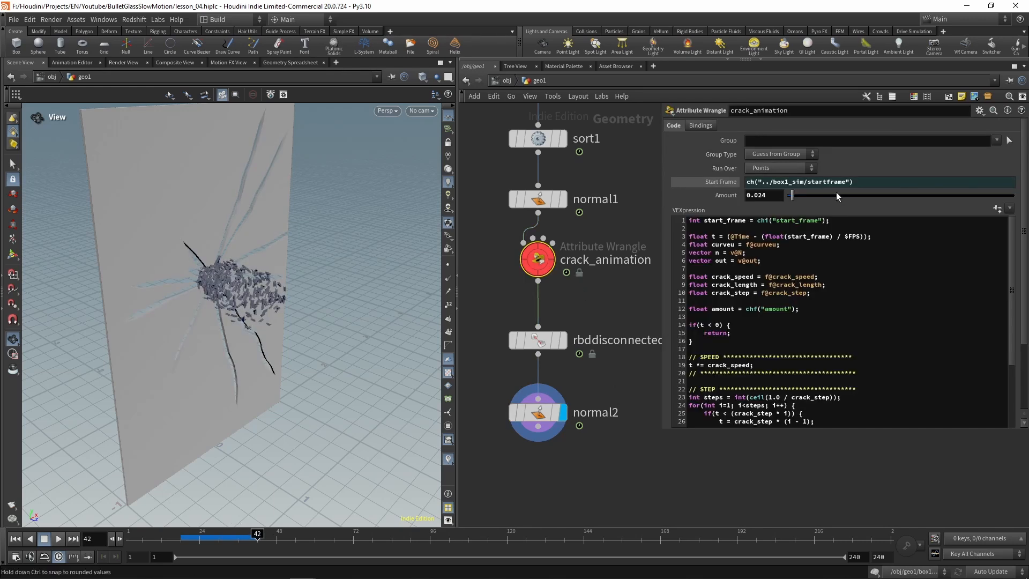
pyautogui.moveTo(759, 195); pyautogui.dragTo(794, 197)
pyautogui.press('Return')
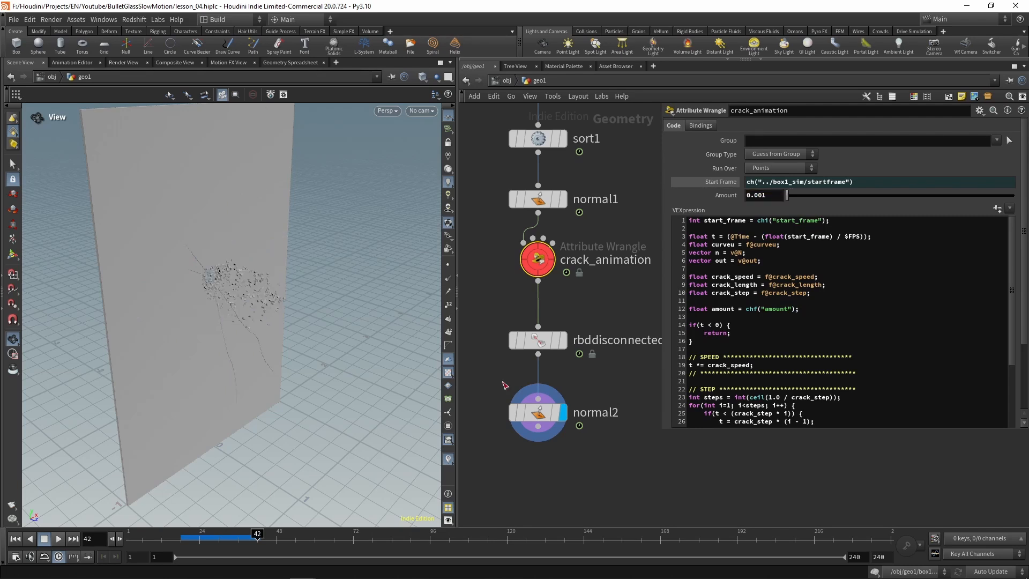
# Step: Scrub between frames 26 and 55 and examine how the cracks open around the impact point
pyautogui.moveTo(259, 534); pyautogui.dragTo(205, 533)
pyautogui.moveTo(217, 251); pyautogui.dragTo(128, 317)
pyautogui.moveTo(165, 356); pyautogui.dragTo(182, 288, button='middle')
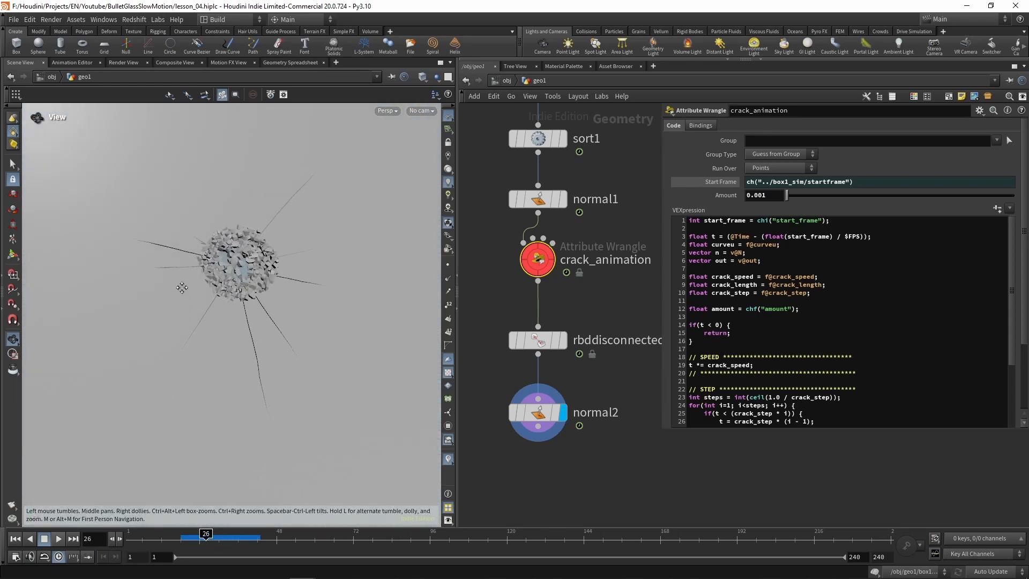
pyautogui.moveTo(204, 534); pyautogui.dragTo(248, 534)
pyautogui.moveTo(305, 270); pyautogui.dragTo(151, 317, button='right')
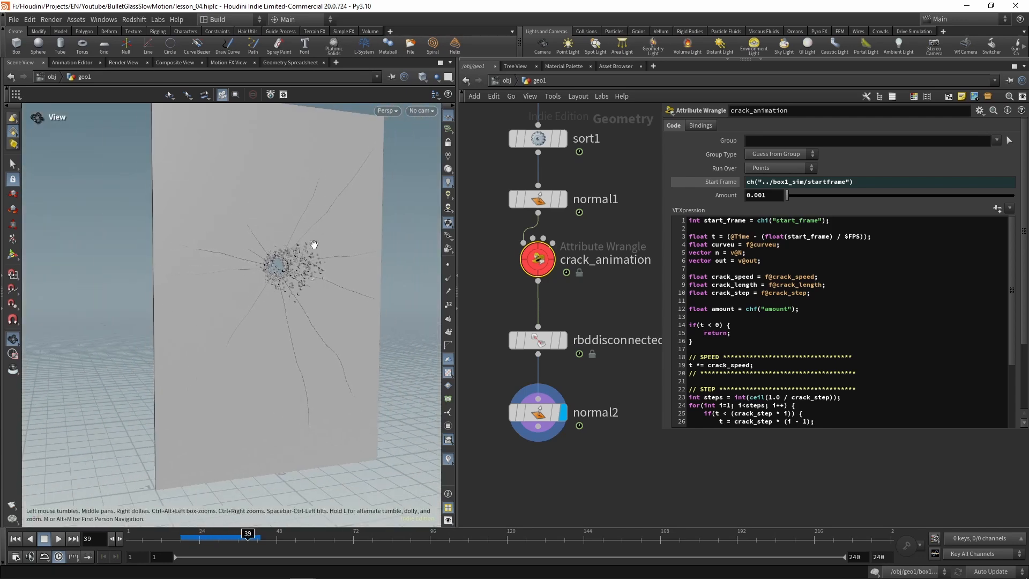
pyautogui.moveTo(315, 244); pyautogui.dragTo(316, 261)
pyautogui.moveTo(250, 536); pyautogui.dragTo(301, 535)
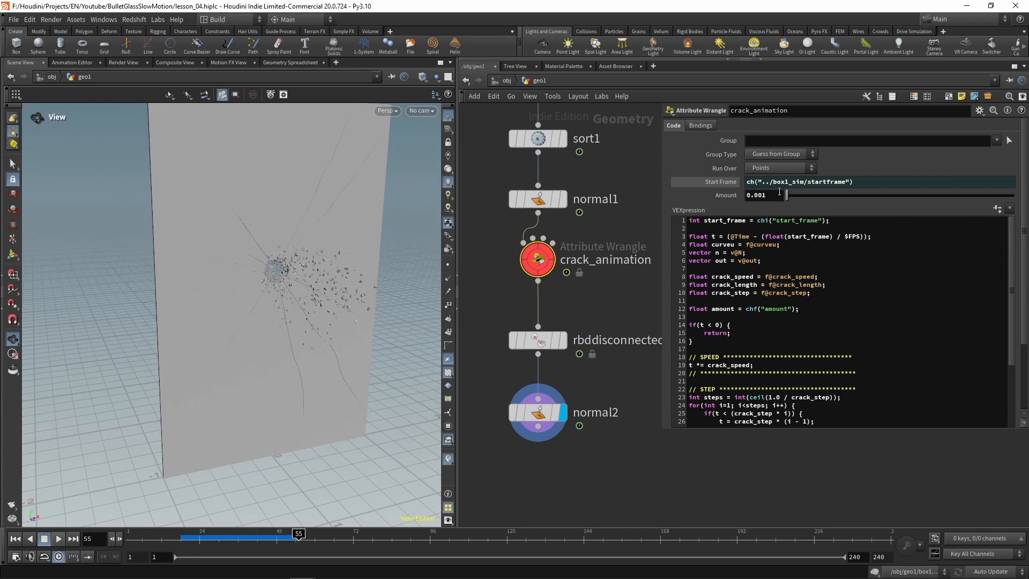
# Step: Set the Amount of crack_animation to 0.0005 and inspect the cracks up close at frame 46
pyautogui.moveTo(762, 195); pyautogui.dragTo(777, 196)
pyautogui.press('Return')
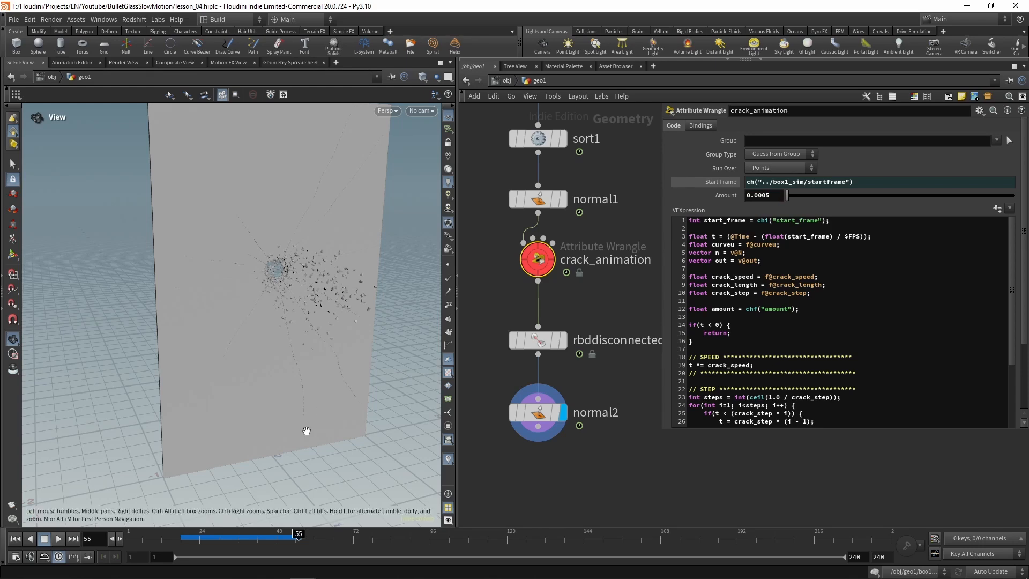
pyautogui.moveTo(299, 534); pyautogui.dragTo(272, 535)
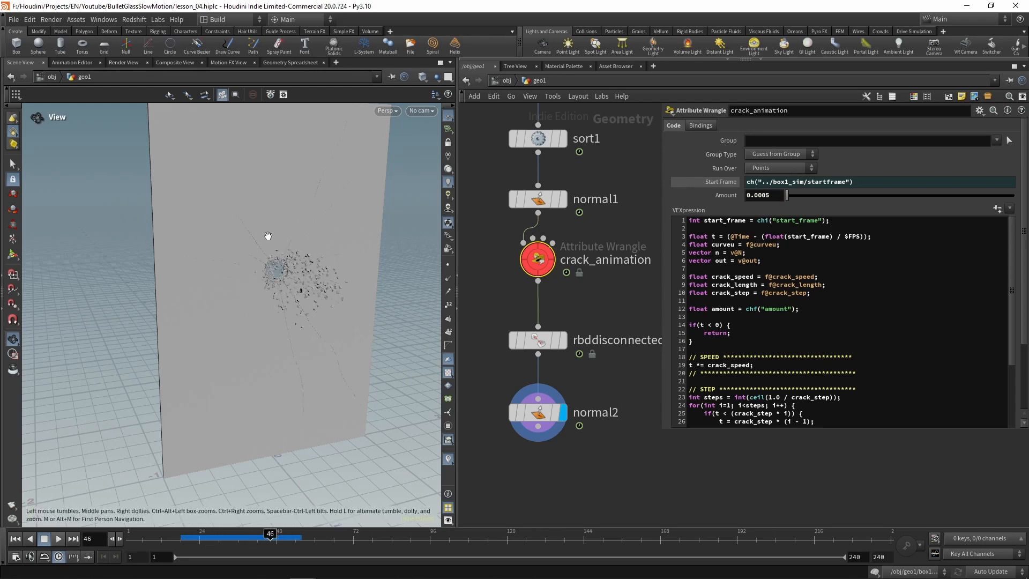
pyautogui.moveTo(268, 236); pyautogui.dragTo(542, 278, button='right')
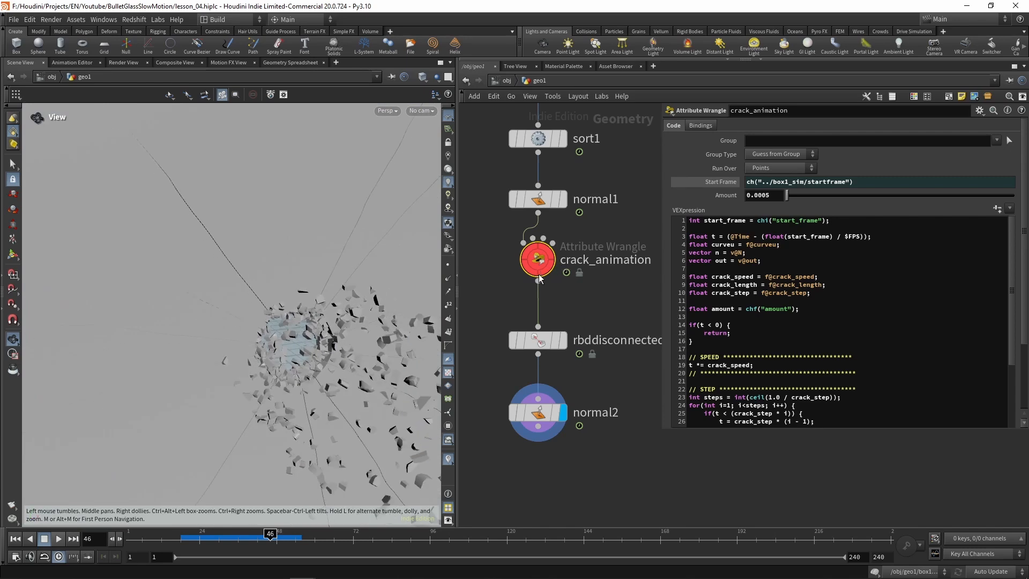
pyautogui.moveTo(310, 332); pyautogui.dragTo(125, 412, button='right')
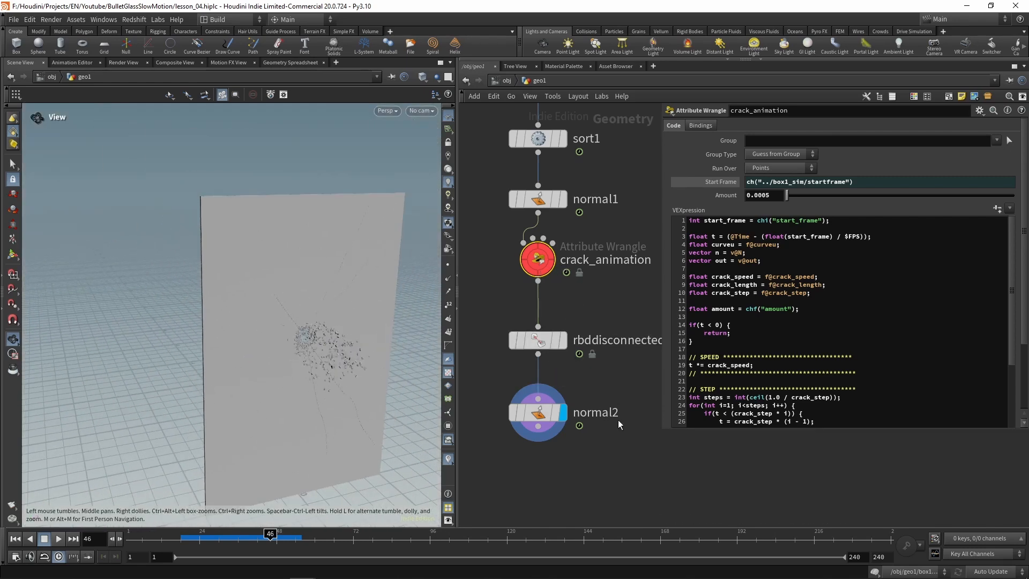
# Step: Enlarge the parameter area so that more of the crack_animation code shows, and view the whole glass from the side
pyautogui.scroll(-6, 604, 322)
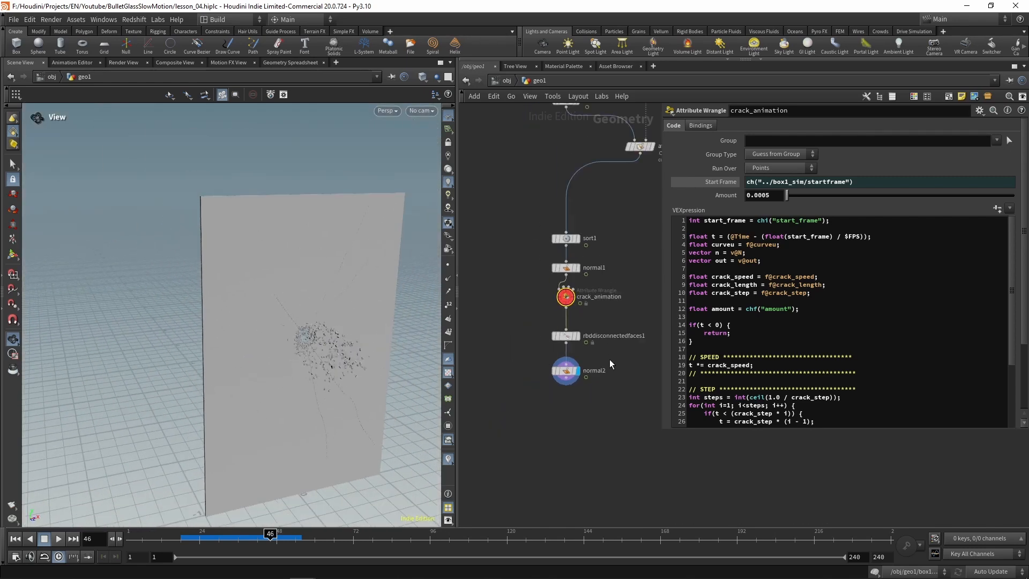
pyautogui.moveTo(612, 361); pyautogui.dragTo(577, 428, button='middle')
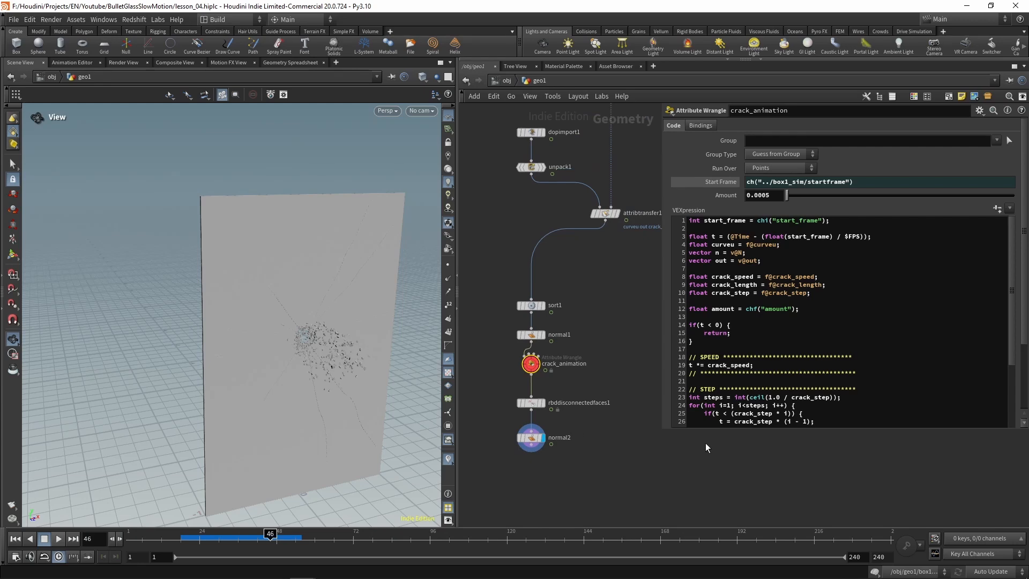
pyautogui.moveTo(704, 432); pyautogui.dragTo(704, 462)
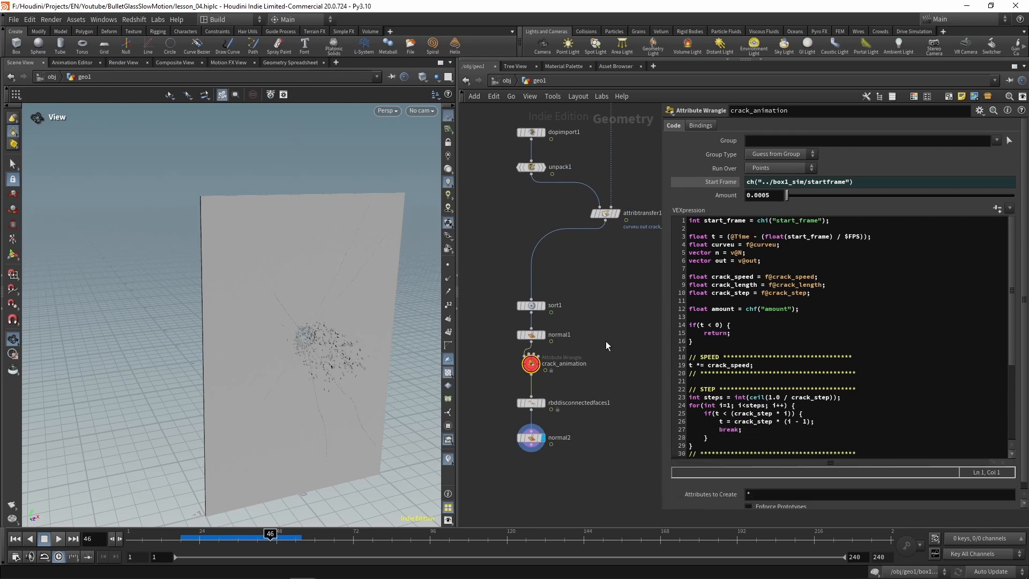
pyautogui.moveTo(606, 341); pyautogui.dragTo(594, 321, button='middle')
pyautogui.moveTo(298, 328); pyautogui.dragTo(230, 274)
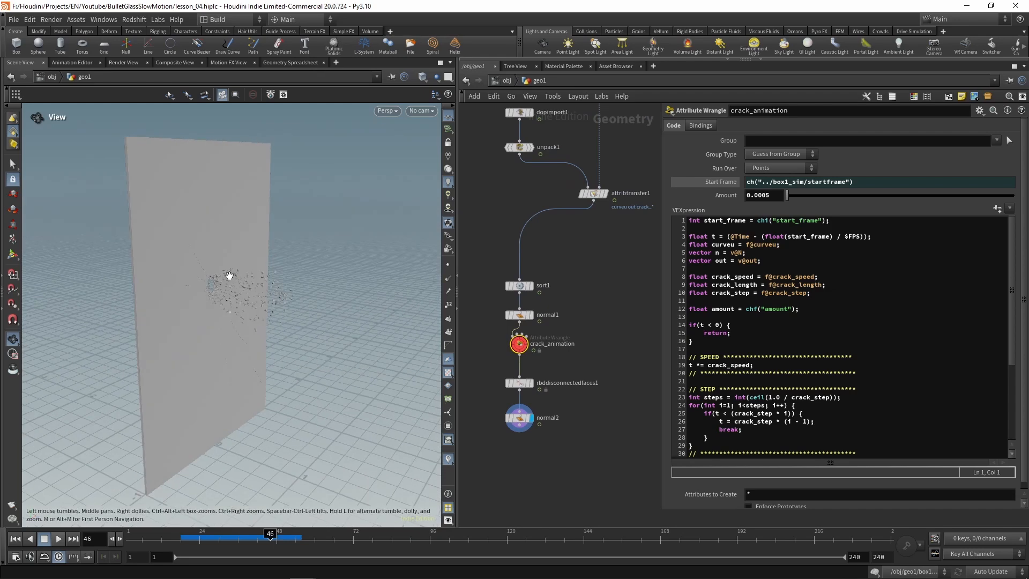